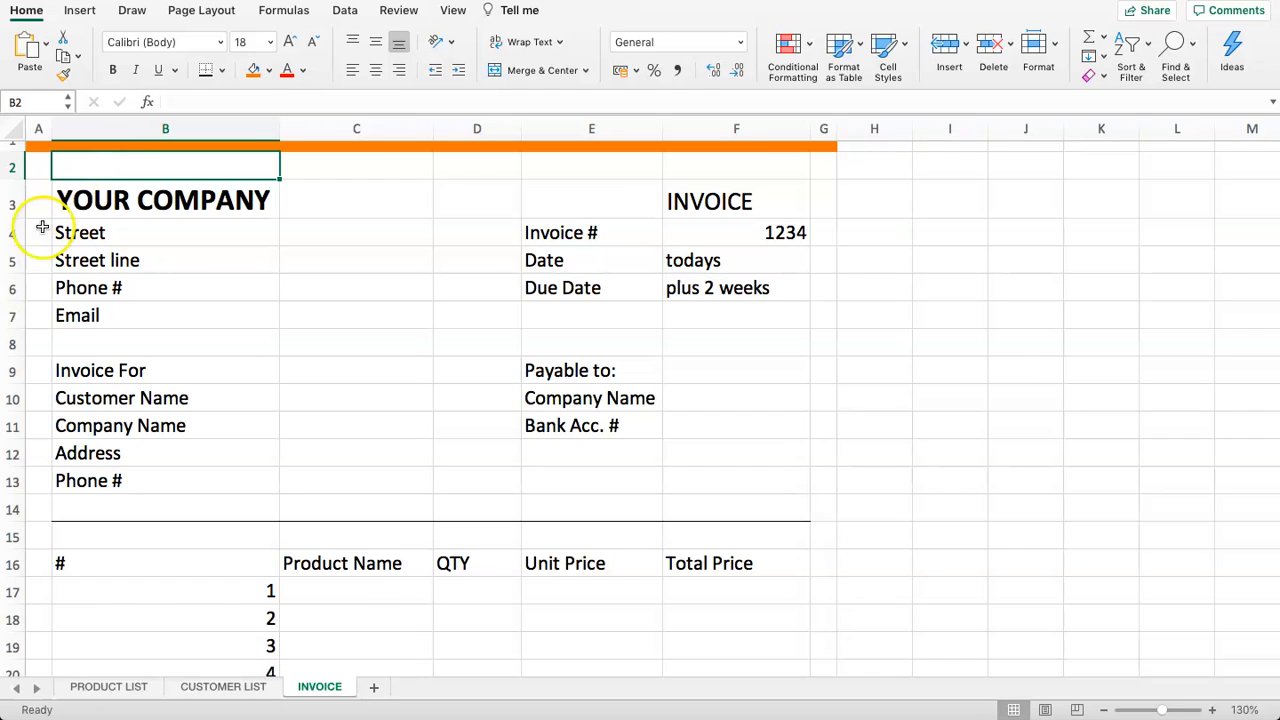
# Examine the company name and contact placeholders in B3:B7 and the Invoice For heading below them on the INVOICE sheet
pyautogui.click(170, 370)
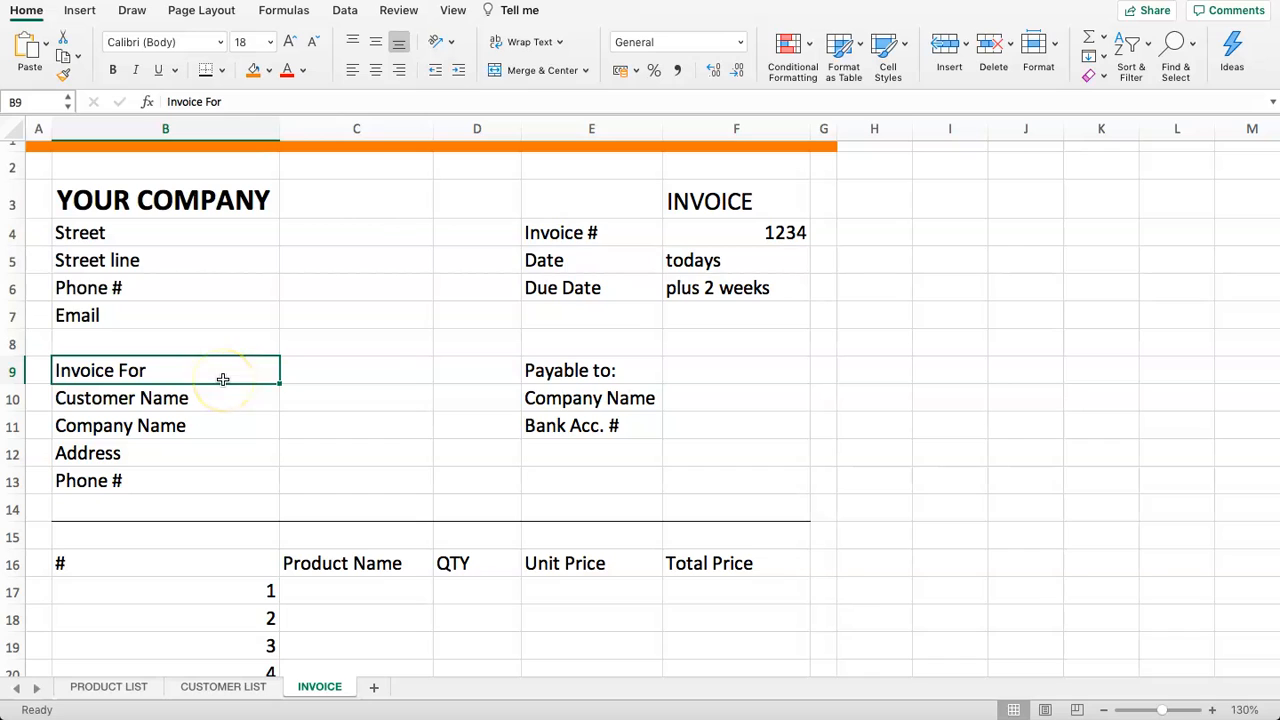
pyautogui.moveTo(139, 200); pyautogui.dragTo(134, 305)
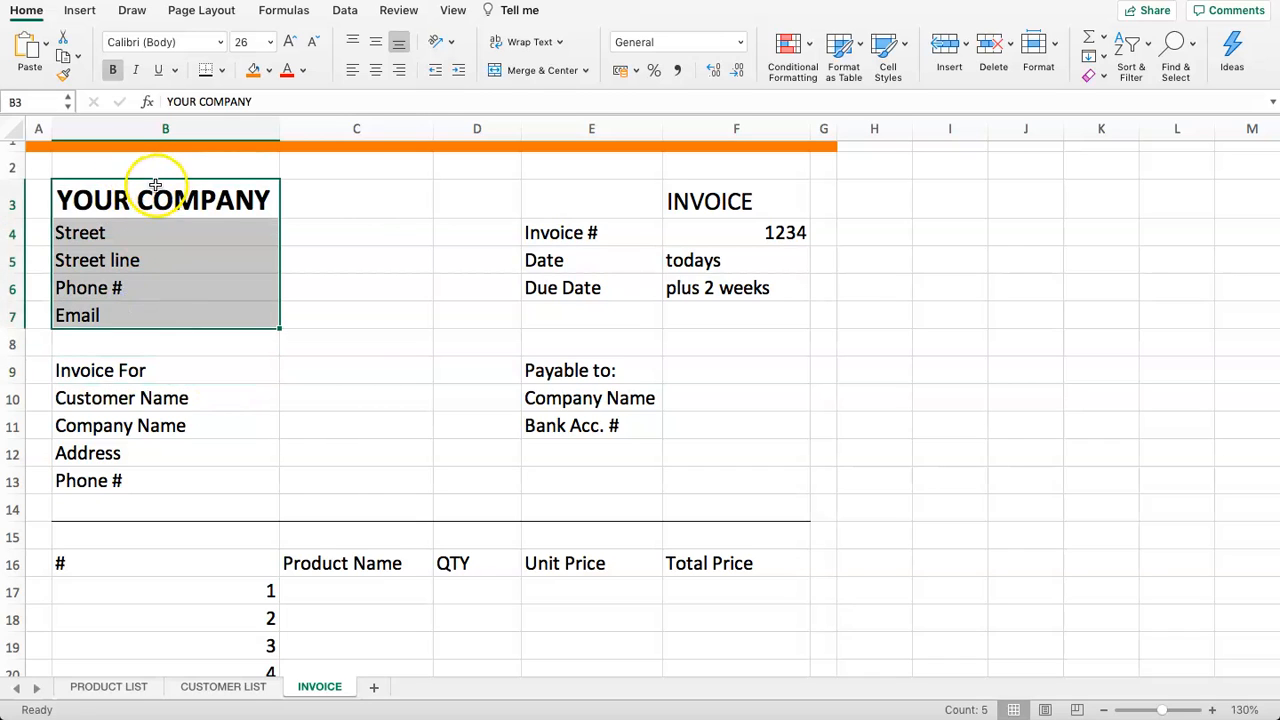
pyautogui.click(152, 192)
pyautogui.moveTo(92, 236); pyautogui.dragTo(187, 313)
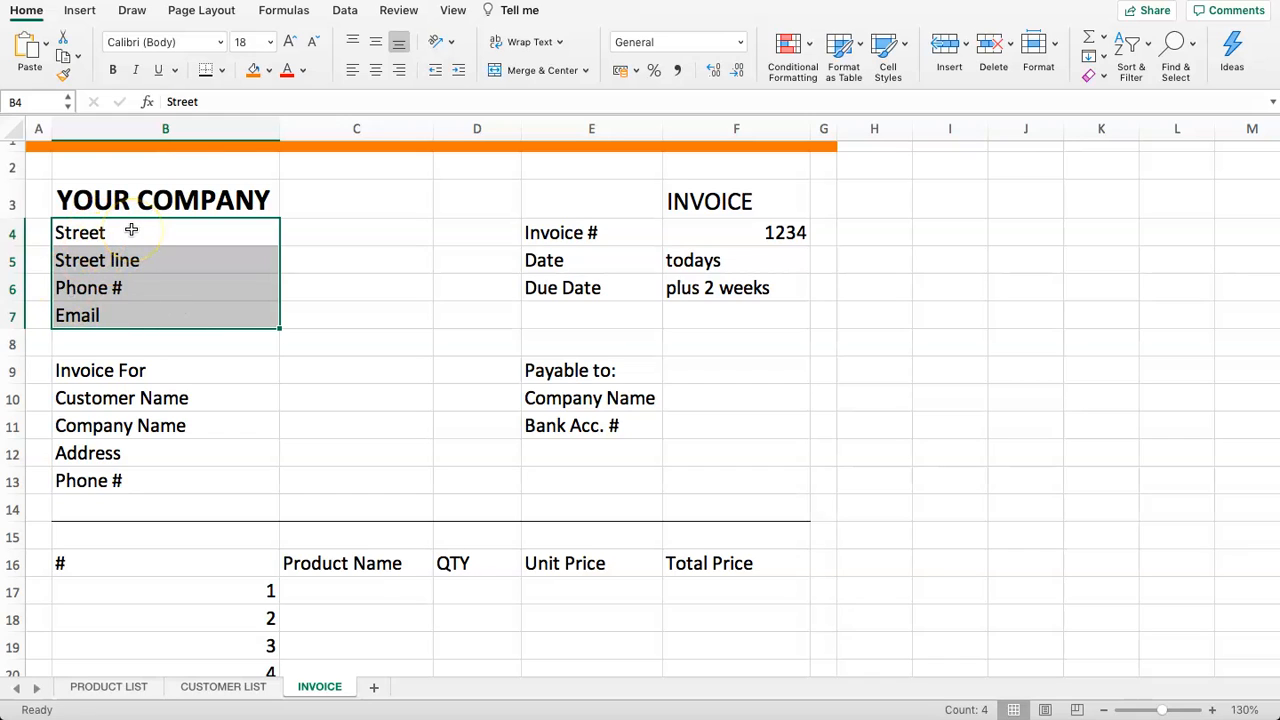
pyautogui.click(176, 367)
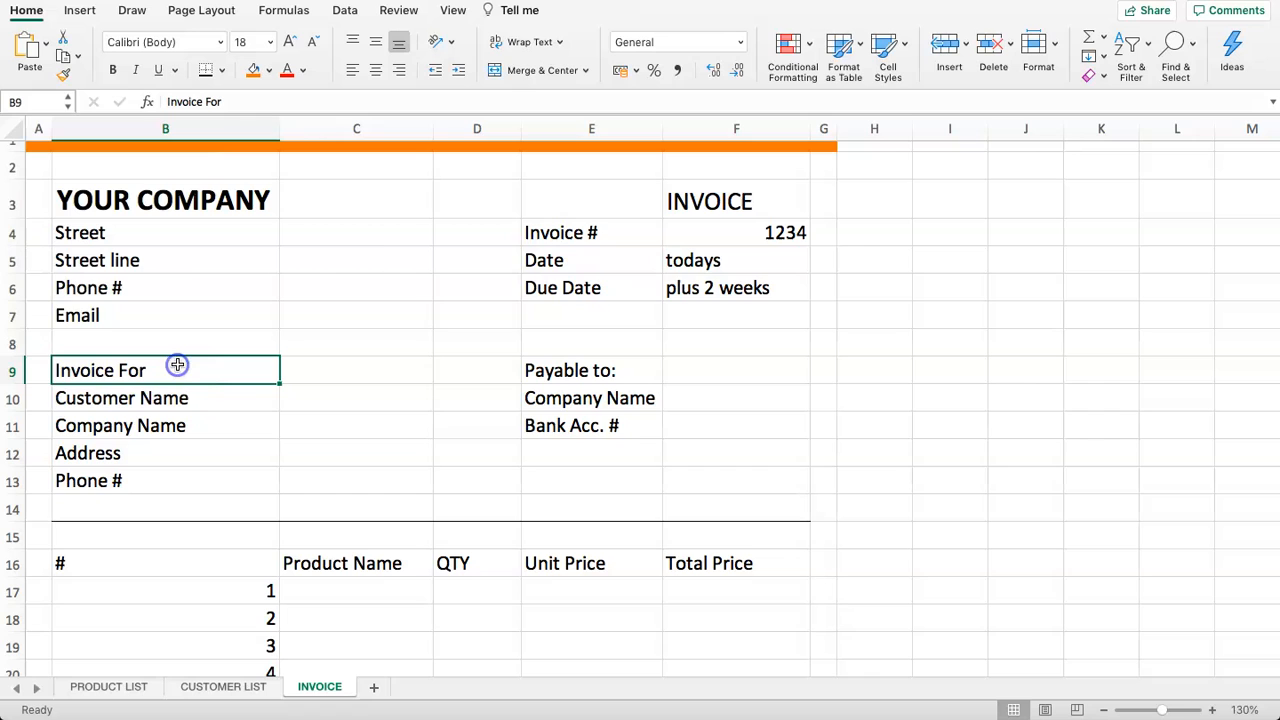
pyautogui.moveTo(114, 194); pyautogui.dragTo(163, 320)
pyautogui.click(77, 370)
pyautogui.moveTo(112, 236); pyautogui.dragTo(120, 293)
pyautogui.click(111, 238)
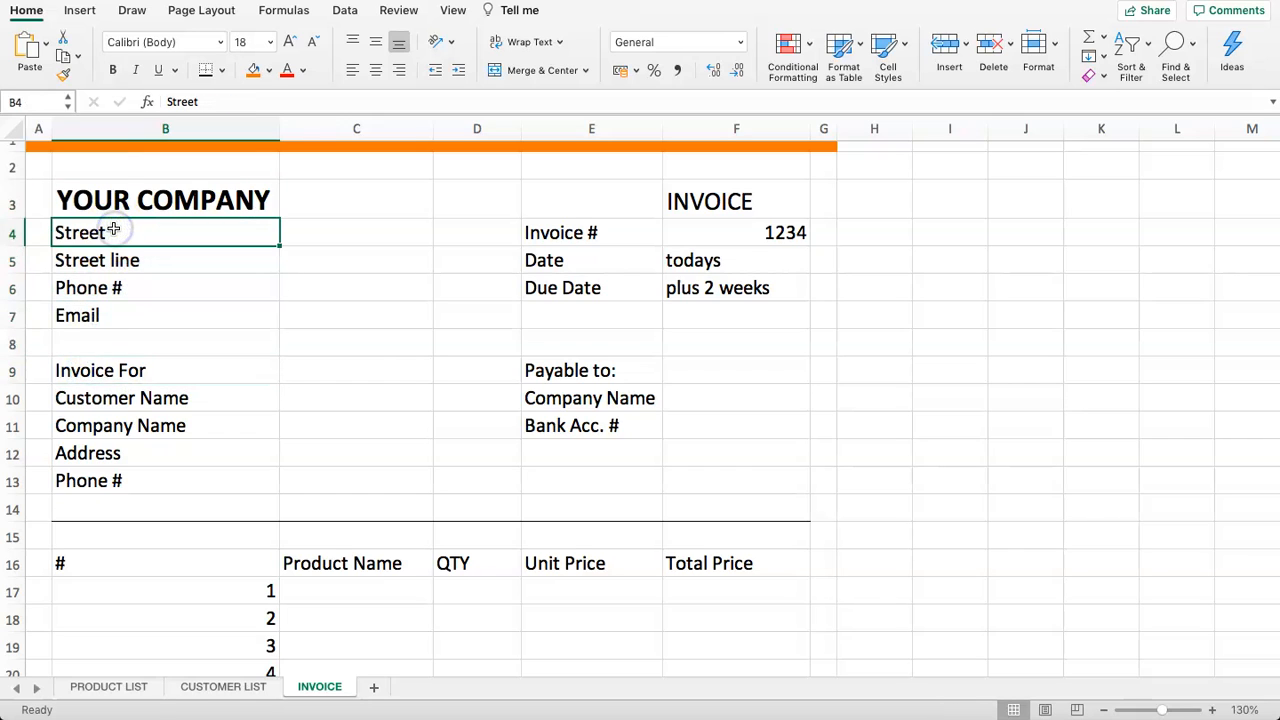
pyautogui.moveTo(97, 231); pyautogui.dragTo(105, 313)
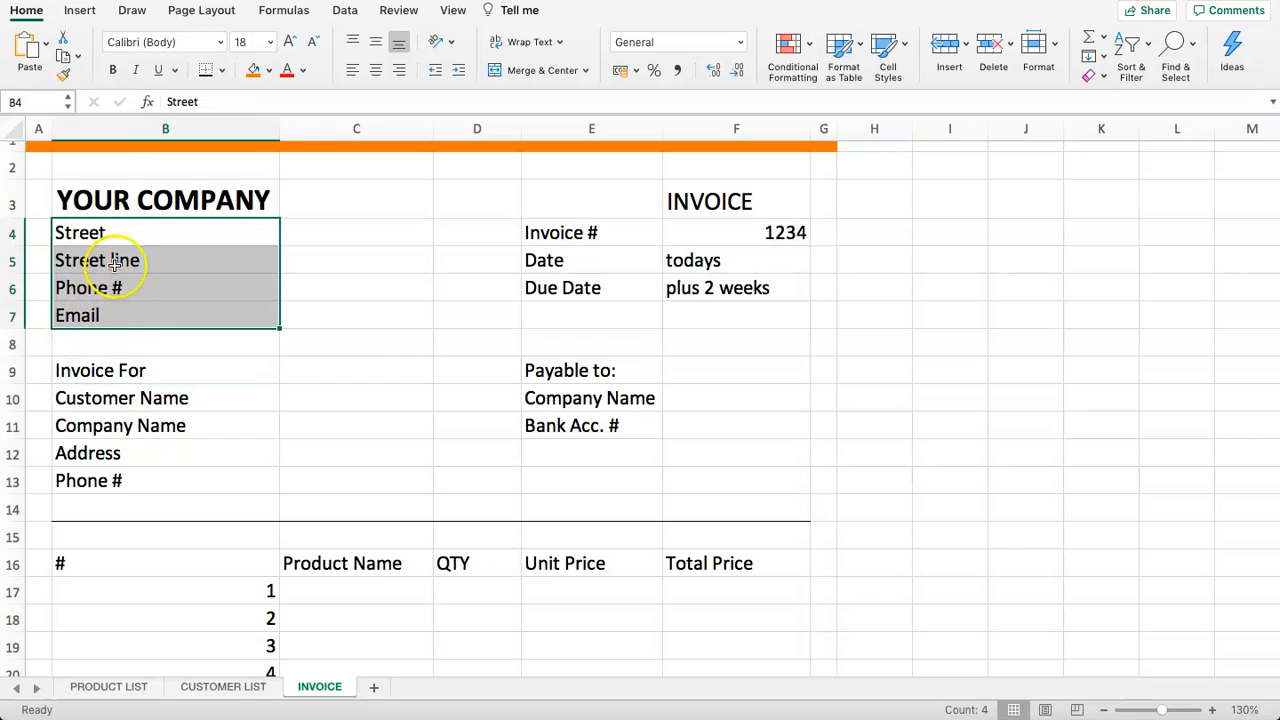
pyautogui.click(93, 380)
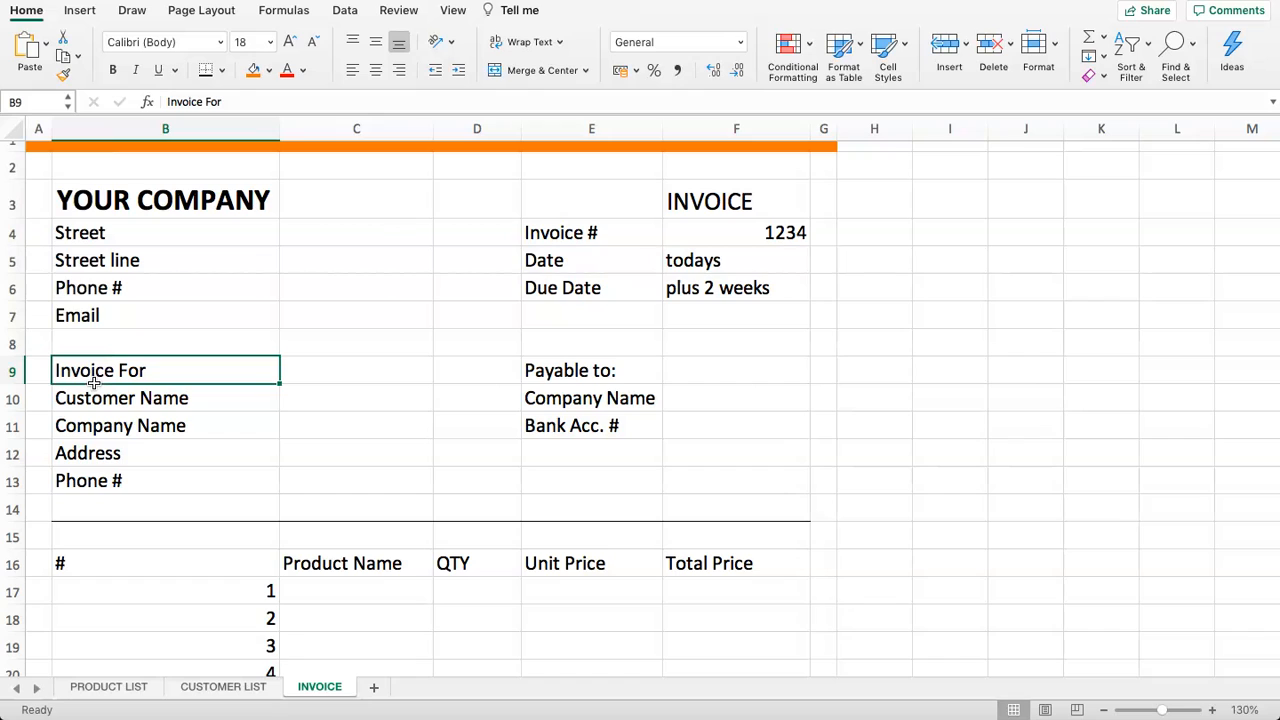
# Examine the customer name, company name, address and phone placeholders under the Invoice For heading
pyautogui.click(115, 425)
pyautogui.click(110, 398)
pyautogui.click(95, 370)
pyautogui.click(92, 403)
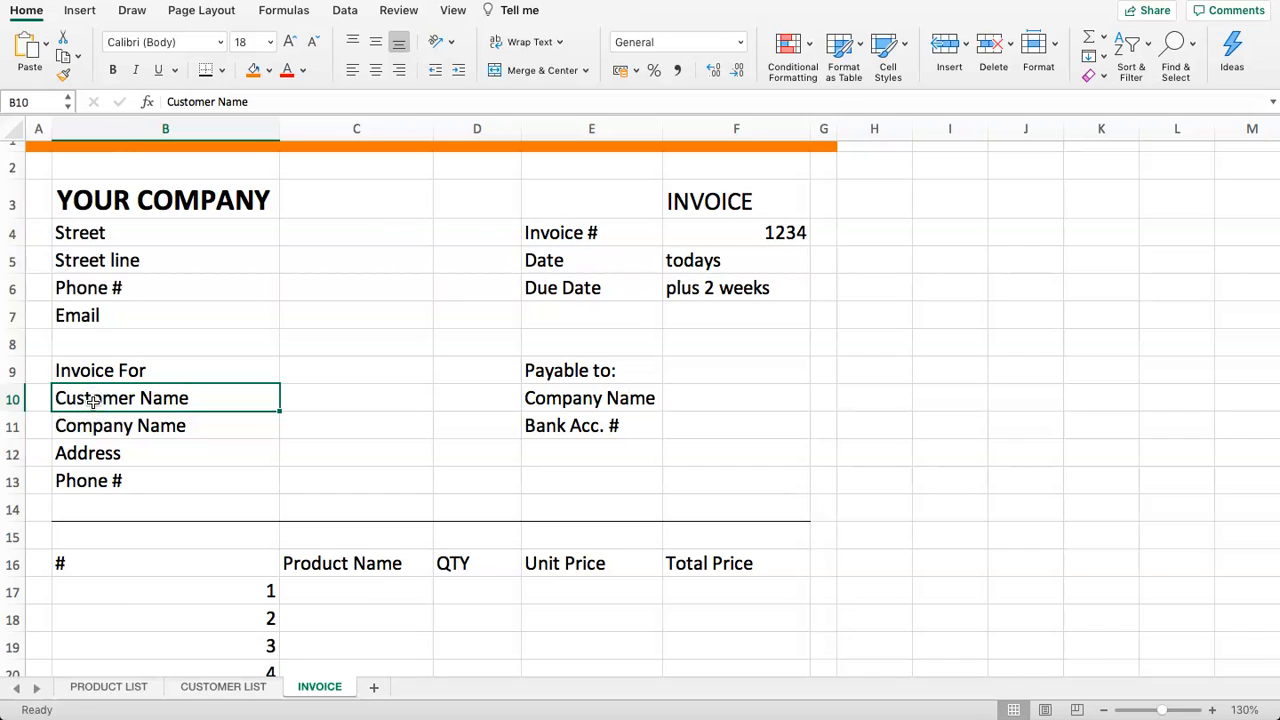
pyautogui.click(106, 423)
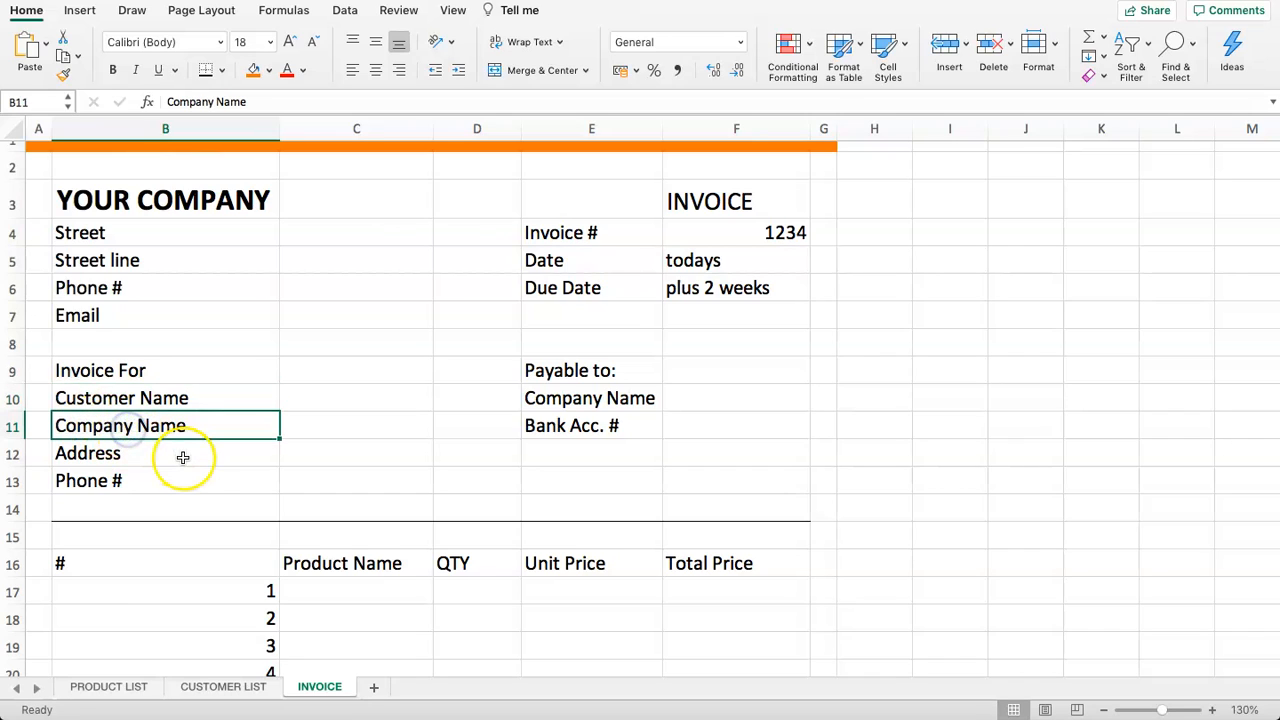
pyautogui.click(157, 455)
pyautogui.click(151, 479)
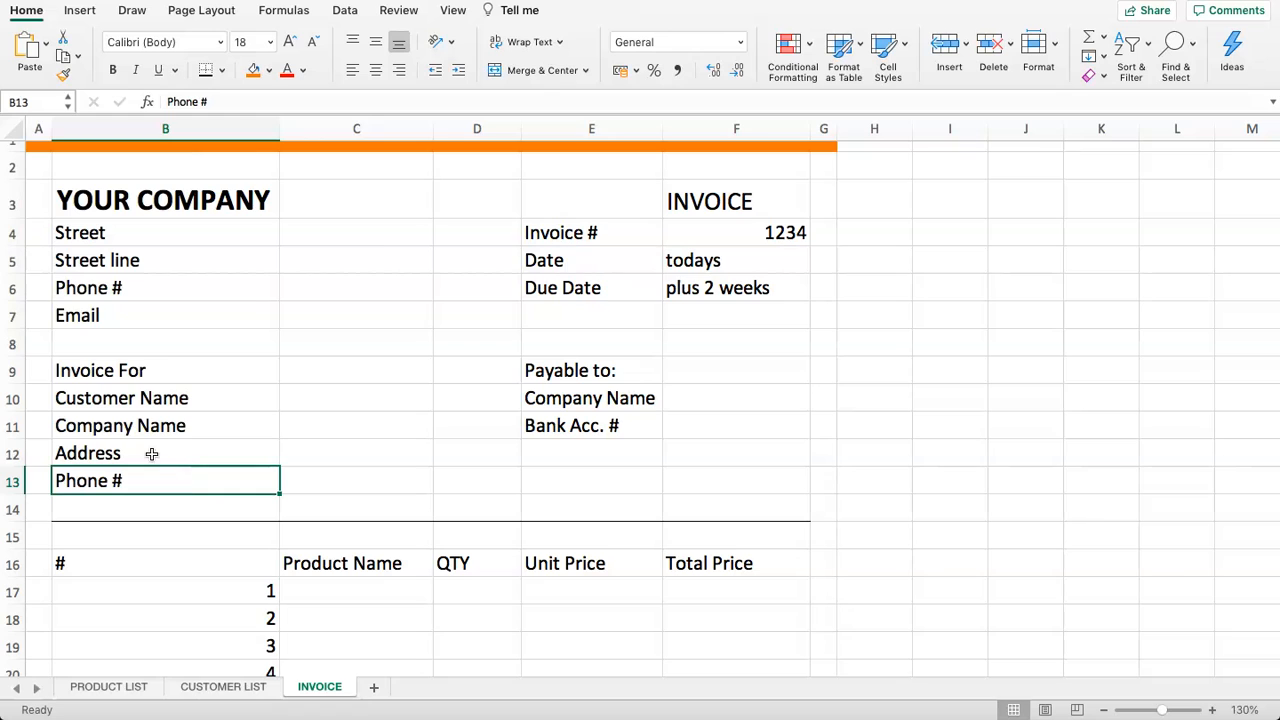
pyautogui.click(151, 454)
# Review the customer records on the CUSTOMER LIST sheet and return to the INVOICE sheet
pyautogui.click(195, 688)
pyautogui.moveTo(74, 185); pyautogui.dragTo(551, 217)
pyautogui.click(403, 323)
pyautogui.moveTo(116, 185); pyautogui.dragTo(171, 263)
pyautogui.click(171, 263)
pyautogui.moveTo(86, 182); pyautogui.dragTo(103, 261)
pyautogui.click(189, 214)
pyautogui.click(320, 688)
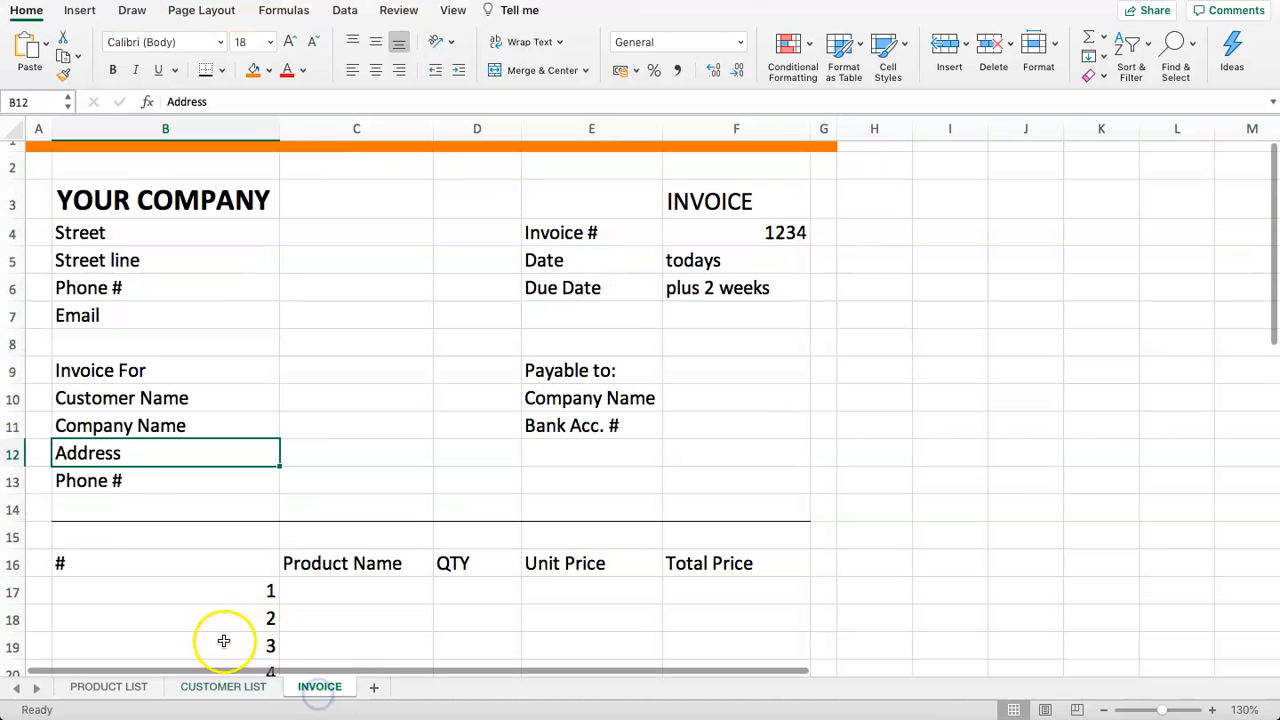
# Look over the customer placeholders in B10:B13 and select the empty cell A9 beside the Invoice For heading
pyautogui.click(128, 371)
pyautogui.moveTo(135, 400); pyautogui.dragTo(134, 480)
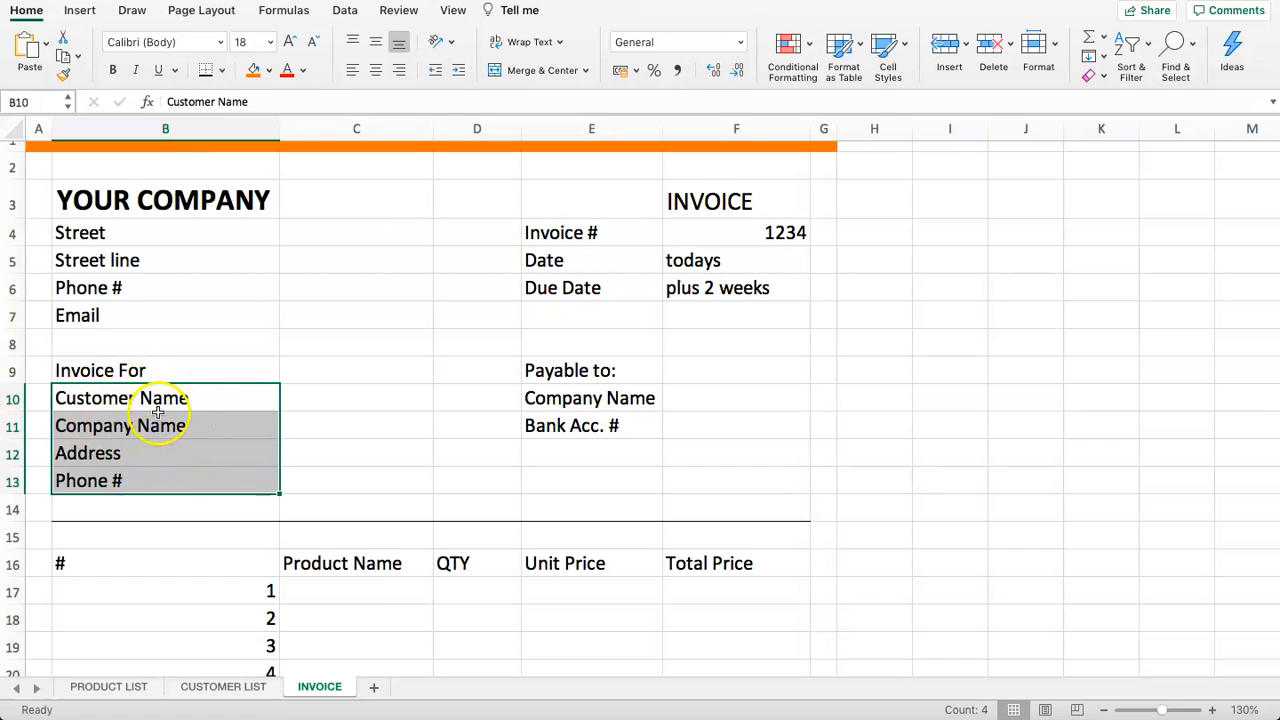
pyautogui.click(30, 371)
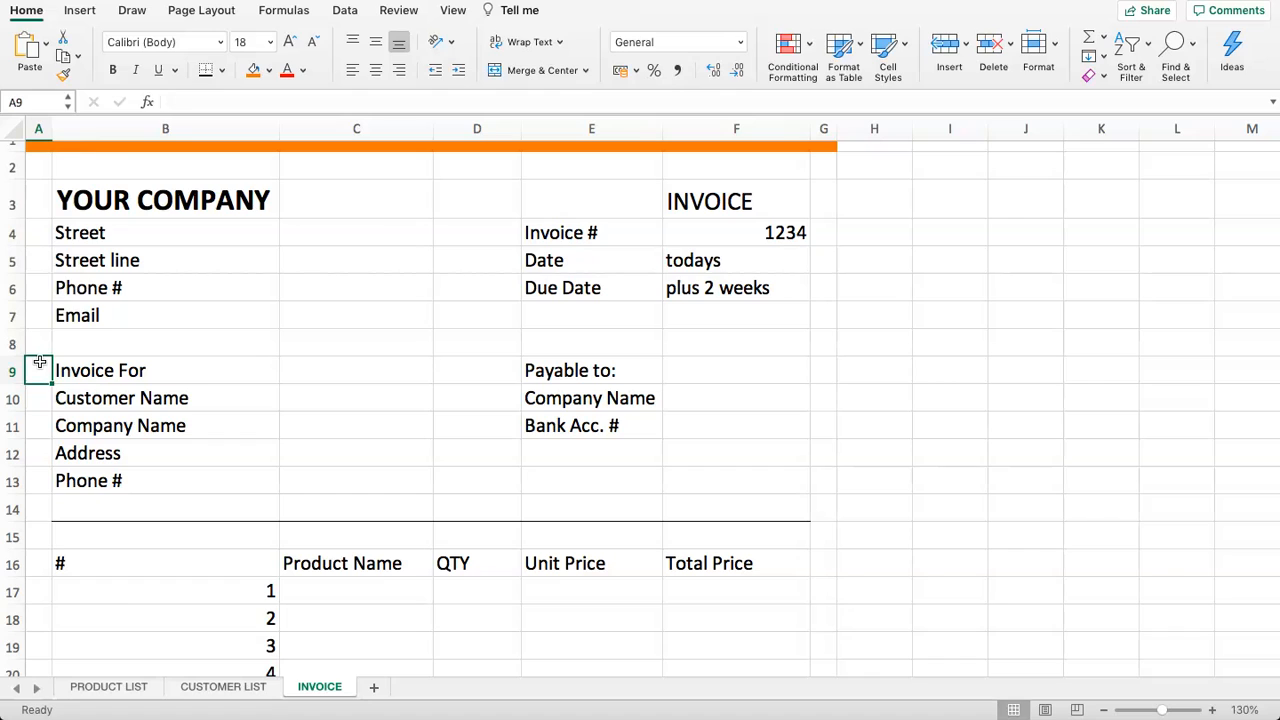
pyautogui.write('=')
pyautogui.press('BackSpace')
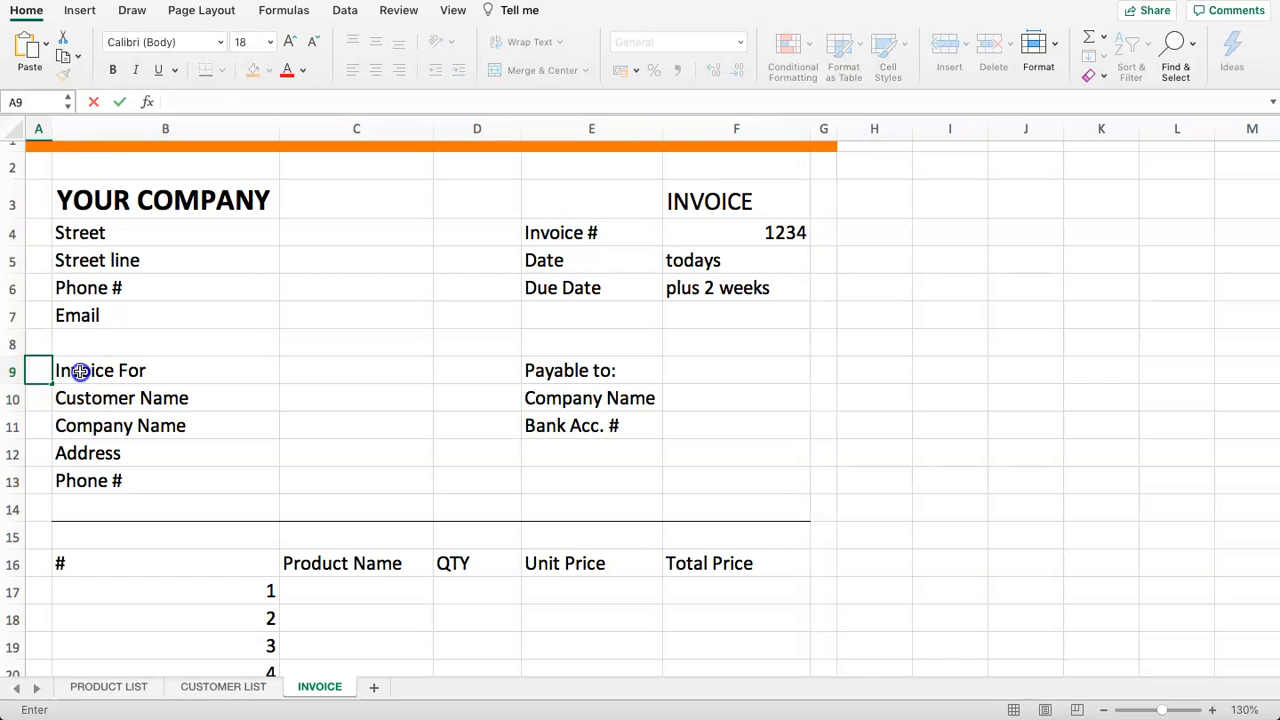
pyautogui.press('Escape')
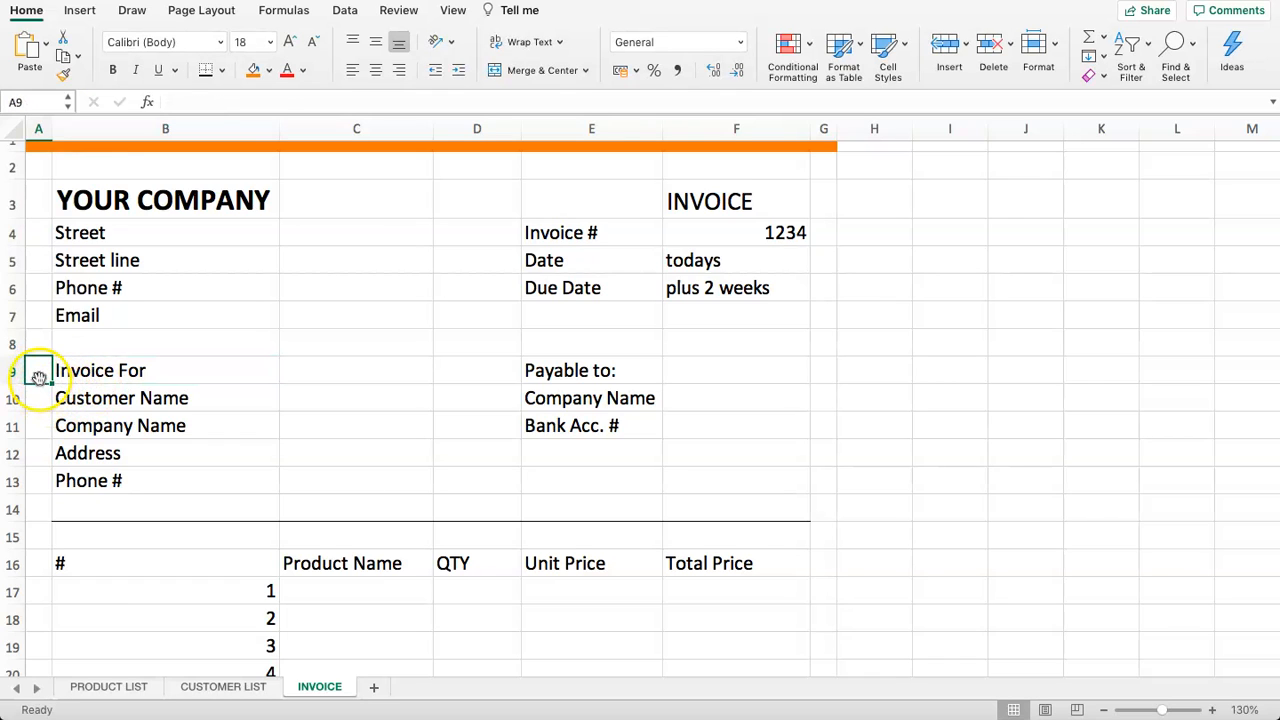
# Add a List data validation to cell A9 with the CID range ='CUSTOMER LIST'!$A$2:$A$6 as its source
pyautogui.click(336, 12)
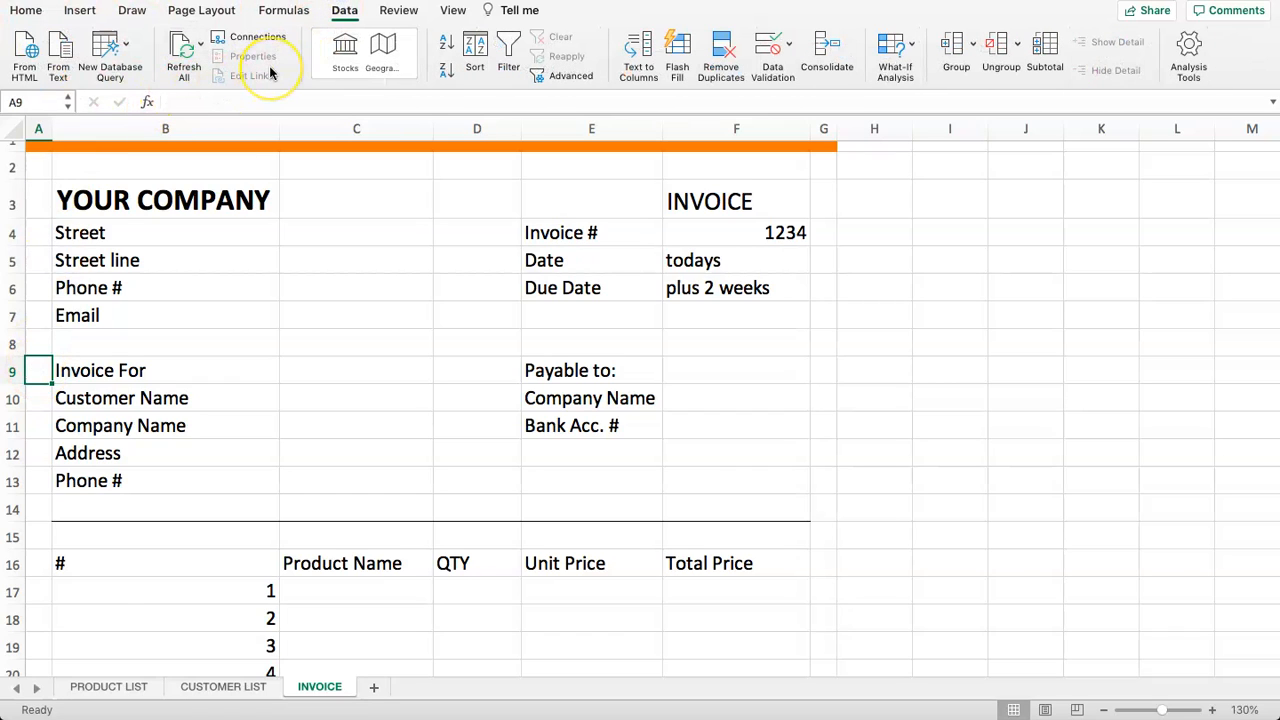
pyautogui.click(771, 50)
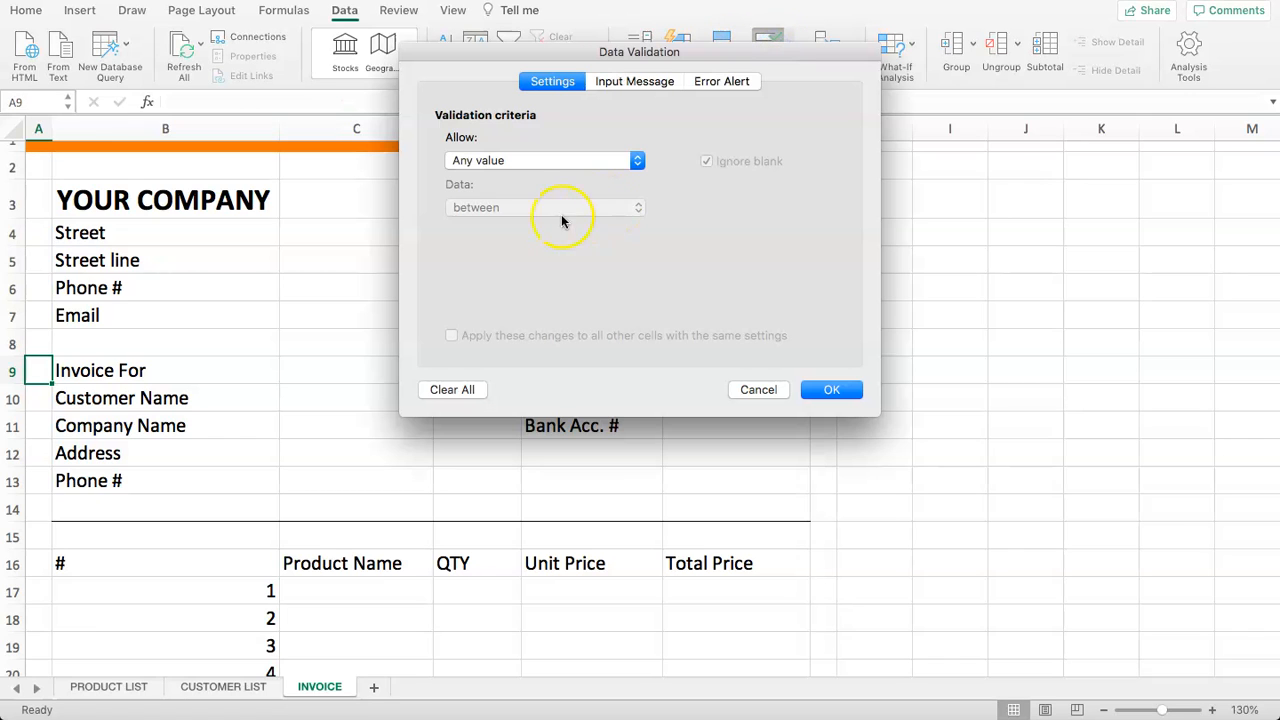
pyautogui.click(558, 162)
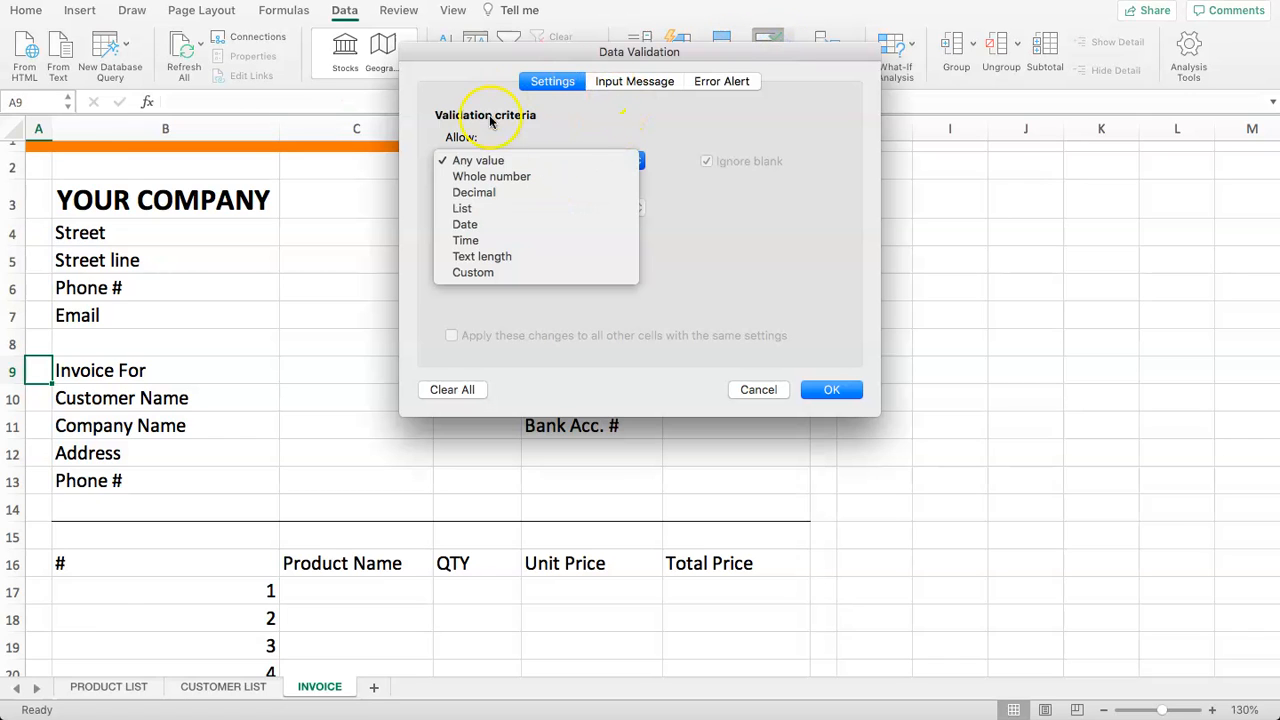
pyautogui.click(480, 209)
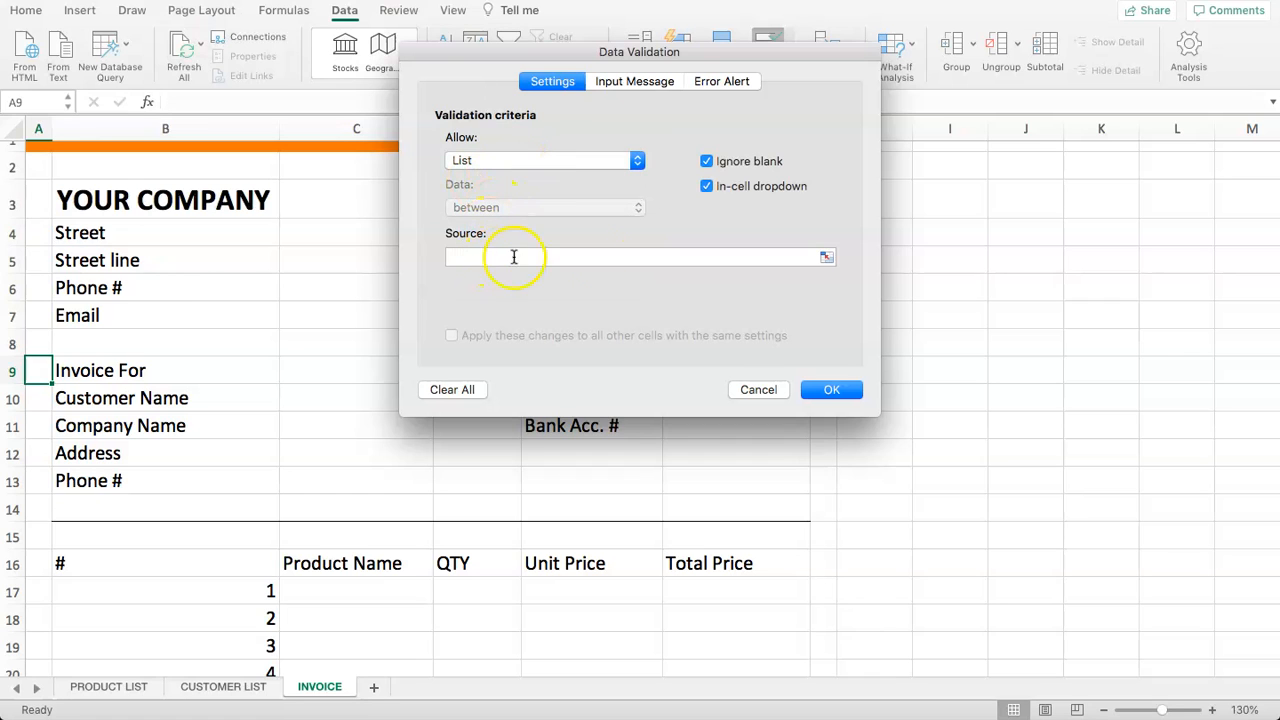
pyautogui.click(824, 256)
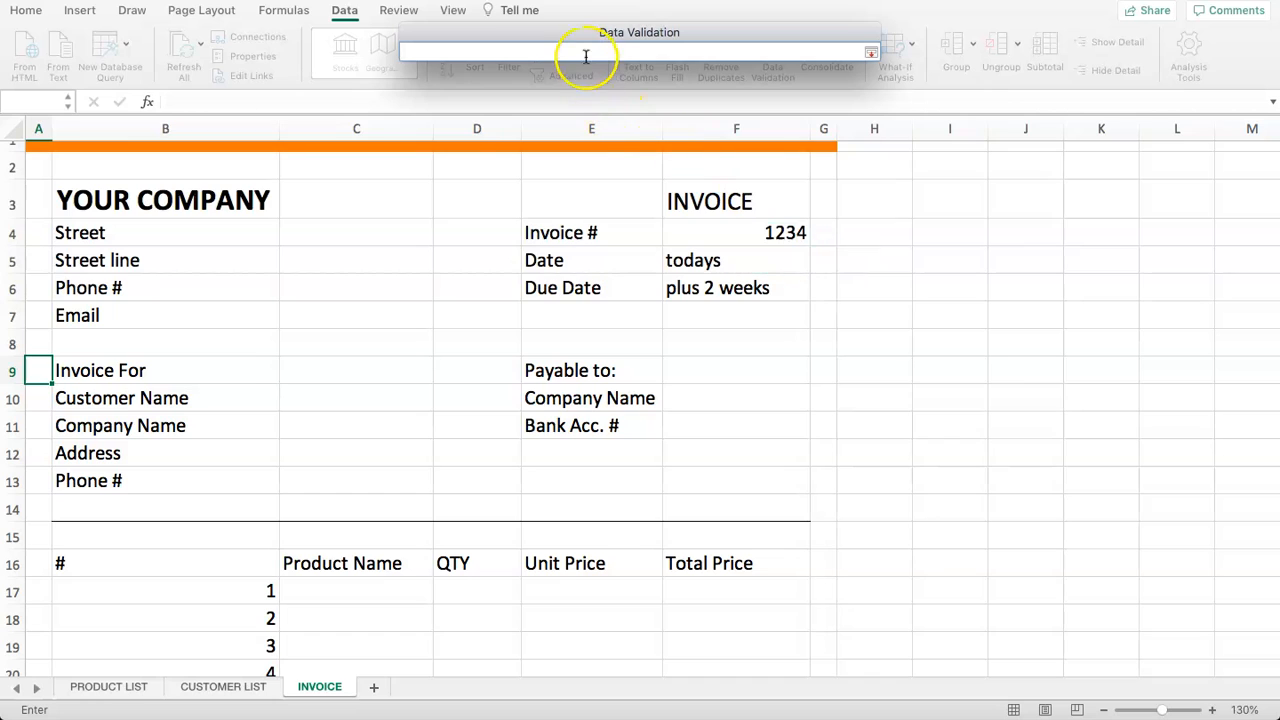
pyautogui.click(213, 688)
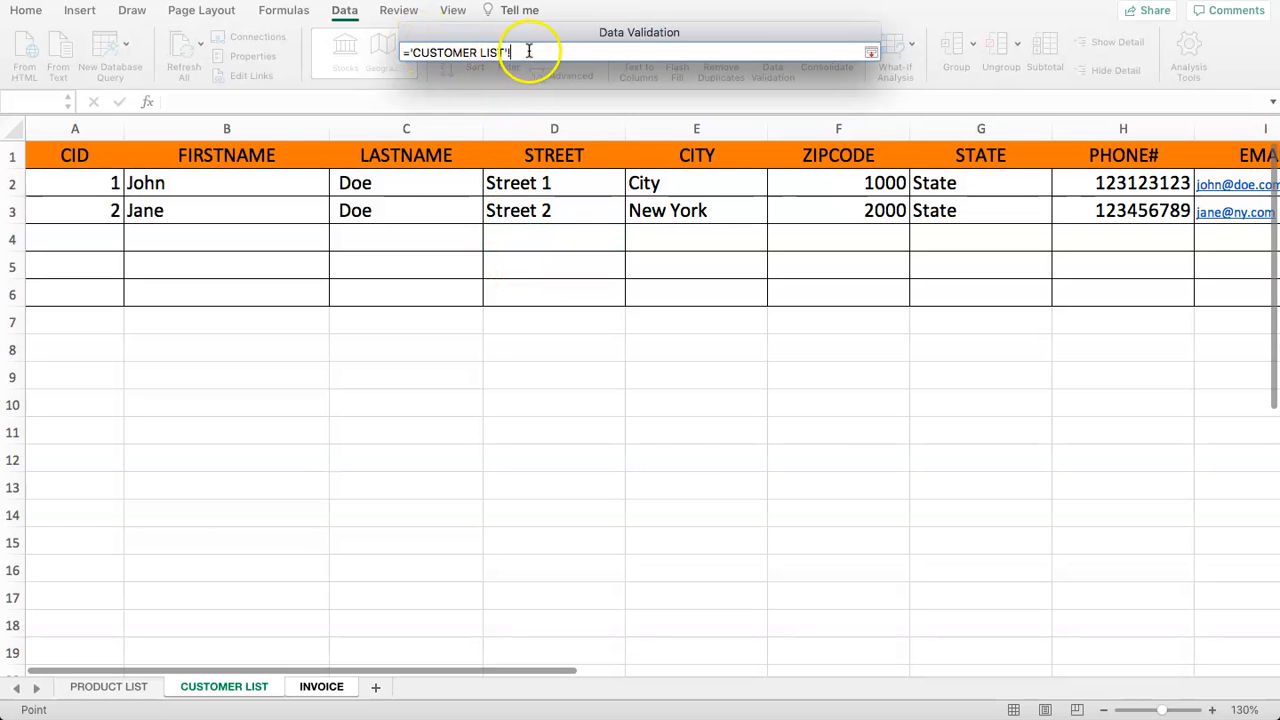
pyautogui.moveTo(89, 181); pyautogui.dragTo(77, 298)
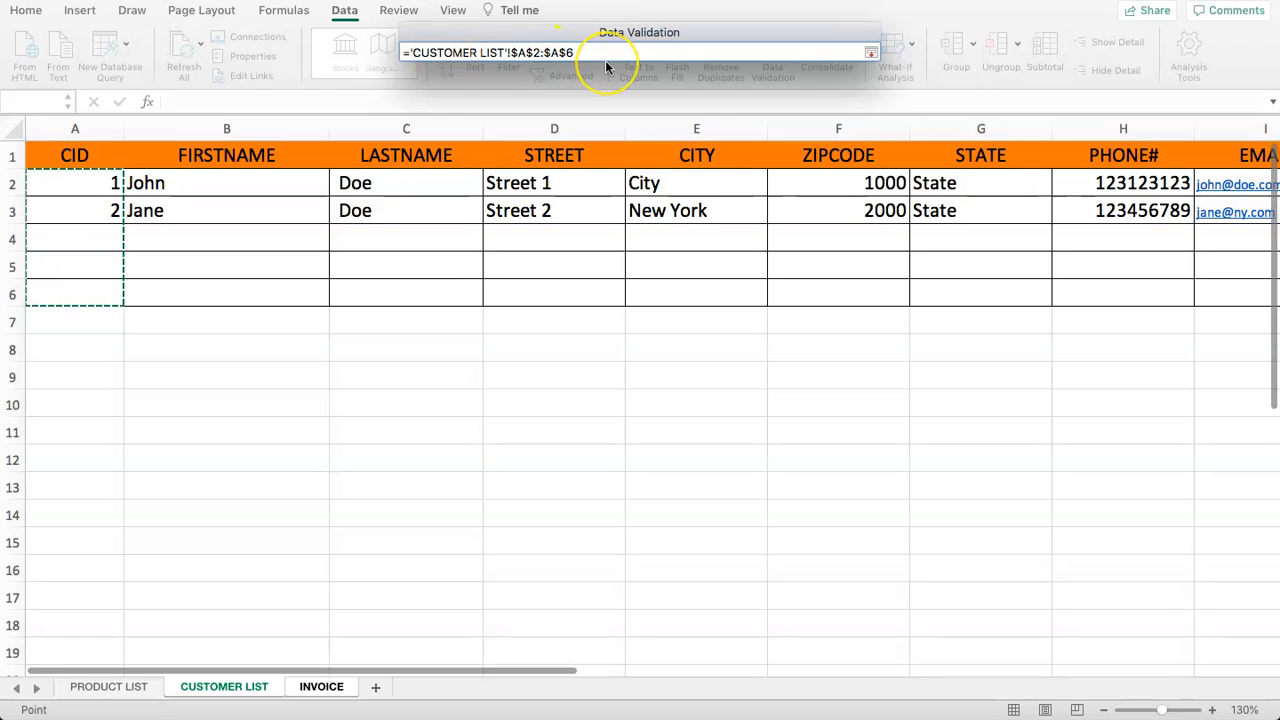
pyautogui.press('Return')
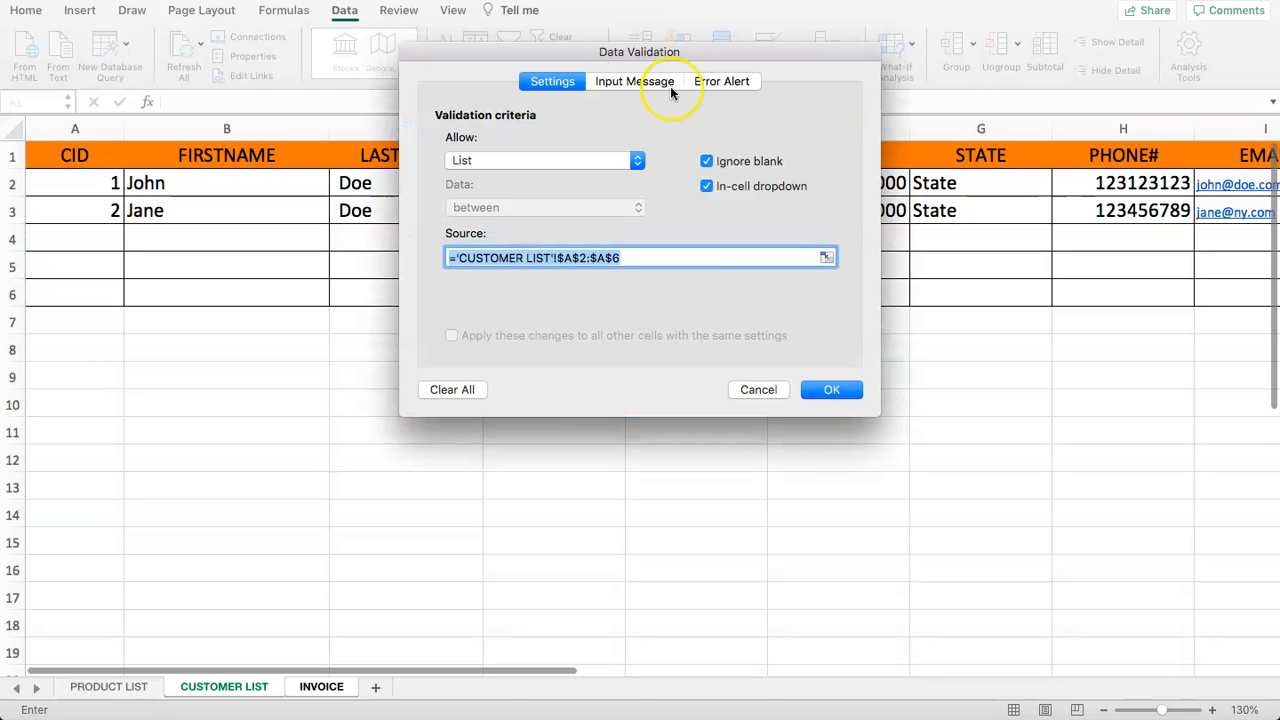
pyautogui.click(829, 392)
# Test the customer ID dropdown in A9 with the entries 1 and 2, leaving 1 selected
pyautogui.click(59, 374)
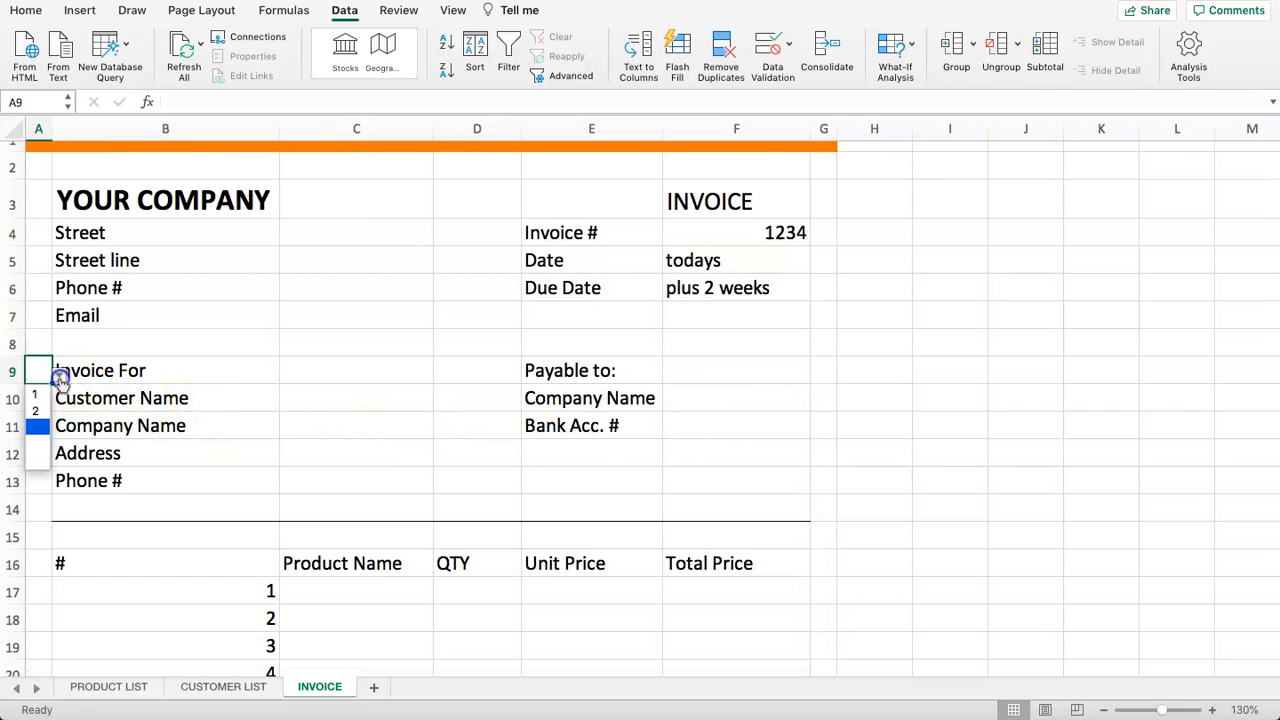
pyautogui.click(35, 395)
pyautogui.click(59, 374)
pyautogui.click(35, 411)
pyautogui.click(59, 374)
pyautogui.click(35, 395)
pyautogui.click(59, 374)
pyautogui.click(35, 395)
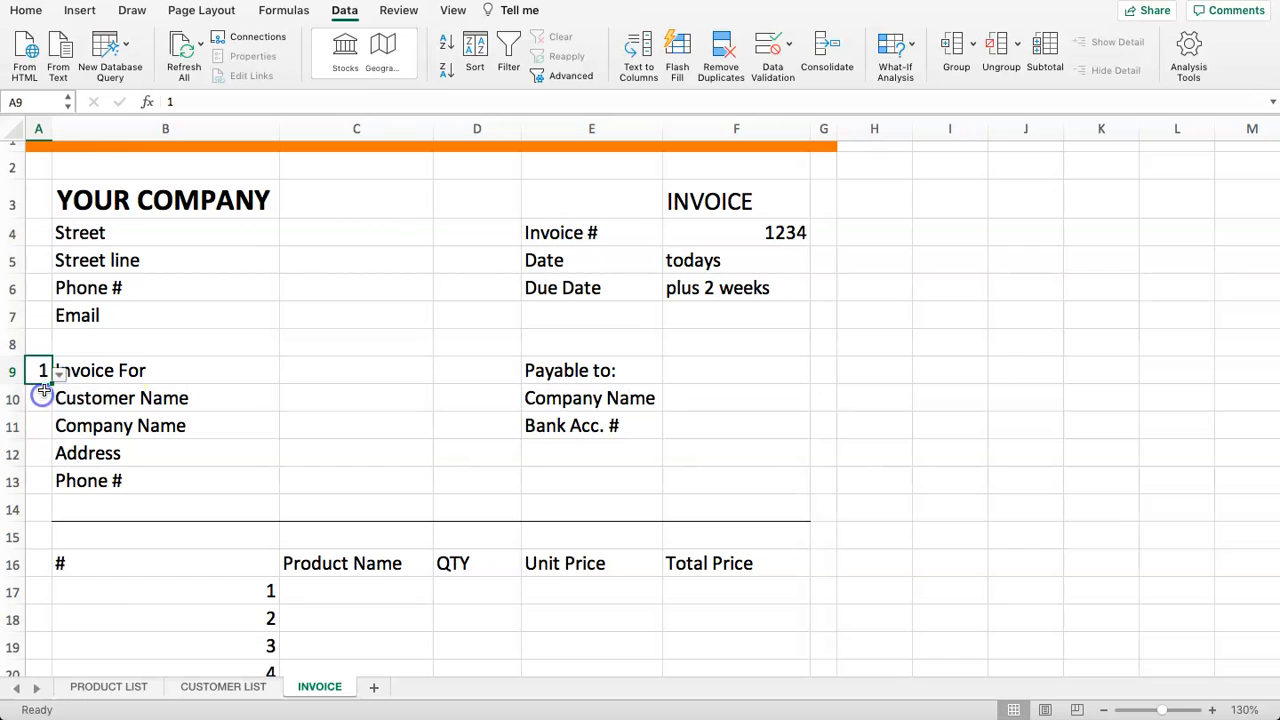
pyautogui.click(149, 363)
pyautogui.click(312, 443)
pyautogui.click(266, 373)
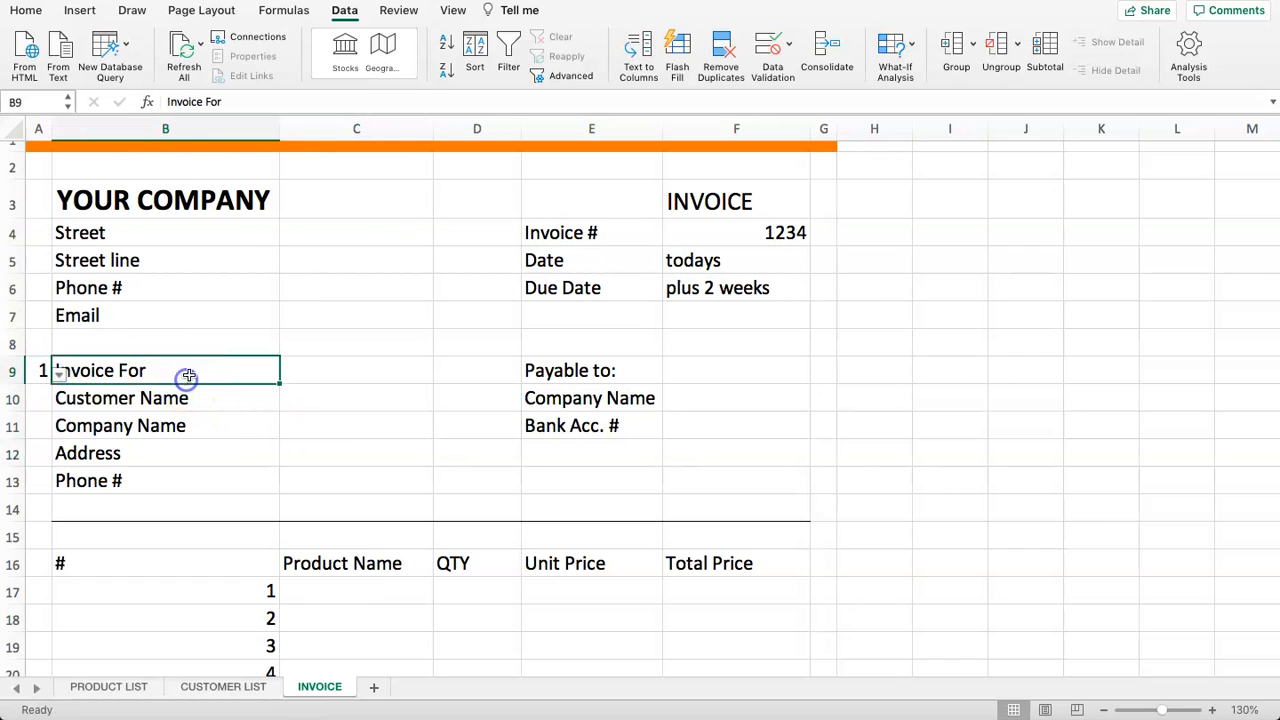
pyautogui.click(117, 373)
pyautogui.click(136, 400)
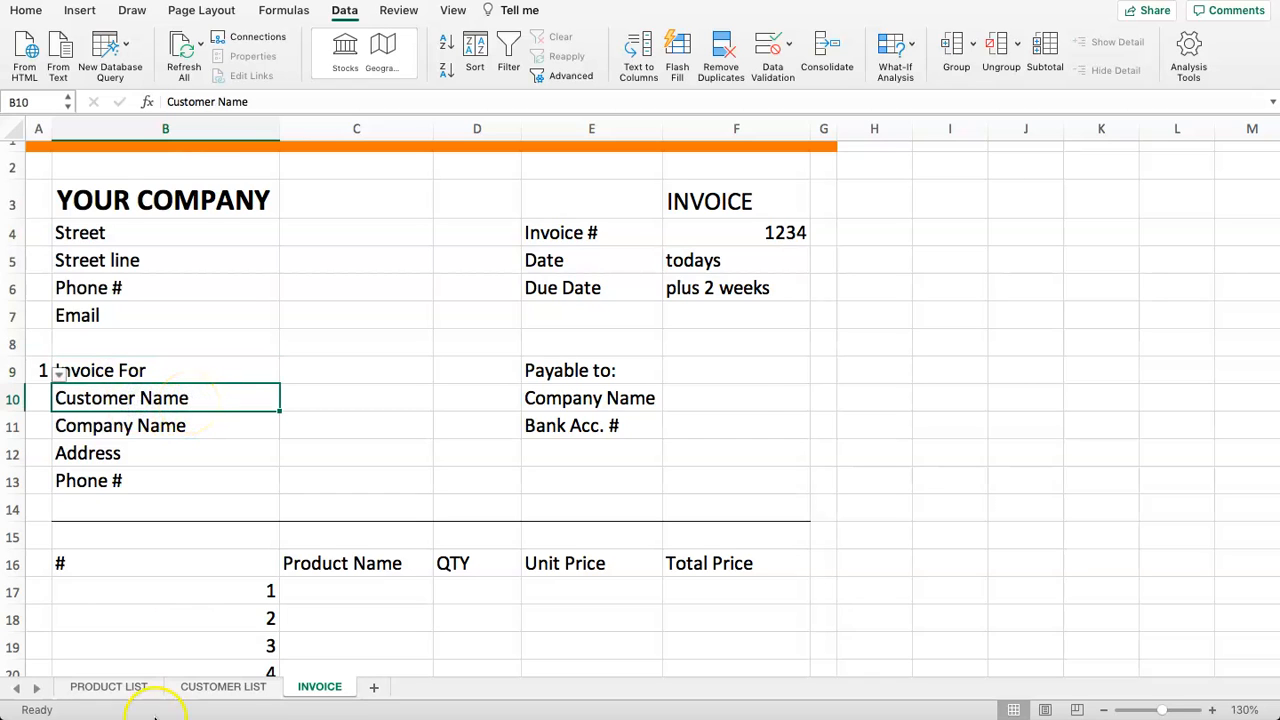
# Examine the CID, first name and last name of the first record on the CUSTOMER LIST sheet and return to INVOICE
pyautogui.click(200, 688)
pyautogui.click(193, 182)
pyautogui.click(380, 189)
pyautogui.click(229, 189)
pyautogui.moveTo(229, 189); pyautogui.dragTo(394, 205)
pyautogui.click(272, 191)
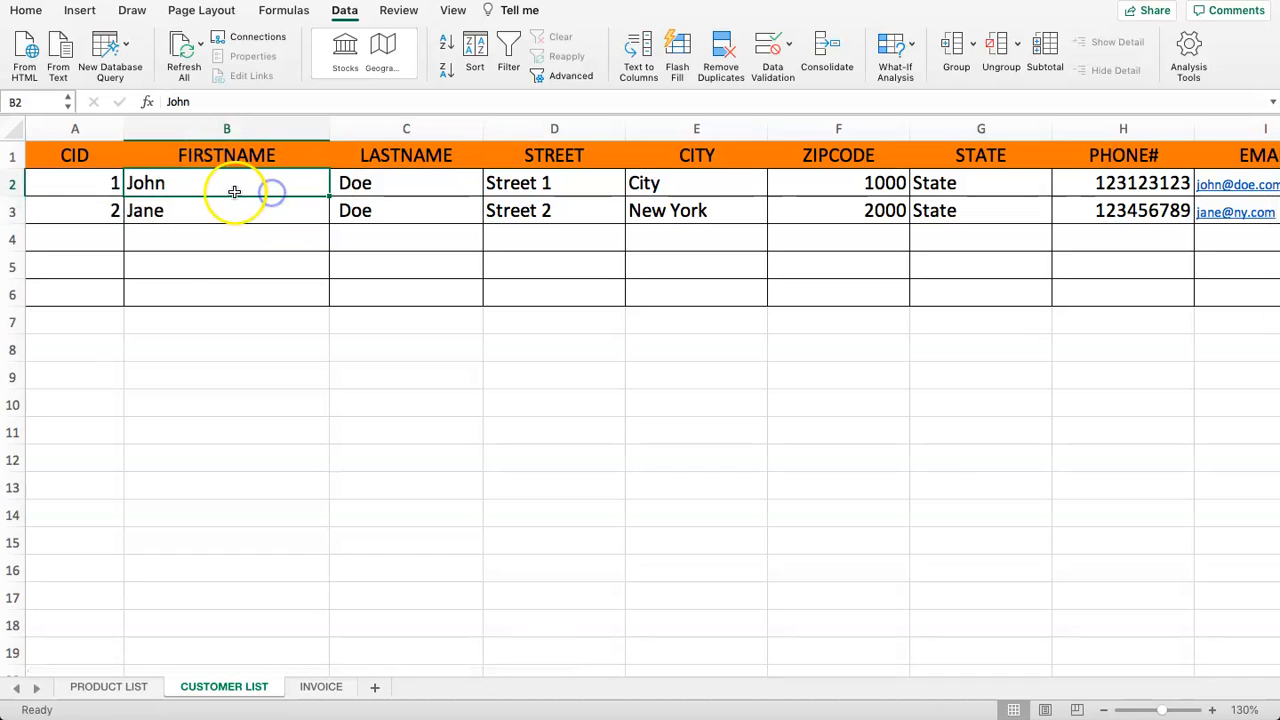
pyautogui.click(66, 188)
pyautogui.click(69, 188)
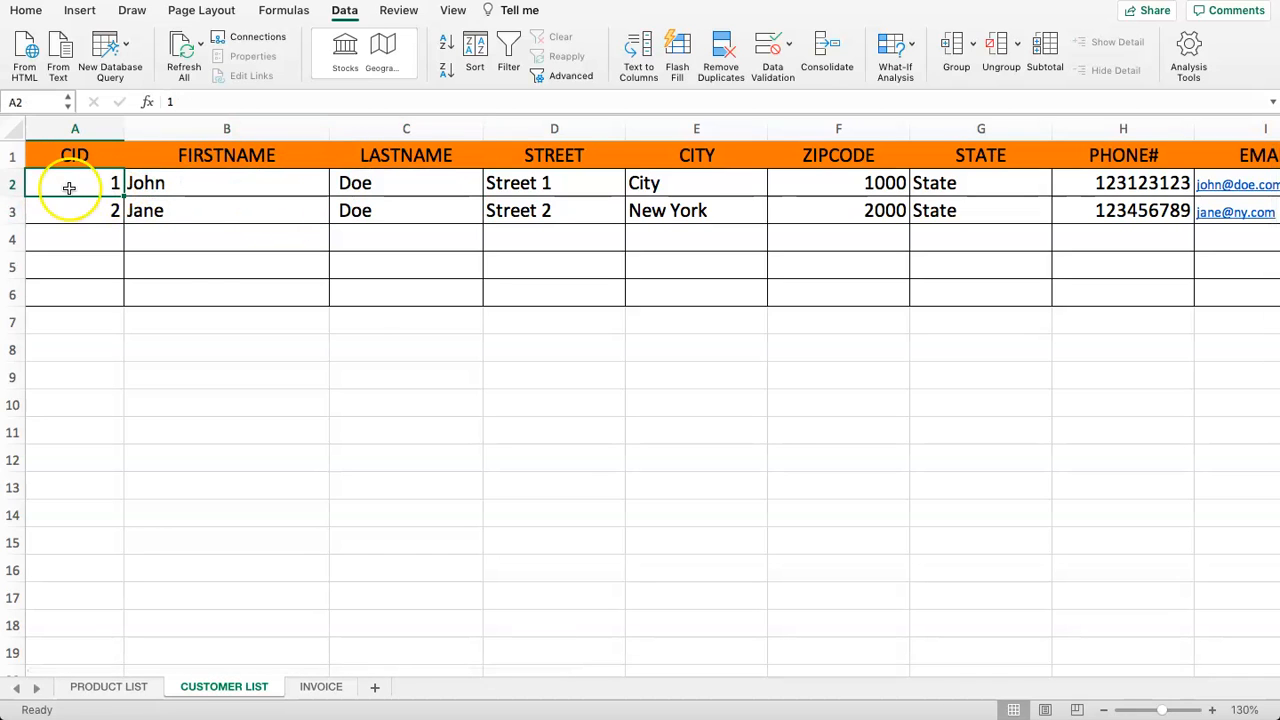
pyautogui.click(312, 686)
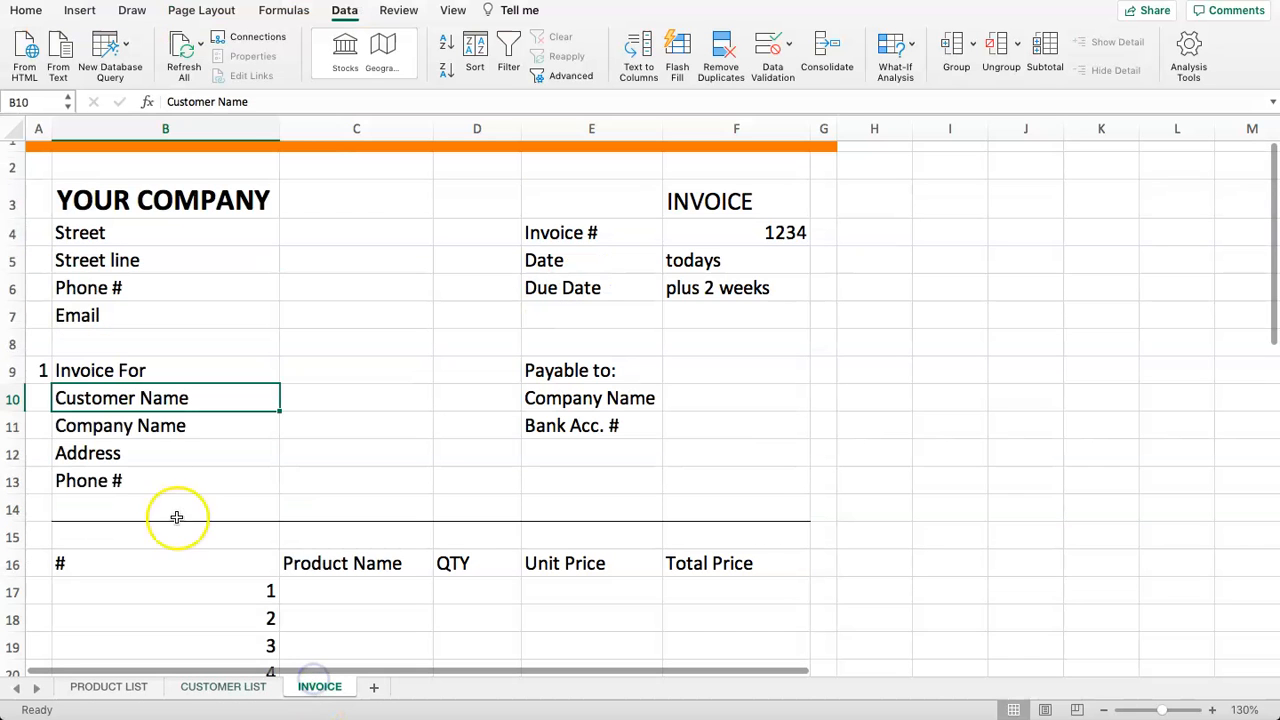
pyautogui.click(40, 366)
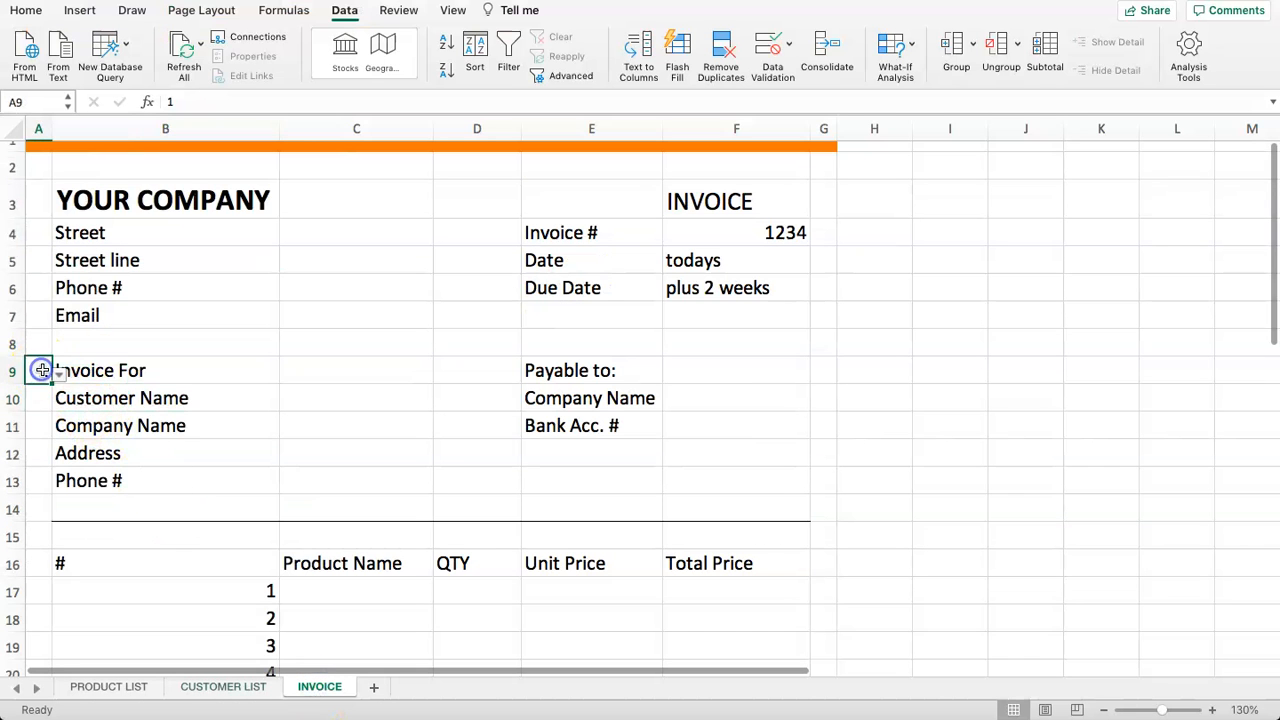
pyautogui.click(93, 398)
pyautogui.click(224, 690)
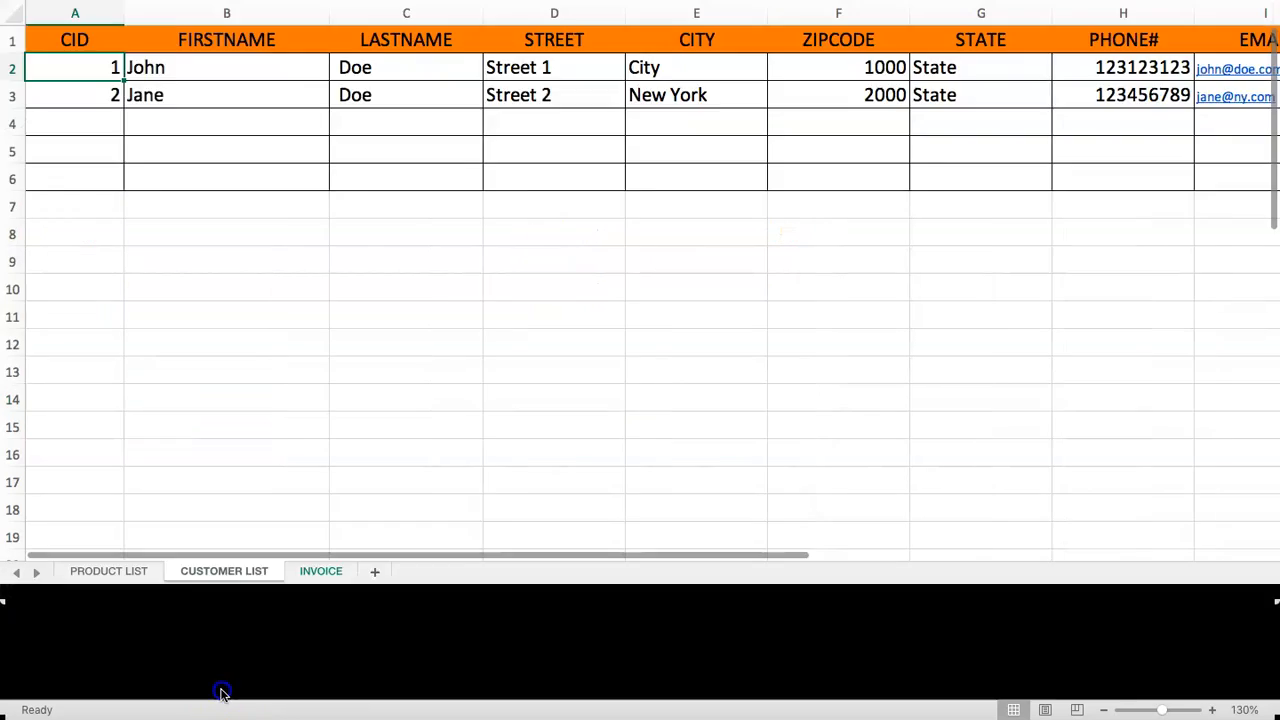
pyautogui.click(313, 688)
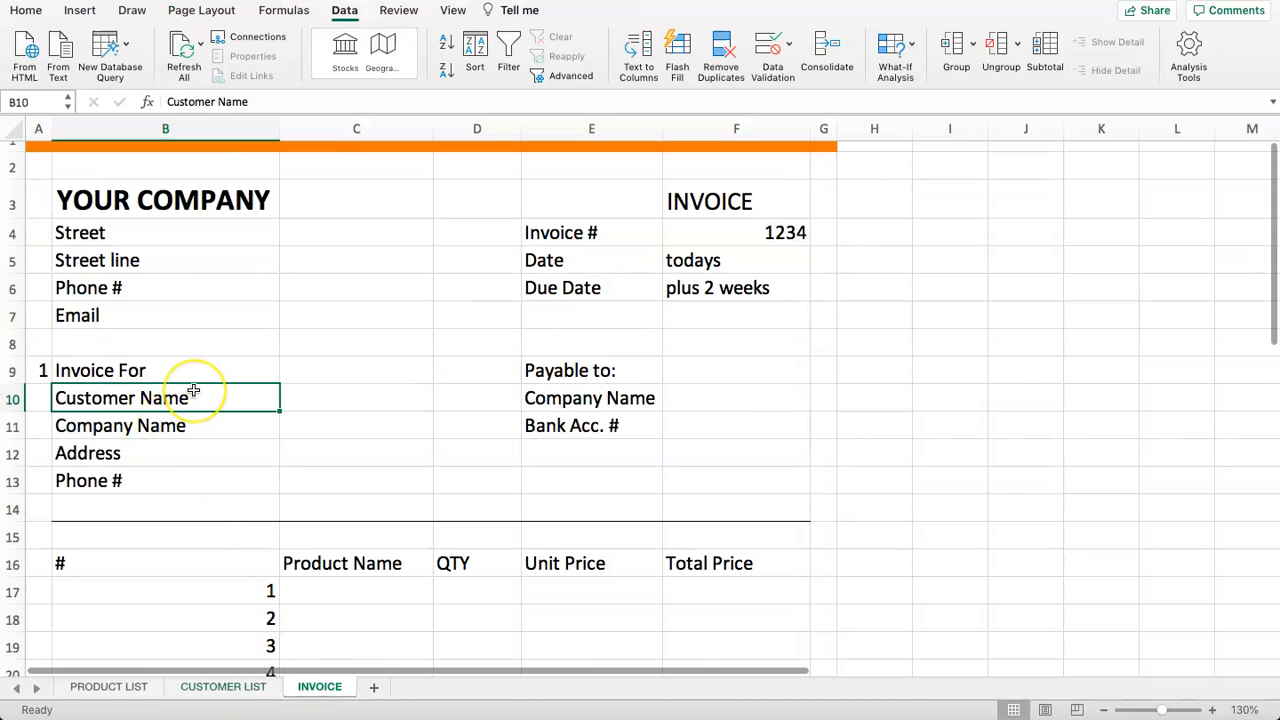
pyautogui.write('=')
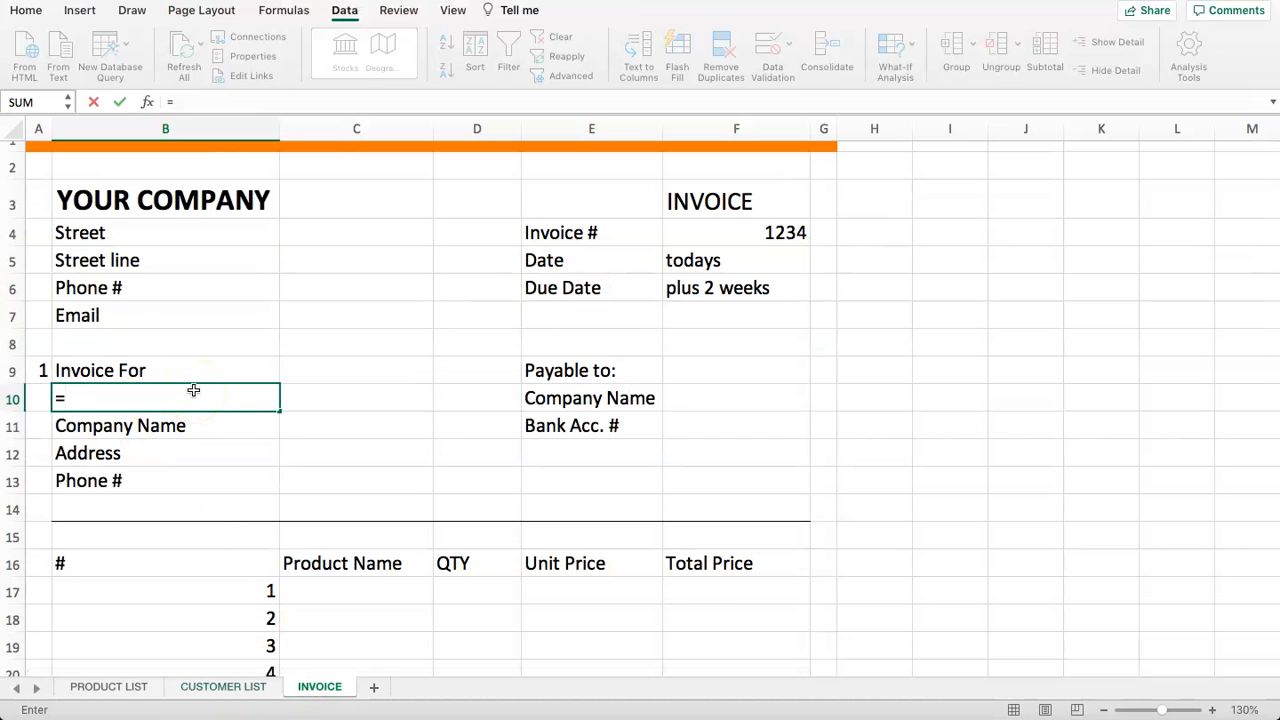
pyautogui.write('VLOOKUP(')
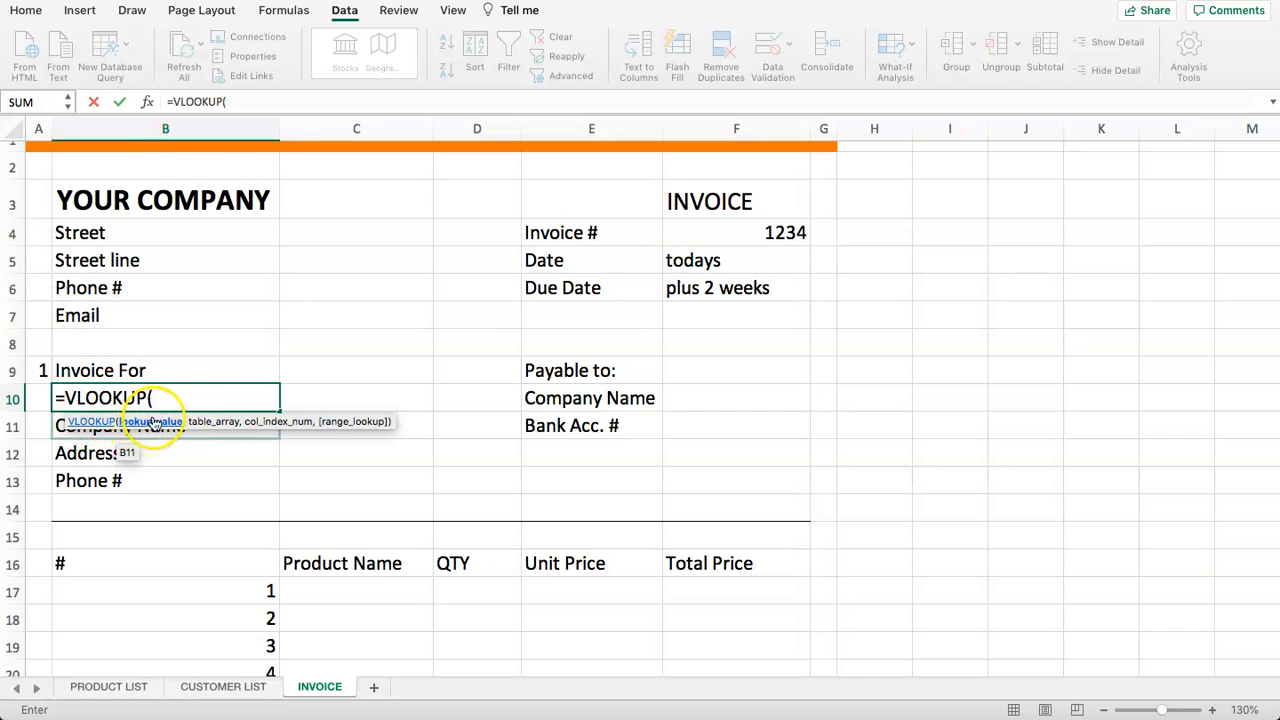
pyautogui.click(243, 102)
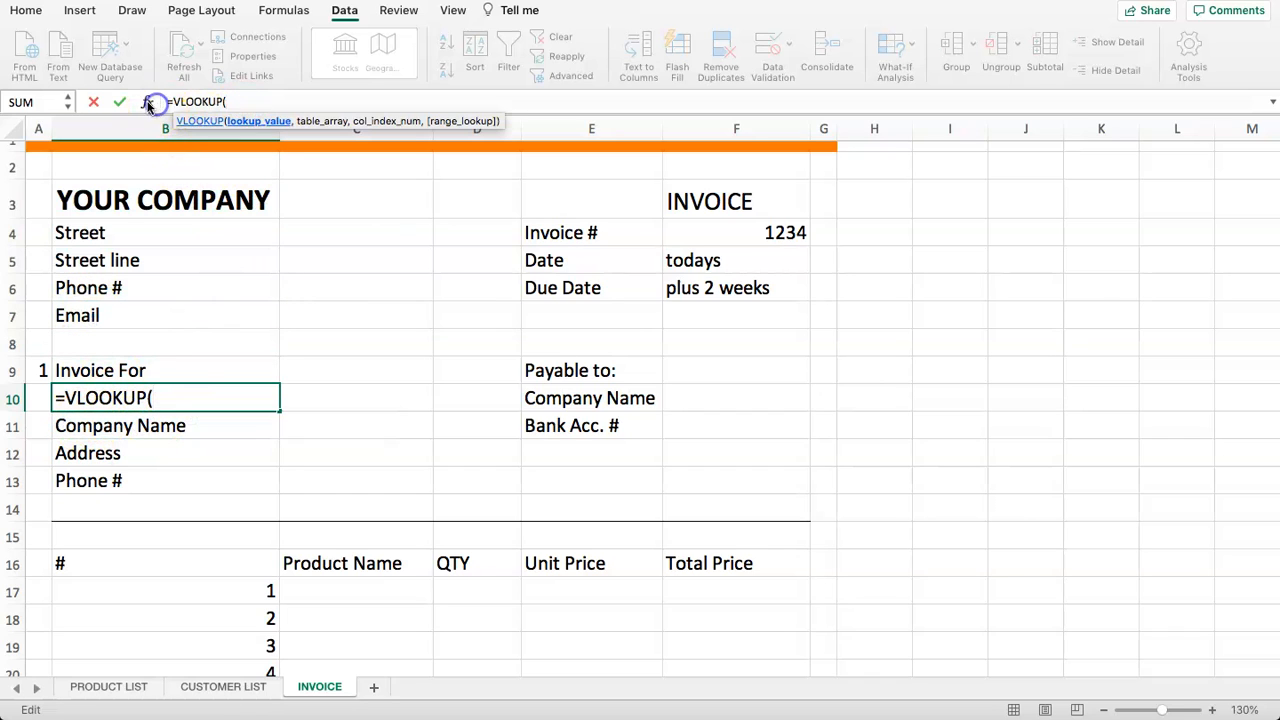
pyautogui.click(147, 102)
pyautogui.click(1101, 229)
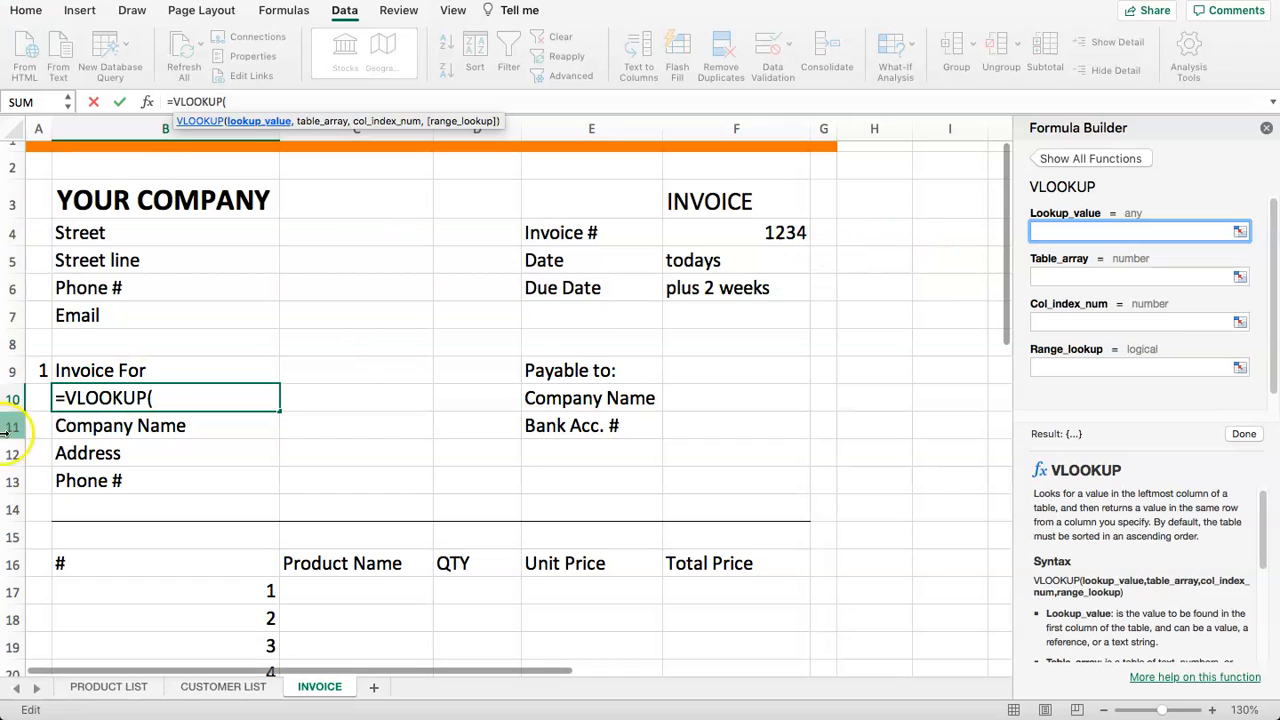
pyautogui.click(39, 368)
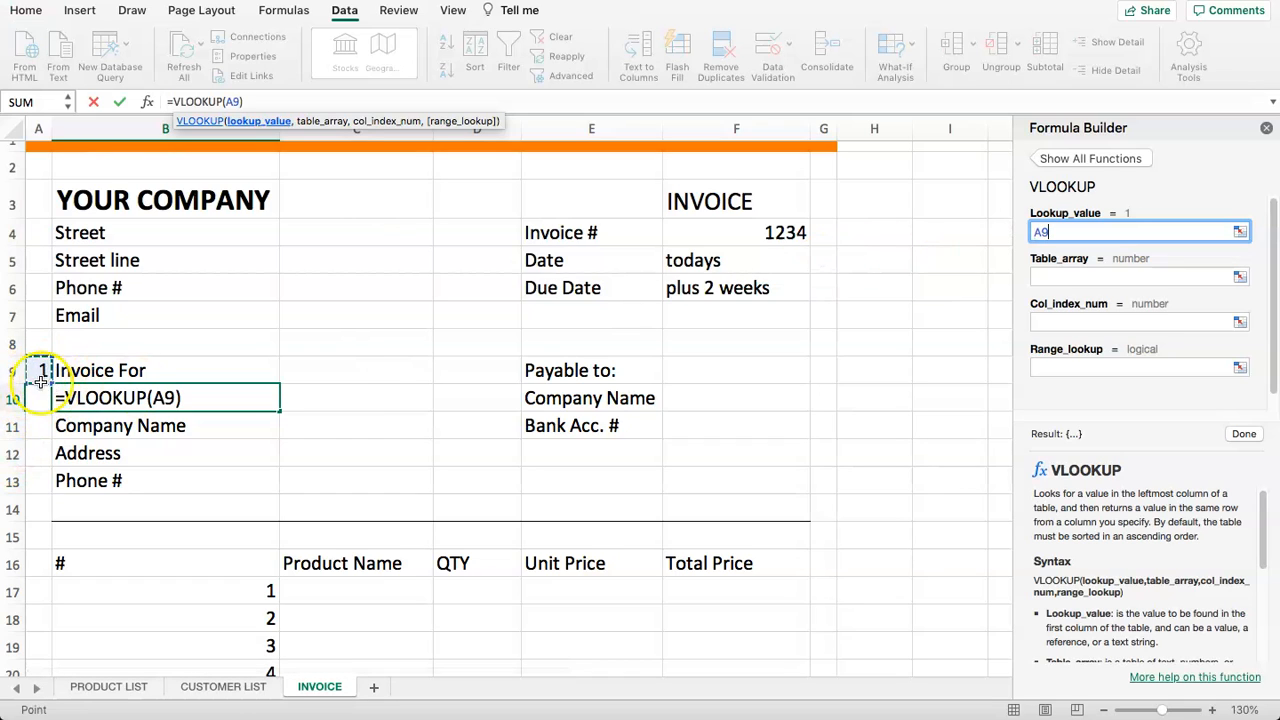
pyautogui.click(1068, 274)
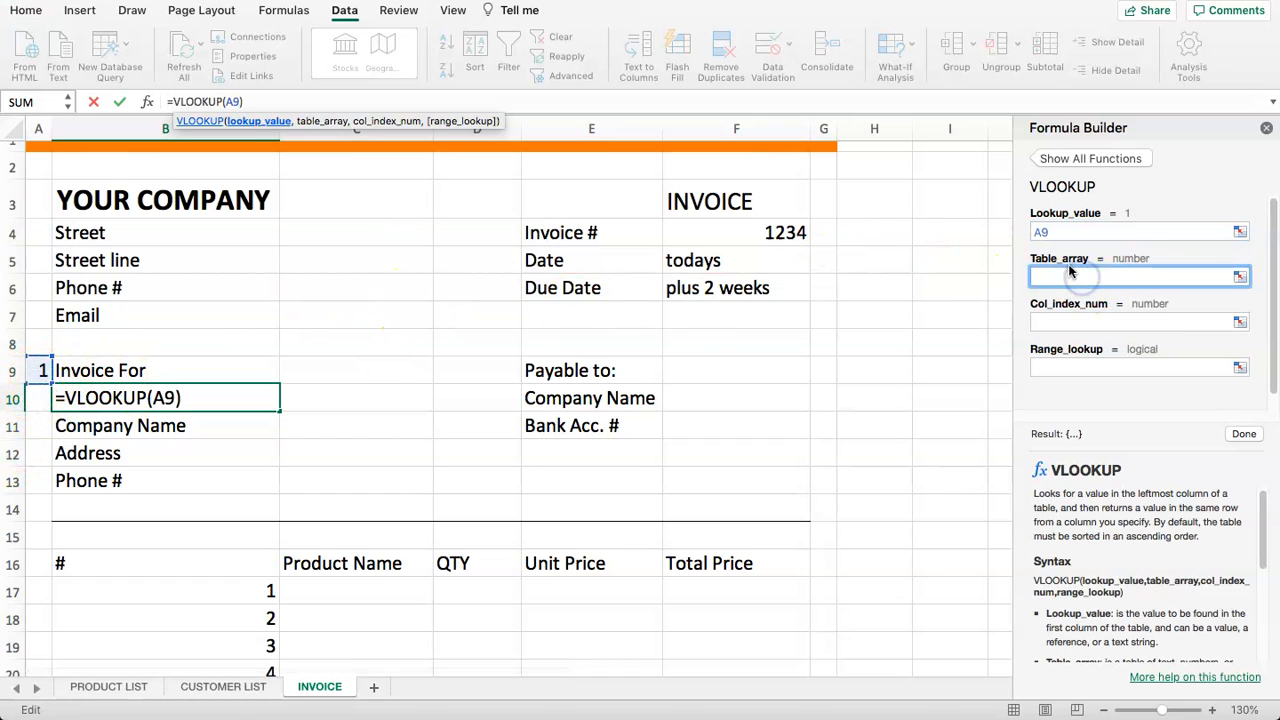
pyautogui.click(223, 686)
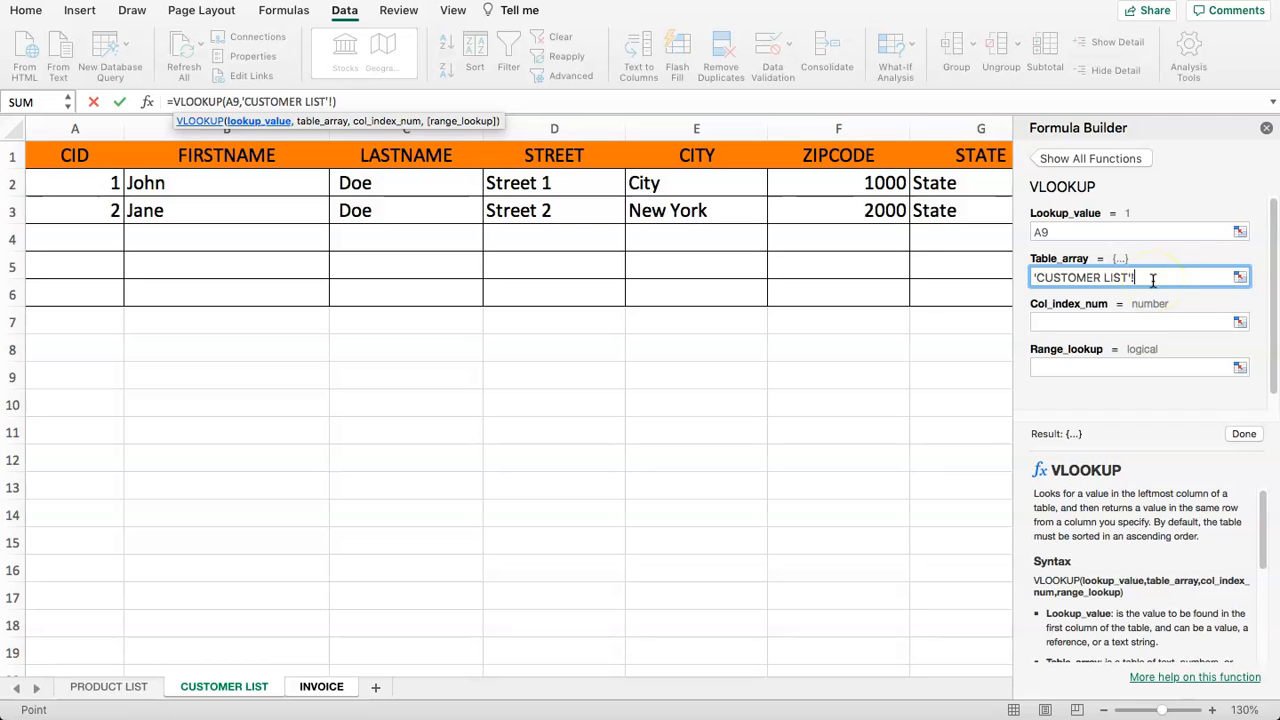
pyautogui.moveTo(45, 185); pyautogui.dragTo(663, 304)
pyautogui.moveTo(580, 671); pyautogui.dragTo(316, 667)
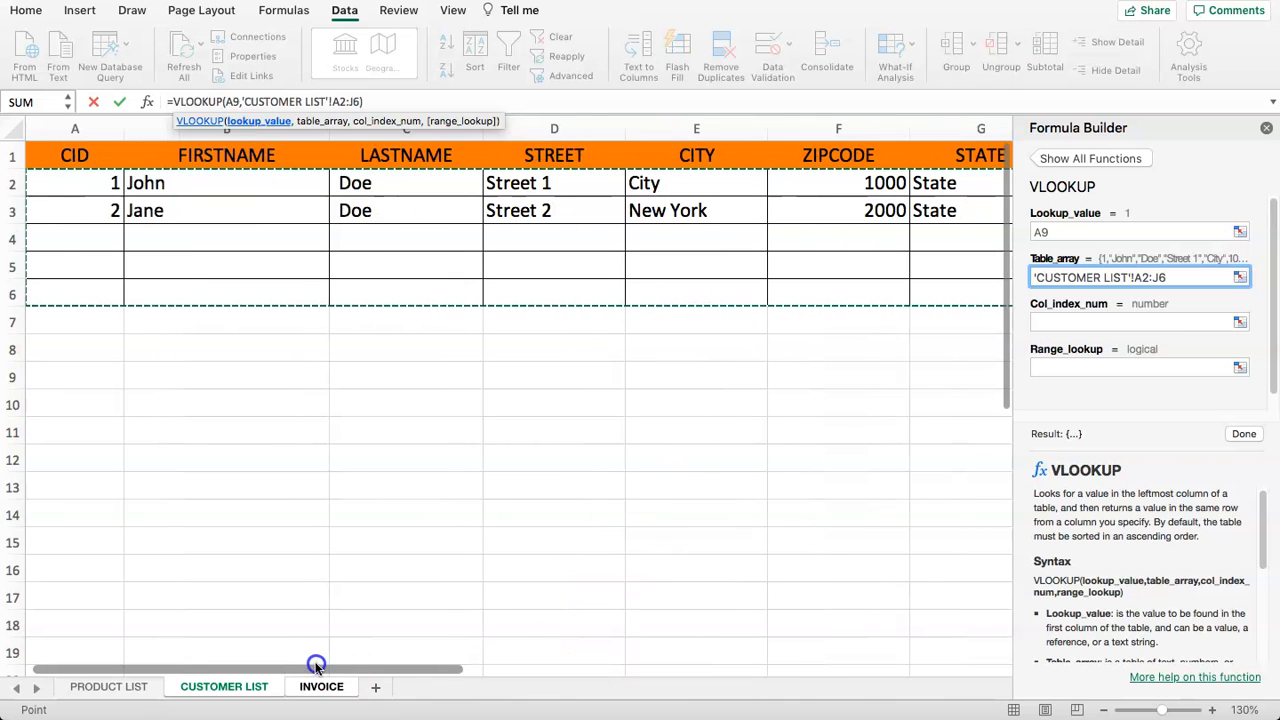
pyautogui.click(1076, 321)
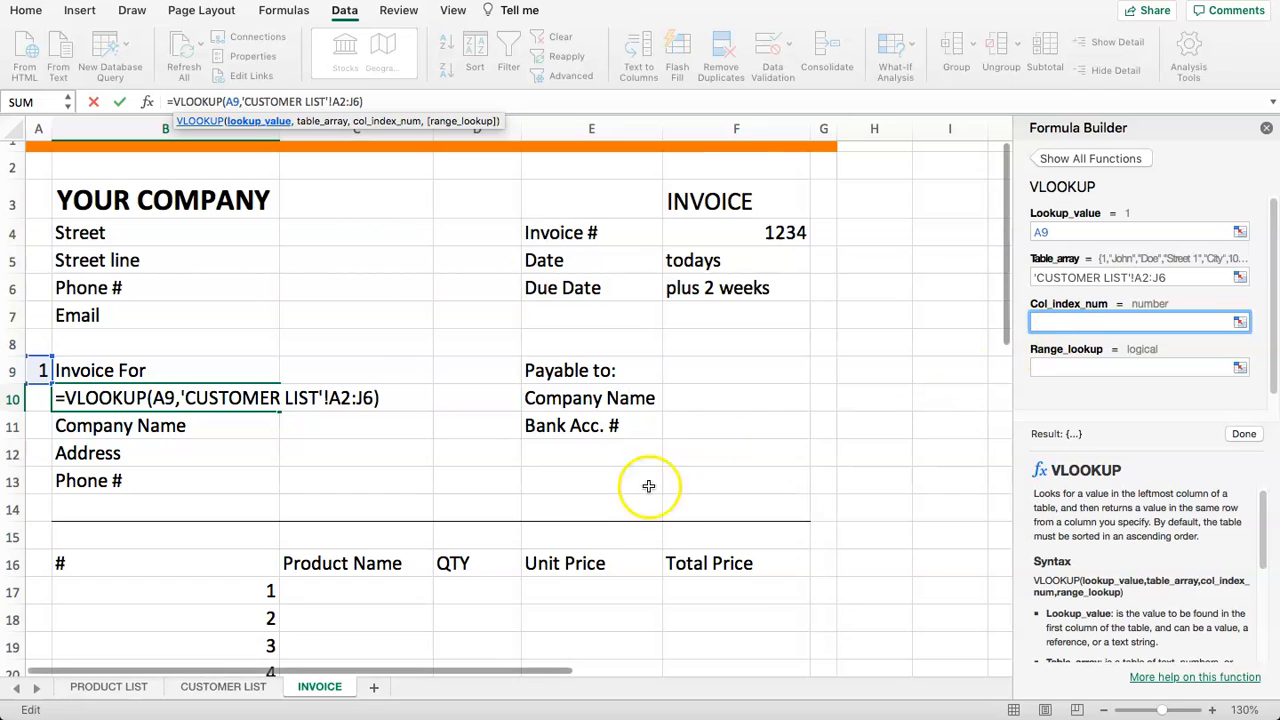
pyautogui.click(210, 690)
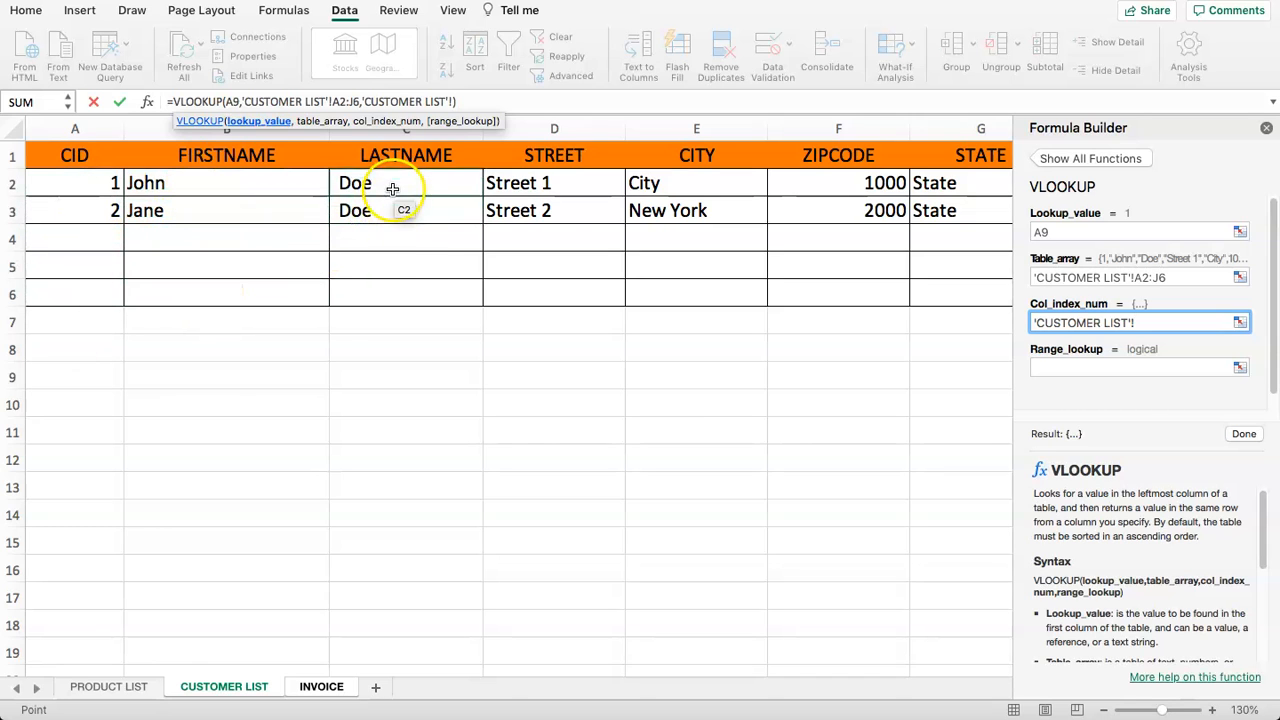
pyautogui.click(1157, 277)
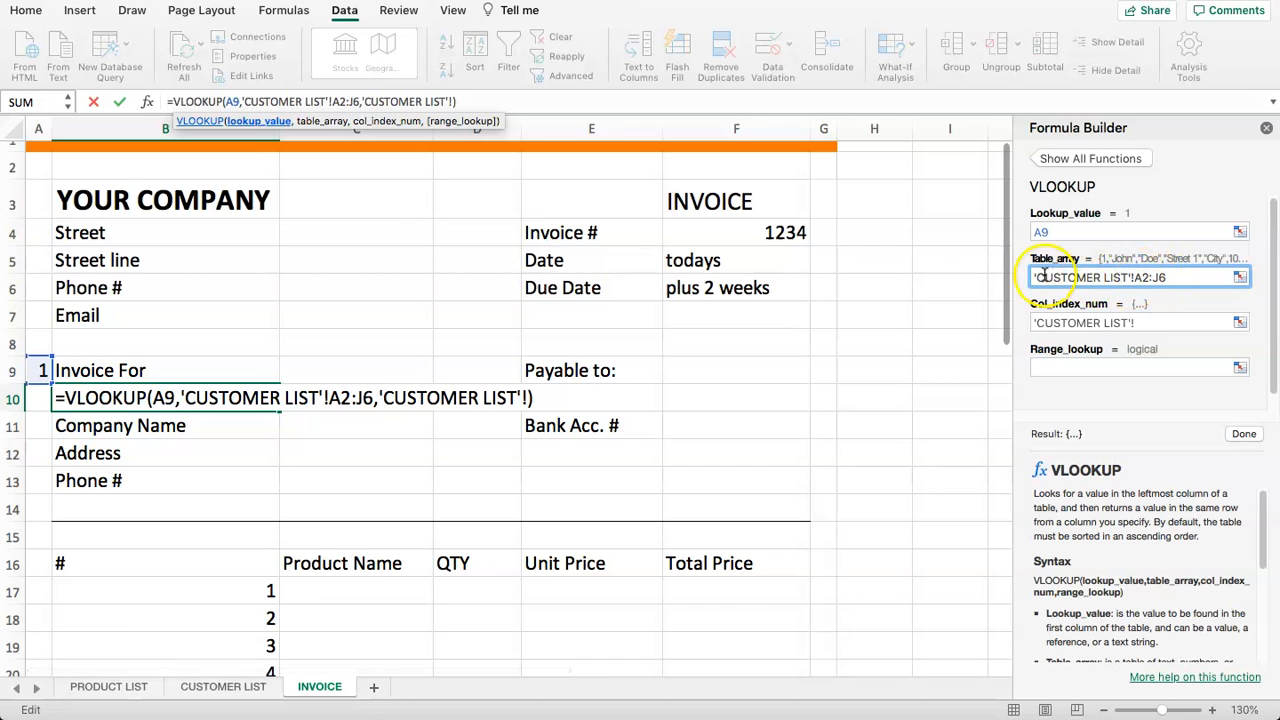
pyautogui.click(105, 687)
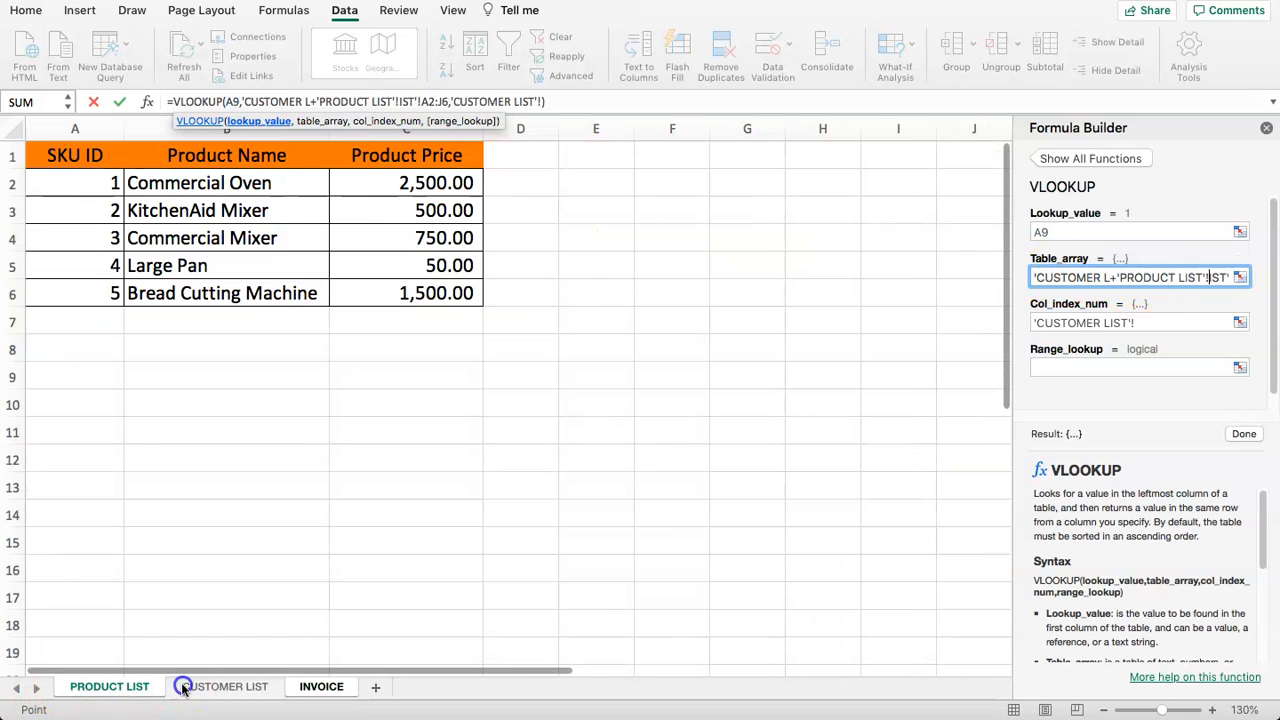
pyautogui.click(190, 687)
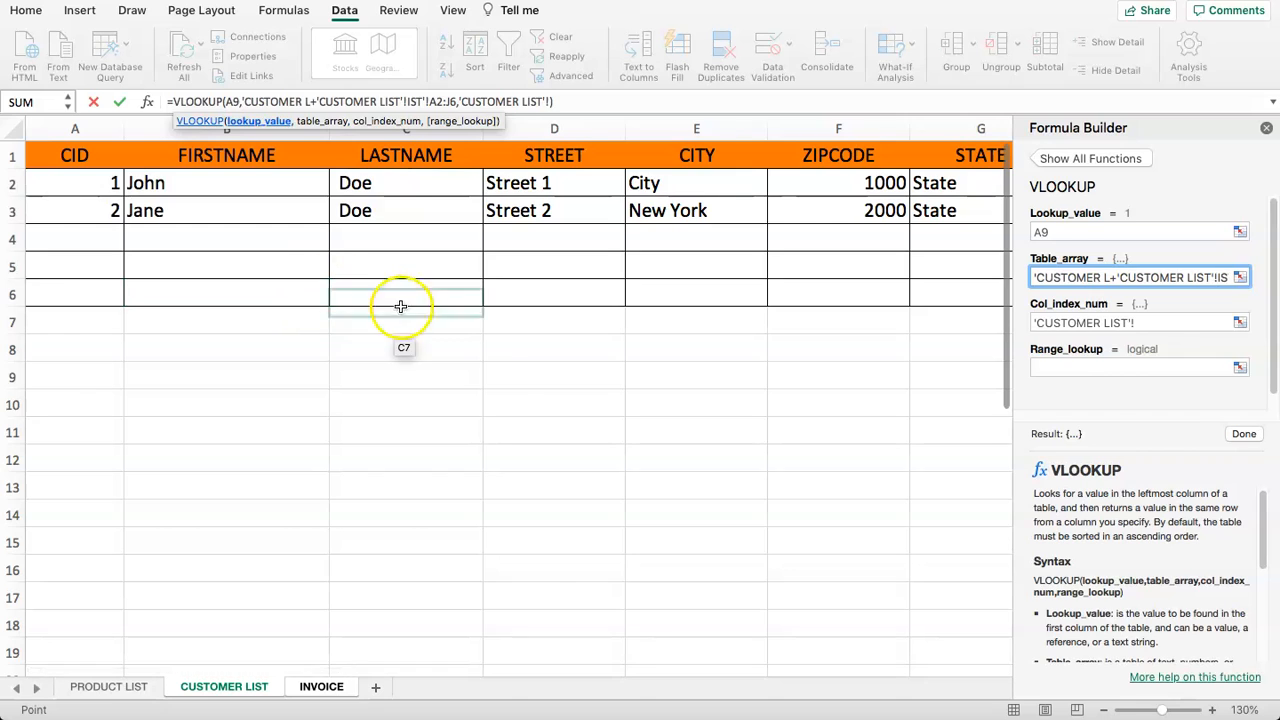
pyautogui.press('Escape')
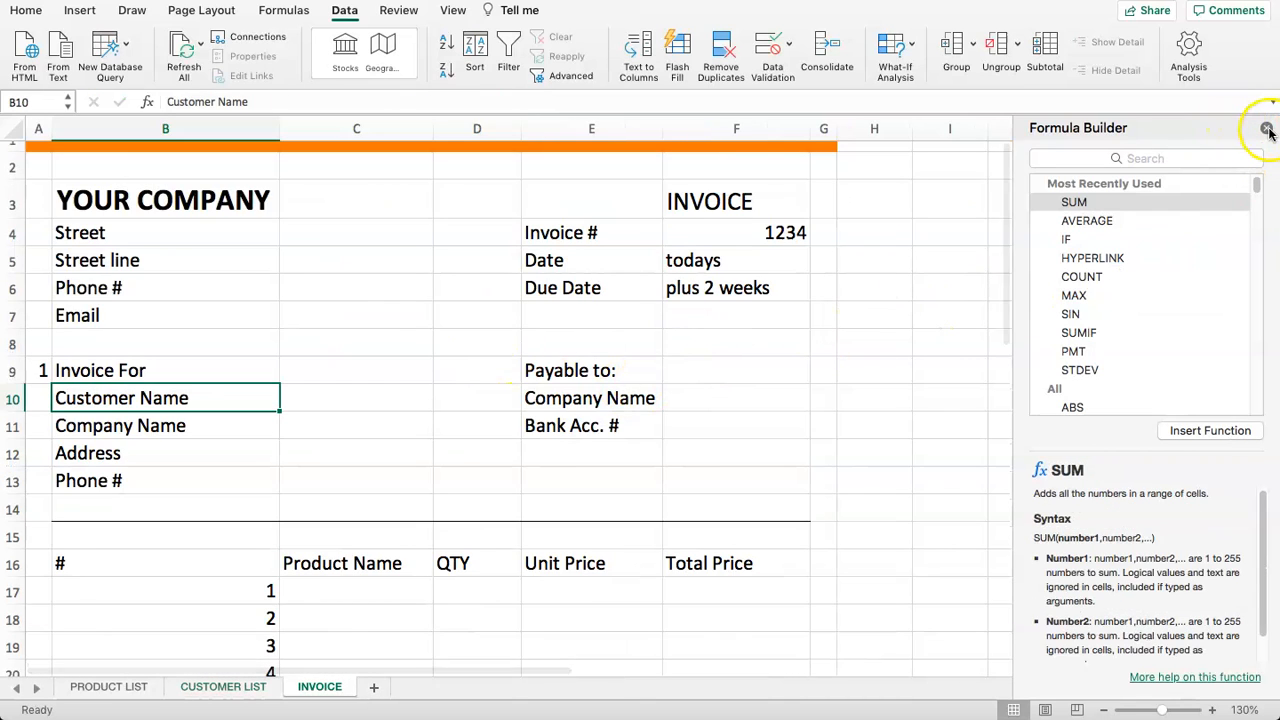
pyautogui.click(1268, 131)
# Start a VLOOKUP formula in B10 with A9 as the lookup value and 'CUSTOMER LIST'!A2:J6 as the table array
pyautogui.click(58, 369)
pyautogui.click(38, 370)
pyautogui.click(113, 397)
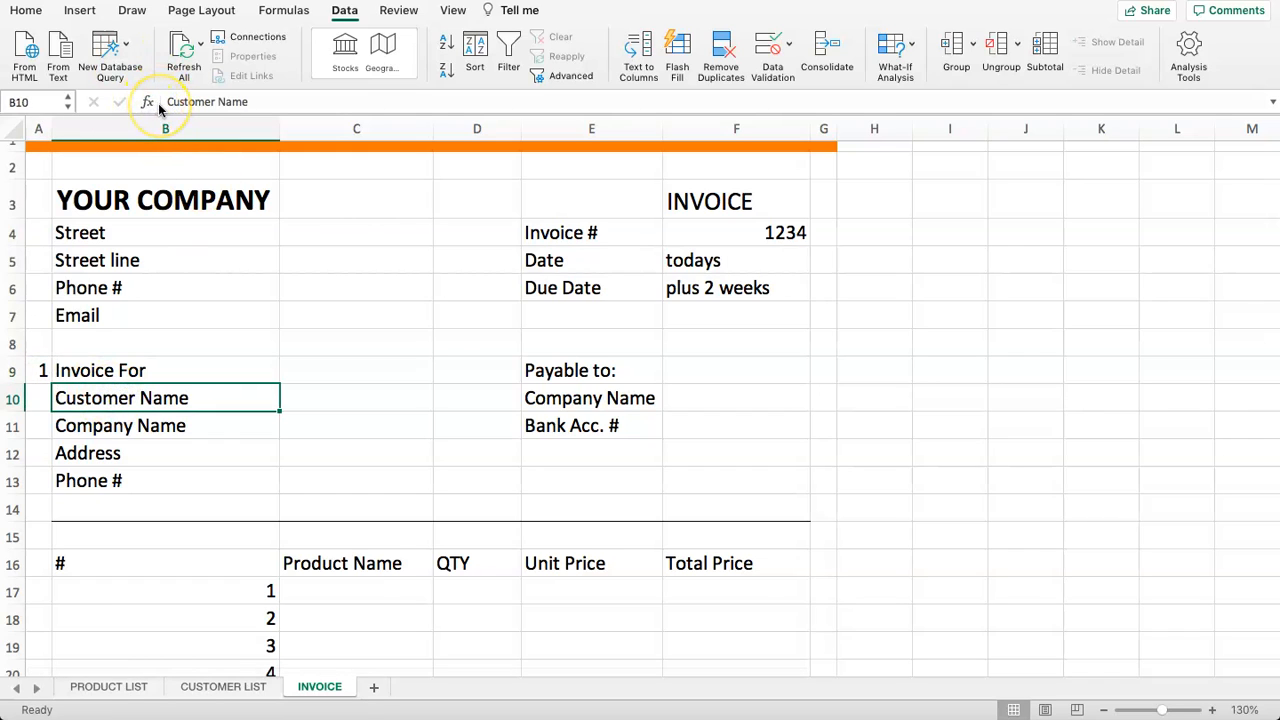
pyautogui.write('=VLOOKUP(')
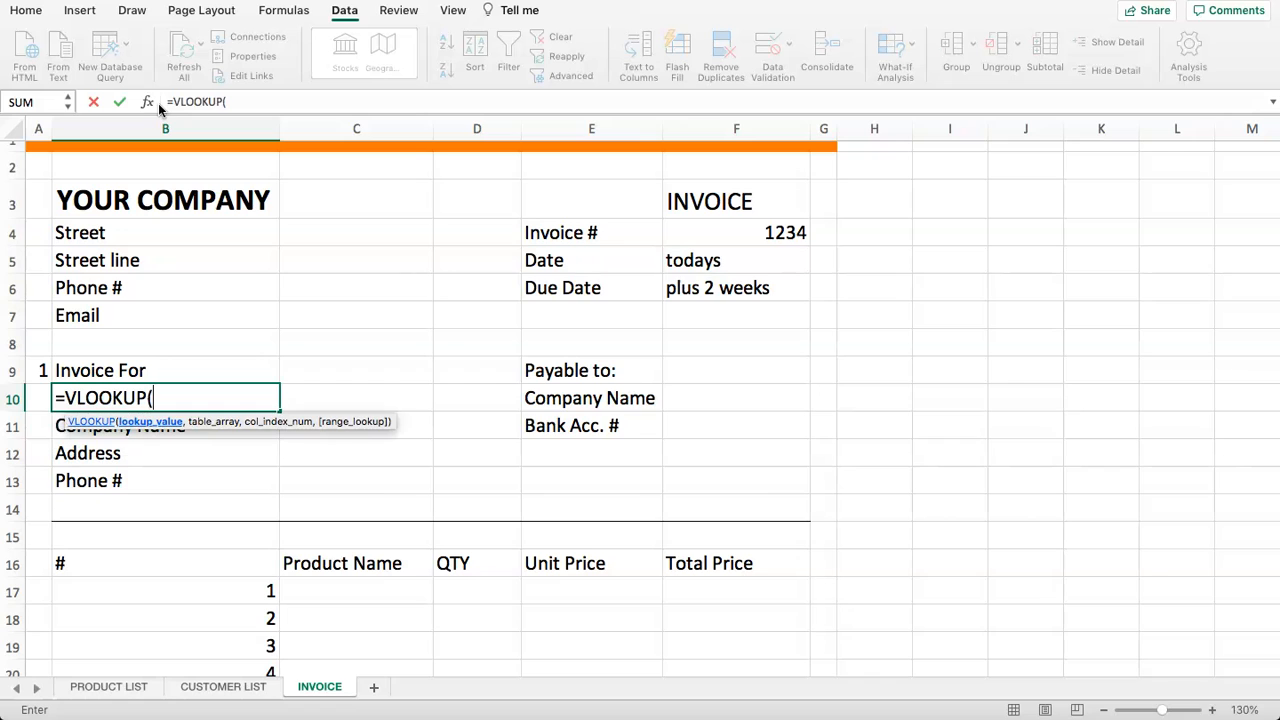
pyautogui.click(44, 371)
pyautogui.write(',')
pyautogui.click(223, 686)
pyautogui.moveTo(75, 182); pyautogui.dragTo(1120, 291)
pyautogui.moveTo(751, 672); pyautogui.dragTo(431, 657)
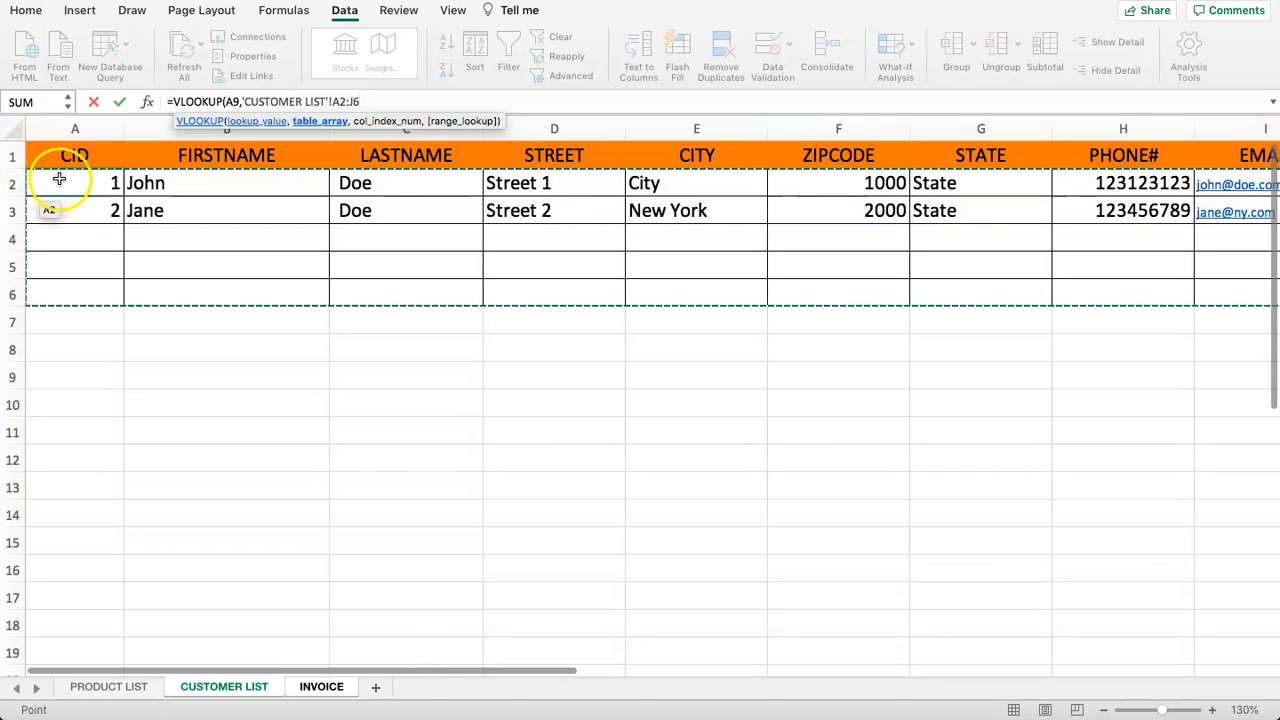
pyautogui.write(',')
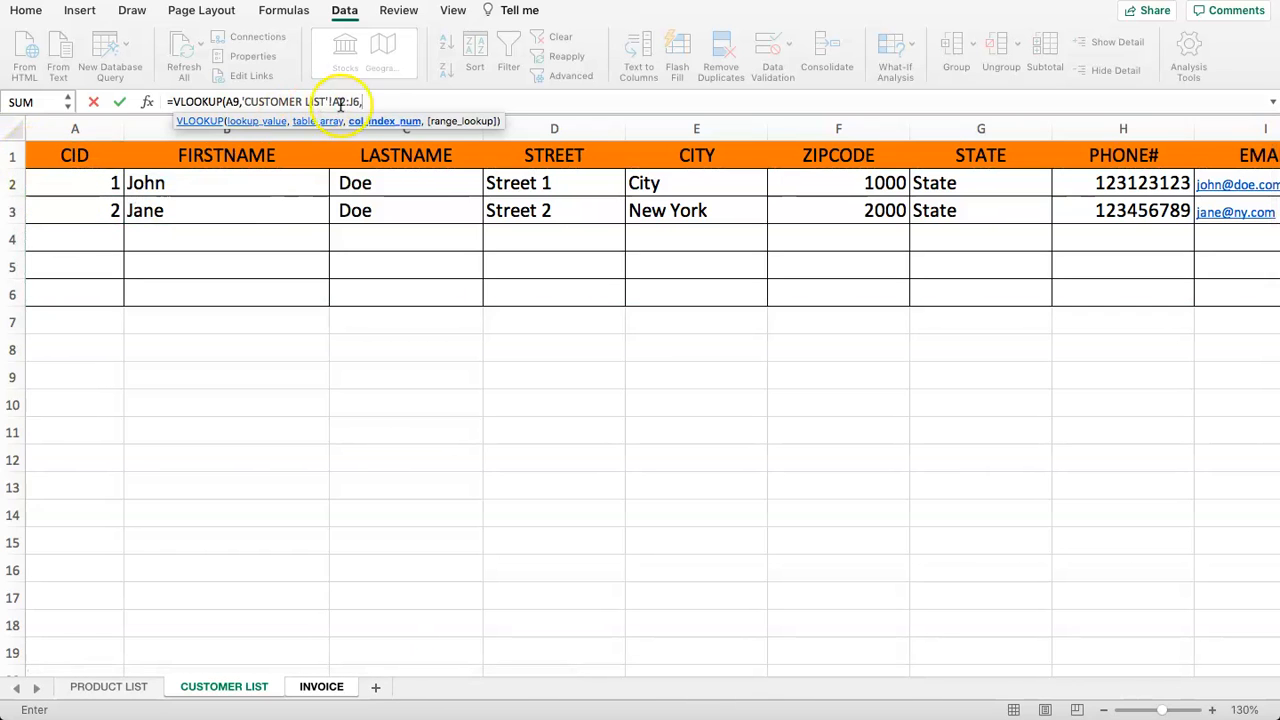
# Complete the VLOOKUP in B10 with column index 2 and range lookup FALSE, and close the Formula Builder
pyautogui.click(153, 104)
pyautogui.click(1086, 322)
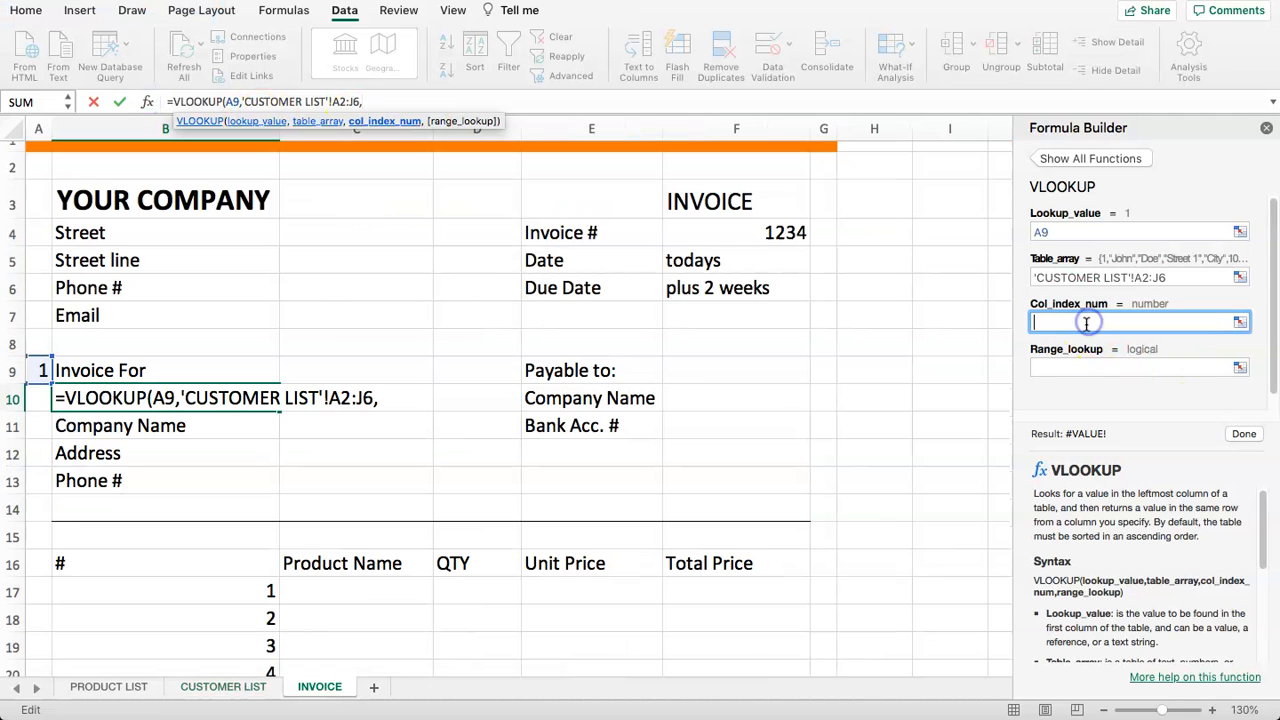
pyautogui.click(220, 686)
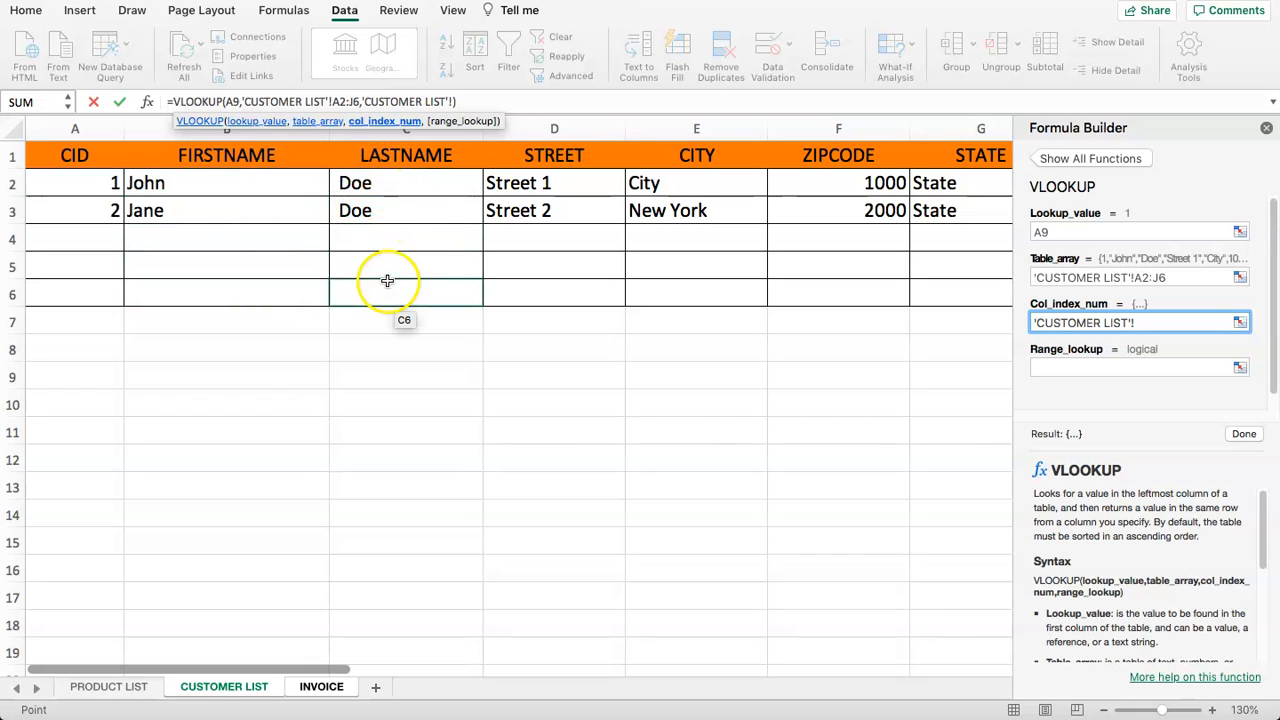
pyautogui.moveTo(1151, 322); pyautogui.dragTo(1035, 322)
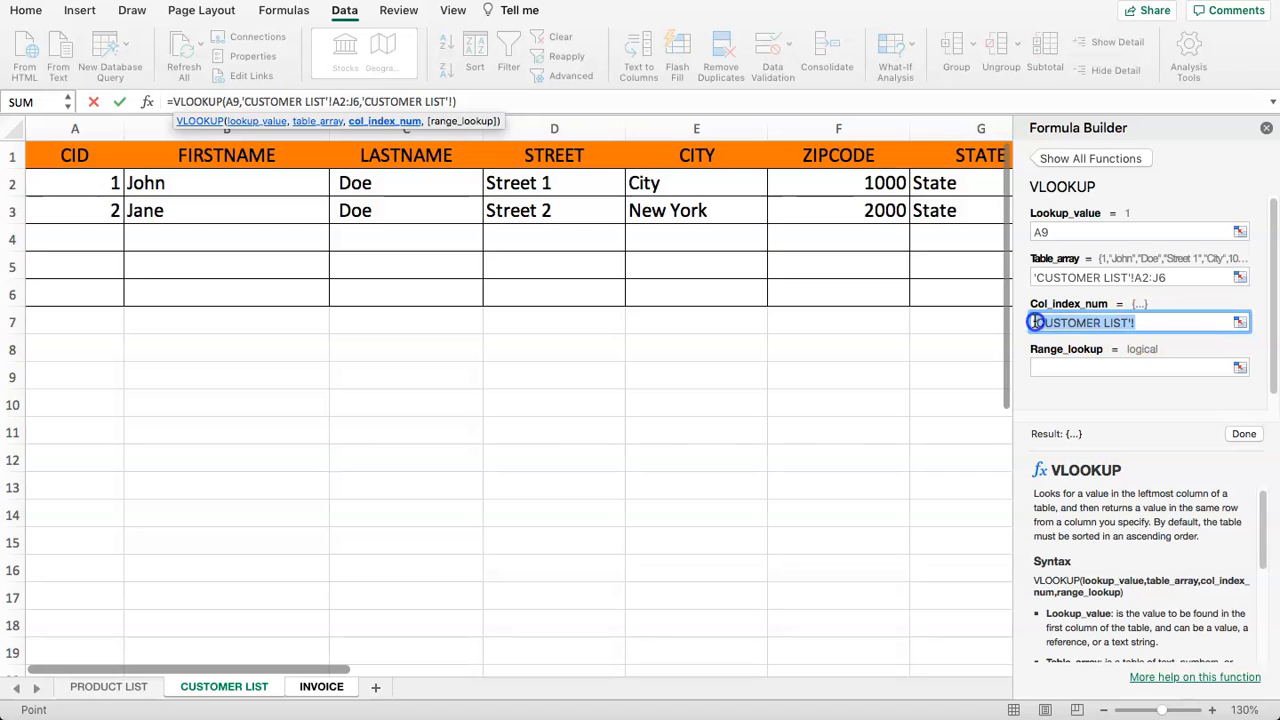
pyautogui.press('BackSpace')
pyautogui.write('2')
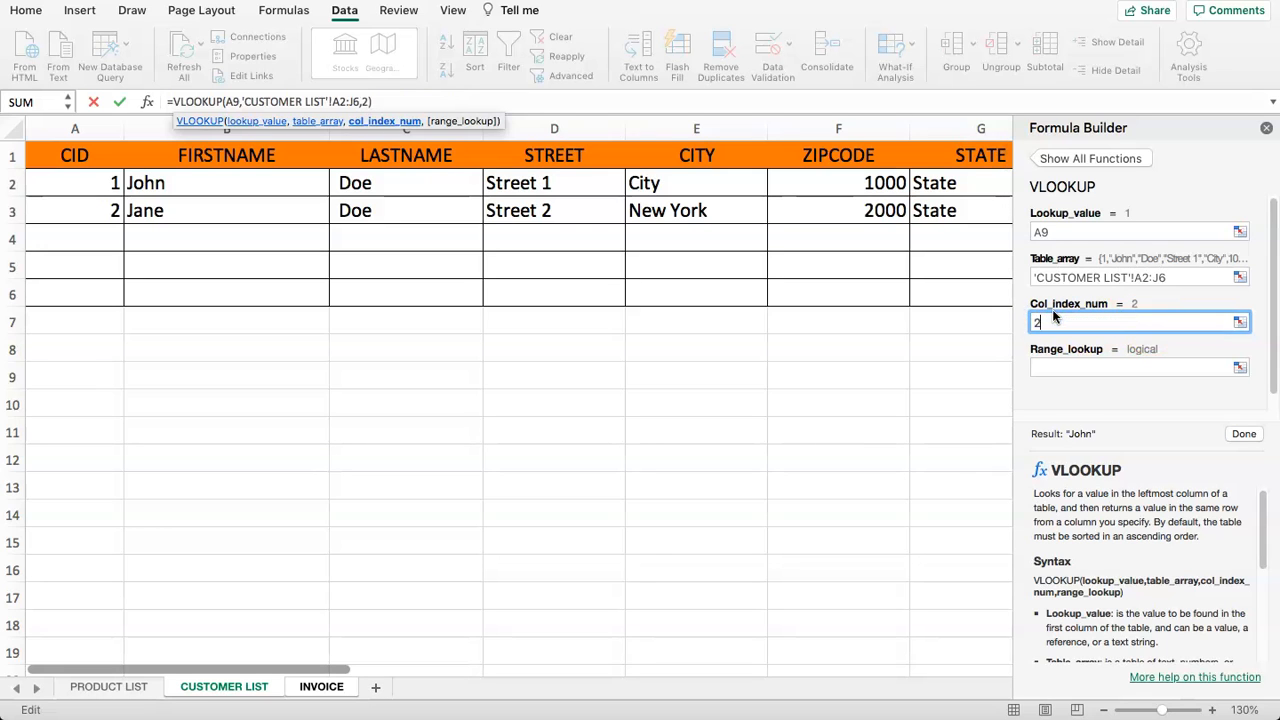
pyautogui.click(1090, 367)
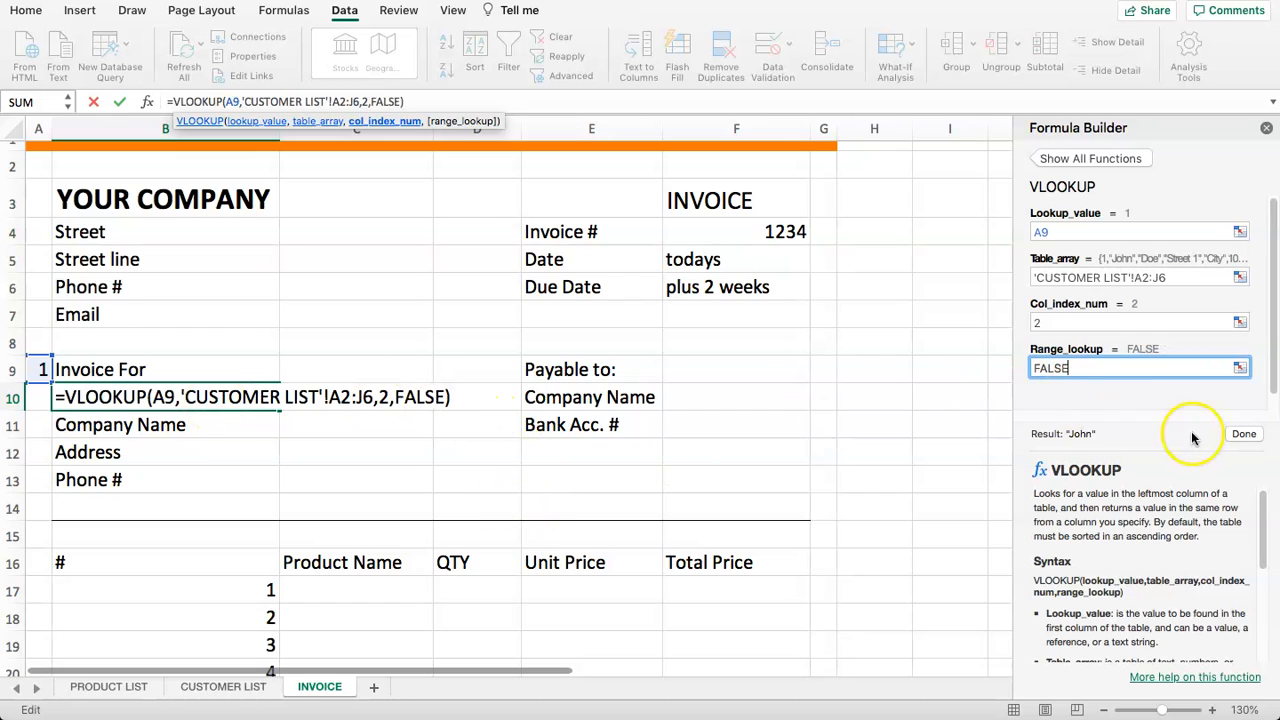
pyautogui.press('Return')
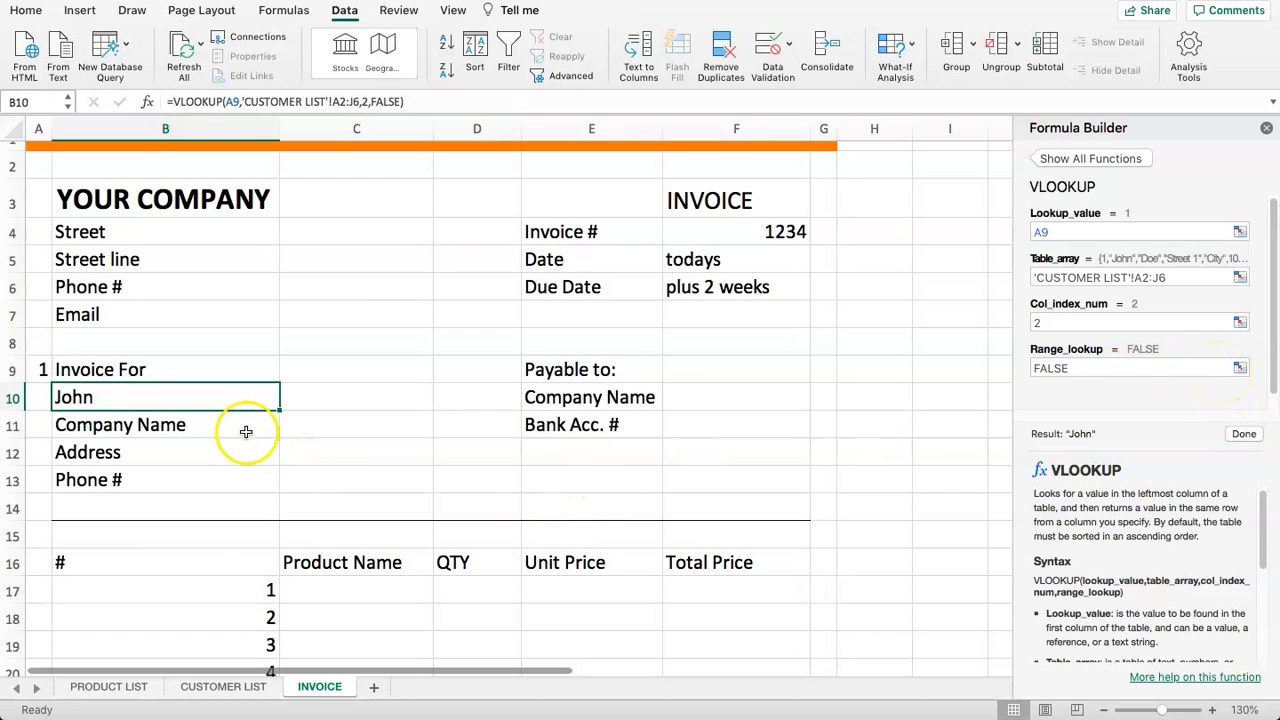
pyautogui.click(1263, 131)
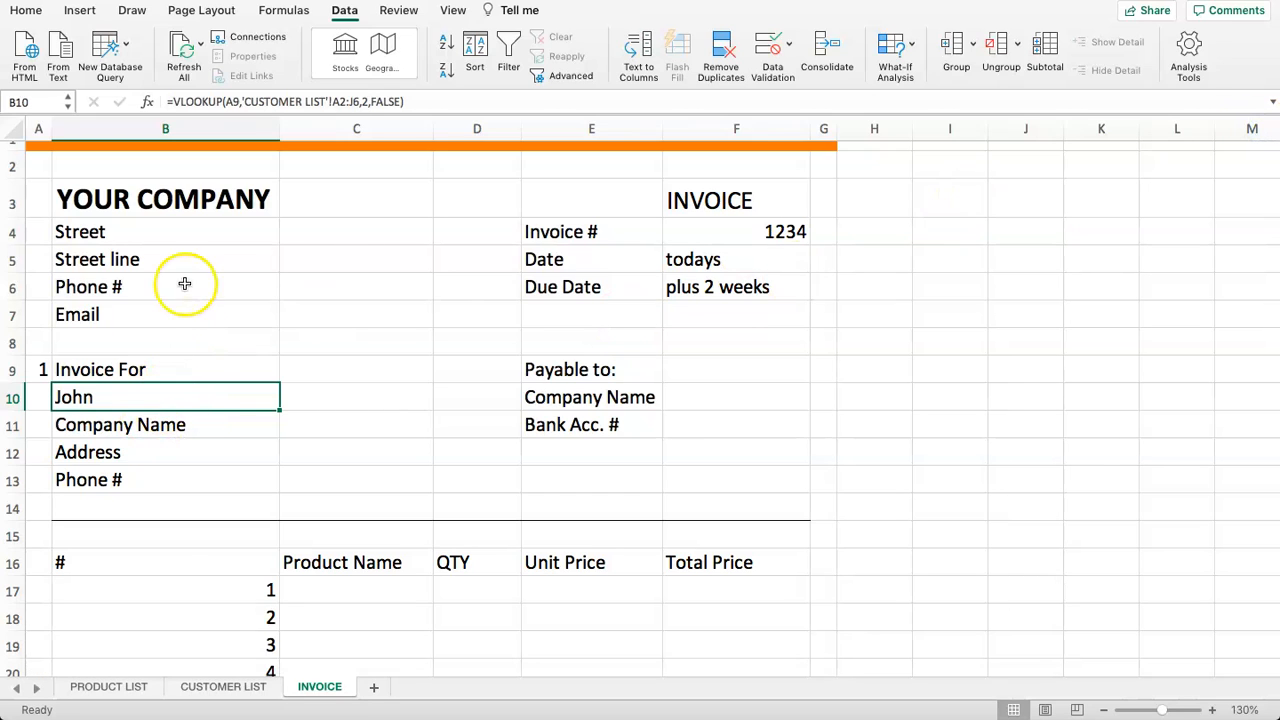
pyautogui.click(210, 686)
pyautogui.click(425, 183)
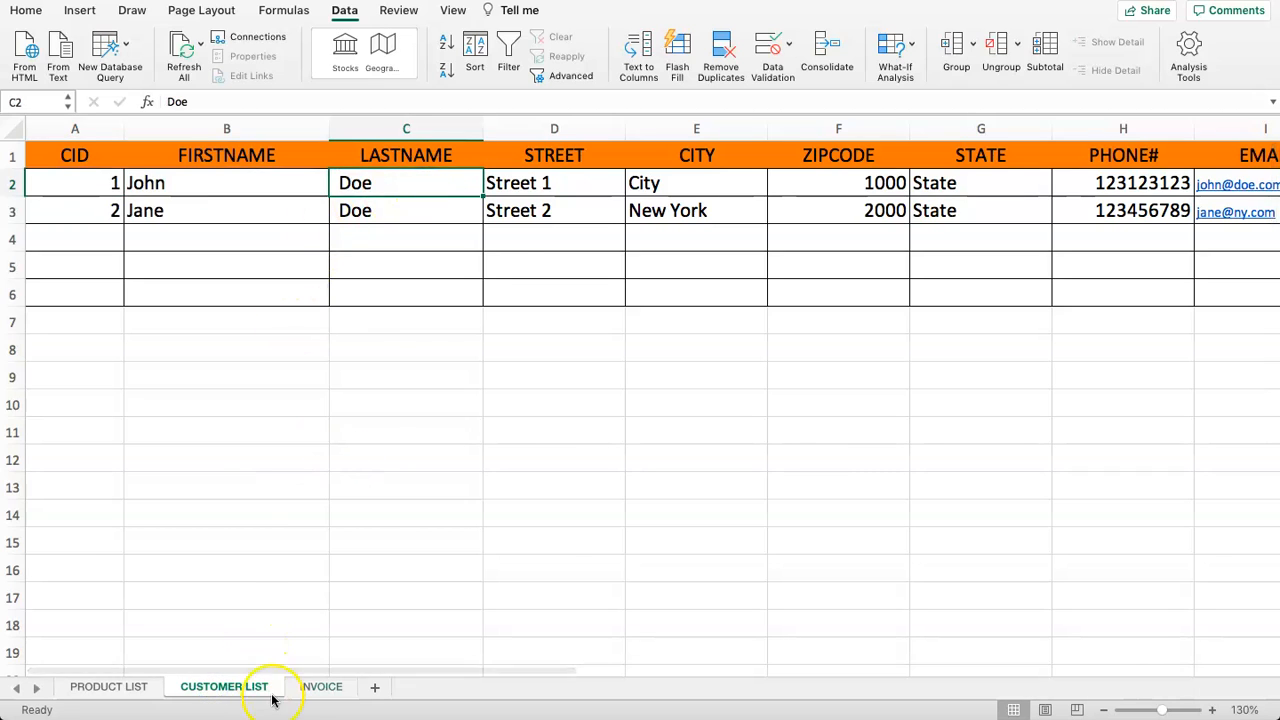
pyautogui.click(318, 686)
pyautogui.click(308, 397)
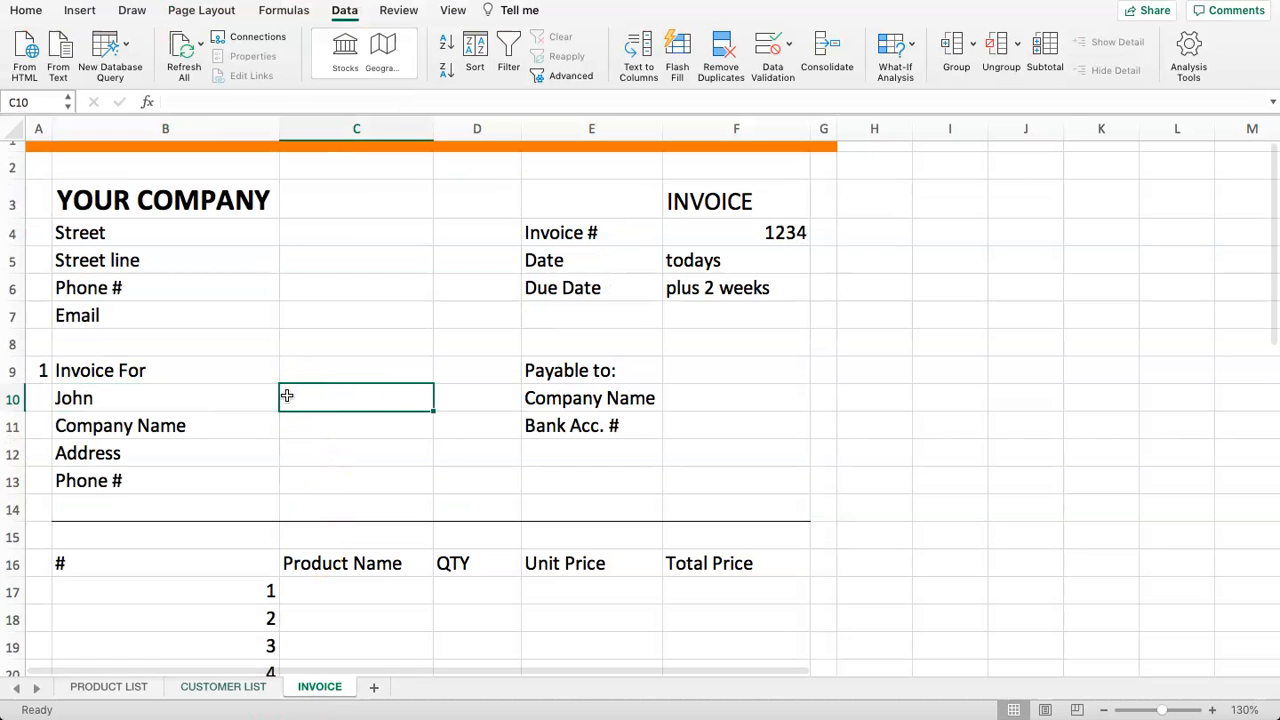
pyautogui.write('=')
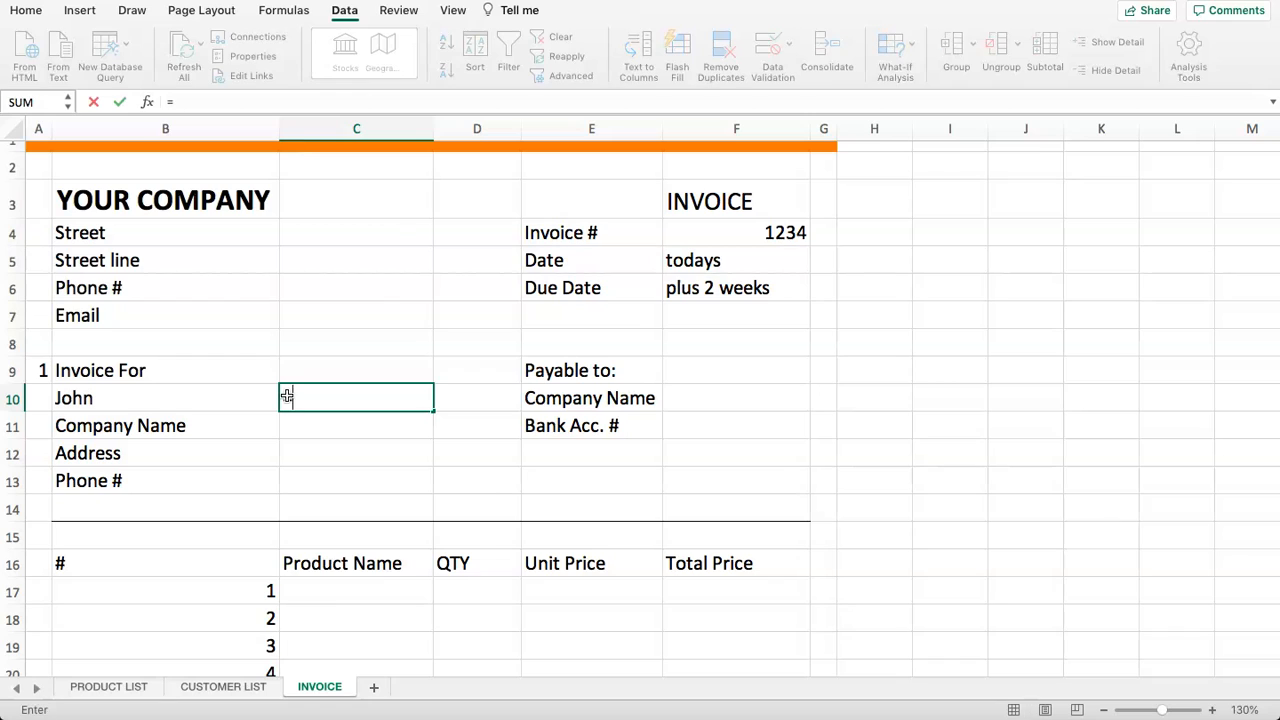
pyautogui.write('VLOOKUP(')
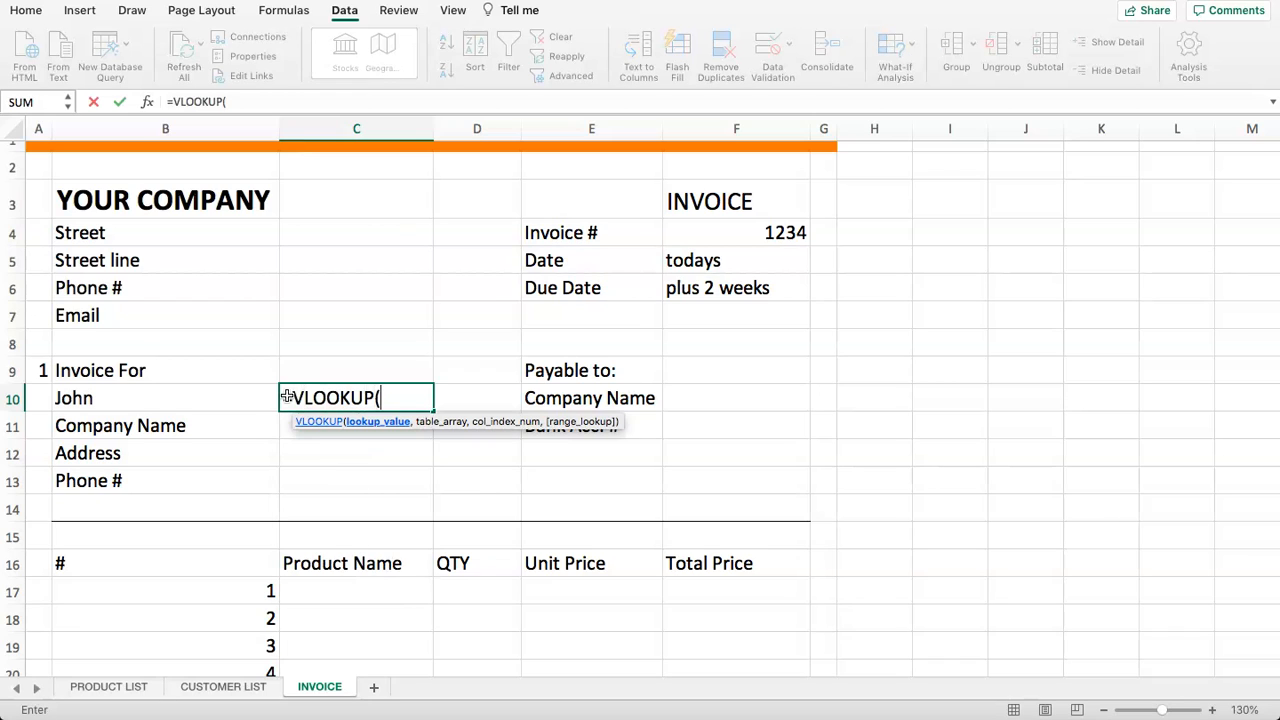
pyautogui.click(40, 370)
pyautogui.write(',')
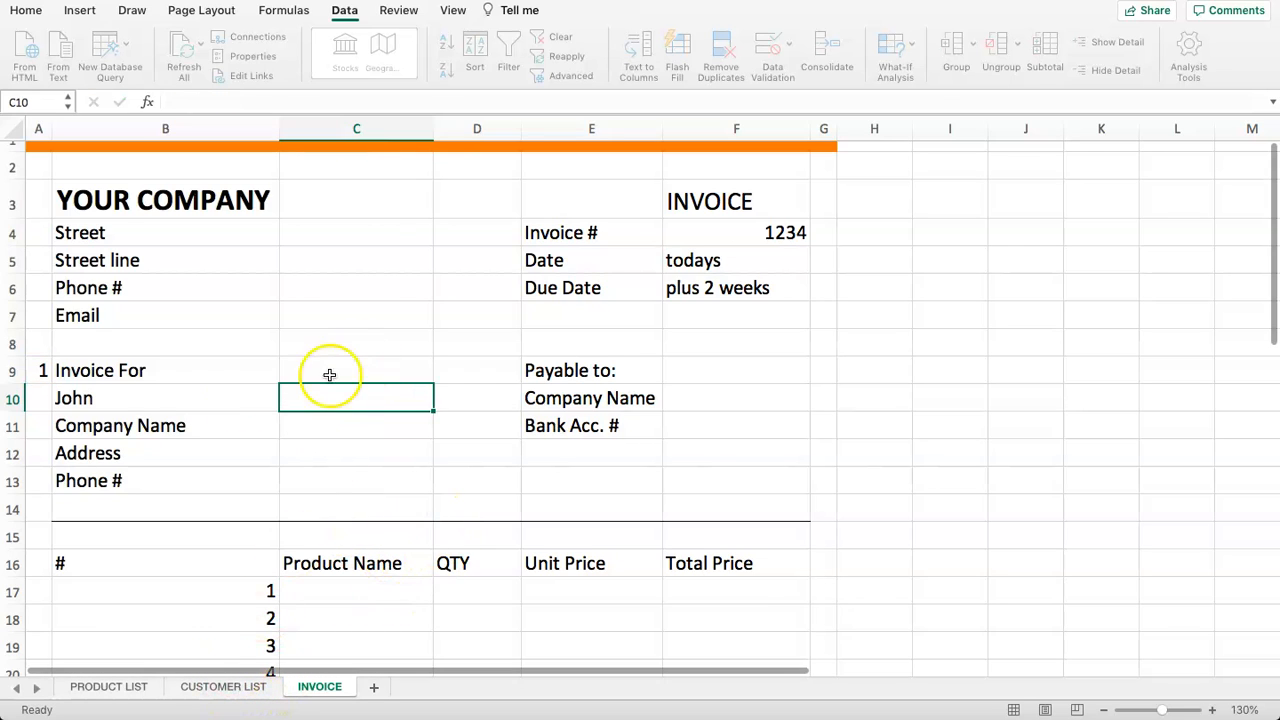
# Copy the complete VLOOKUP formula text from B10 and leave the cell's edit mode without changing it
pyautogui.click(122, 410)
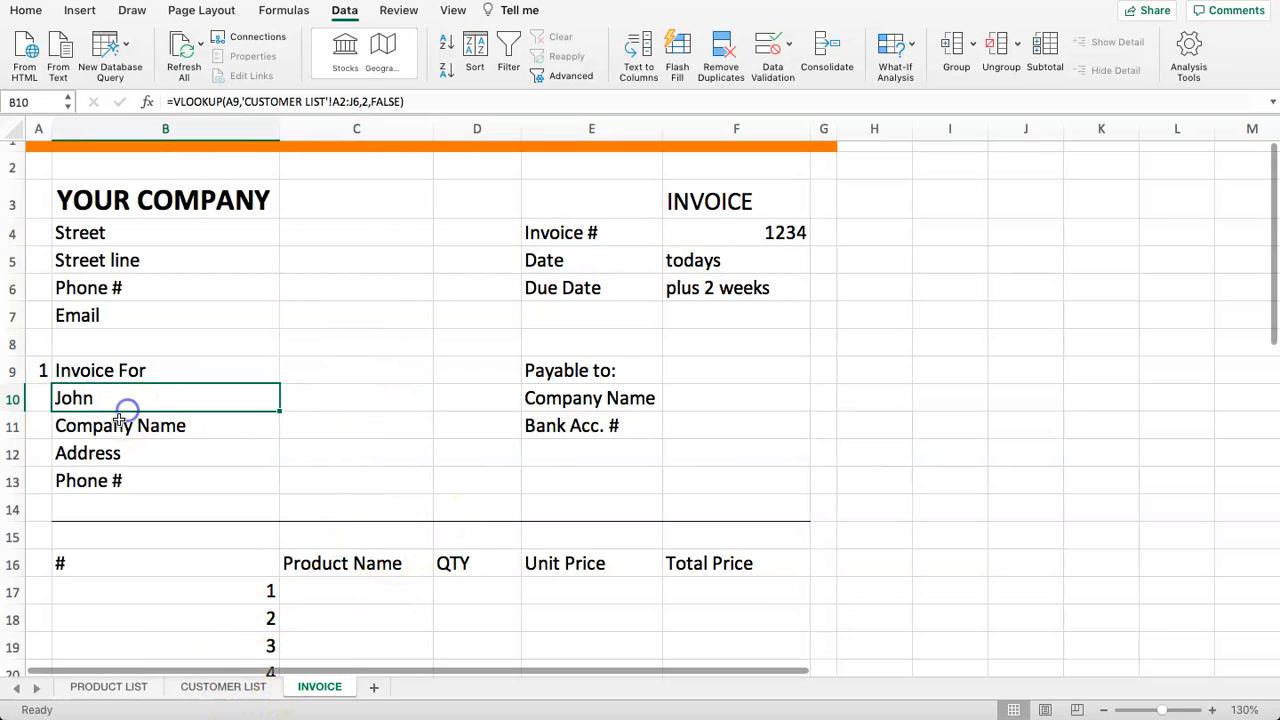
pyautogui.moveTo(440, 106); pyautogui.dragTo(152, 107)
pyautogui.press('super+c')
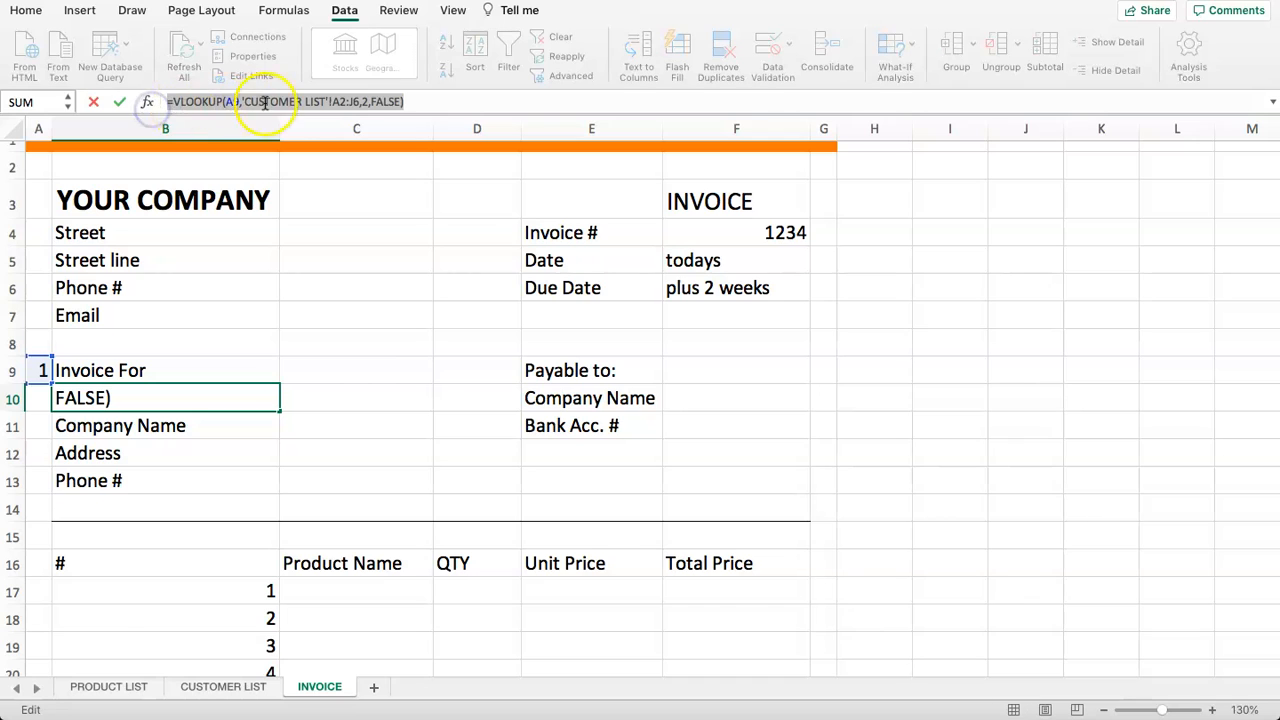
pyautogui.write('=')
pyautogui.click(316, 404)
pyautogui.press('Escape')
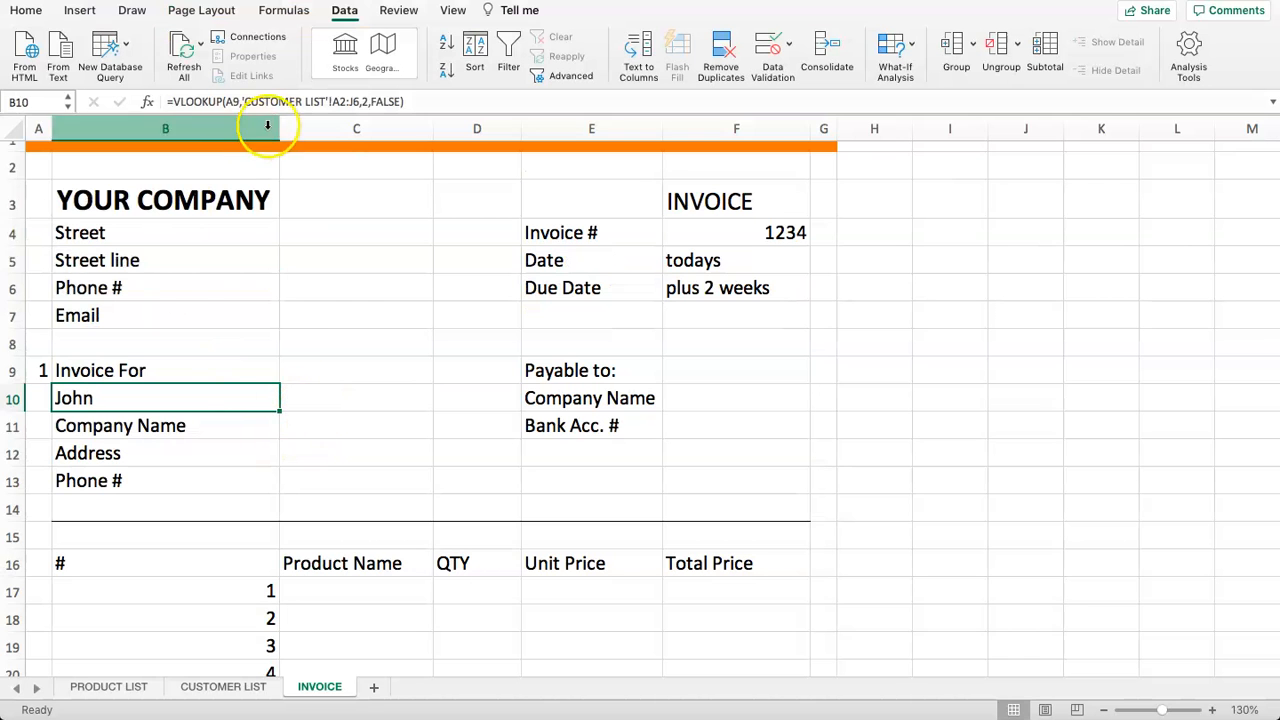
# Enter the copied VLOOKUP formula in C10 with its column index set to 3
pyautogui.click(317, 400)
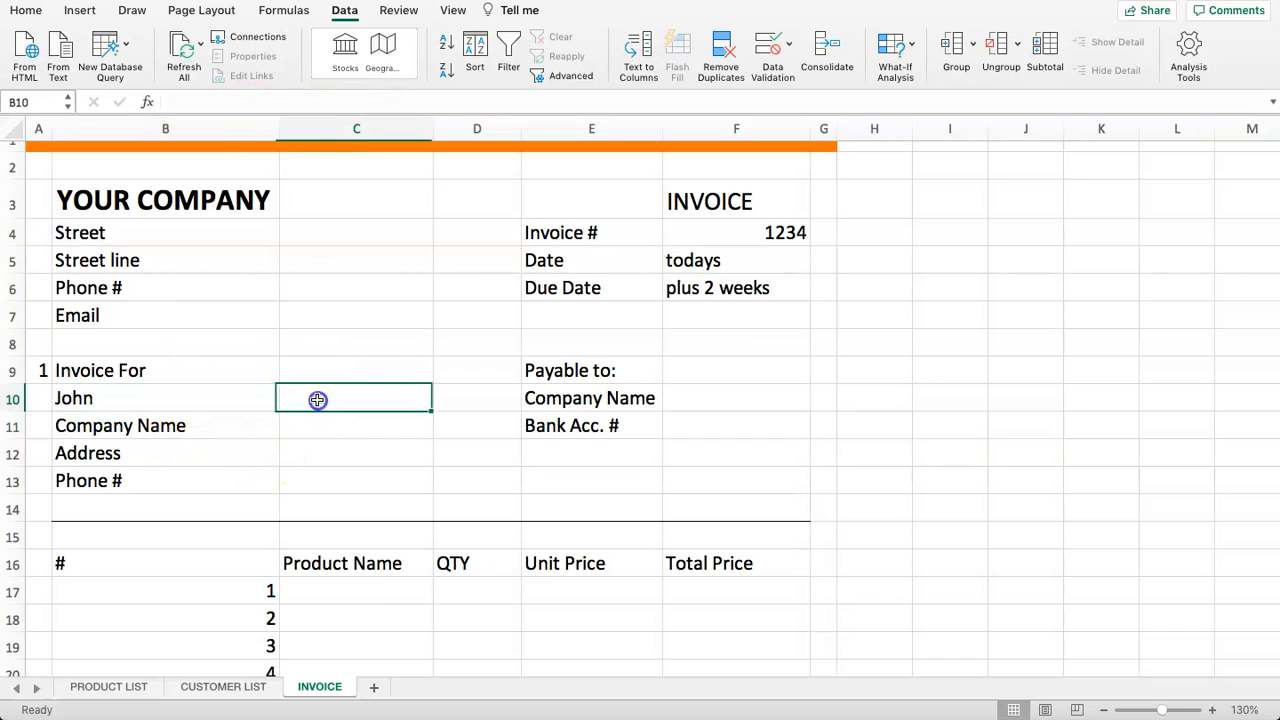
pyautogui.click(221, 104)
pyautogui.press('super+v')
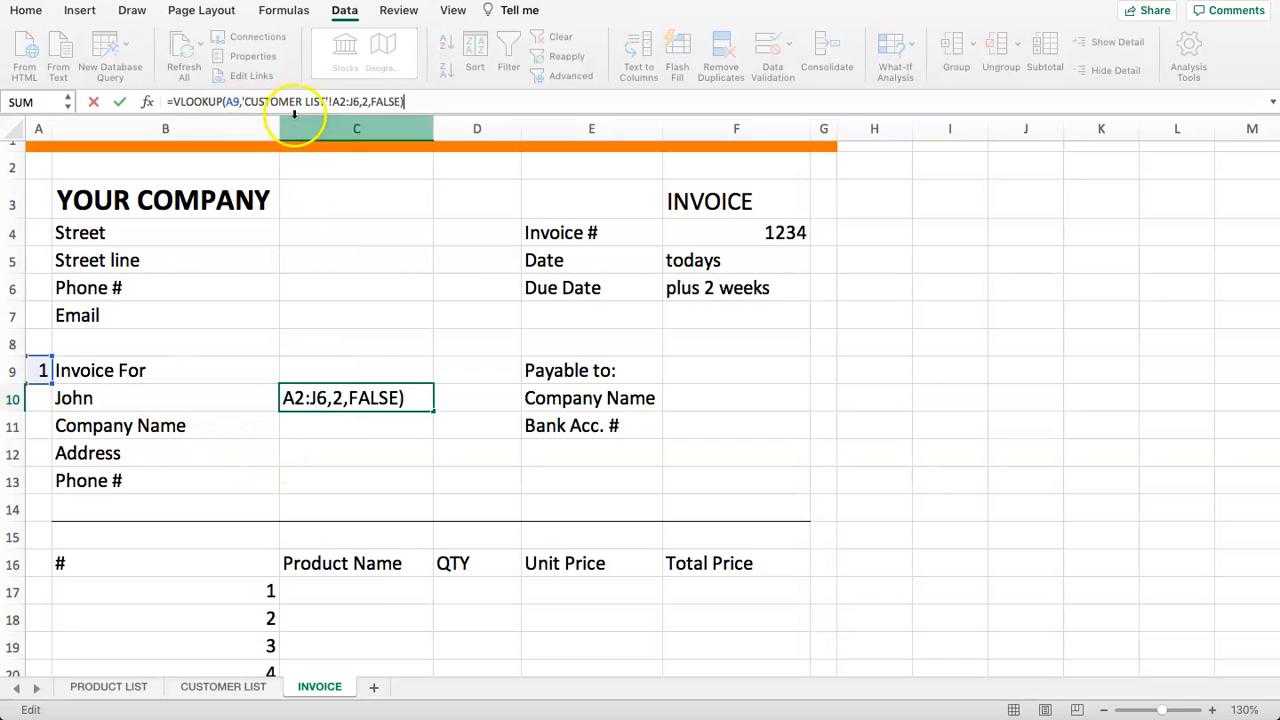
pyautogui.click(362, 101)
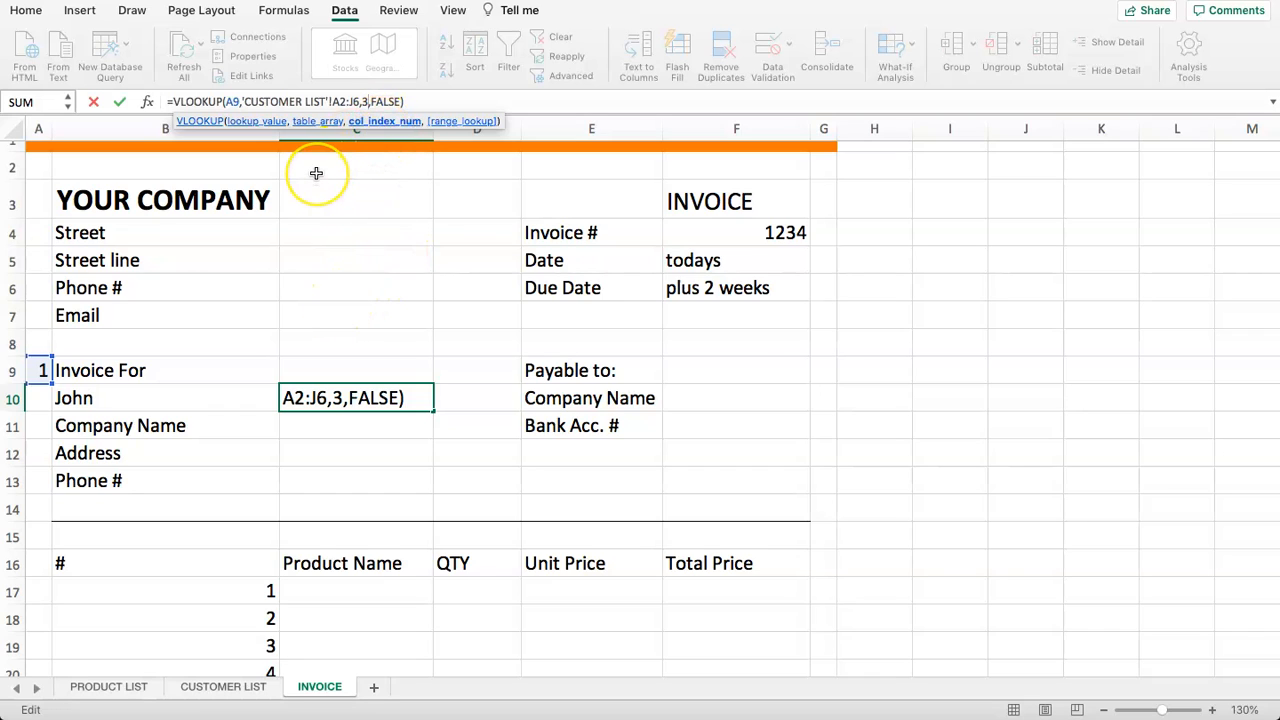
pyautogui.press('Return')
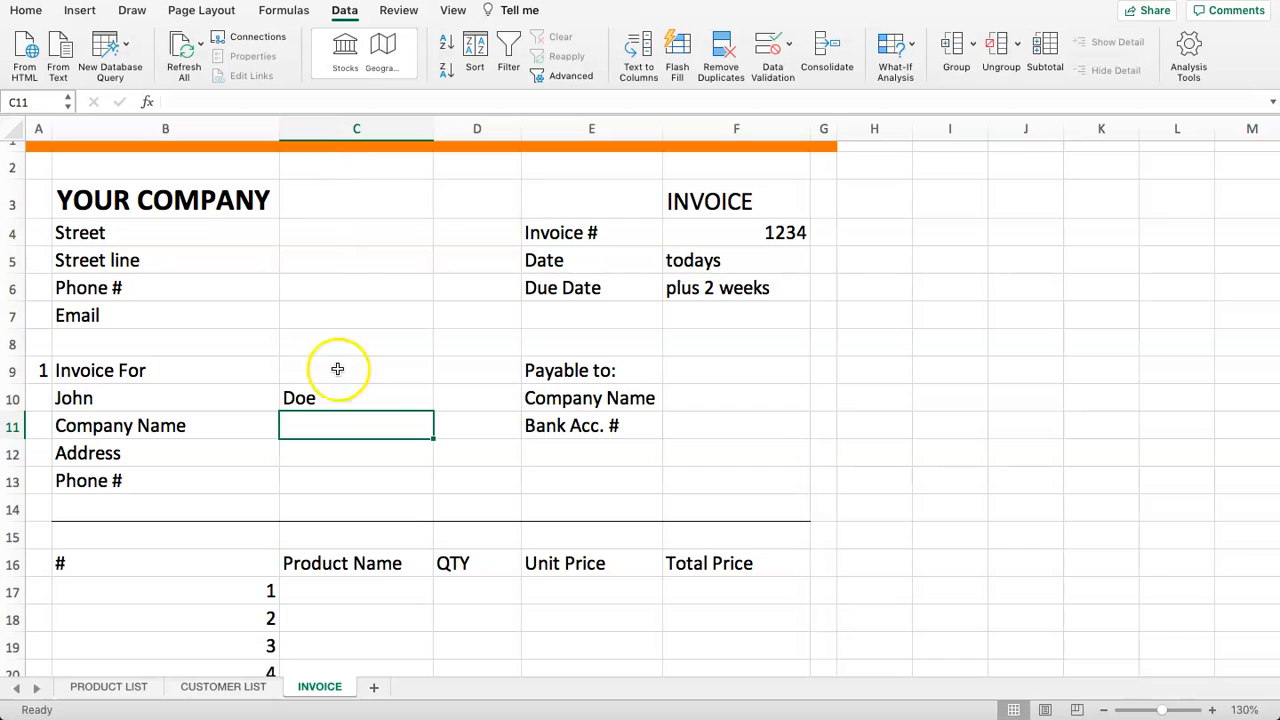
pyautogui.click(340, 401)
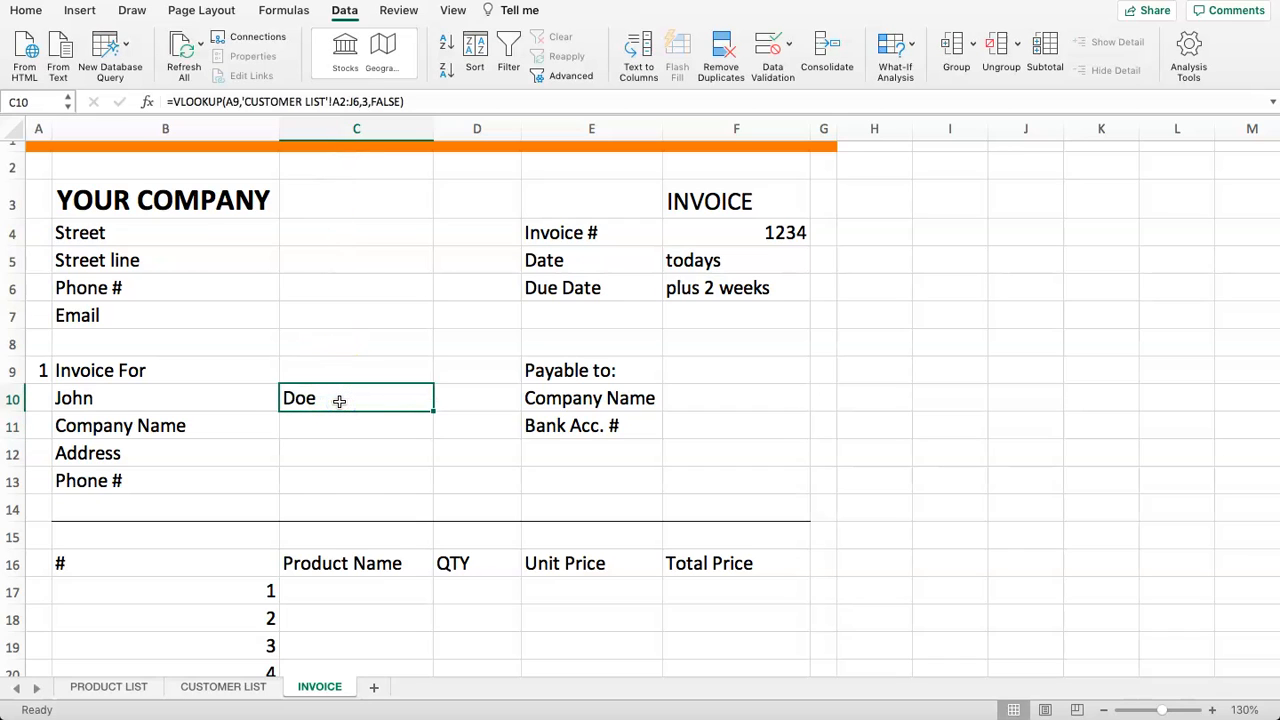
pyautogui.moveTo(114, 408); pyautogui.dragTo(314, 406)
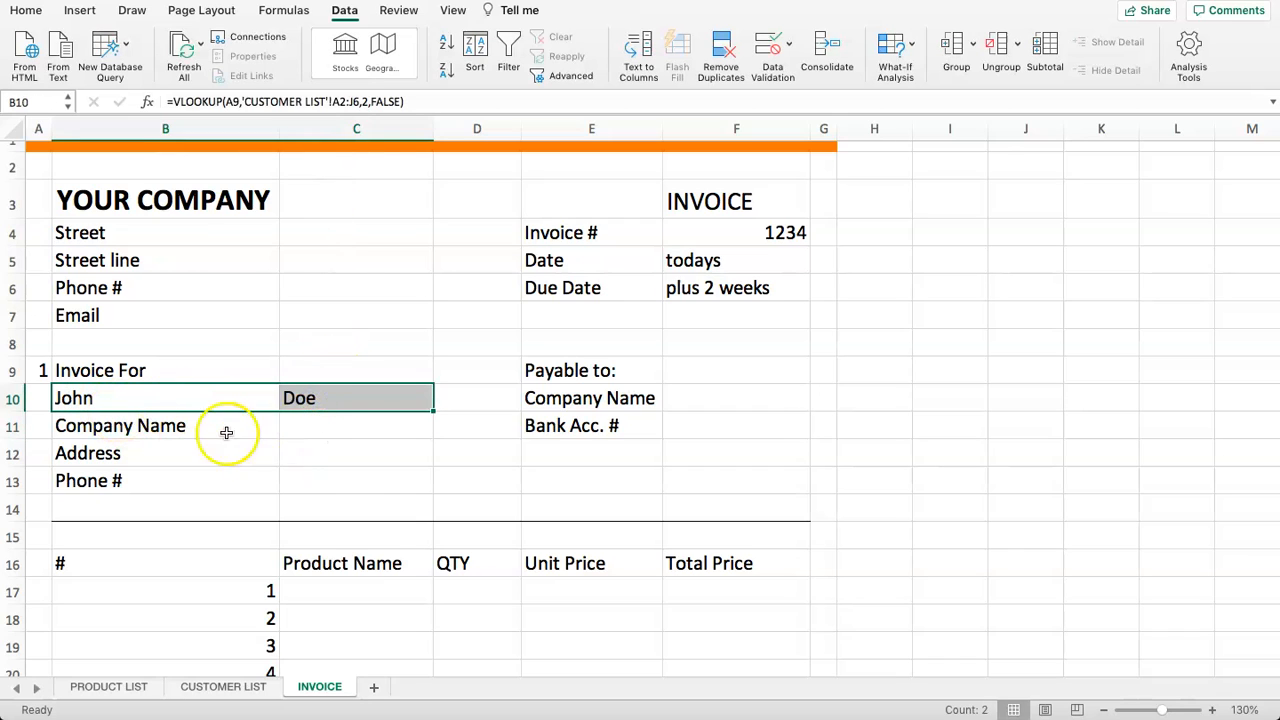
pyautogui.click(140, 403)
pyautogui.click(337, 367)
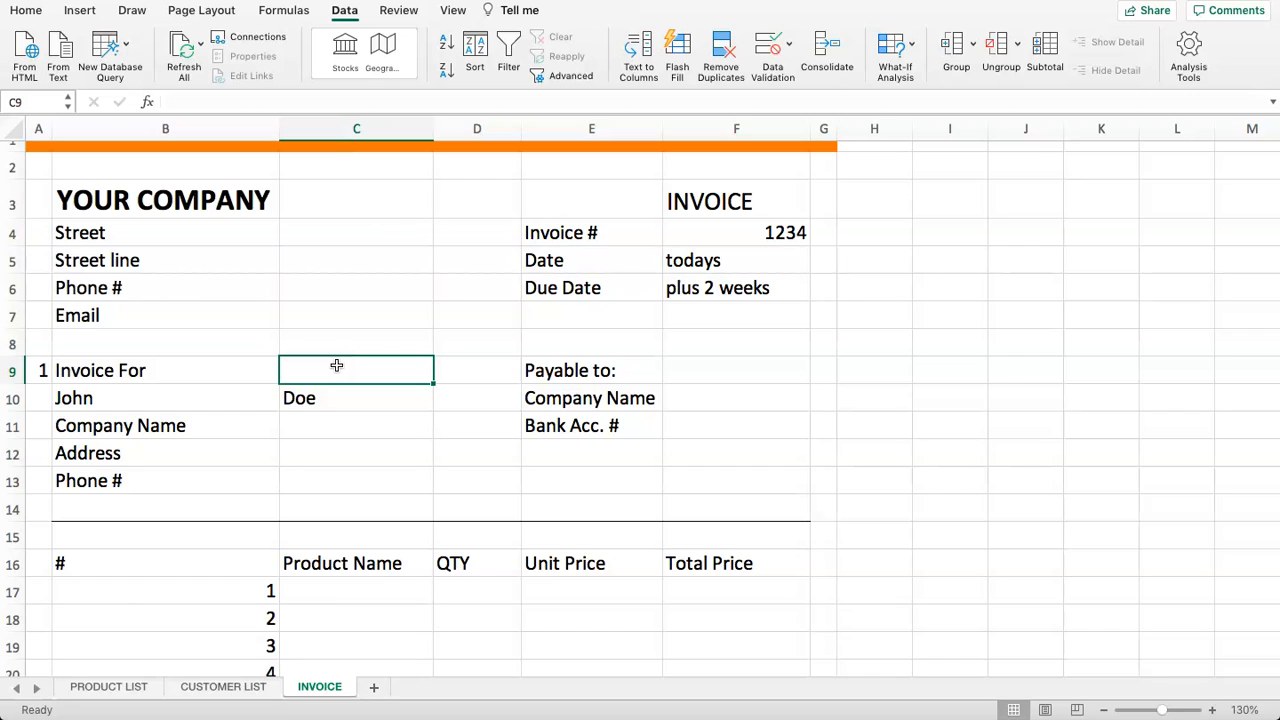
# Start a CONCATENATE formula in the empty cell I9, up to its opening parenthesis
pyautogui.click(928, 362)
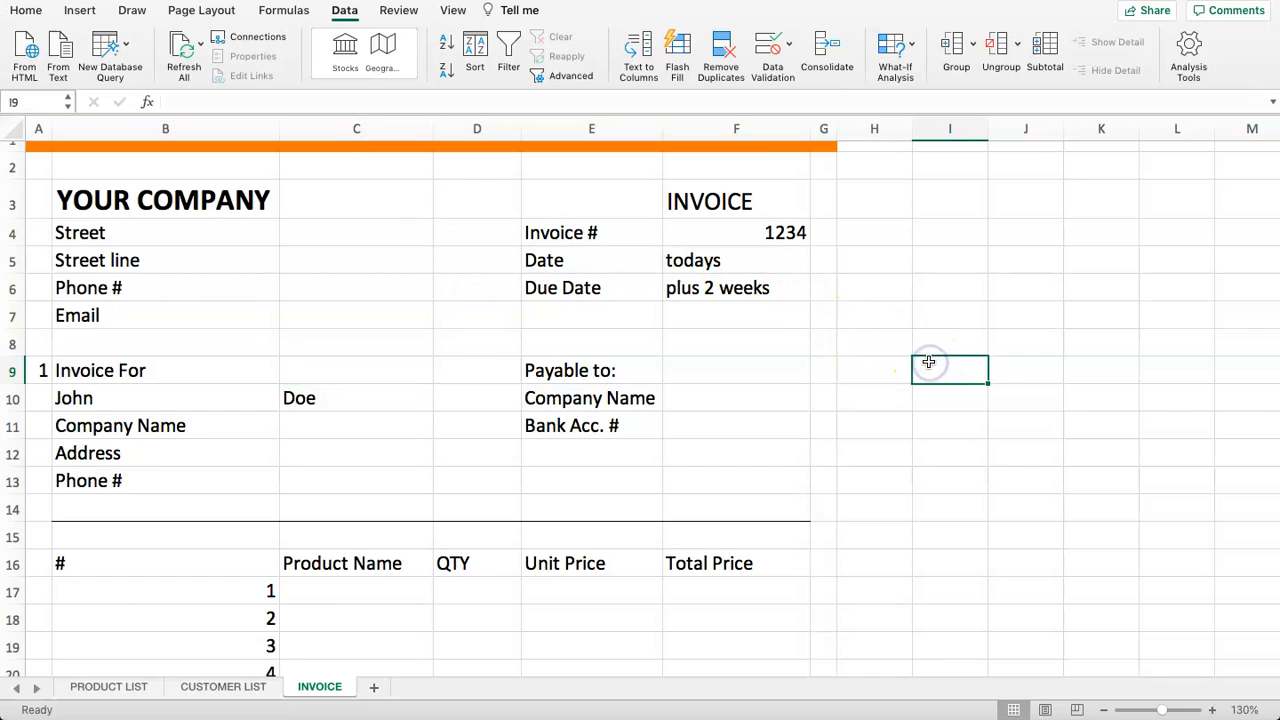
pyautogui.write('=CONCA')
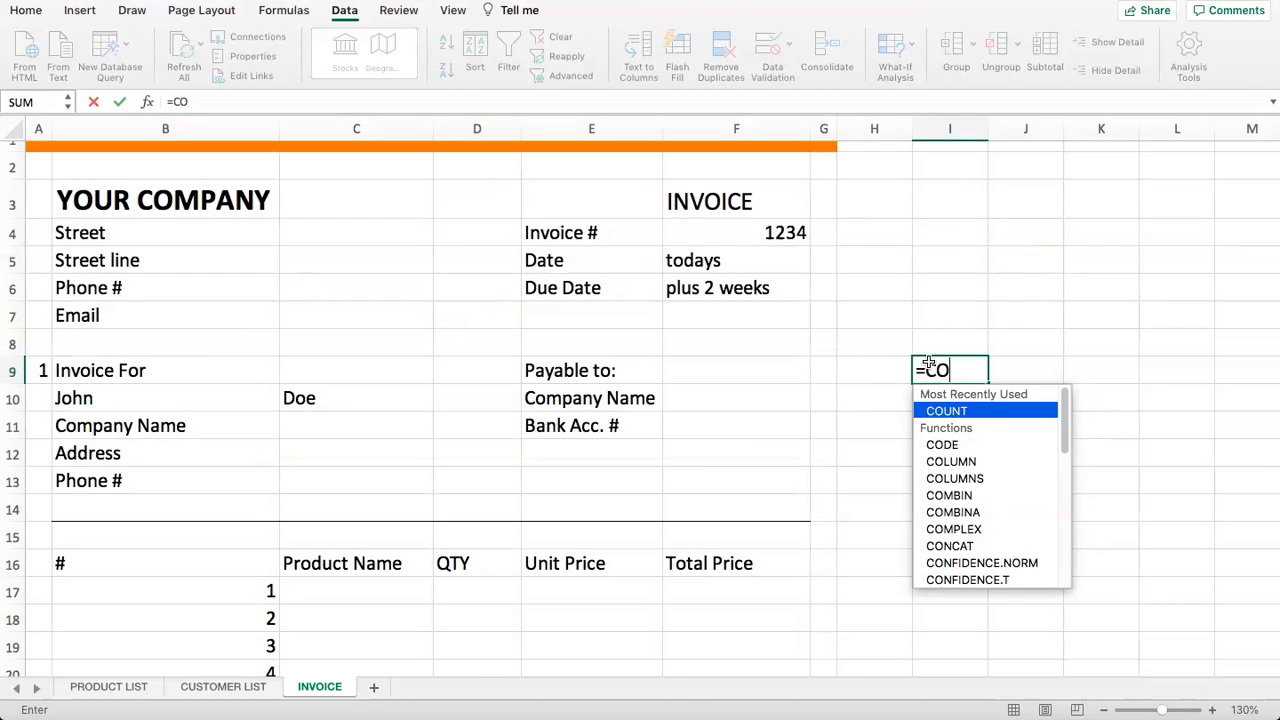
pyautogui.press('Down')
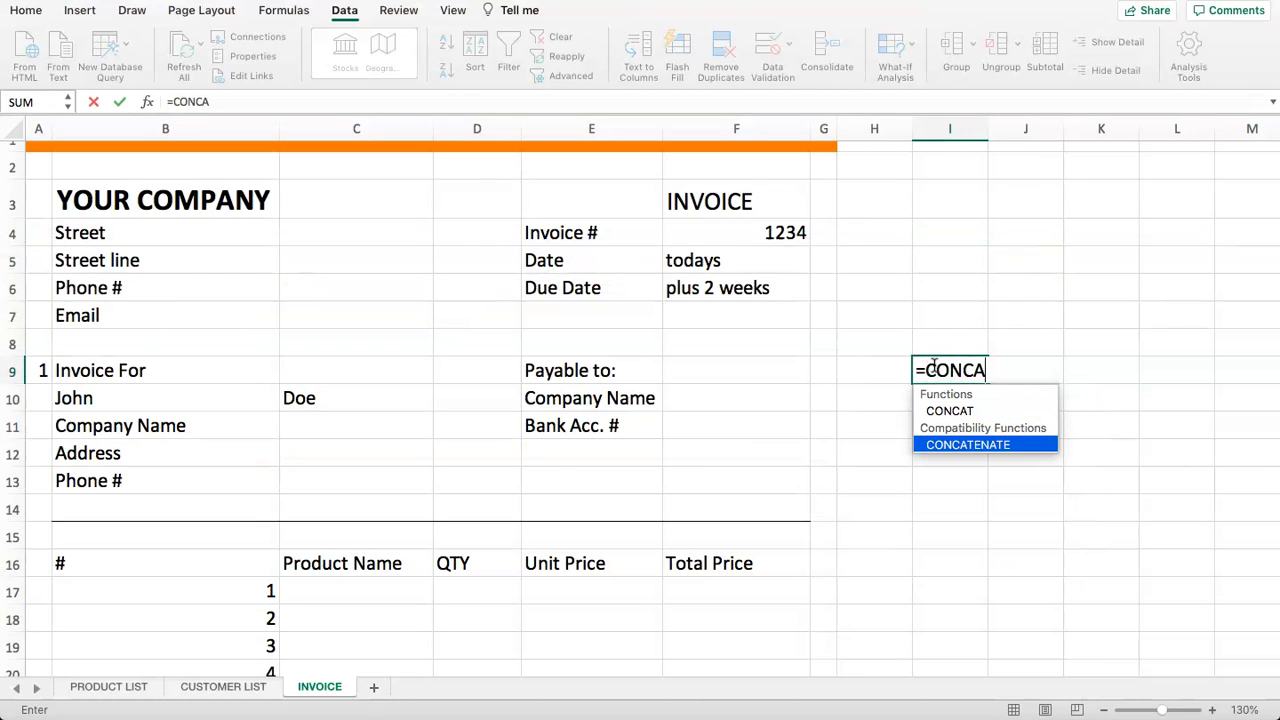
pyautogui.press('Return')
pyautogui.click(932, 368)
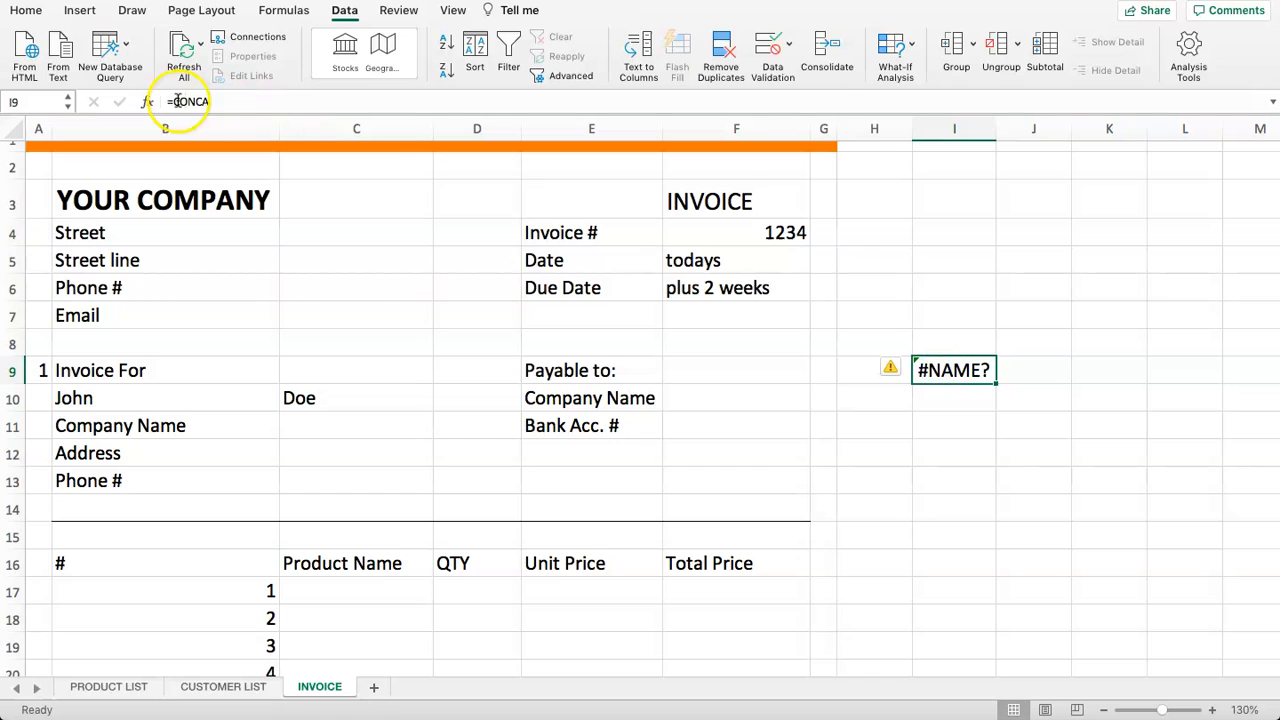
pyautogui.click(215, 100)
pyautogui.write('TENA')
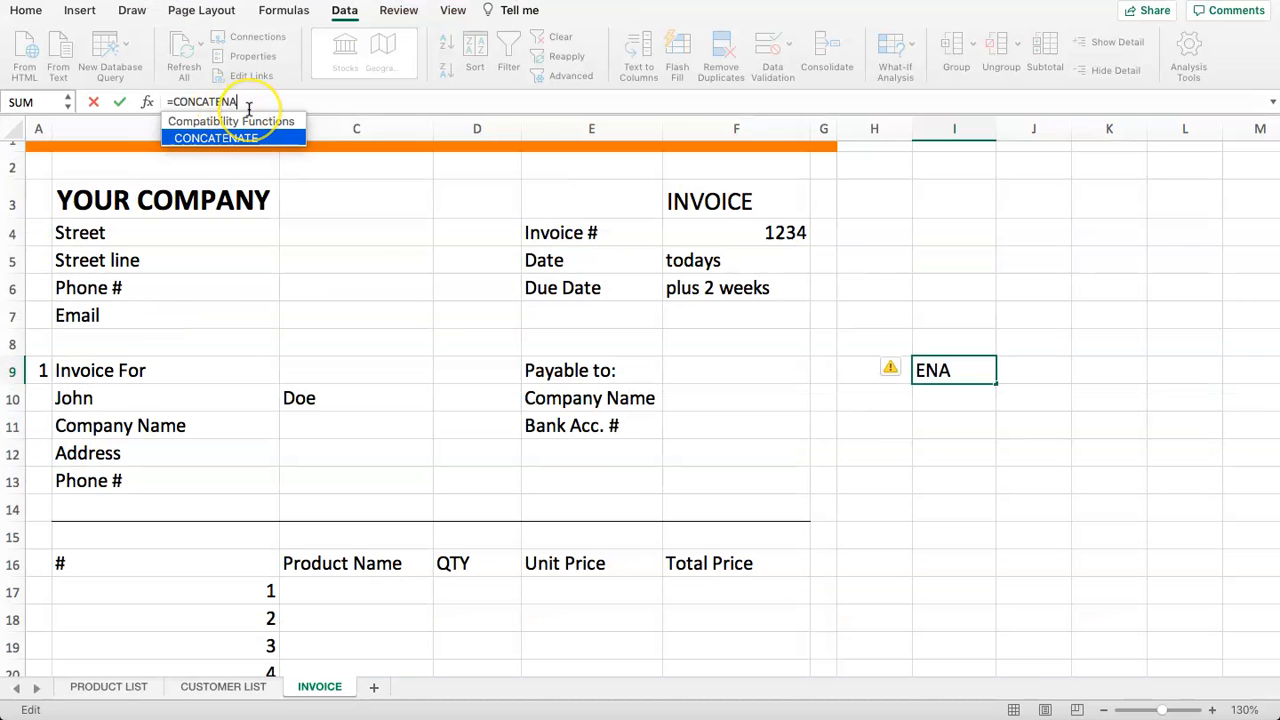
pyautogui.write('TE(')
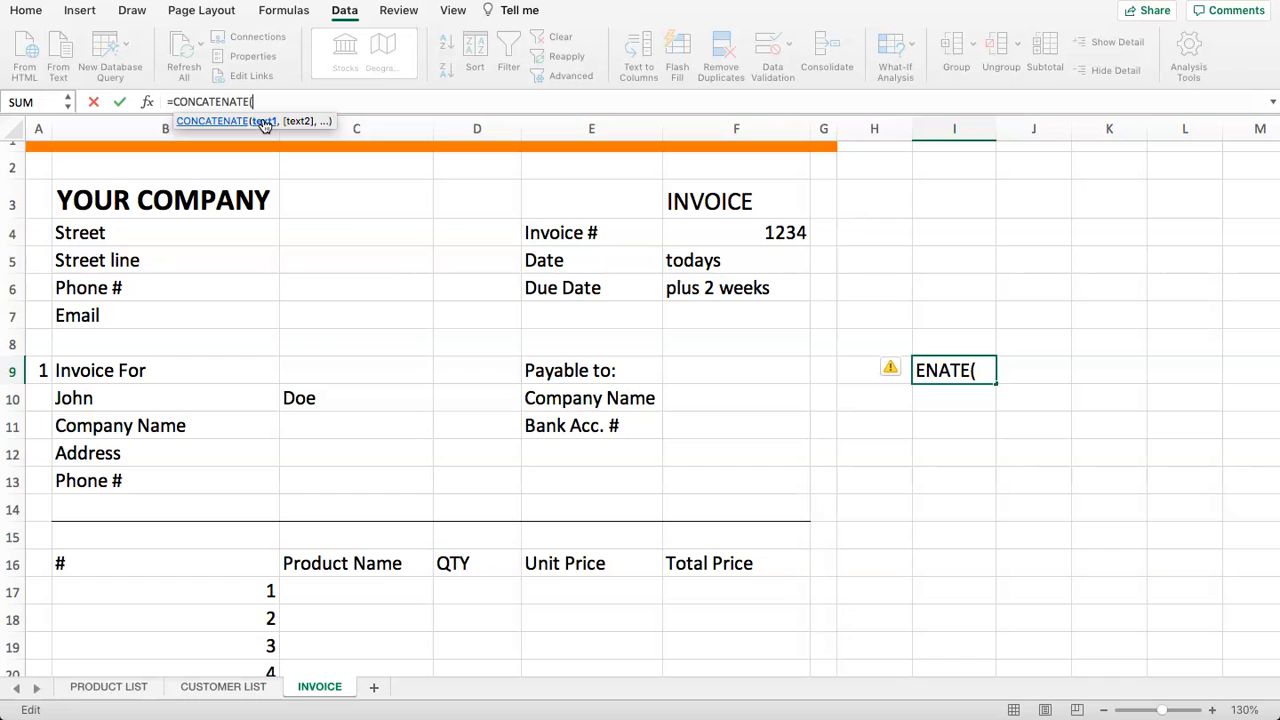
# Complete the CONCATENATE formula in I9 with B10 and C10 as its two text arguments
pyautogui.click(160, 398)
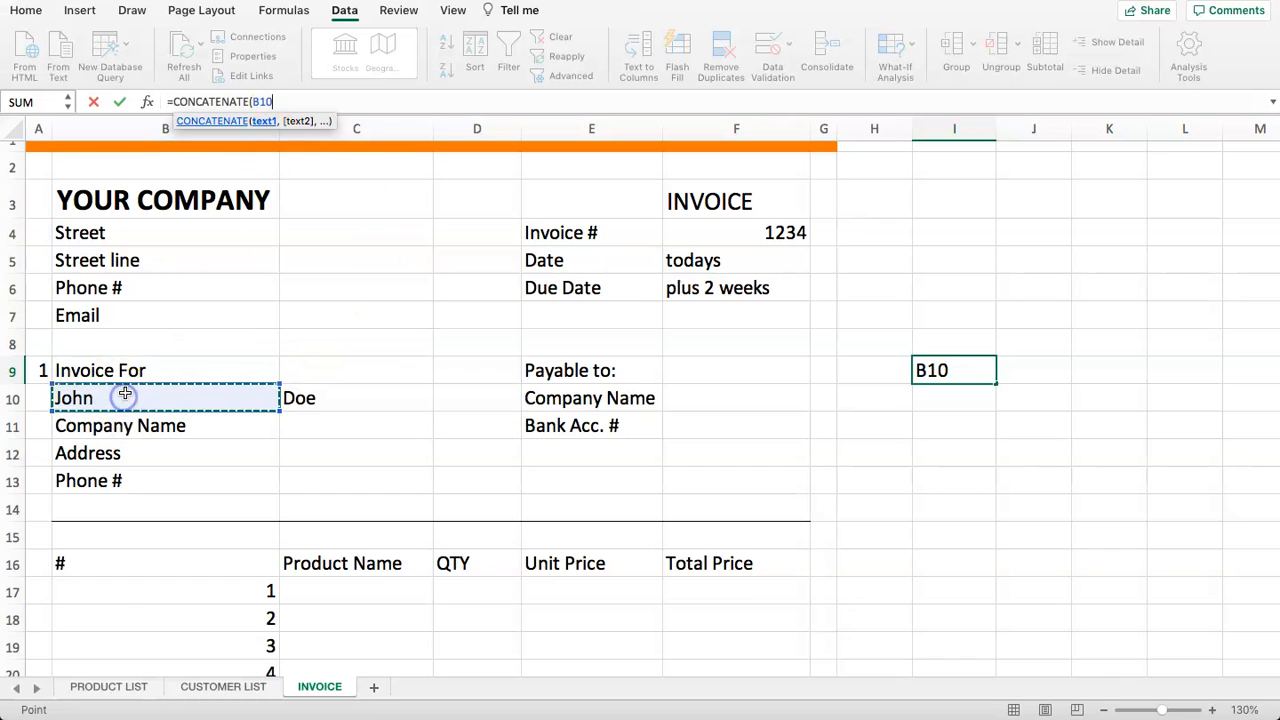
pyautogui.write(',')
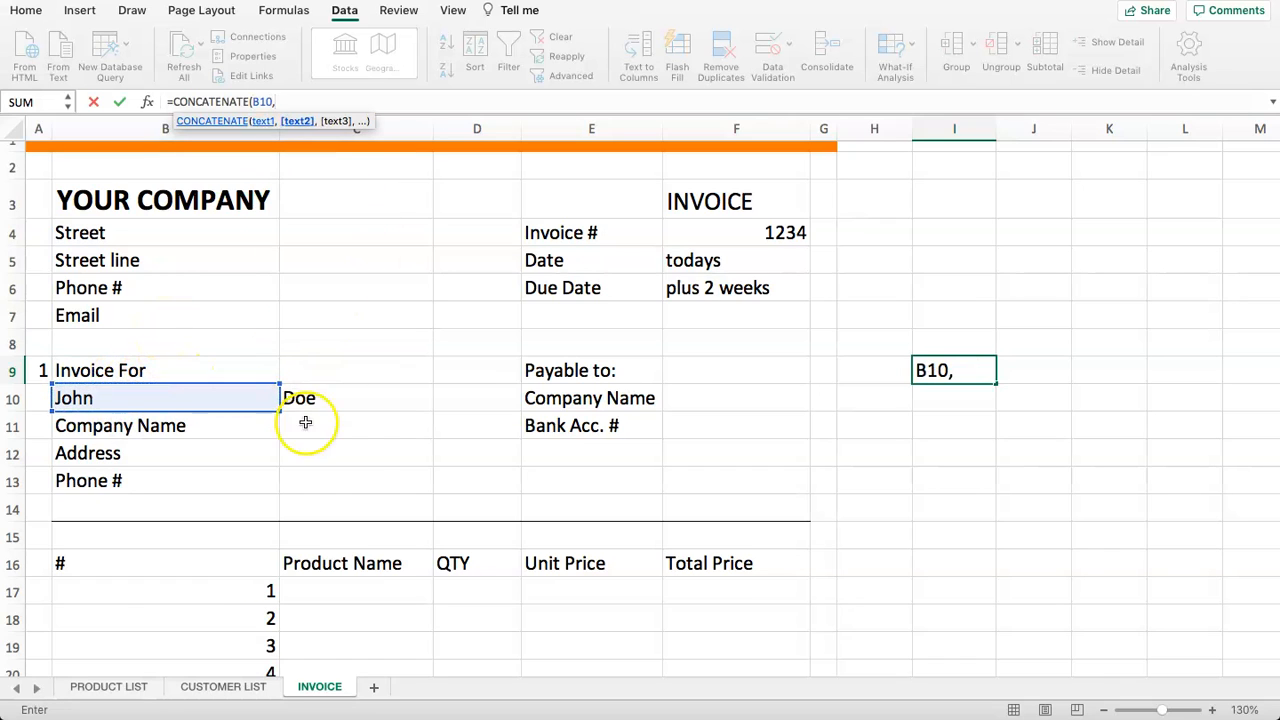
pyautogui.click(328, 397)
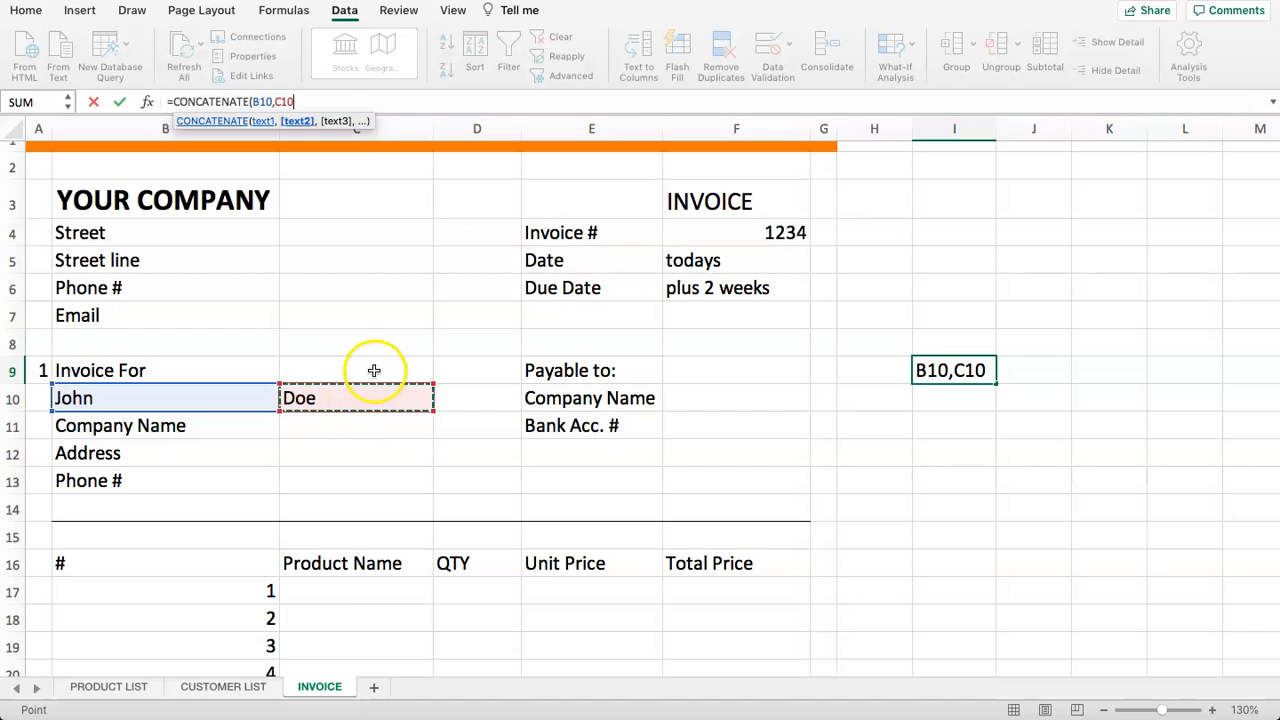
pyautogui.press('Return')
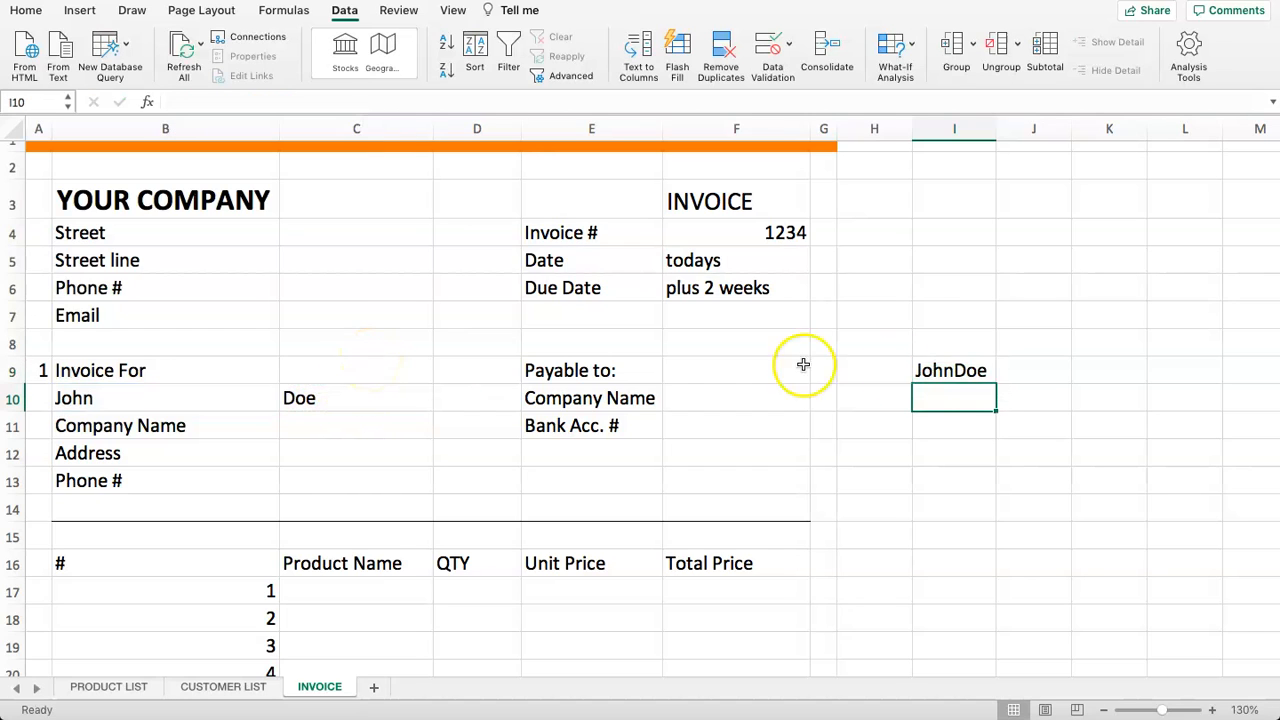
# Add a quoted space as a separate argument between B10 and C10 in I9, giving =CONCATENATE(B10," ",C10)
pyautogui.click(928, 375)
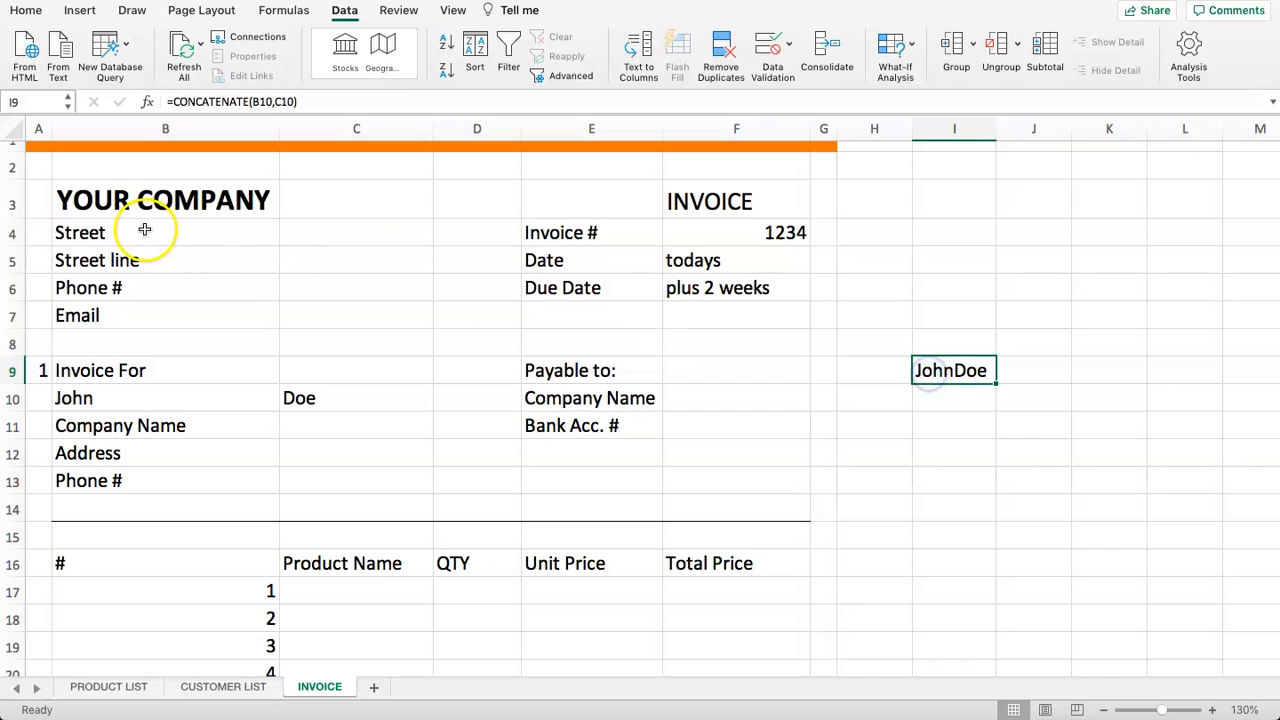
pyautogui.click(268, 103)
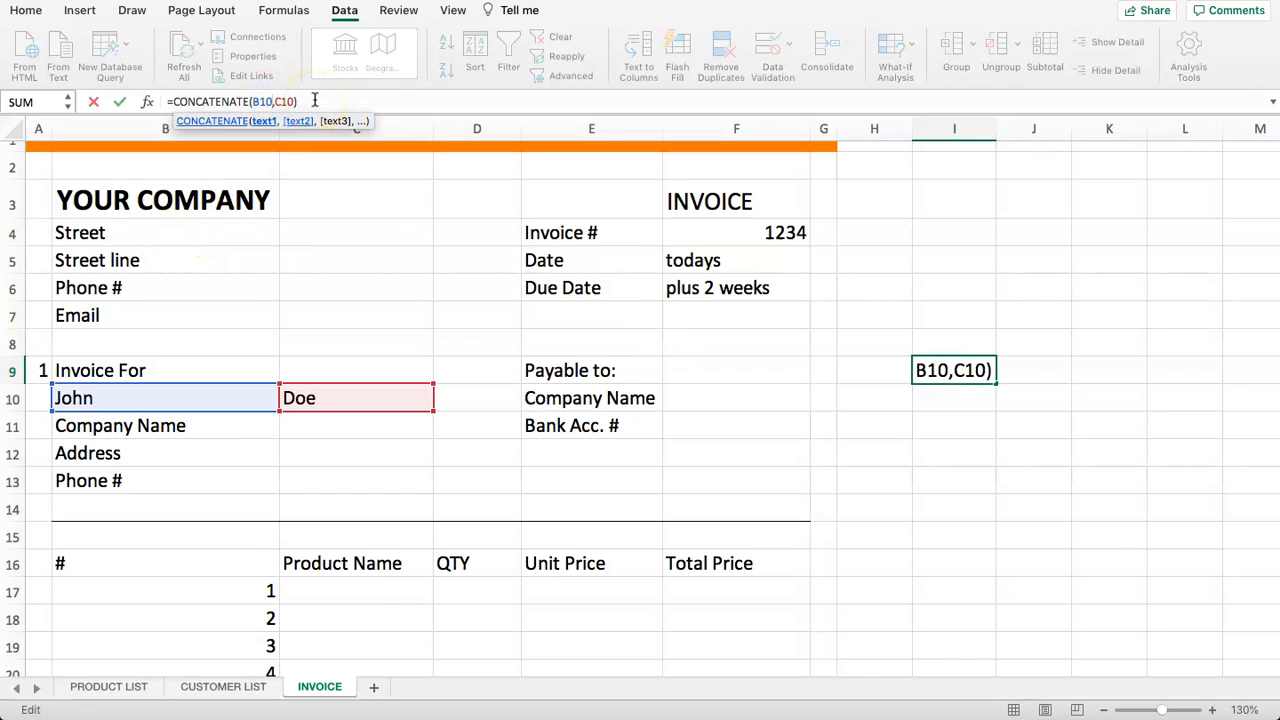
pyautogui.write('," ,')
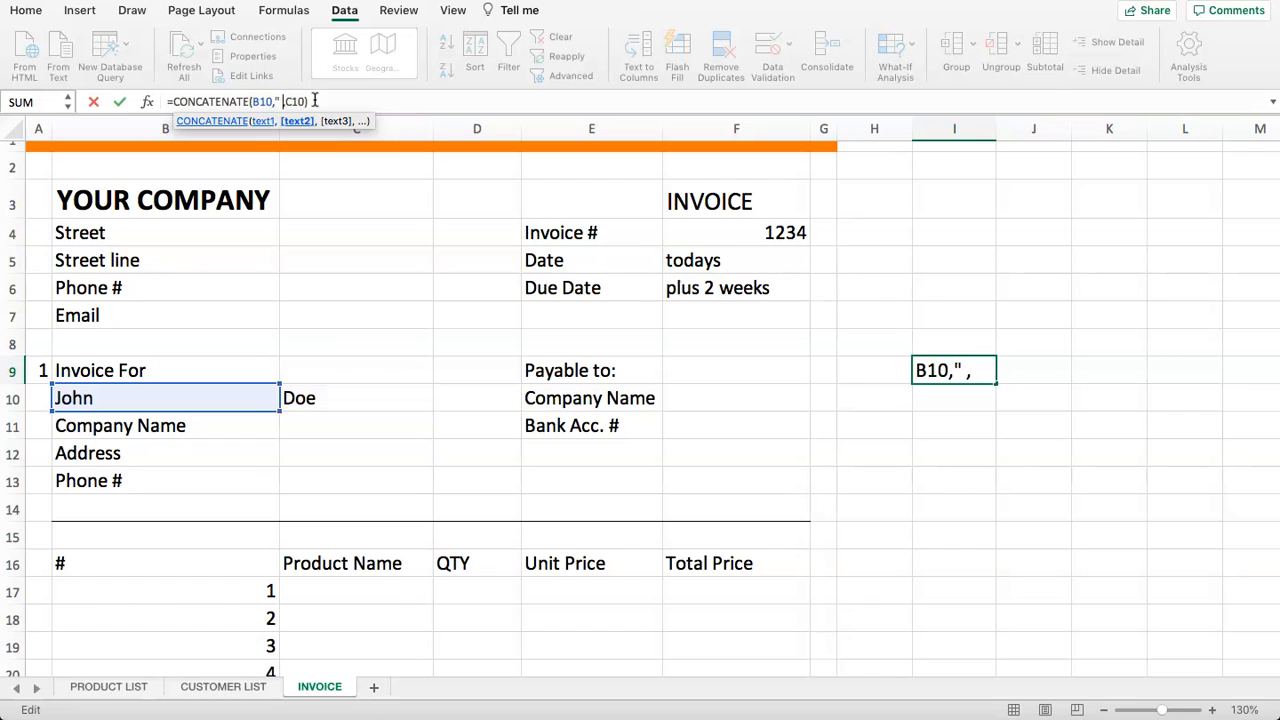
pyautogui.write(' "')
pyautogui.press('Return')
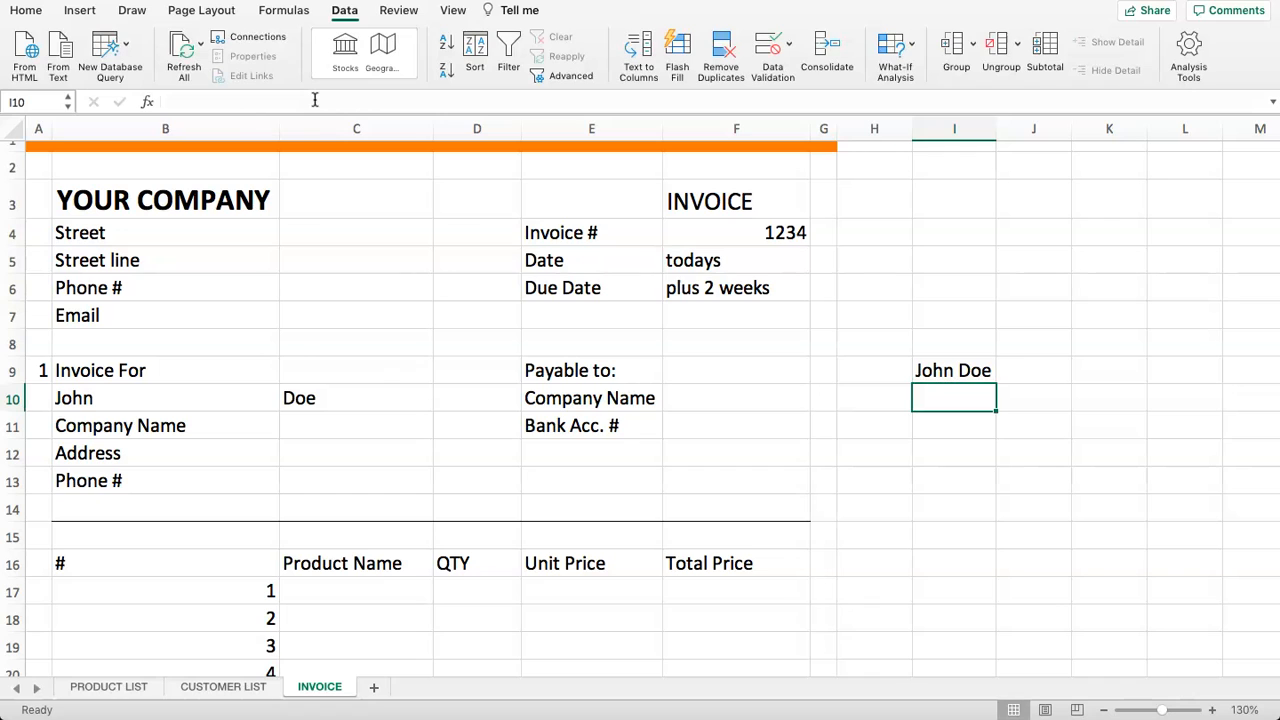
pyautogui.click(915, 371)
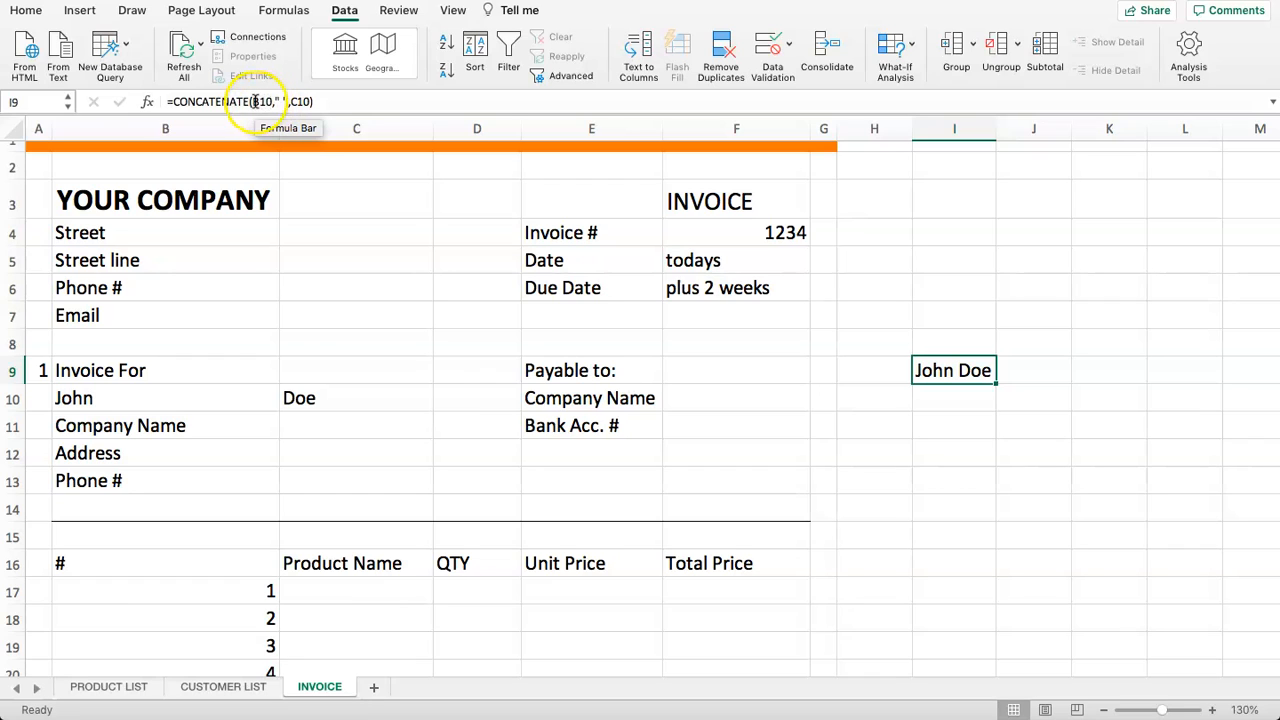
pyautogui.click(115, 395)
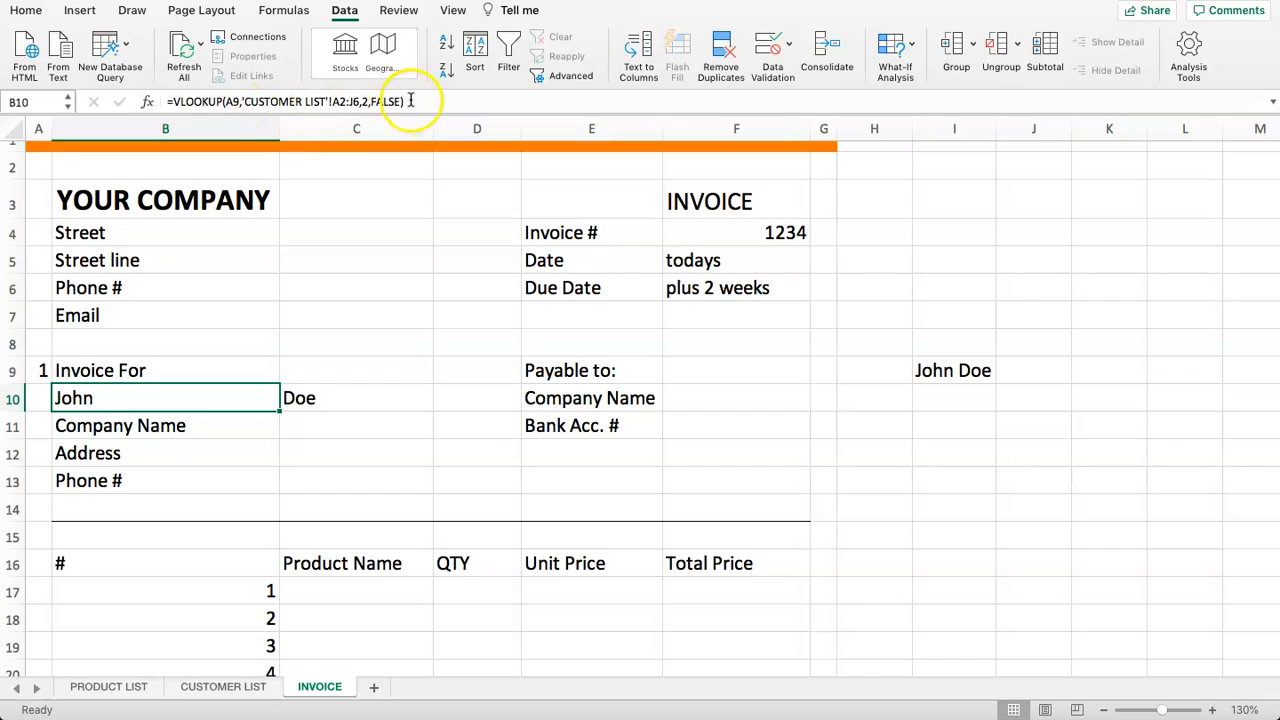
pyautogui.moveTo(412, 101); pyautogui.dragTo(191, 103)
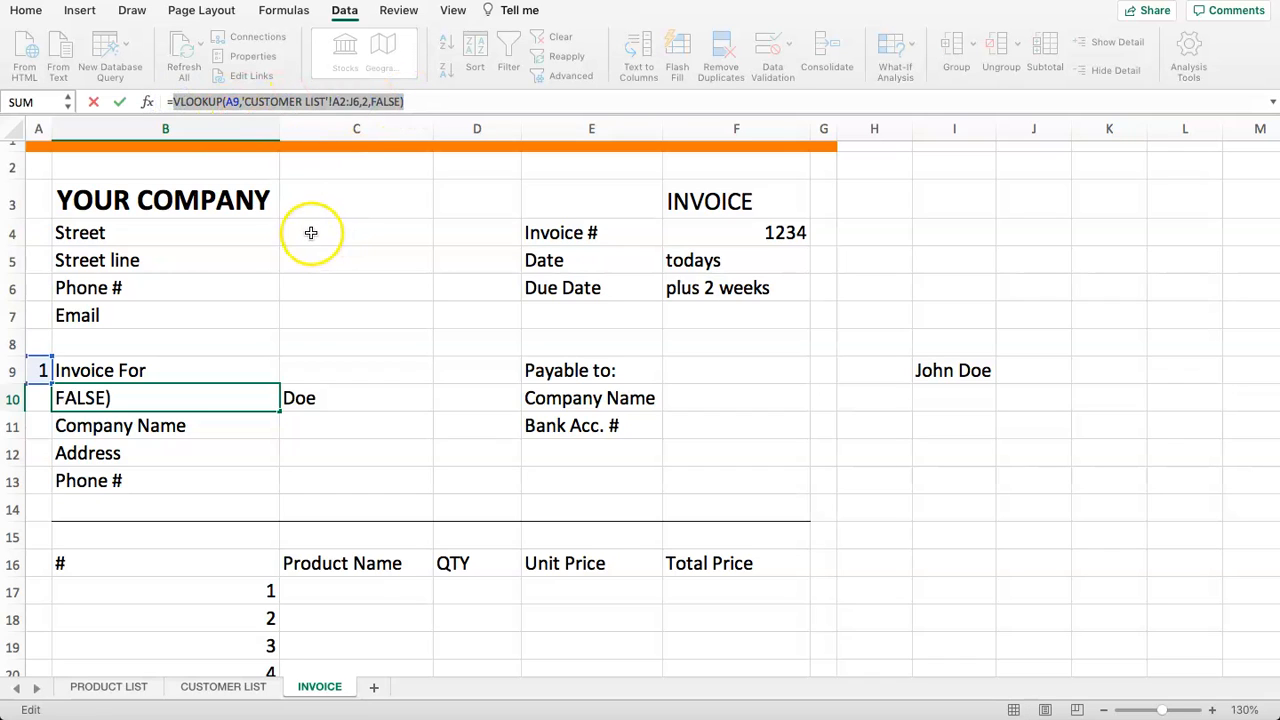
pyautogui.press('Escape')
pyautogui.click(955, 372)
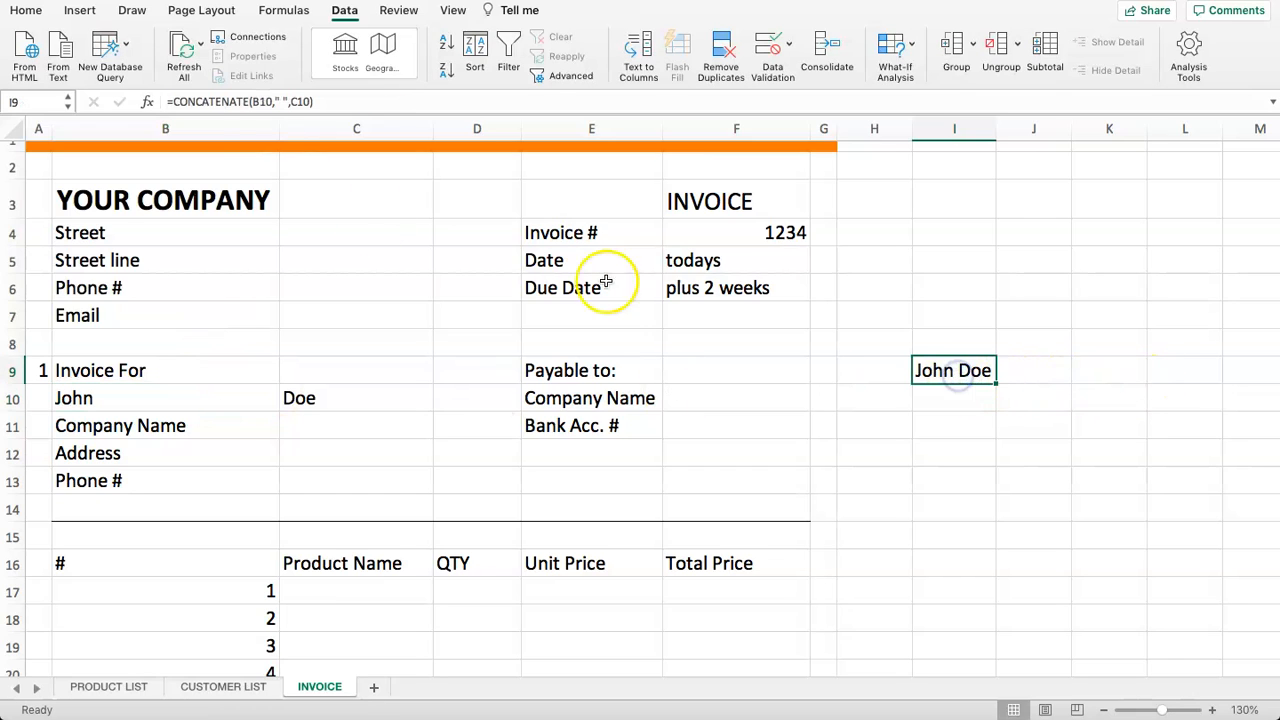
pyautogui.doubleClick(265, 101)
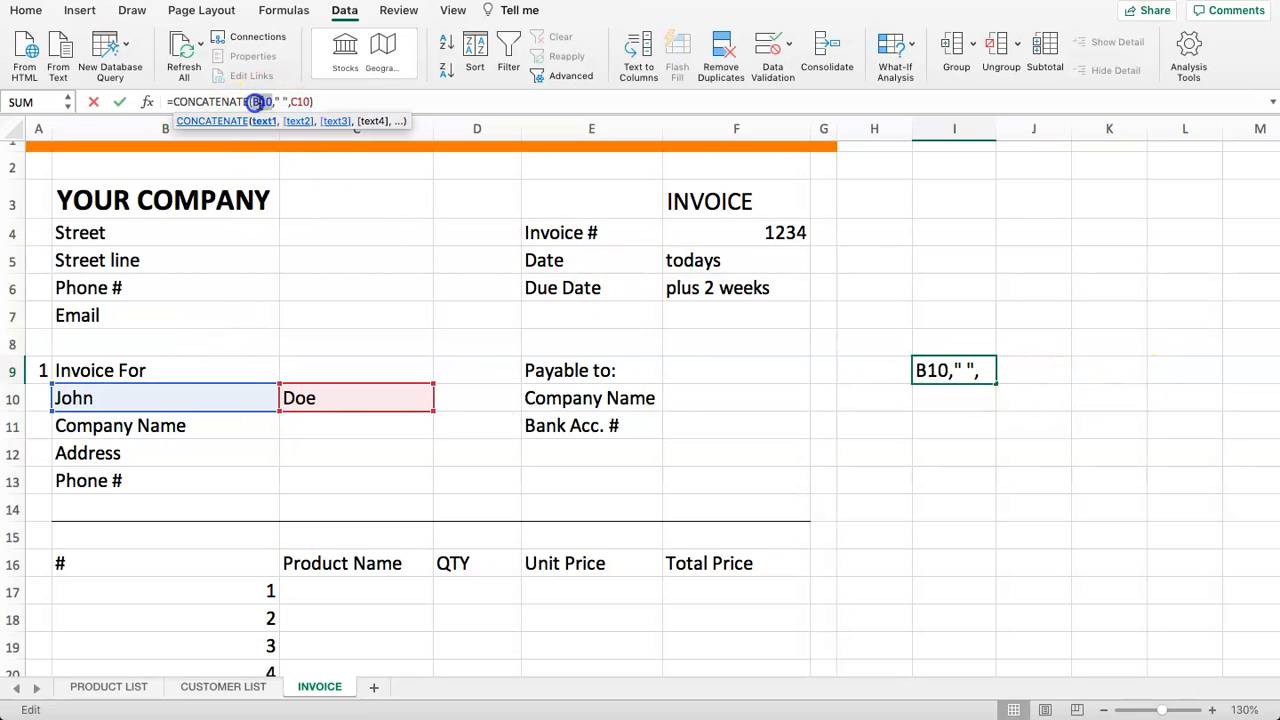
pyautogui.write('B10')
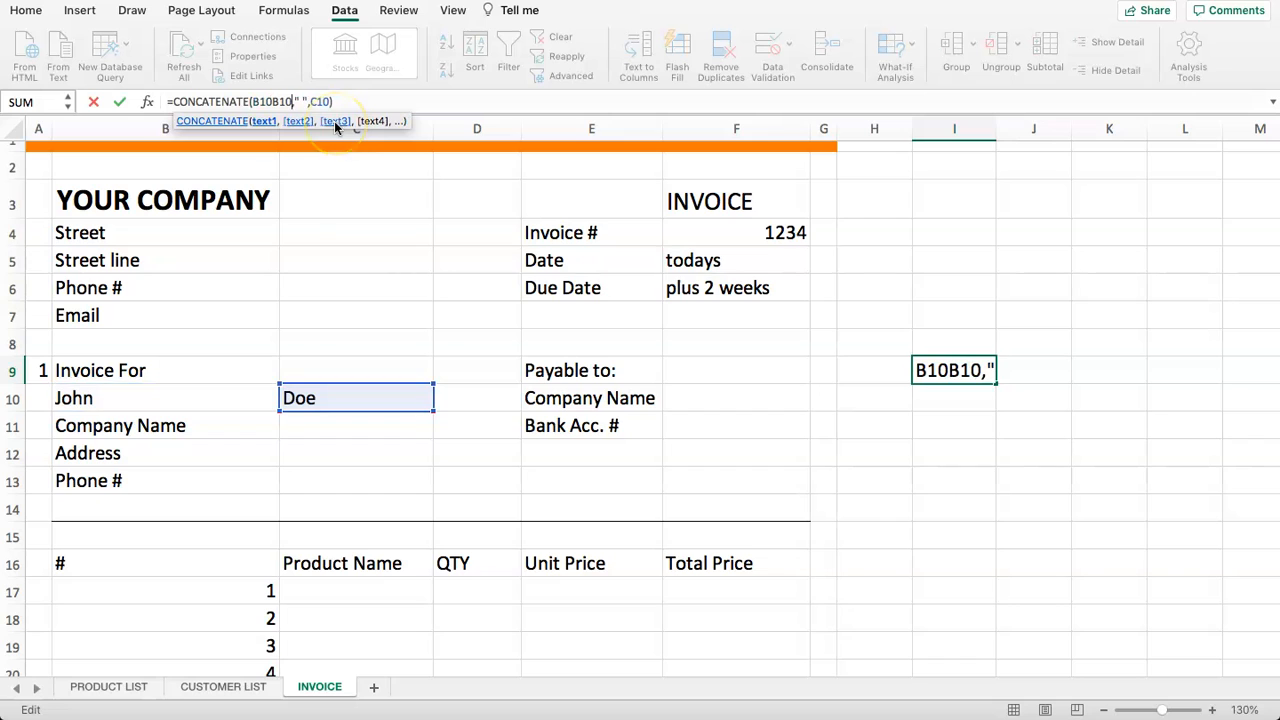
pyautogui.press('Escape')
# Replace the B10 reference in I9's CONCATENATE with the formula copied from B10, VLOOKUP(A9,'CUSTOMER LIST'!A2:J6,2,FALSE)
pyautogui.click(134, 398)
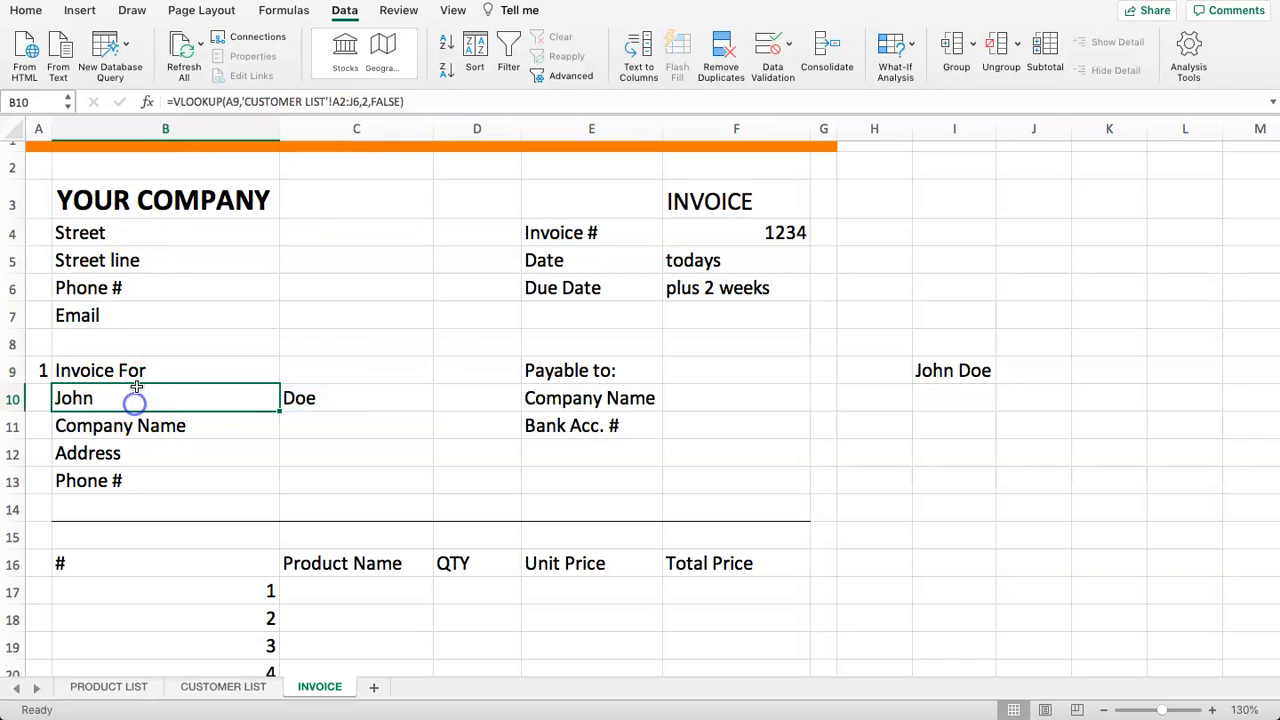
pyautogui.moveTo(417, 100); pyautogui.dragTo(167, 102)
pyautogui.press('super+c')
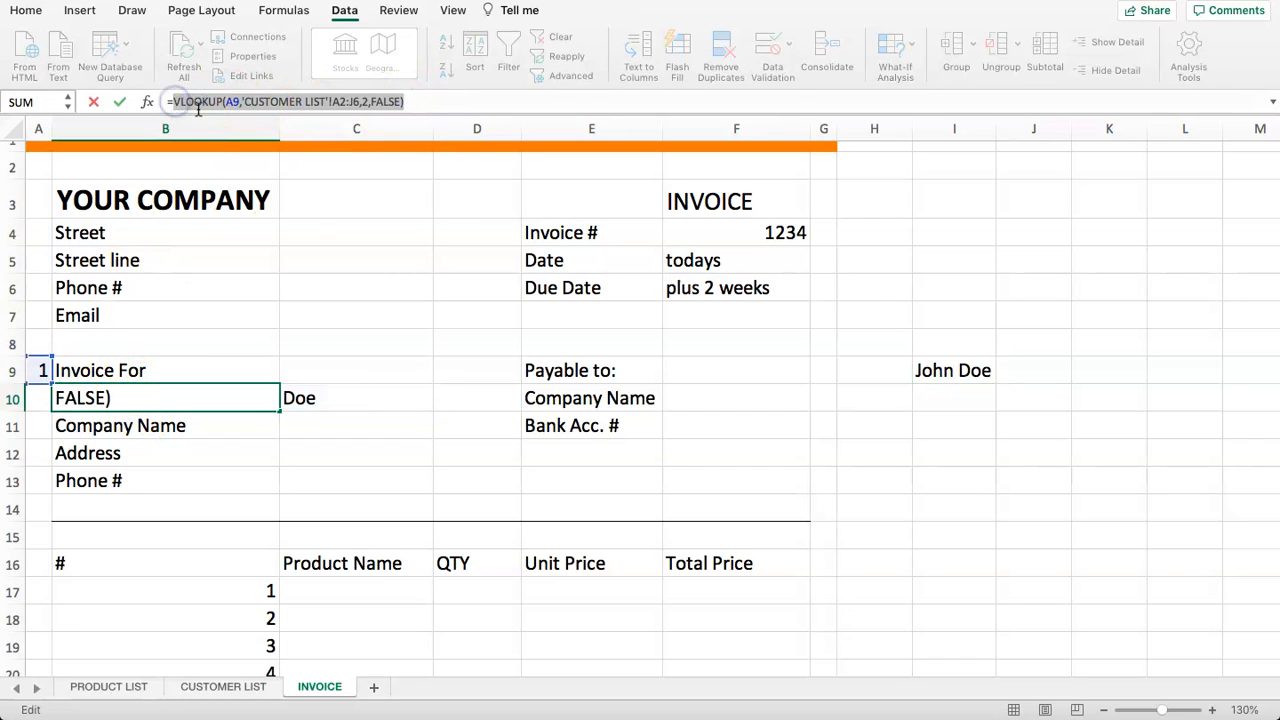
pyautogui.click(968, 370)
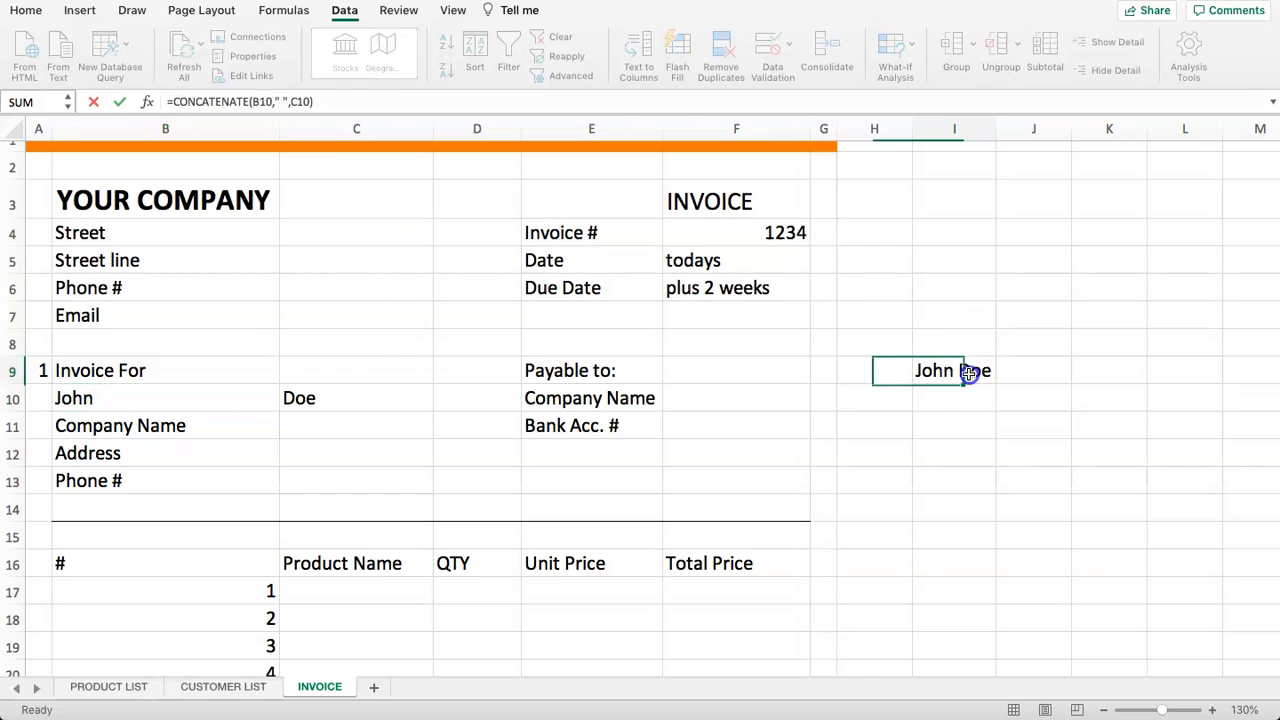
pyautogui.doubleClick(258, 102)
pyautogui.press('super+v')
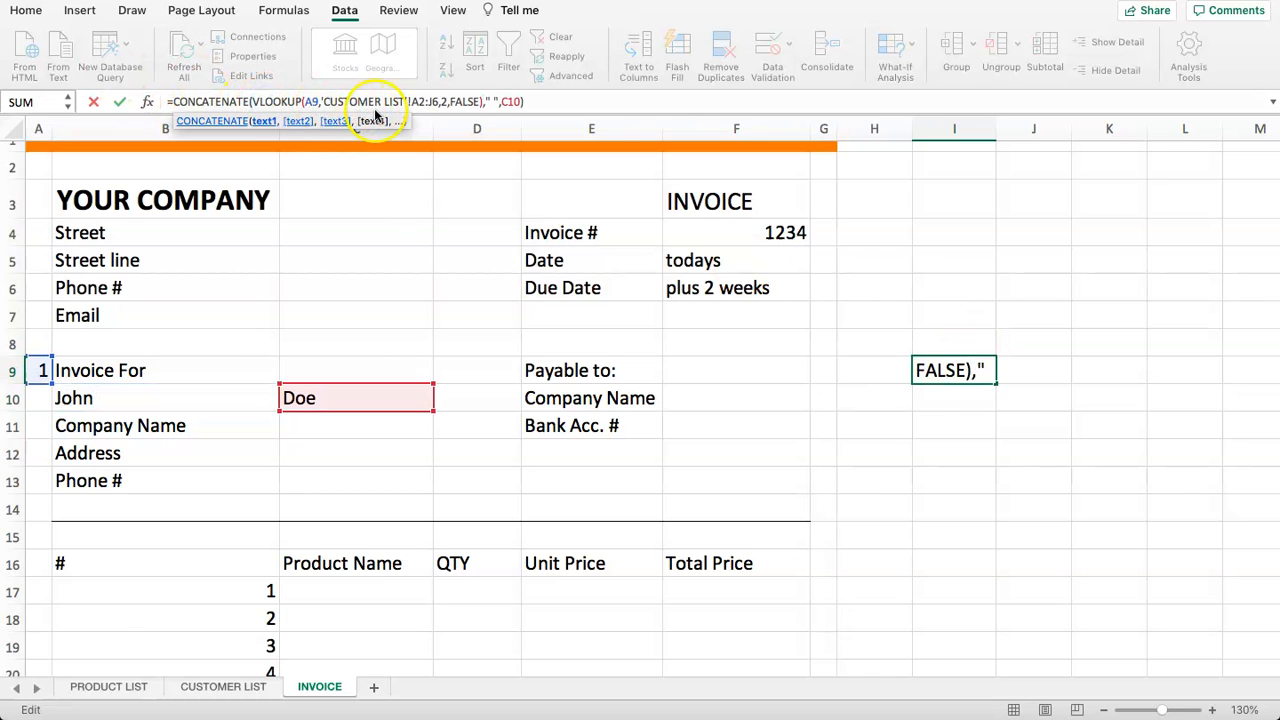
pyautogui.press('Return')
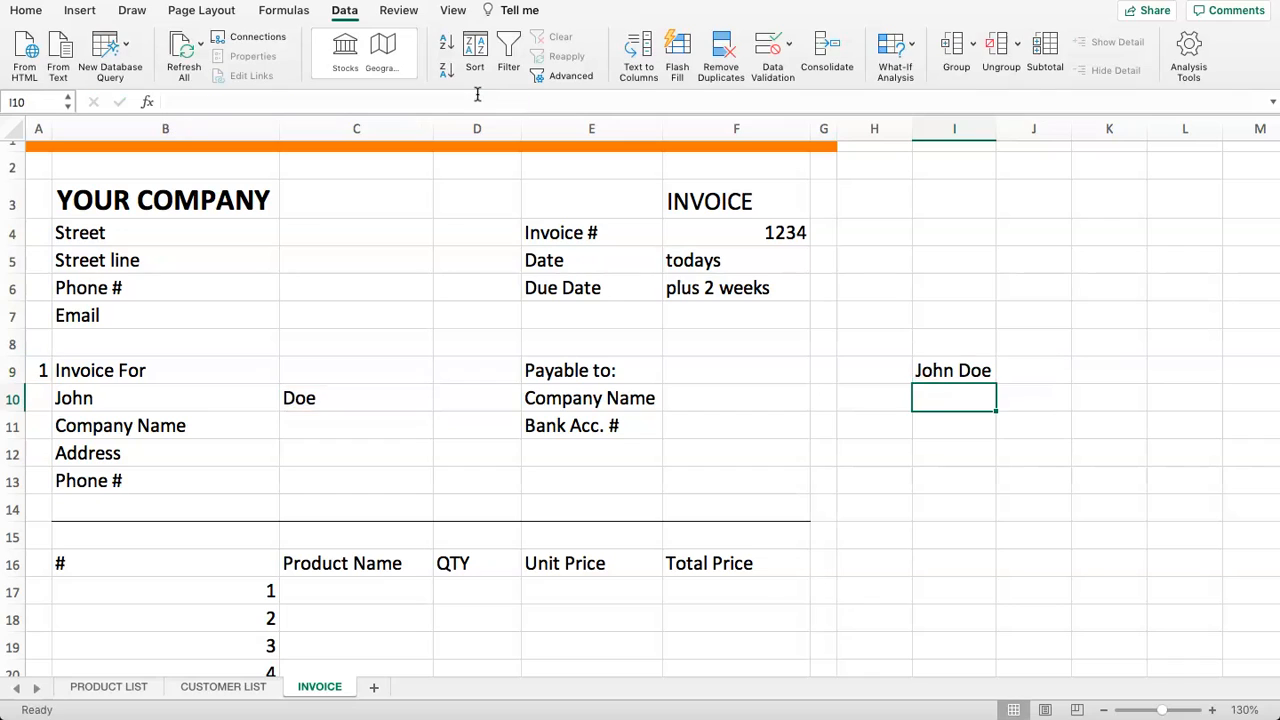
# Replace the C10 reference in I9's CONCATENATE with the formula copied from C10, VLOOKUP(A9,'CUSTOMER LIST'!A2:J6,3,FALSE)
pyautogui.click(930, 369)
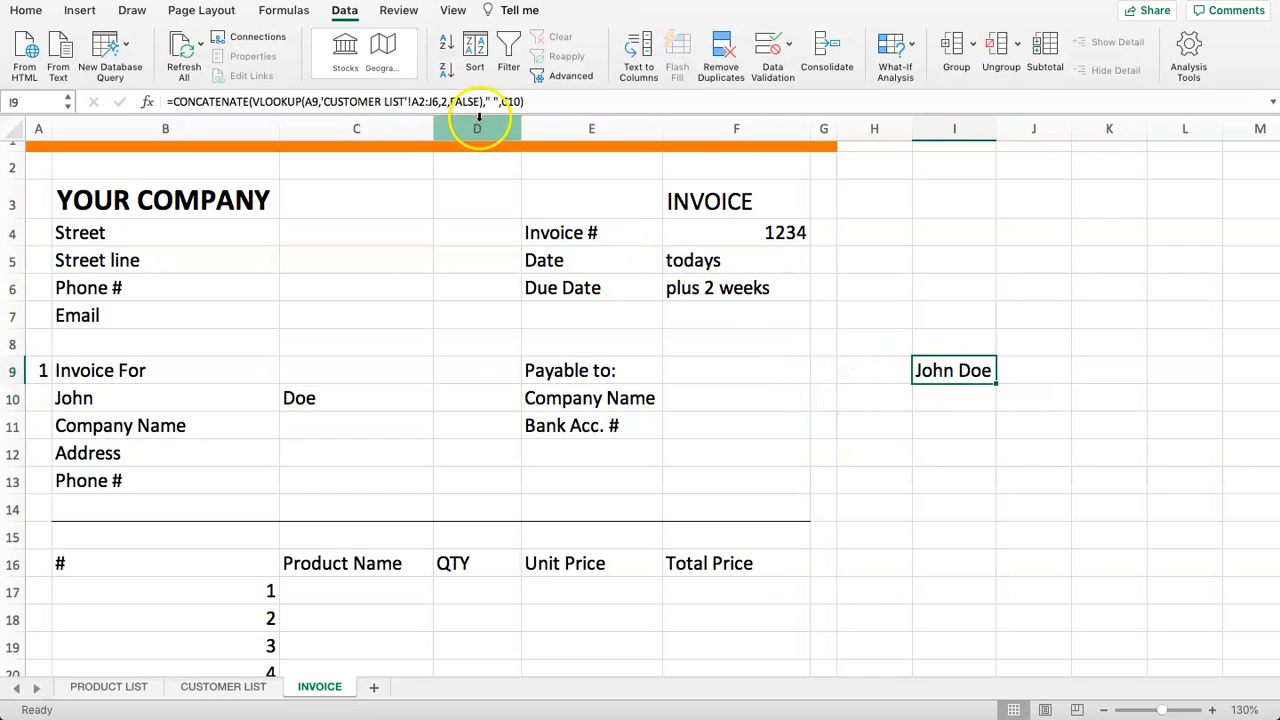
pyautogui.click(314, 397)
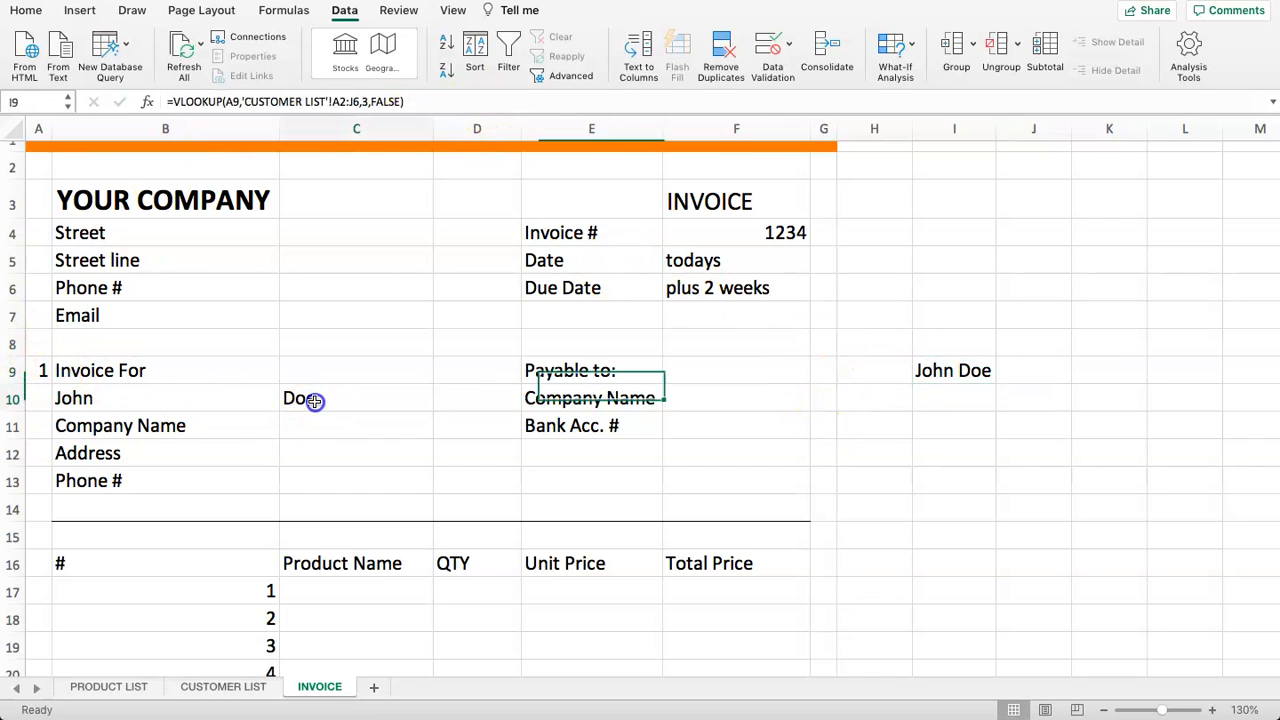
pyautogui.moveTo(403, 101); pyautogui.dragTo(145, 103)
pyautogui.press('super+c')
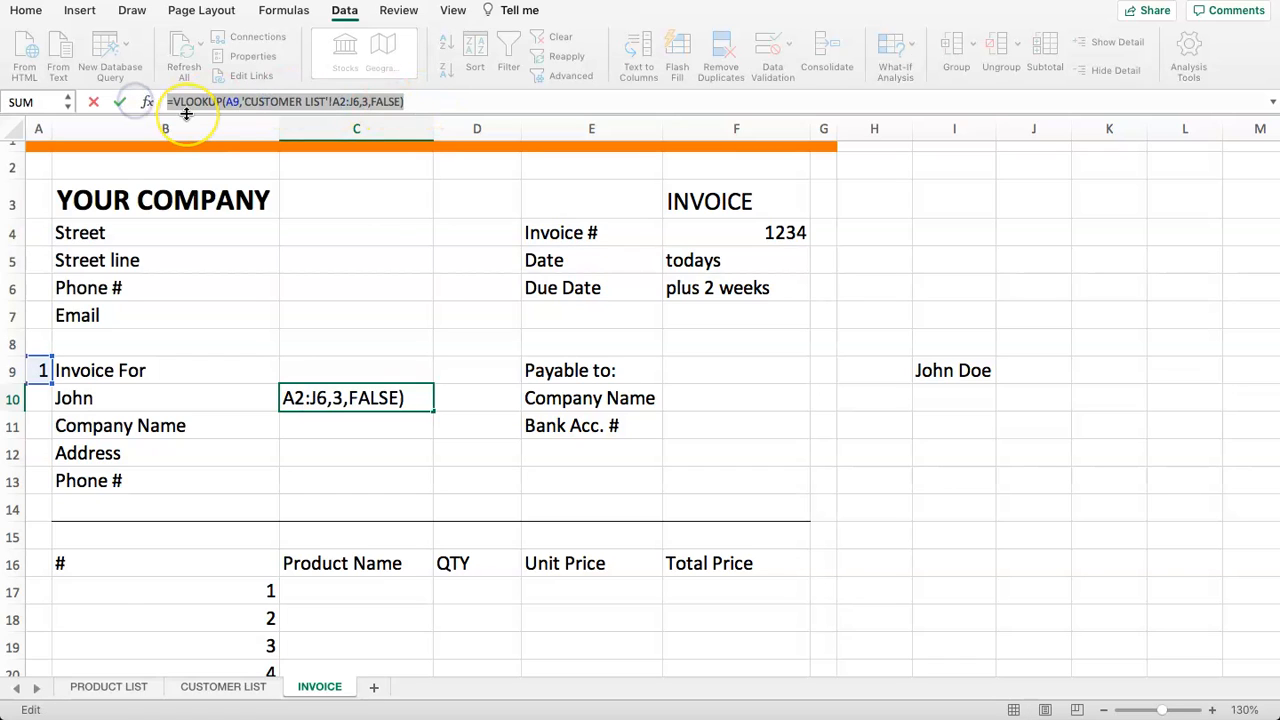
pyautogui.press('Escape')
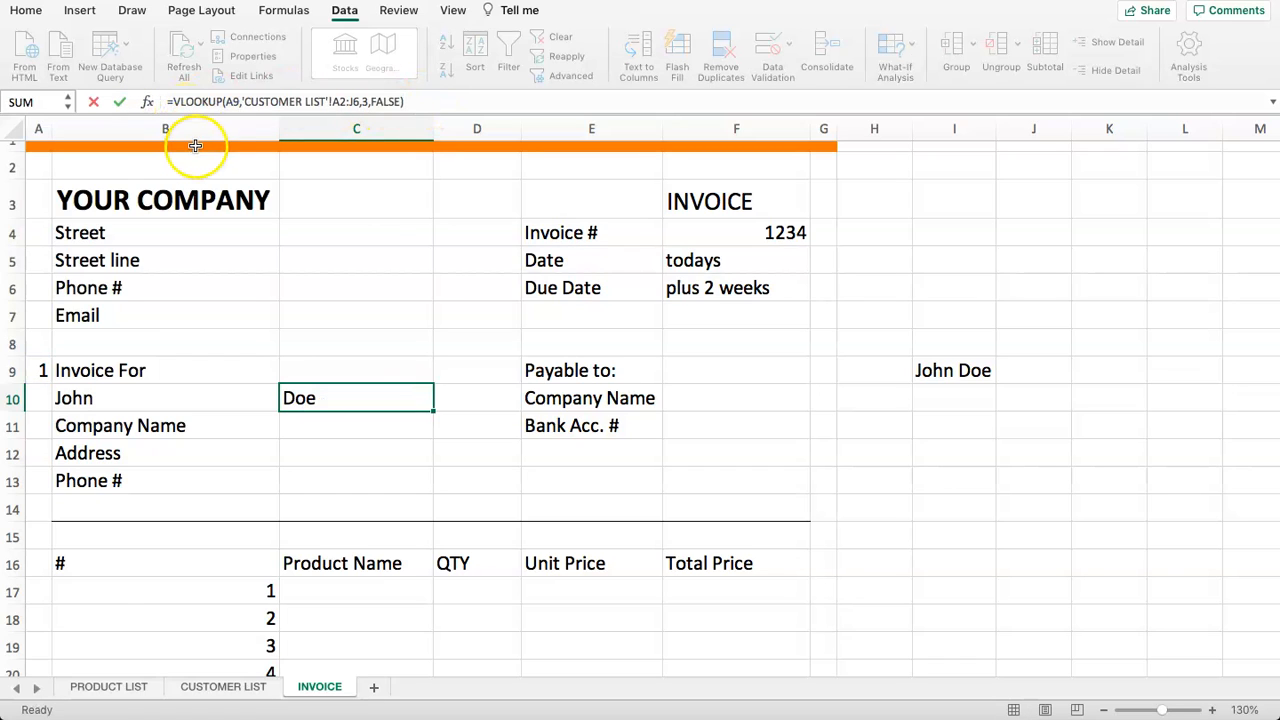
pyautogui.click(960, 370)
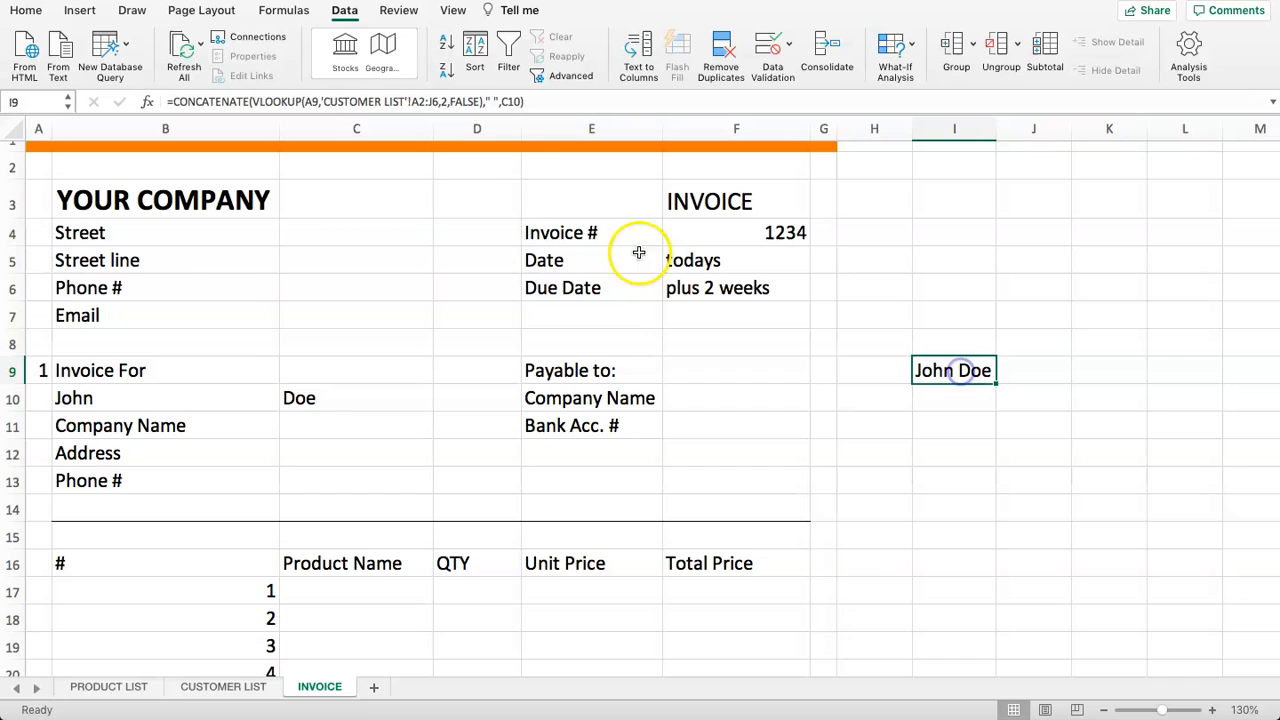
pyautogui.click(510, 101)
pyautogui.press('super+v')
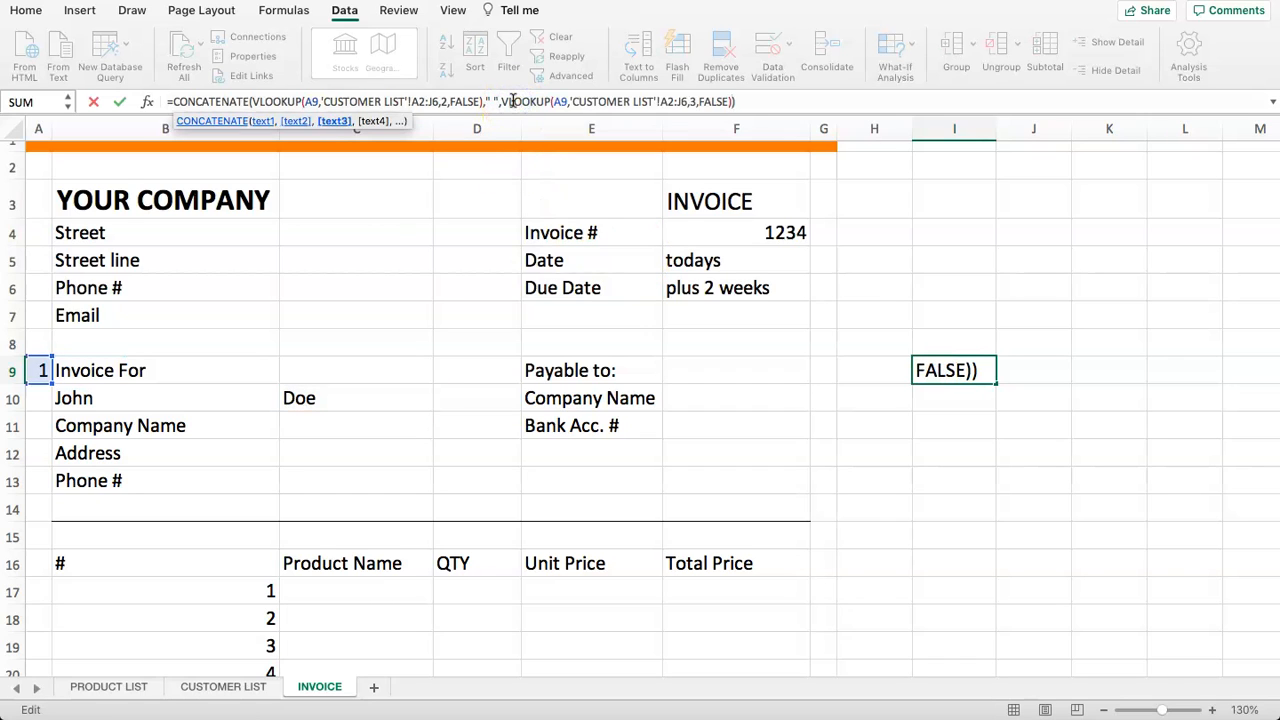
pyautogui.press('Return')
# Move the combined full-name formula from I9 to B10 and clear the separate last-name cell C10
pyautogui.click(944, 371)
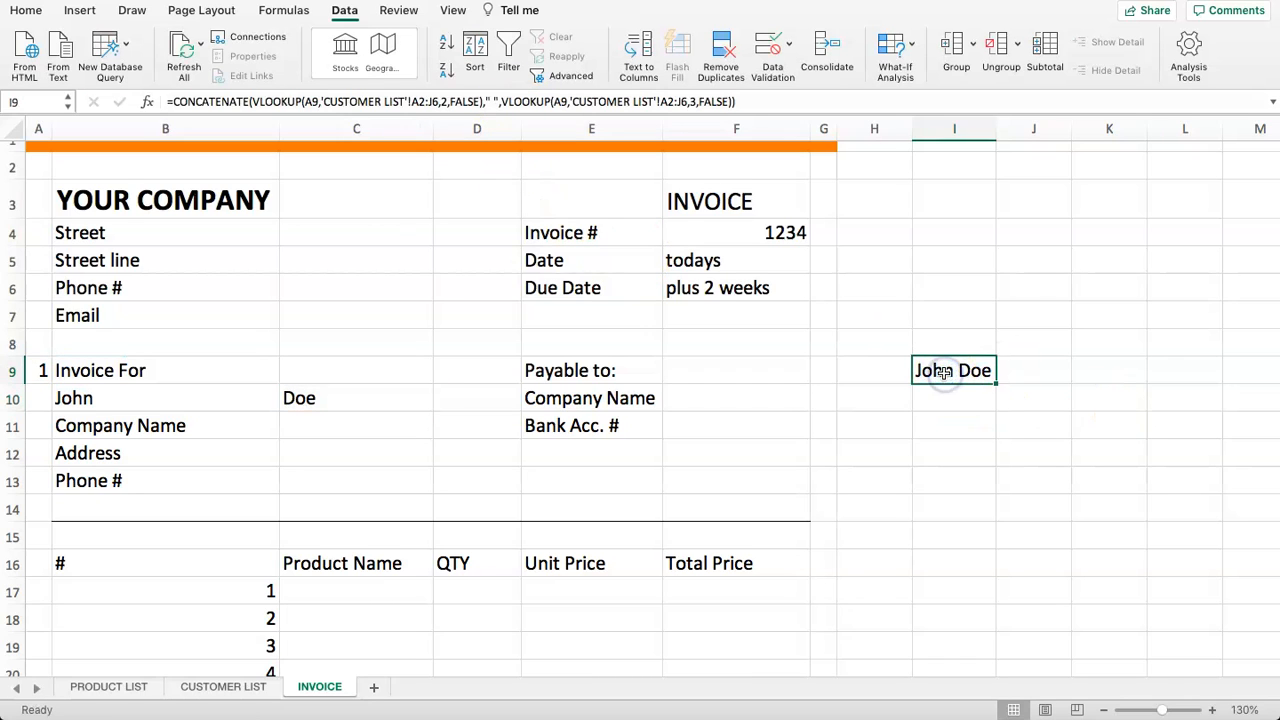
pyautogui.press('super+c')
pyautogui.click(162, 395)
pyautogui.press('Return')
pyautogui.click(343, 397)
pyautogui.press('Delete')
pyautogui.click(171, 400)
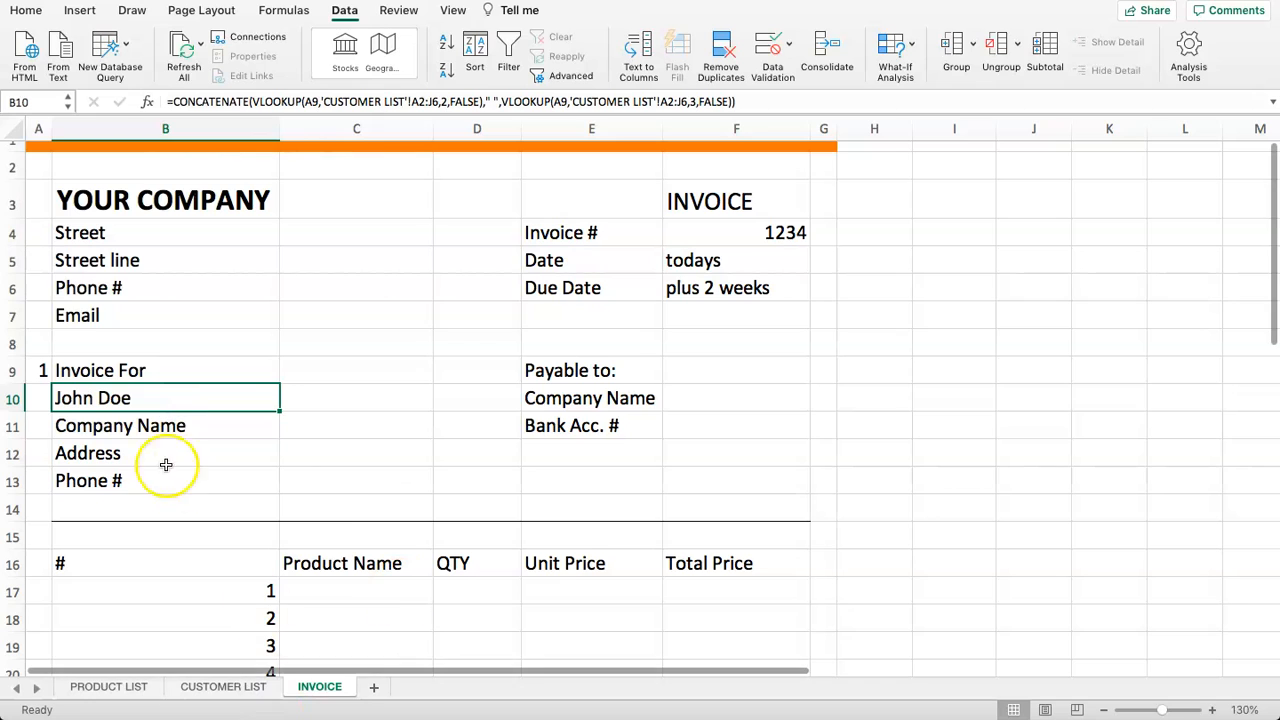
# Choose customer ID 2 in A9 to test the full-name formula in B10
pyautogui.click(38, 370)
pyautogui.click(59, 372)
pyautogui.click(40, 410)
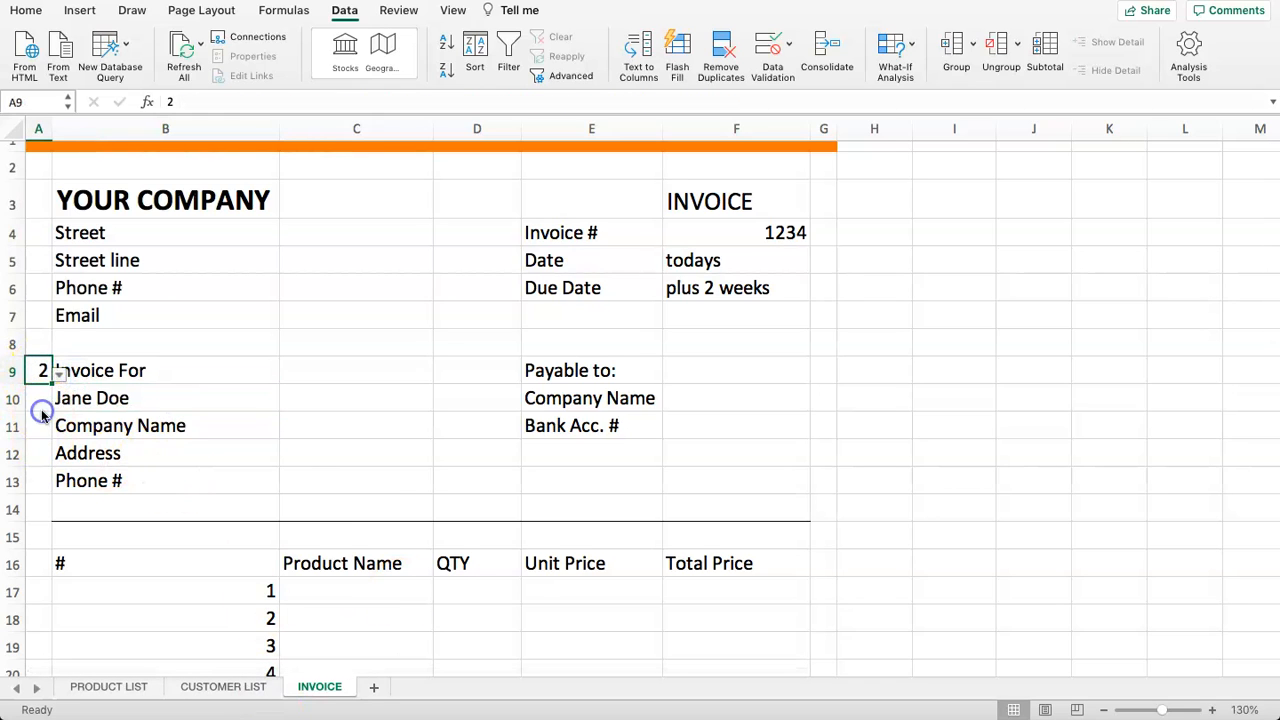
pyautogui.click(150, 401)
# On the CUSTOMER LIST sheet, replace the last name in C3 for customer 2 with a different last name
pyautogui.click(208, 690)
pyautogui.click(391, 210)
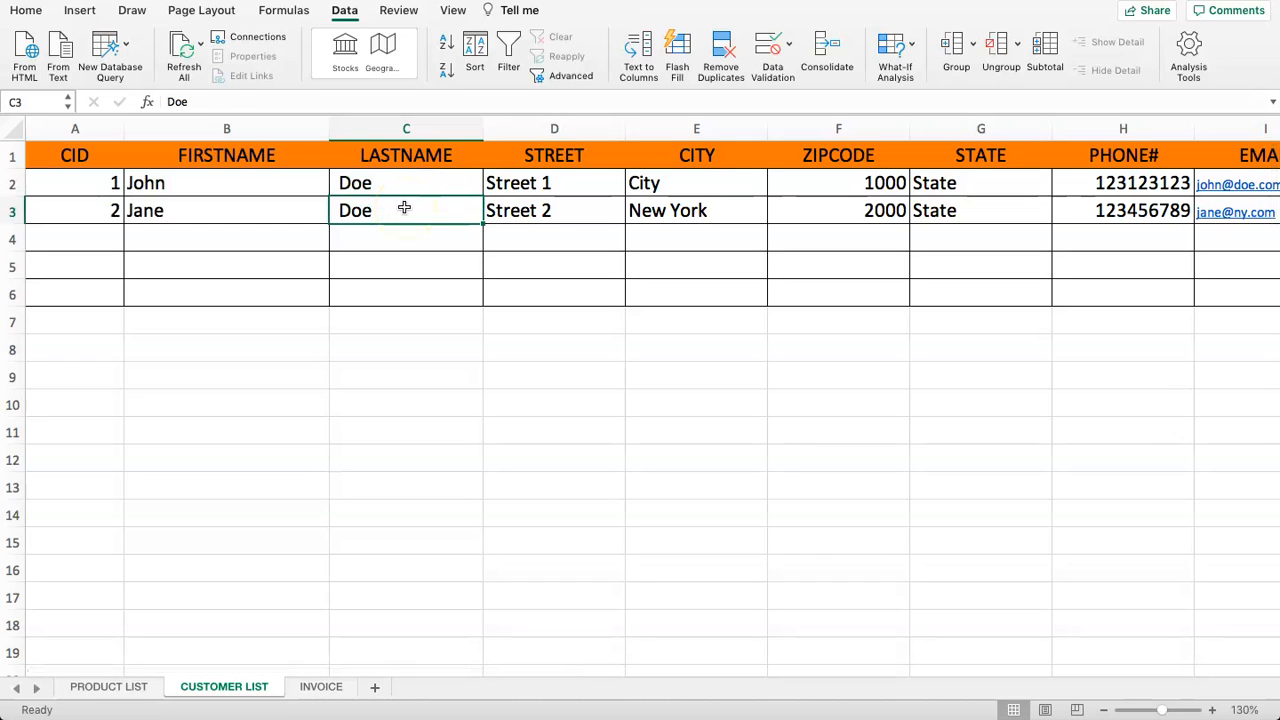
pyautogui.write('Reyes')
pyautogui.press('Return')
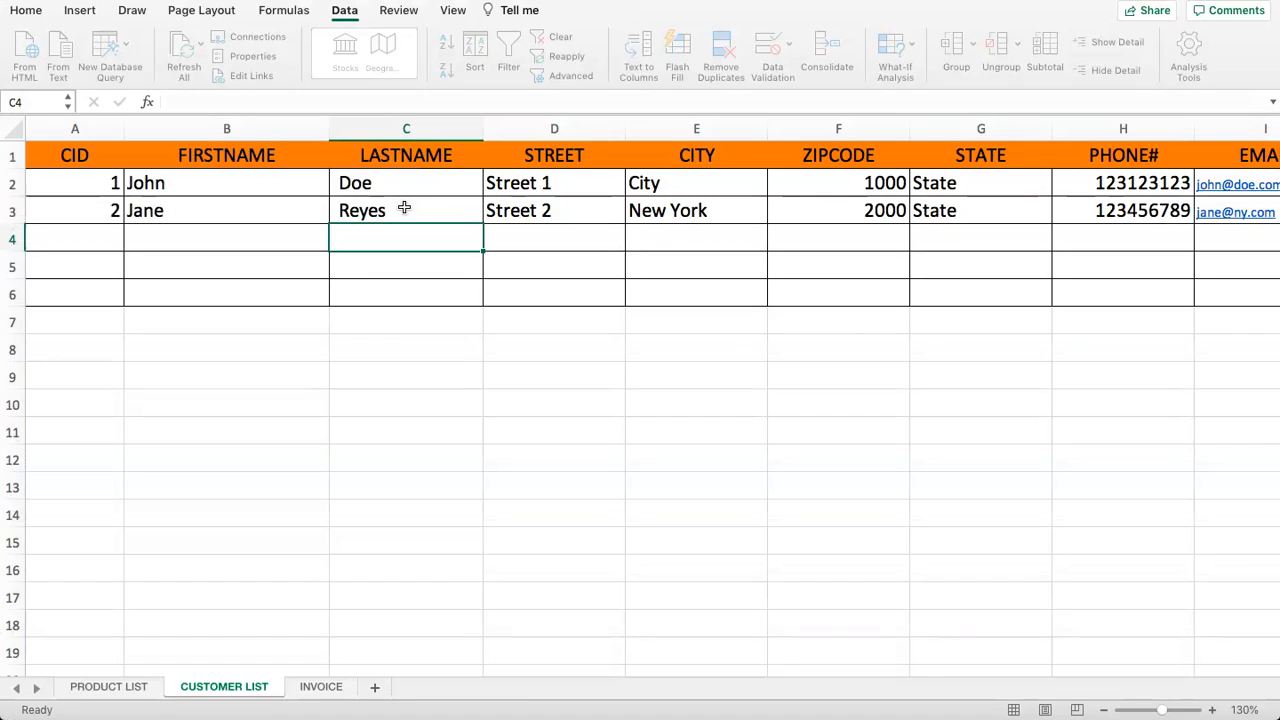
# Return to the INVOICE sheet, check the full name in B10, and set the customer ID in A9 to 1
pyautogui.click(318, 687)
pyautogui.click(227, 353)
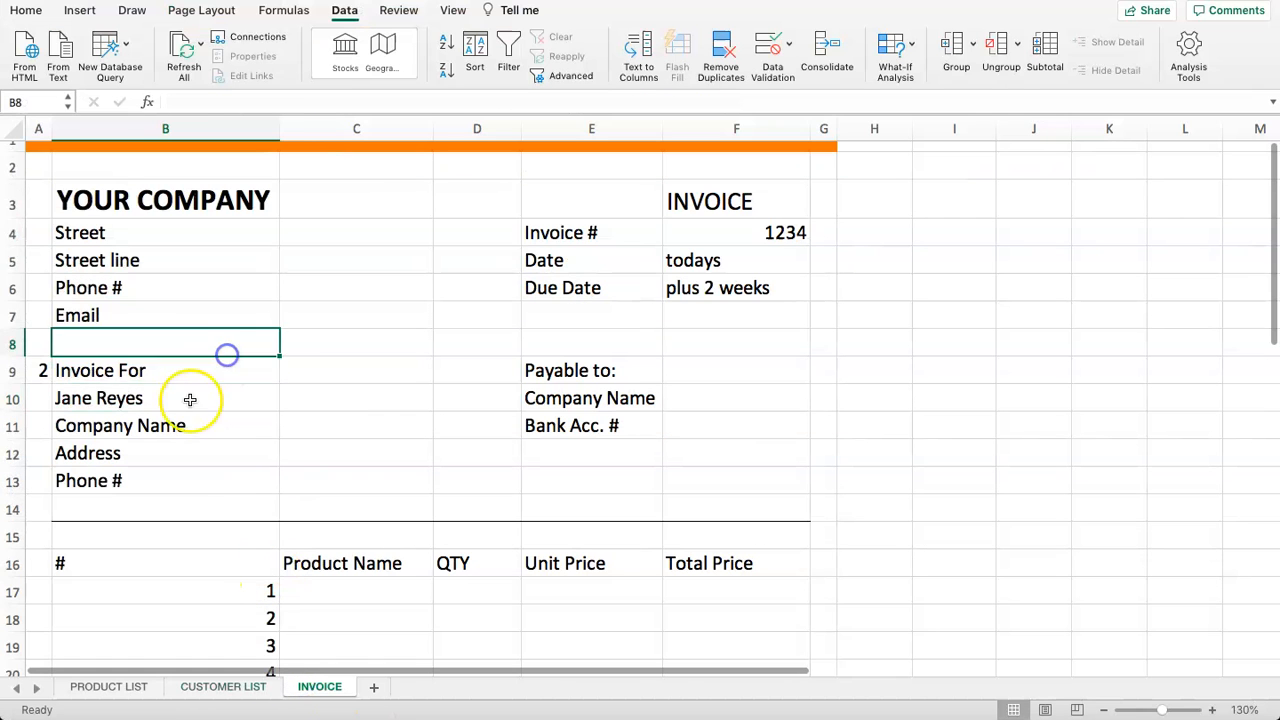
pyautogui.click(183, 402)
pyautogui.click(42, 371)
pyautogui.write('1')
pyautogui.press('Return')
# Examine the COMPANY column on the CUSTOMER LIST sheet and return to the customer ID cell on the INVOICE sheet
pyautogui.click(158, 426)
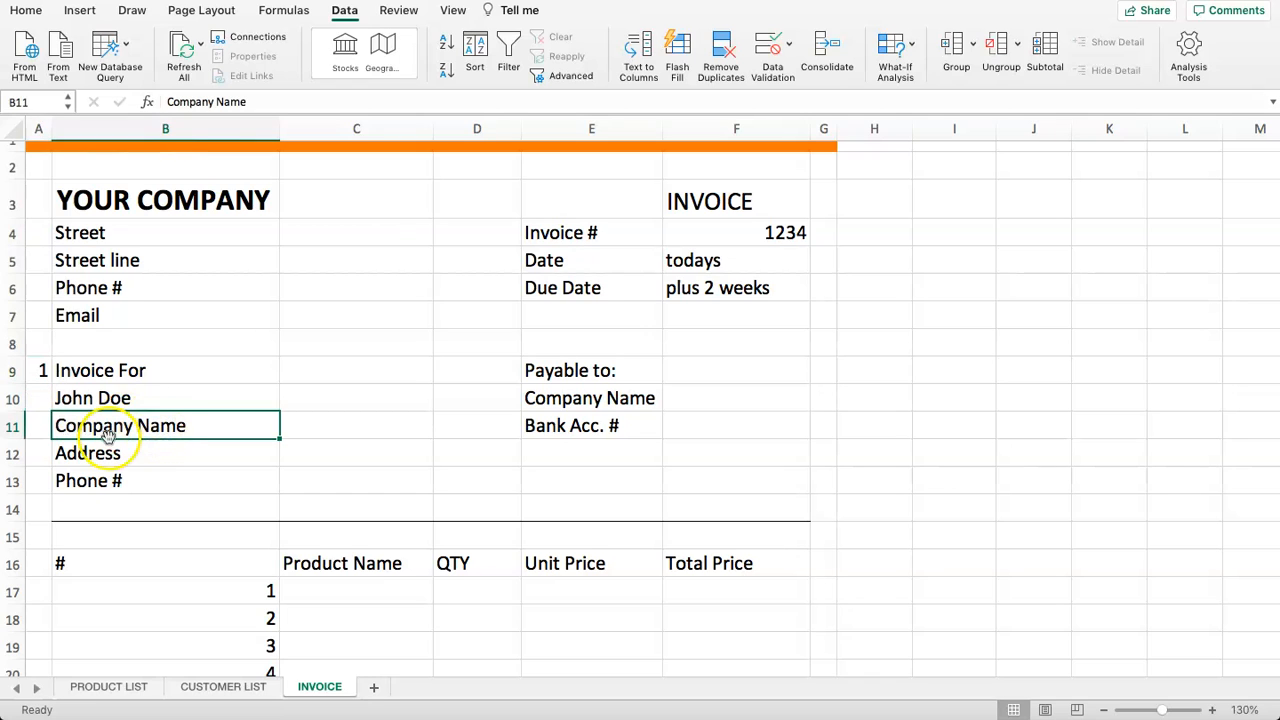
pyautogui.click(223, 686)
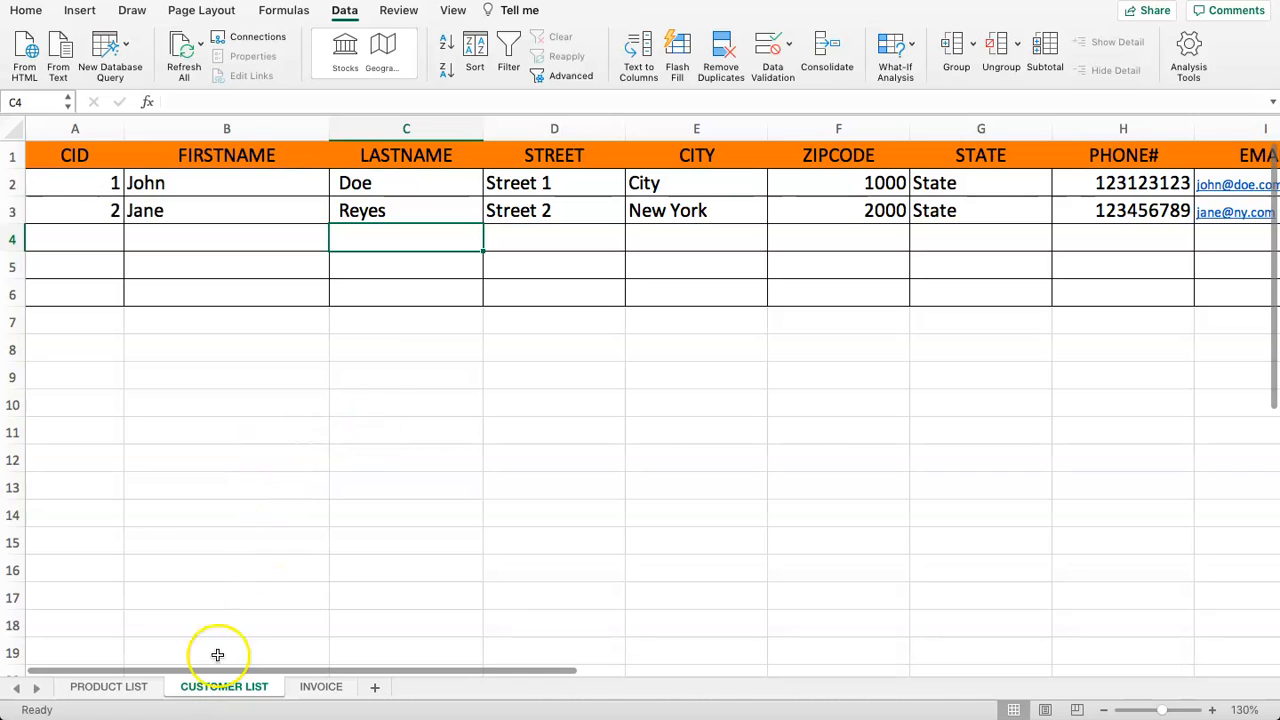
pyautogui.moveTo(206, 670); pyautogui.dragTo(512, 656)
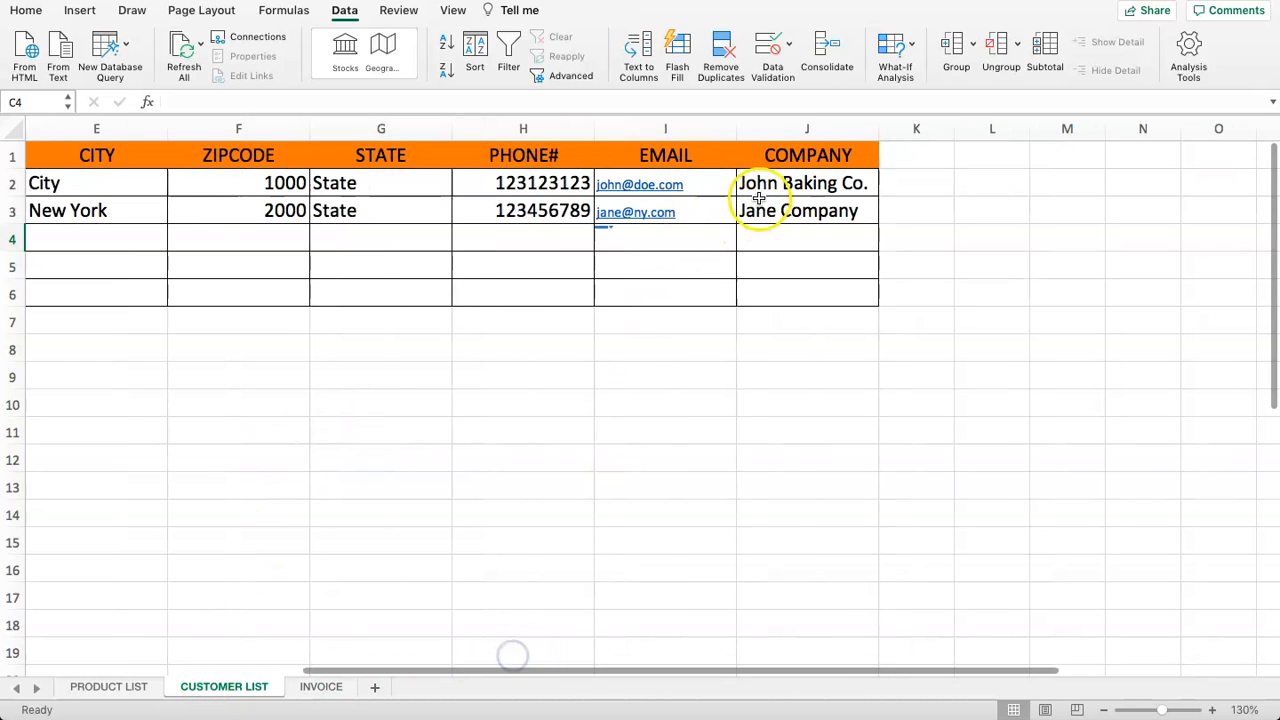
pyautogui.moveTo(759, 195); pyautogui.dragTo(786, 209)
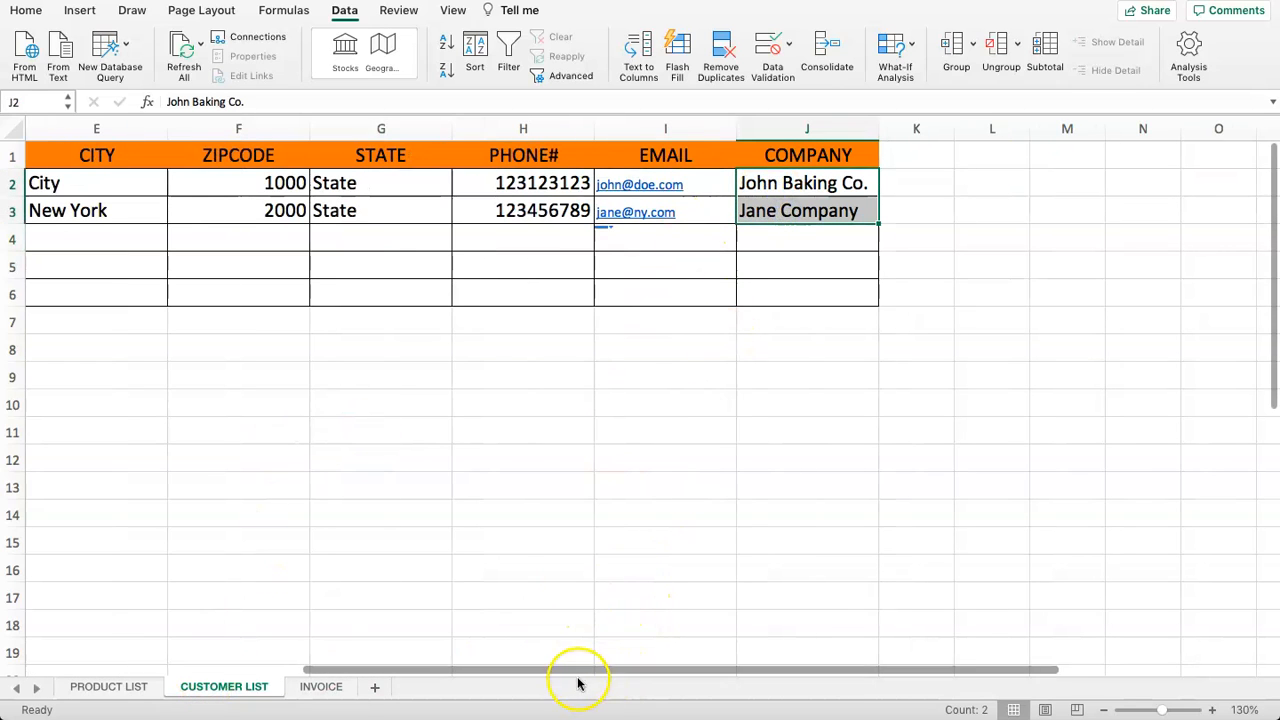
pyautogui.moveTo(577, 674); pyautogui.dragTo(209, 663)
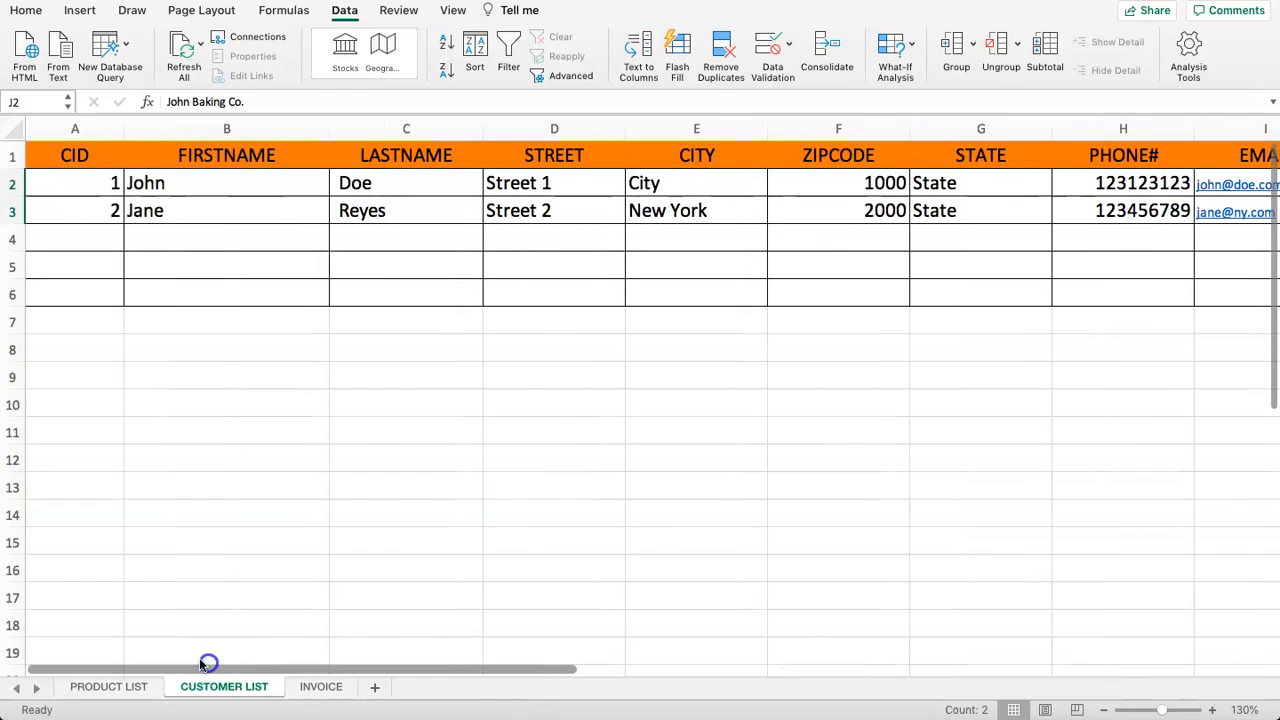
pyautogui.click(318, 687)
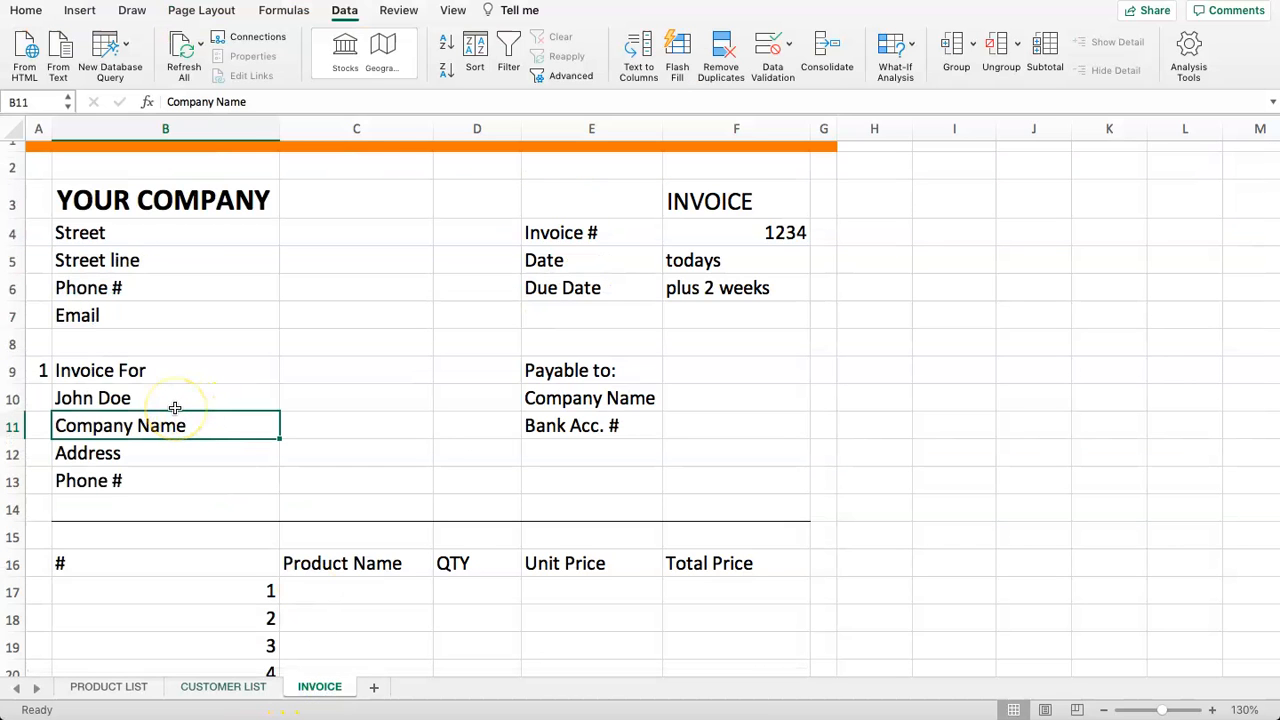
pyautogui.click(40, 372)
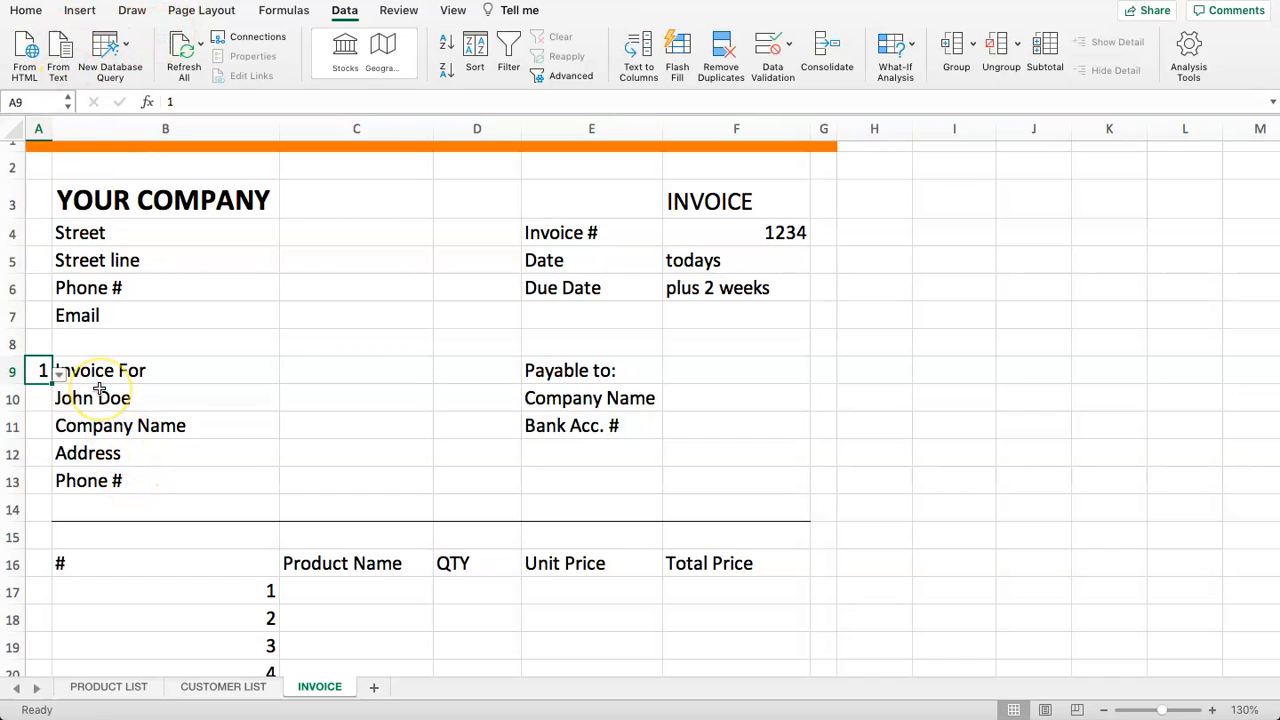
# Start a VLOOKUP formula in B11 with A9 as the lookup value and 'CUSTOMER LIST'!A2:J6 as the table array
pyautogui.click(177, 420)
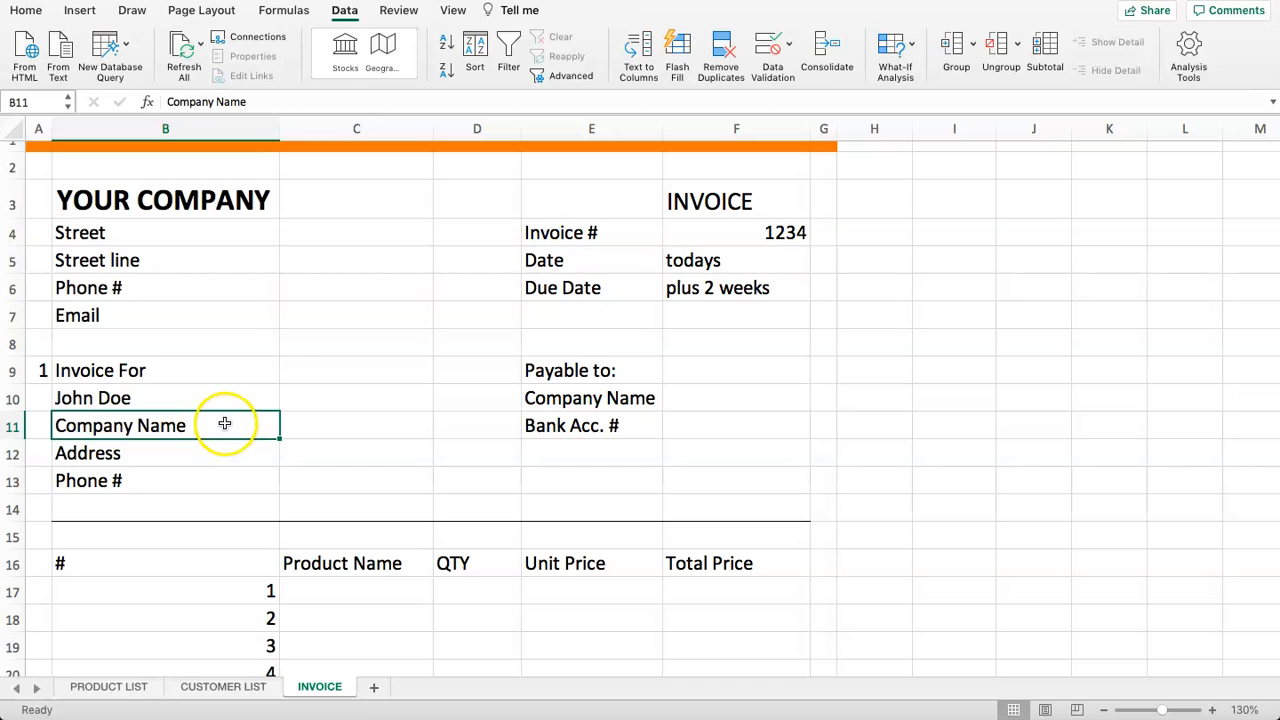
pyautogui.write('=VL')
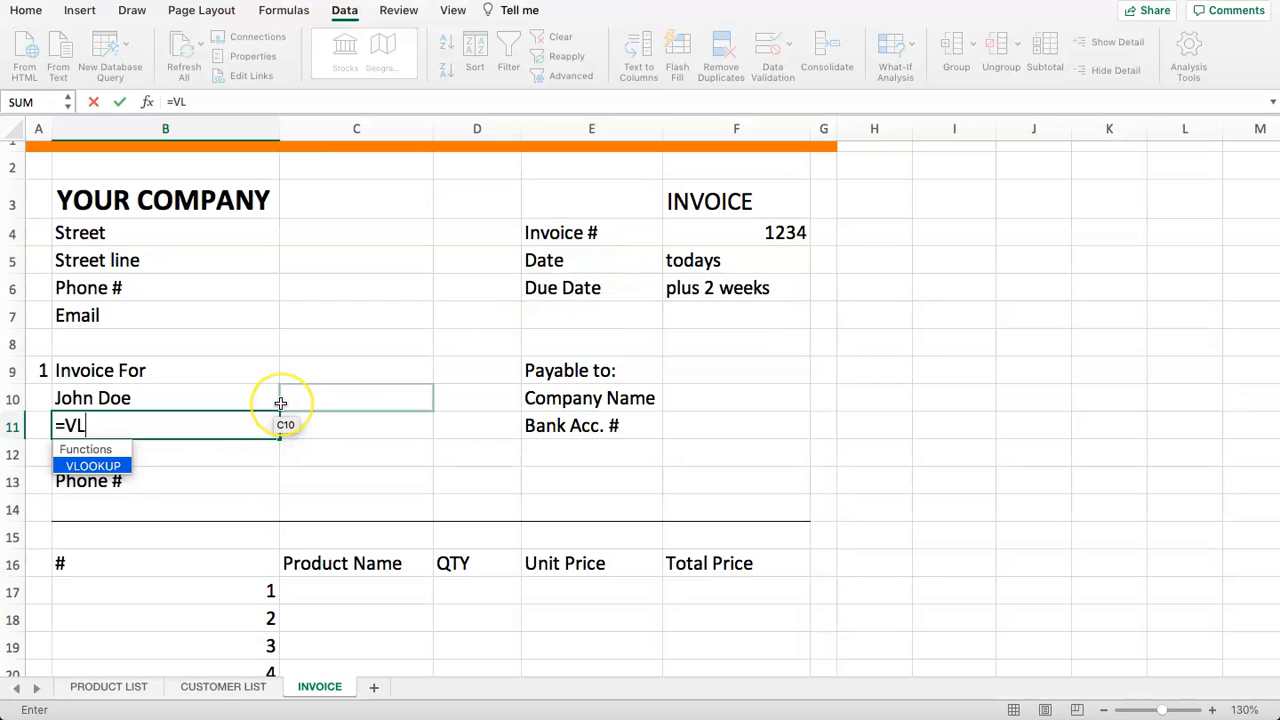
pyautogui.write('OOKUP(')
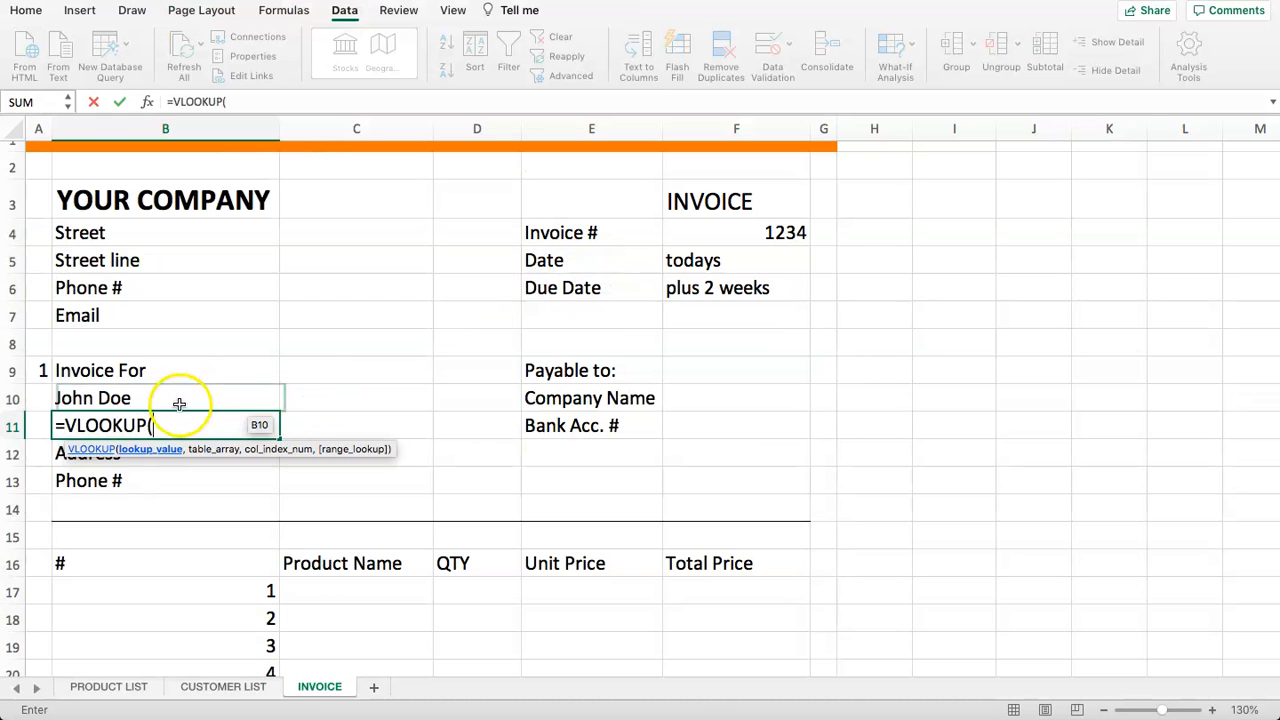
pyautogui.click(42, 371)
pyautogui.write(',')
pyautogui.click(224, 687)
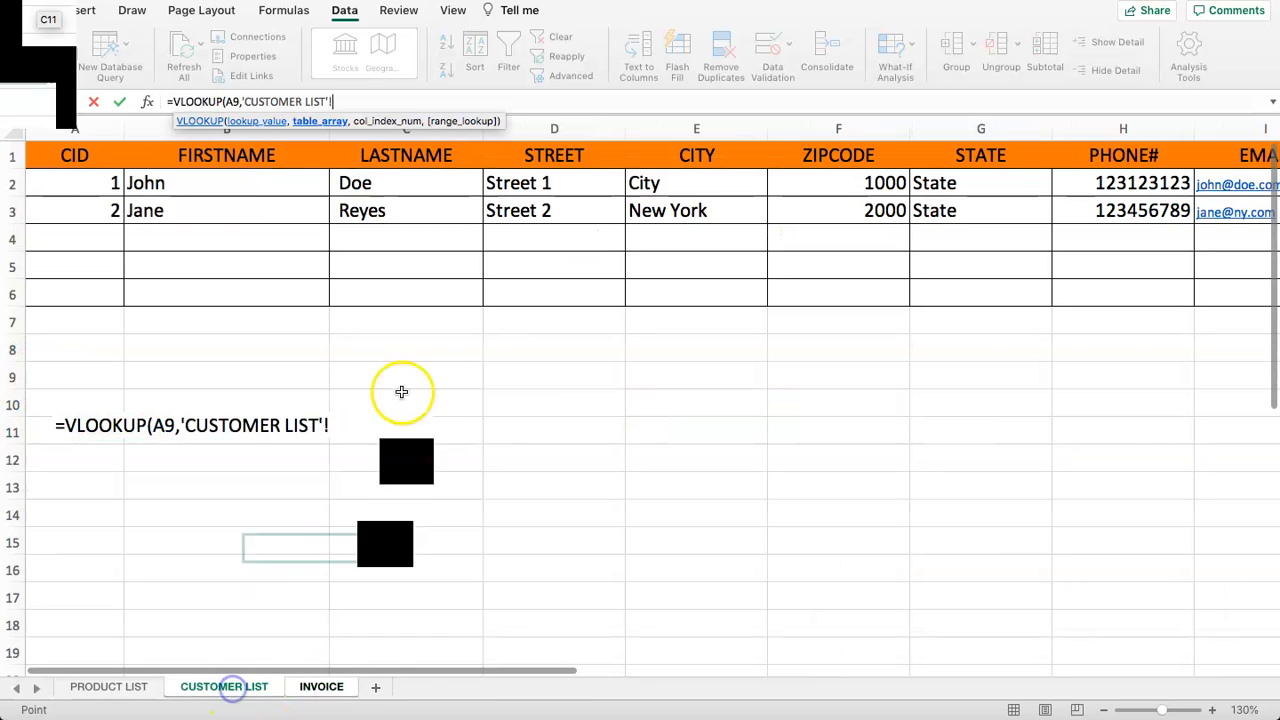
pyautogui.moveTo(68, 184); pyautogui.dragTo(1137, 286)
pyautogui.write(',')
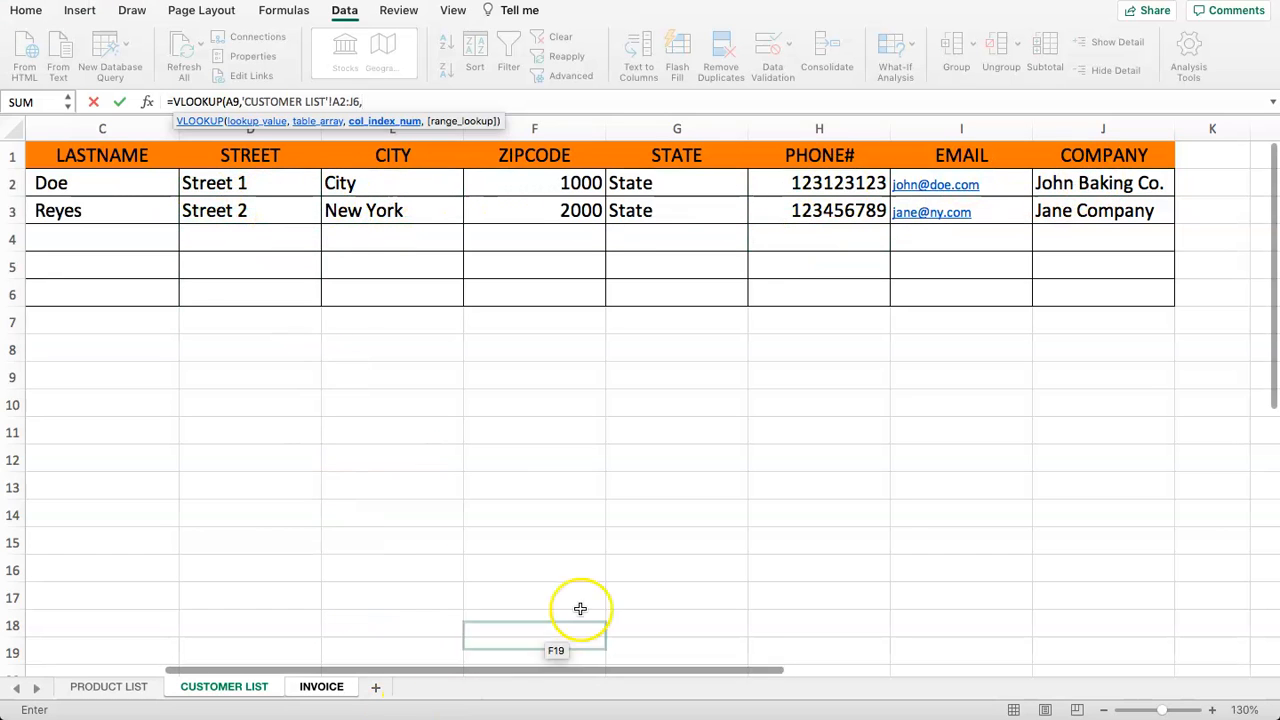
# Complete B11's VLOOKUP with column index 10 for COMPANY and FALSE for an exact match
pyautogui.moveTo(508, 671); pyautogui.dragTo(371, 657)
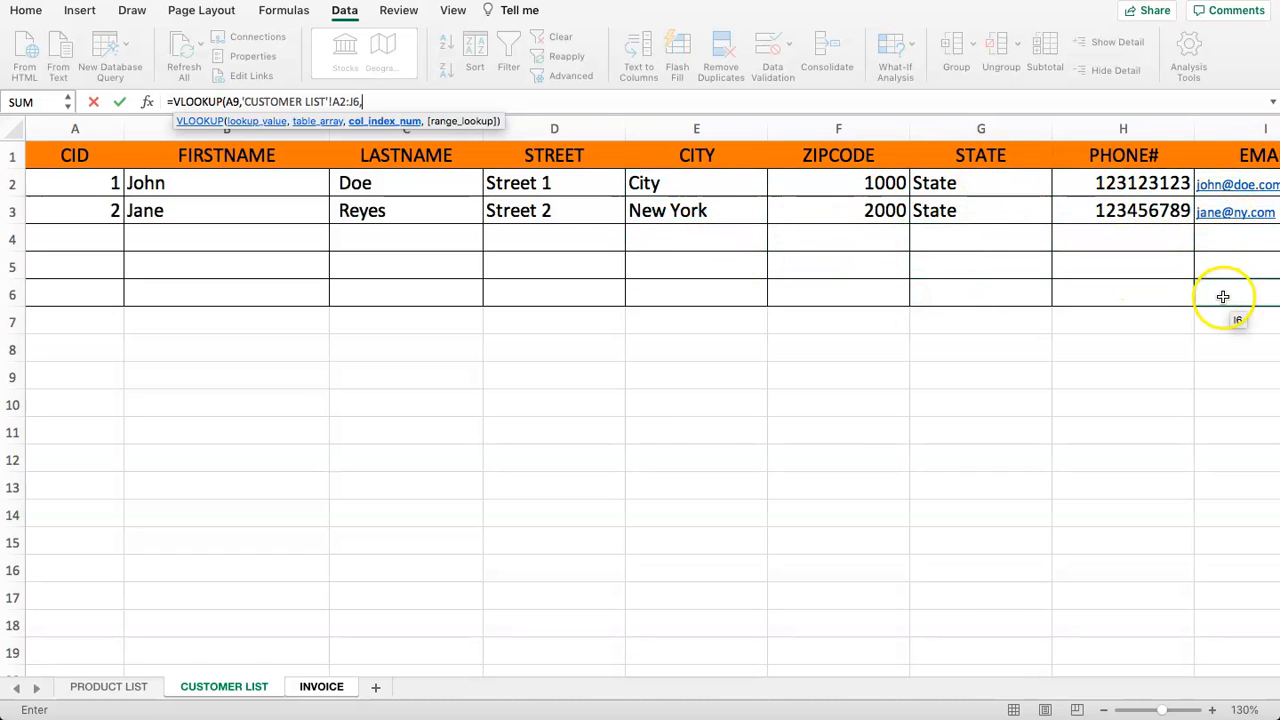
pyautogui.moveTo(458, 669); pyautogui.dragTo(607, 667)
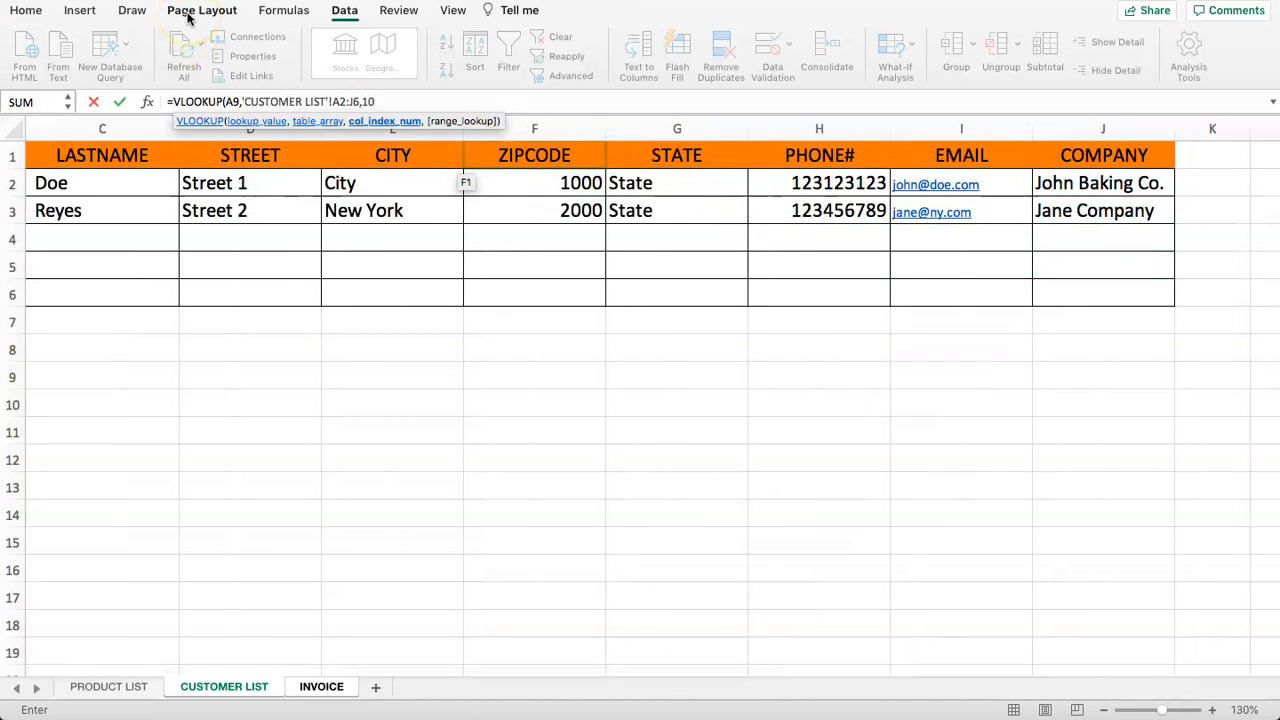
pyautogui.write(',FALSE)')
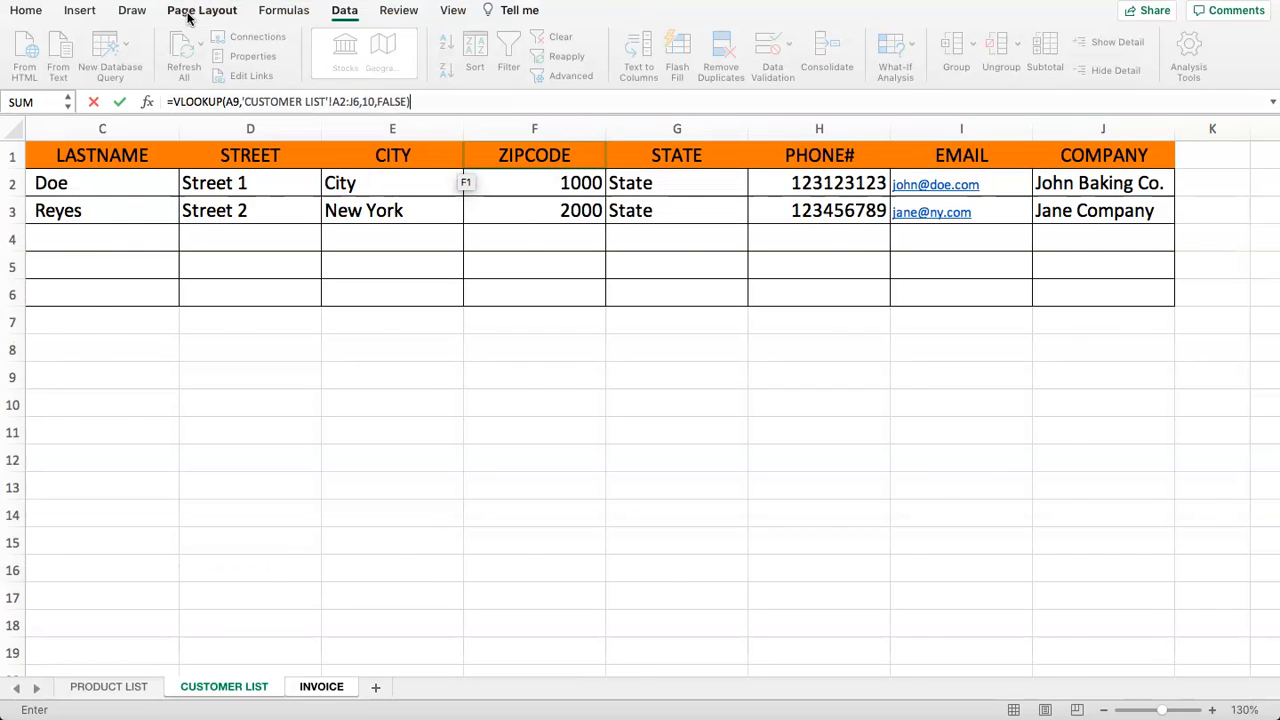
pyautogui.press('Return')
# Choose customer ID 2 in A9 and check the customer name in B10 and the company in B11
pyautogui.click(129, 401)
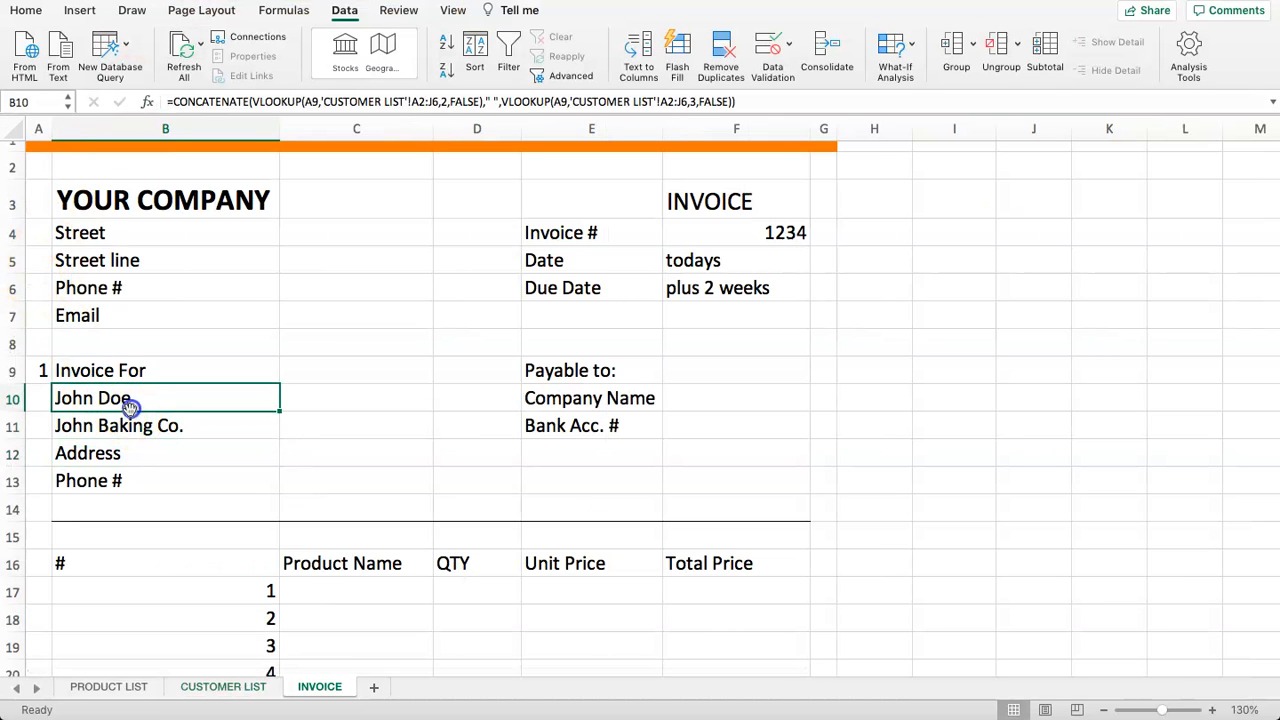
pyautogui.click(40, 366)
pyautogui.click(60, 373)
pyautogui.click(46, 412)
pyautogui.click(177, 408)
pyautogui.click(140, 440)
pyautogui.click(46, 376)
pyautogui.click(88, 450)
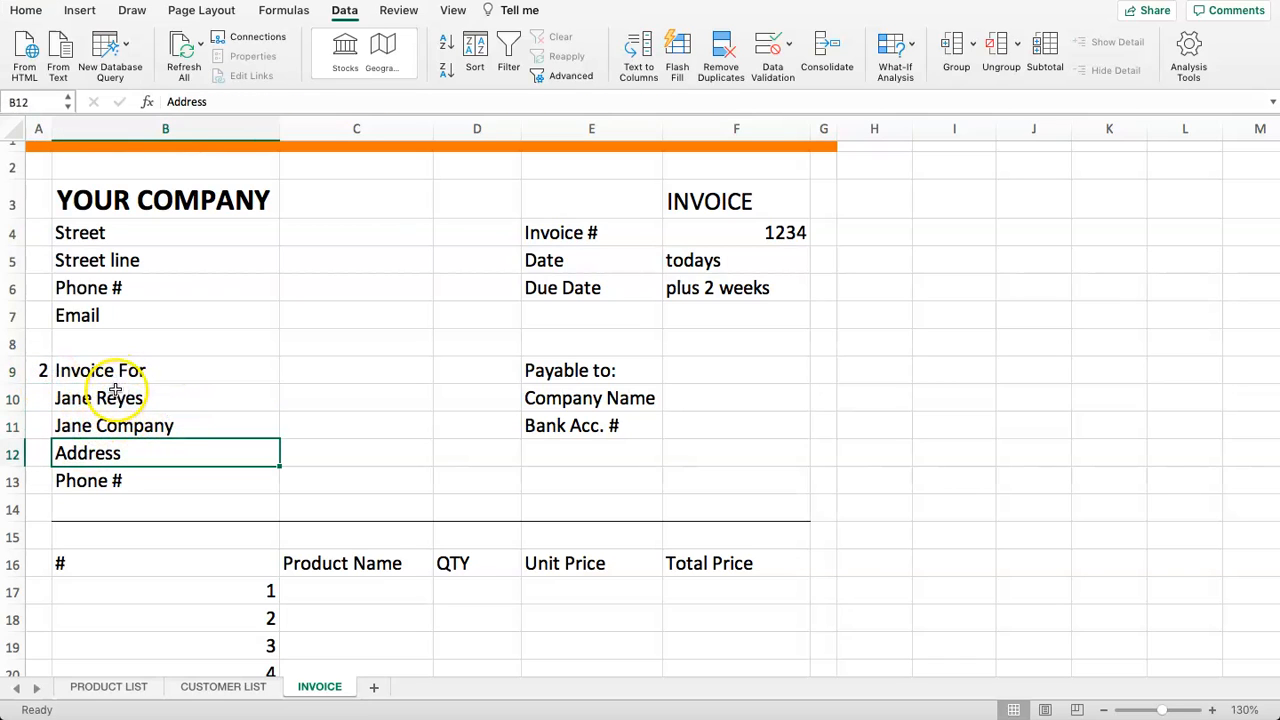
pyautogui.write('=')
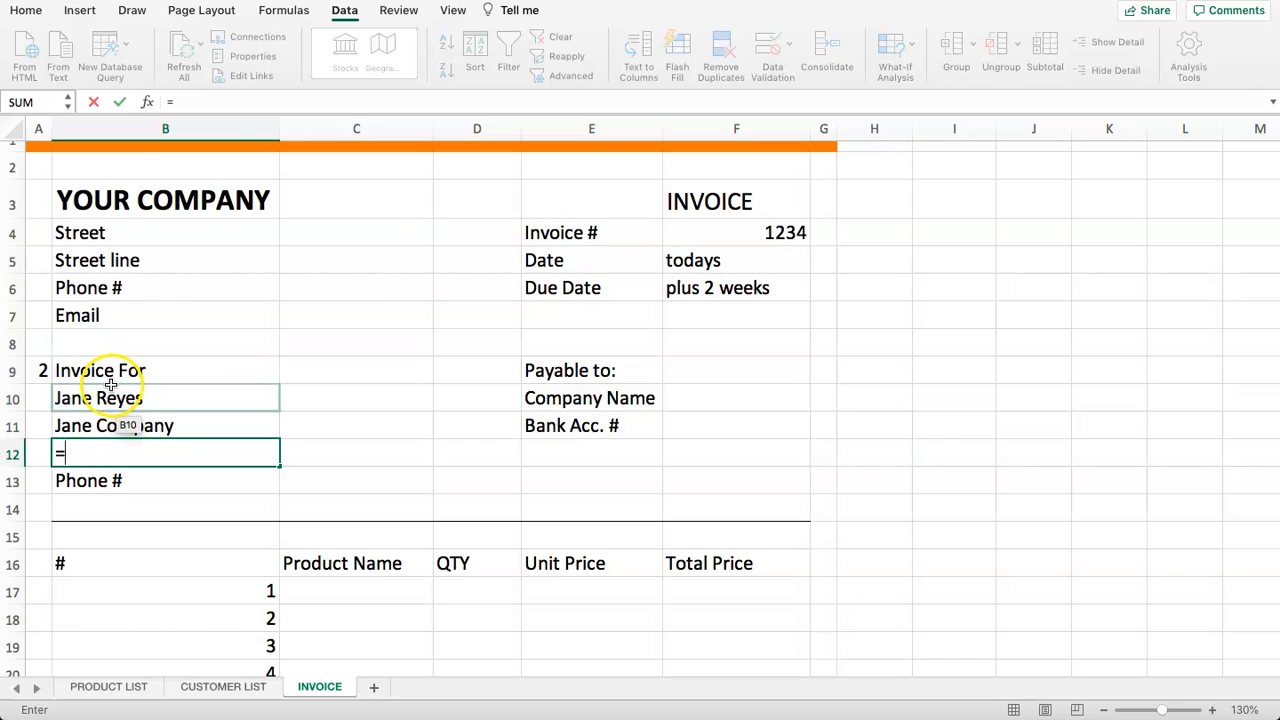
pyautogui.press('Escape')
pyautogui.click(112, 370)
pyautogui.click(124, 397)
pyautogui.click(121, 456)
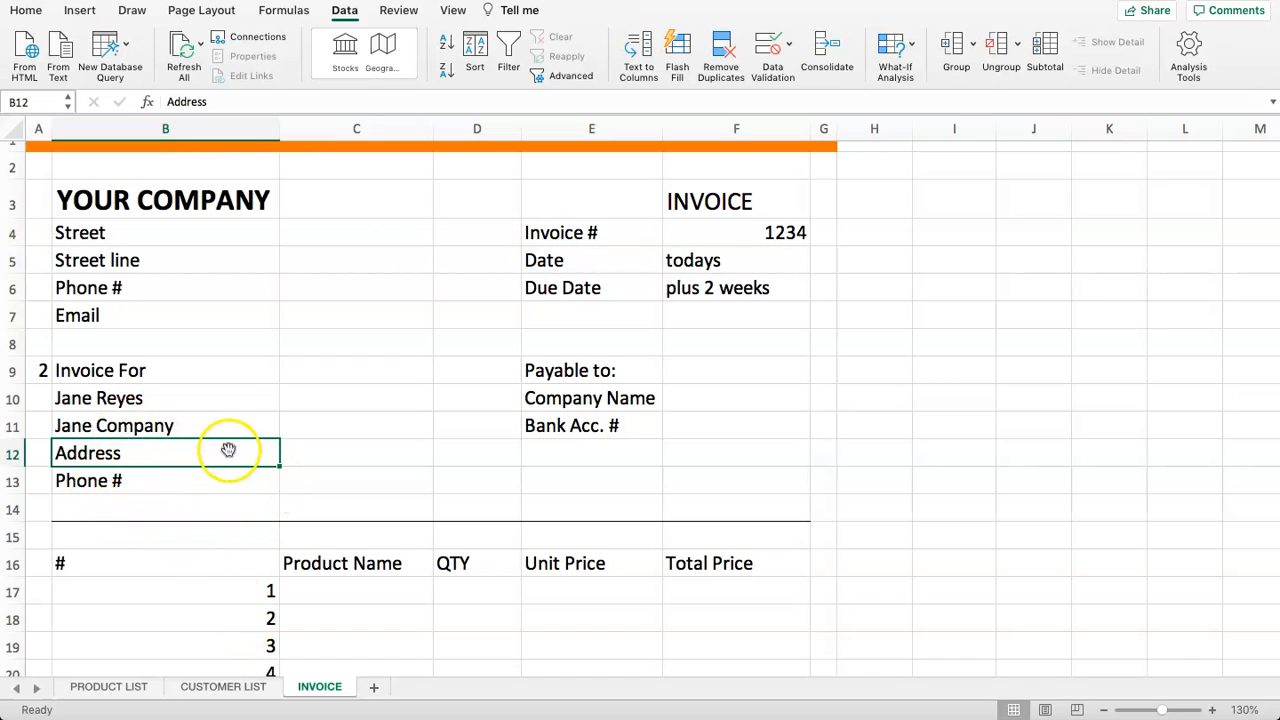
pyautogui.write('=')
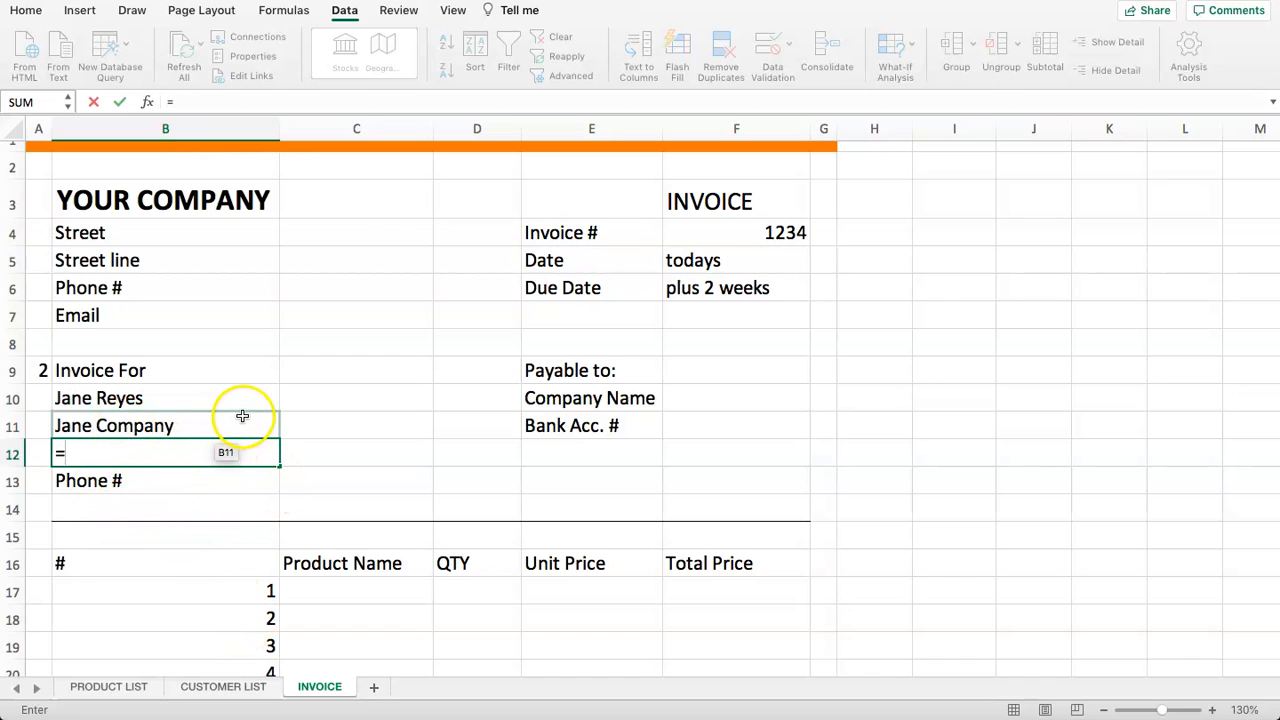
pyautogui.write('VLOOKUP')
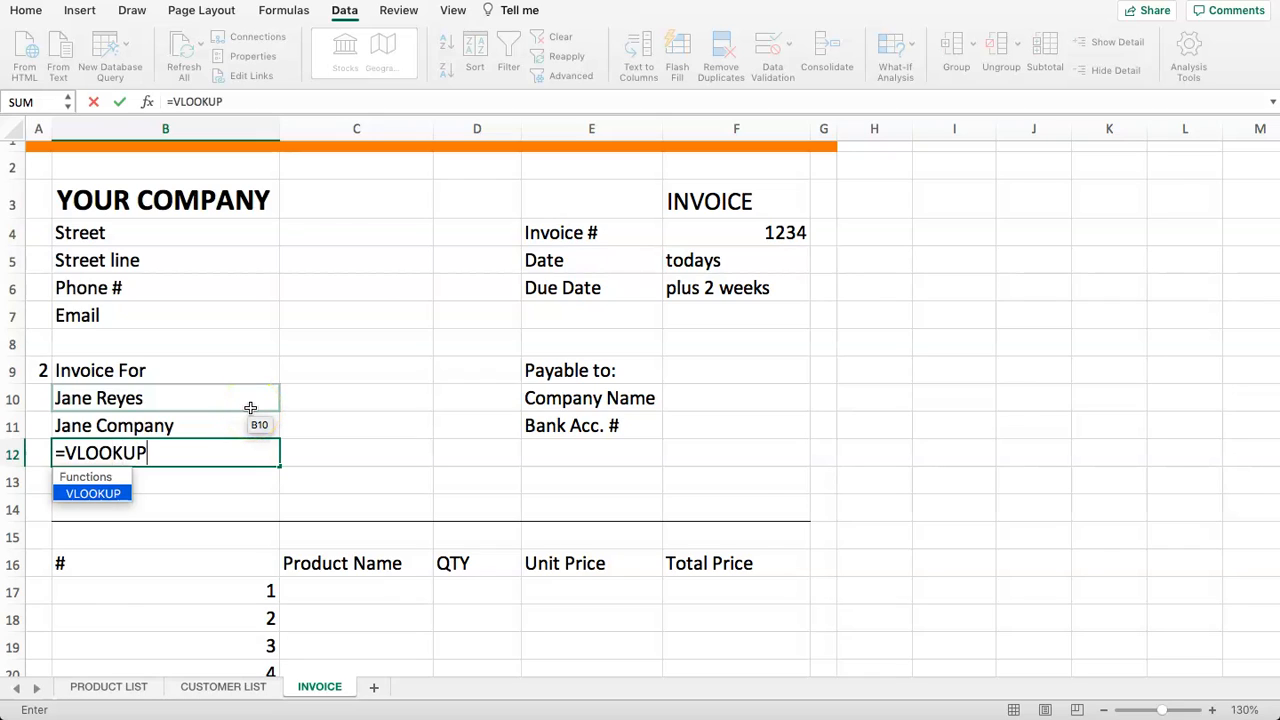
pyautogui.write('(')
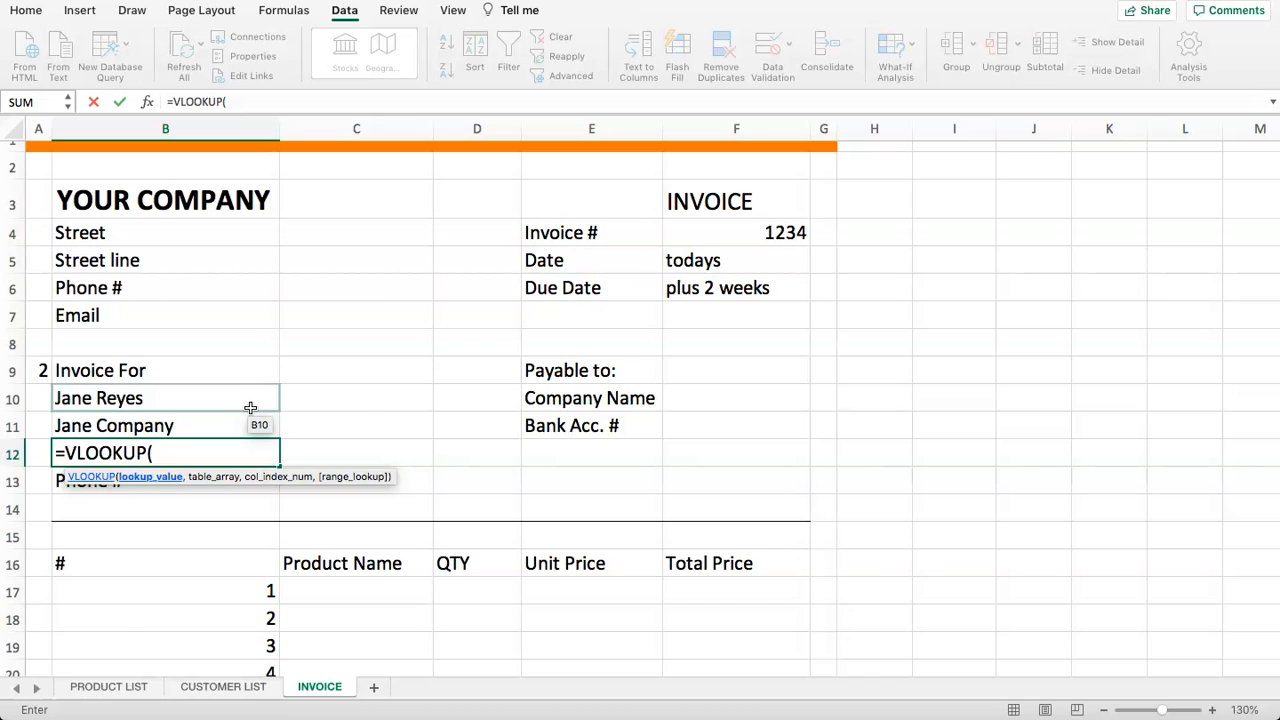
pyautogui.press('Escape')
# Review the address columns on the CUSTOMER LIST sheet and select K2, the empty cell beside the COMPANY column
pyautogui.click(208, 687)
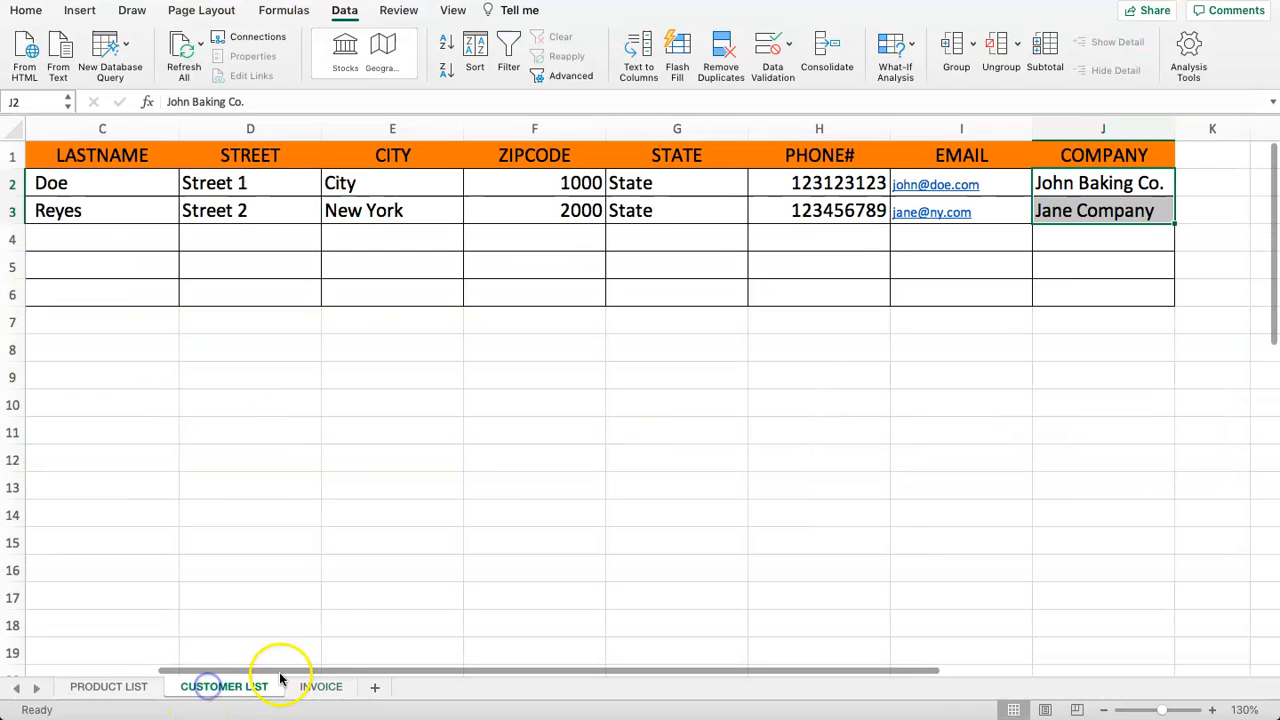
pyautogui.click(713, 203)
pyautogui.click(519, 198)
pyautogui.click(357, 186)
pyautogui.click(1188, 180)
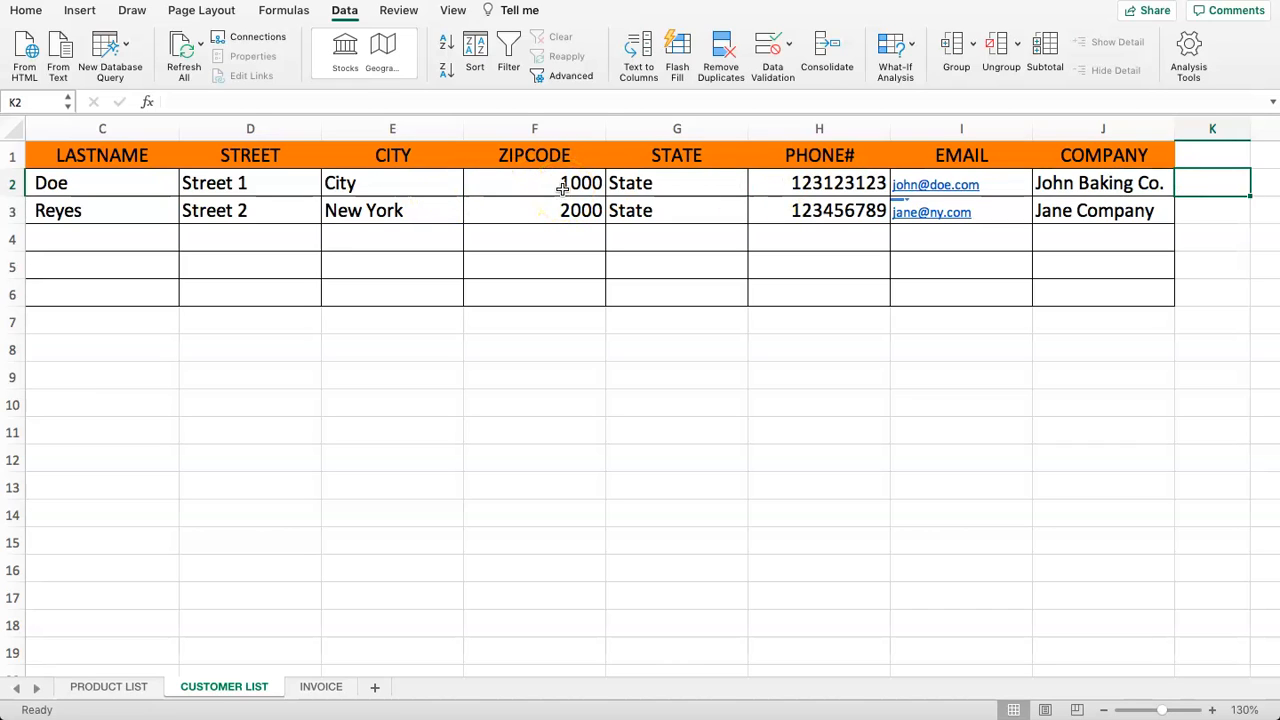
pyautogui.write('=')
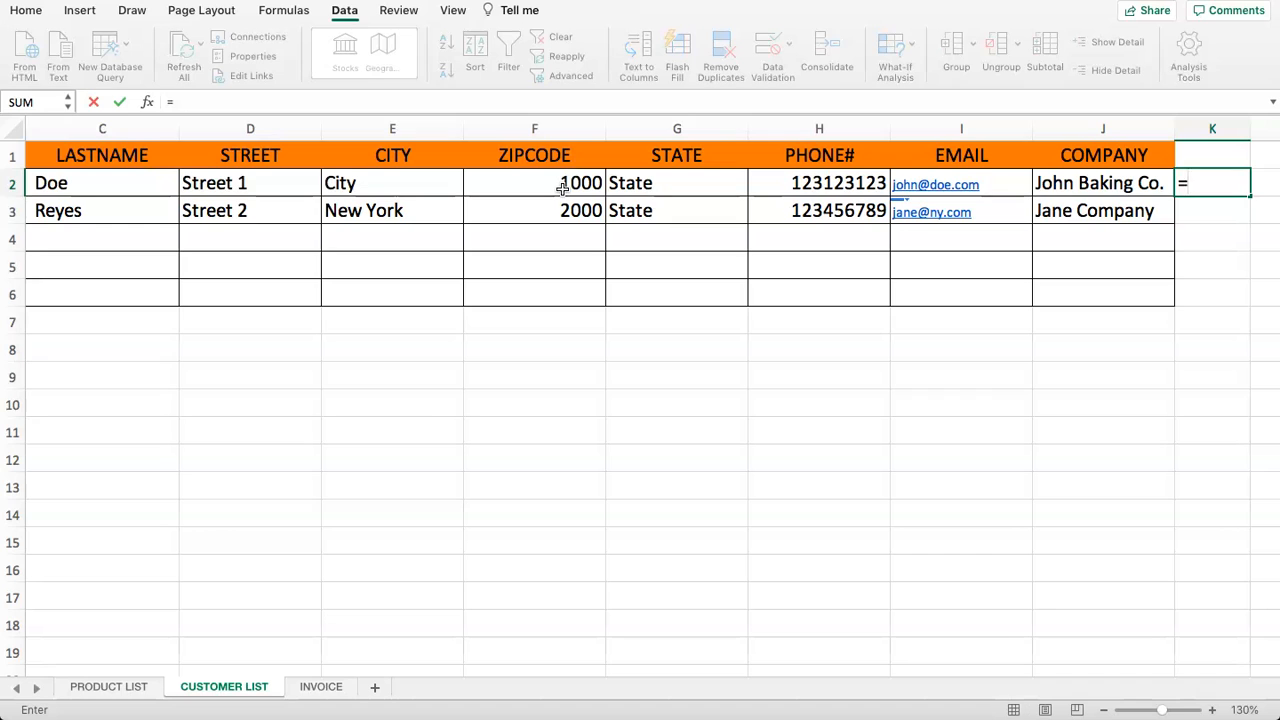
pyautogui.write('CONC')
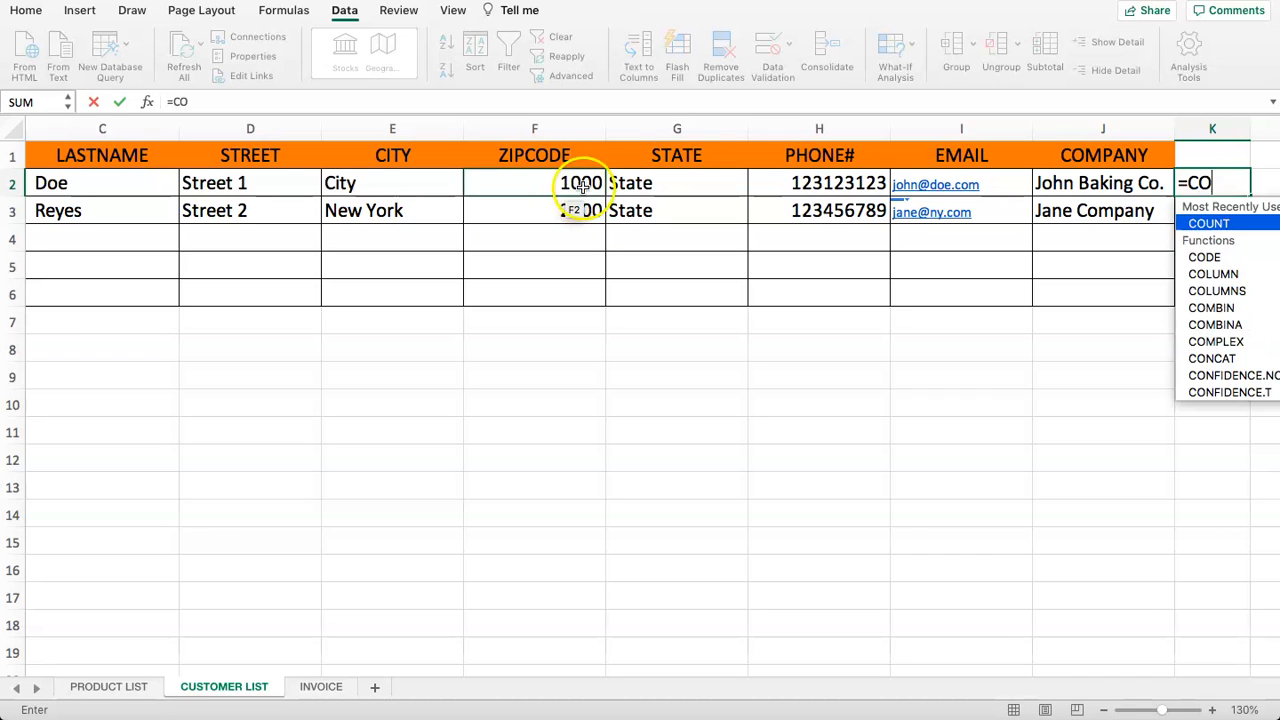
pyautogui.press('BackSpace')
pyautogui.write('NCA')
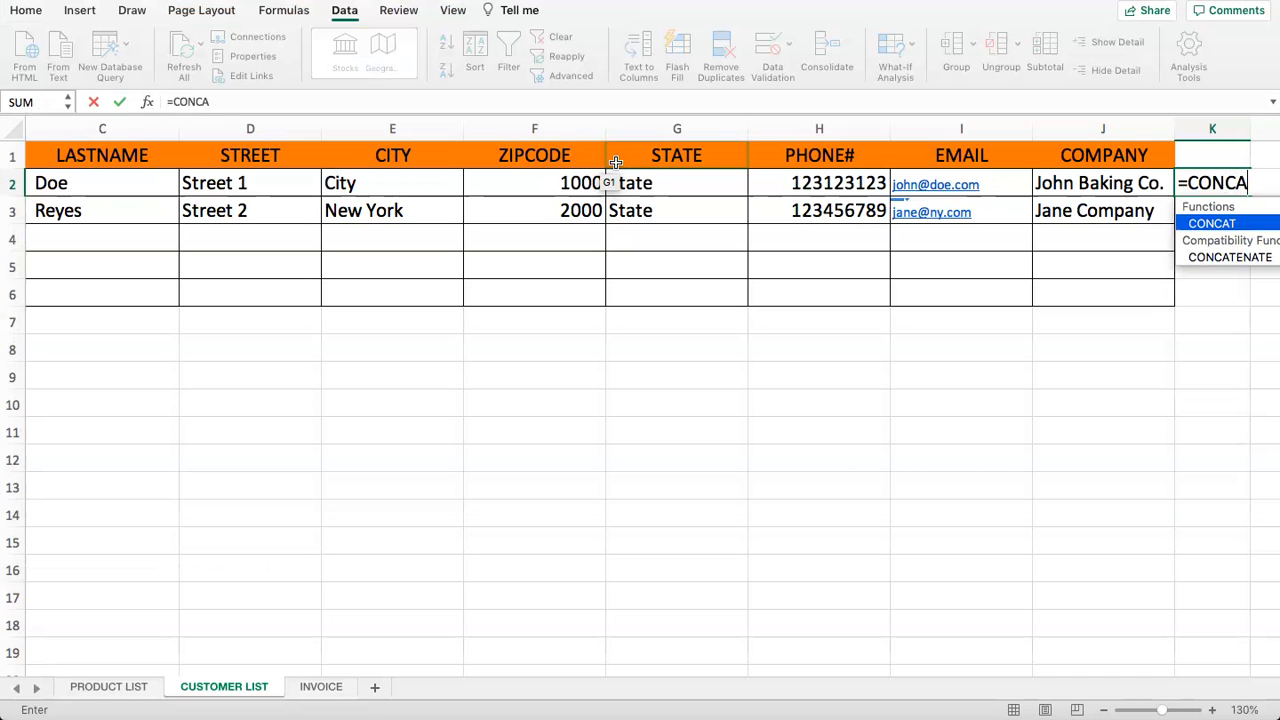
pyautogui.write('T')
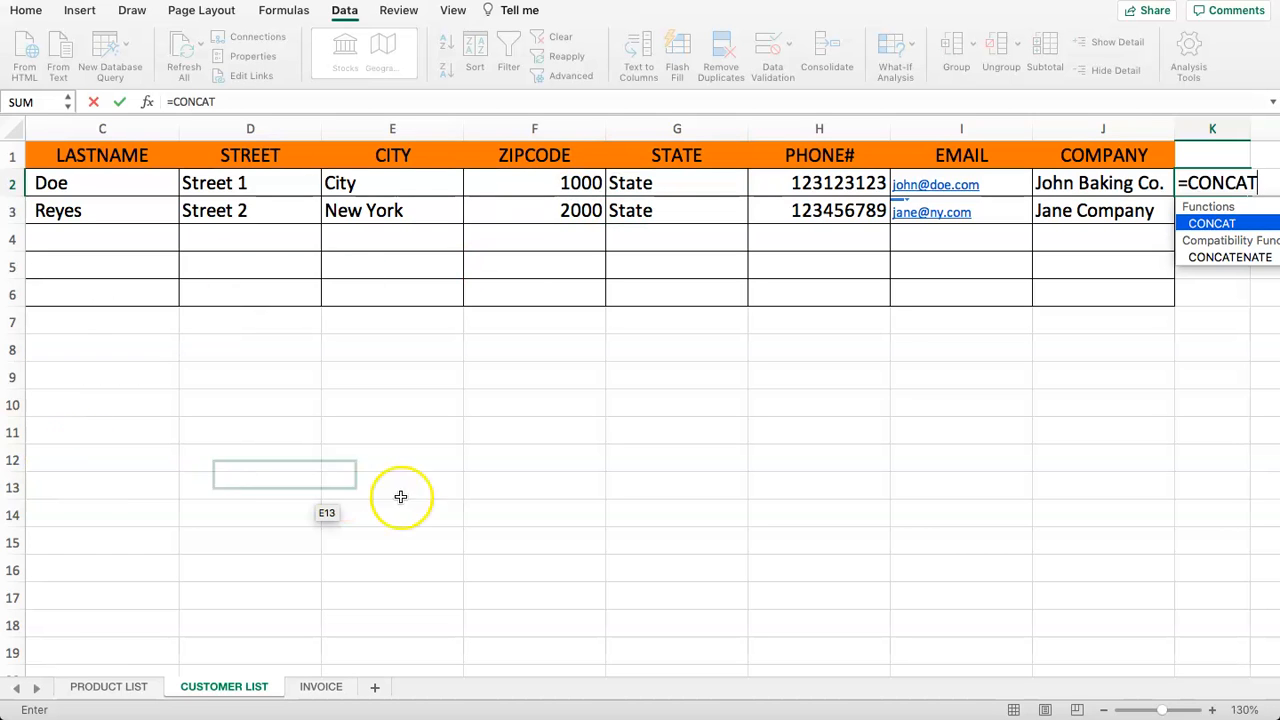
pyautogui.press('Escape')
pyautogui.press('Escape')
# Start a CONCATENATE formula in K2 on the CUSTOMER LIST sheet
pyautogui.hscroll(5, 667, 371)
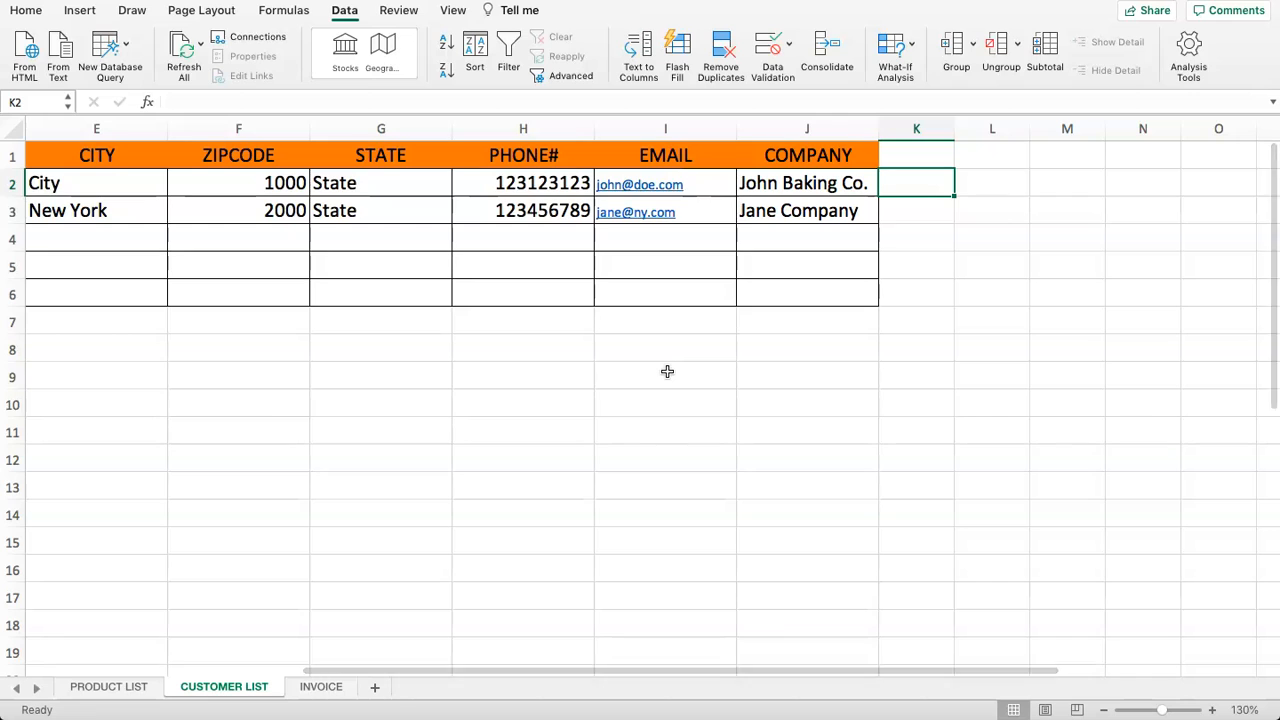
pyautogui.write('=')
pyautogui.write('CONC')
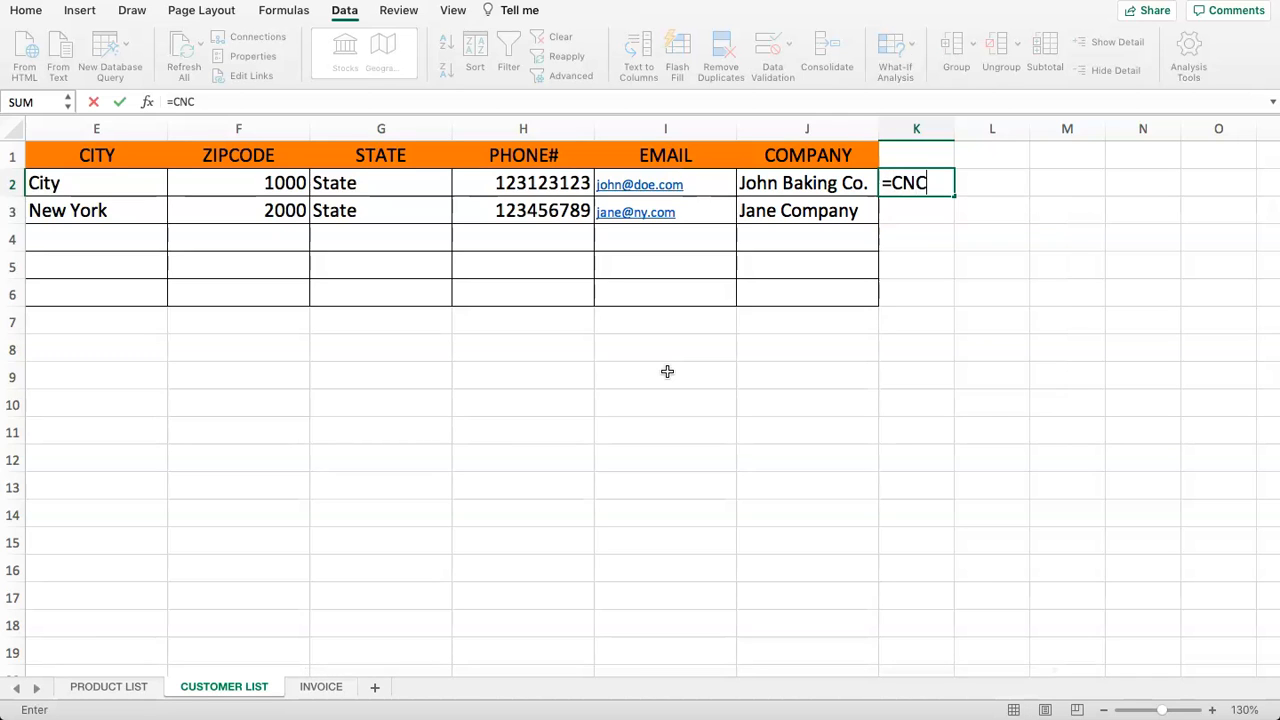
pyautogui.press('BackSpace')
pyautogui.press('BackSpace')
pyautogui.write('ONCATE(')
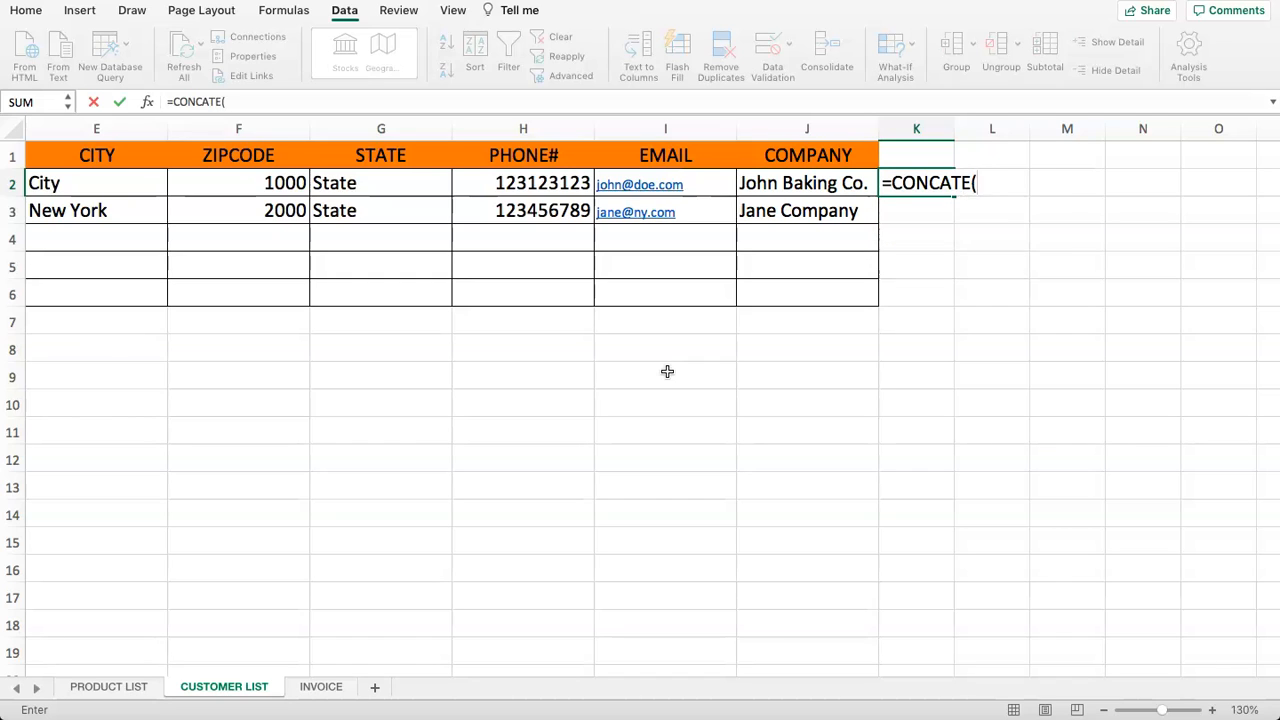
pyautogui.press('BackSpace')
pyautogui.press('BackSpace')
pyautogui.write('ENATE(')
# Use the street cell D2 as the first CONCATENATE text, followed by a " " separator
pyautogui.moveTo(680, 462); pyautogui.dragTo(483, 407)
pyautogui.click(278, 179)
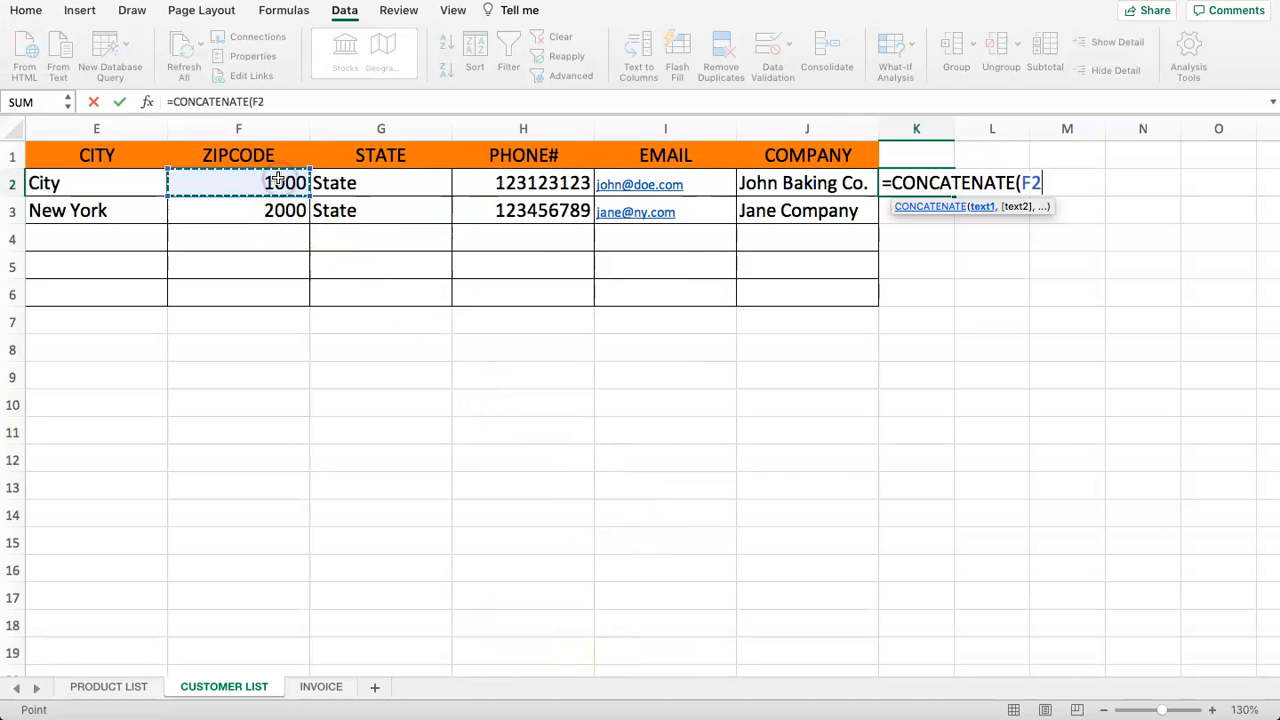
pyautogui.press('Left')
pyautogui.press('Left')
pyautogui.press('Left')
pyautogui.press('Left')
pyautogui.press('Left')
pyautogui.press('Right')
pyautogui.press('Right')
pyautogui.press('Right')
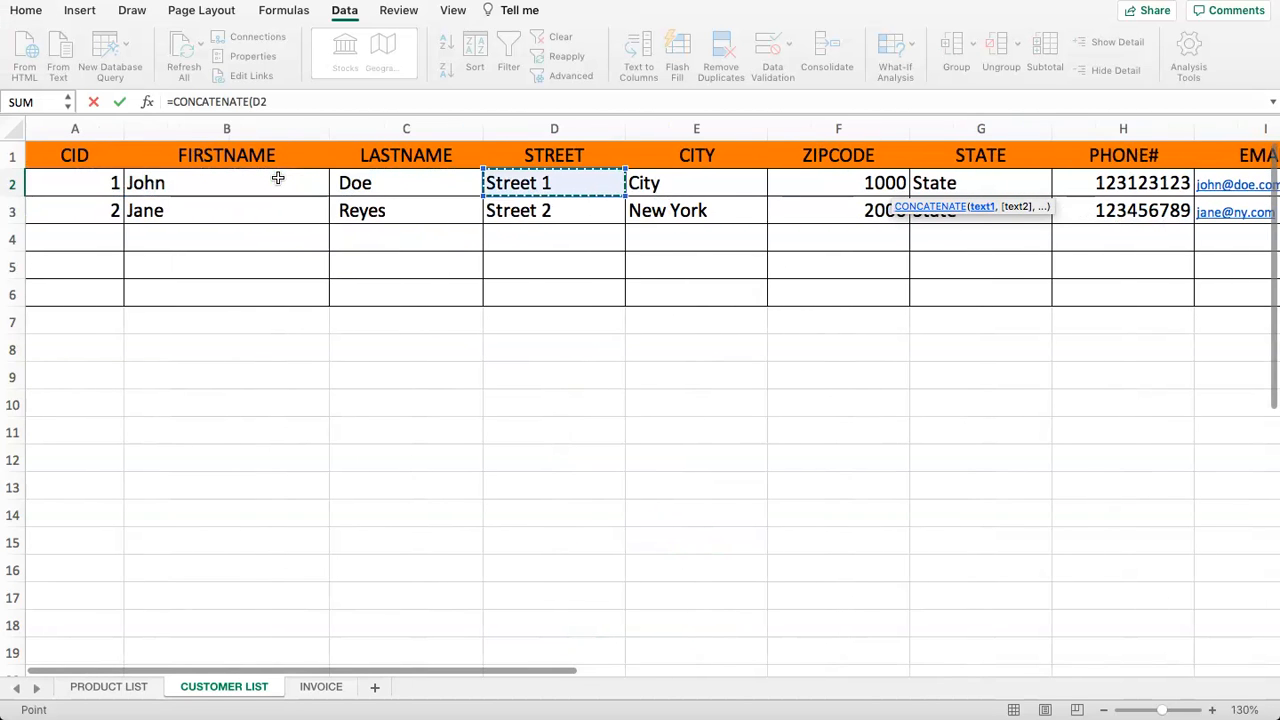
pyautogui.write('," ",')
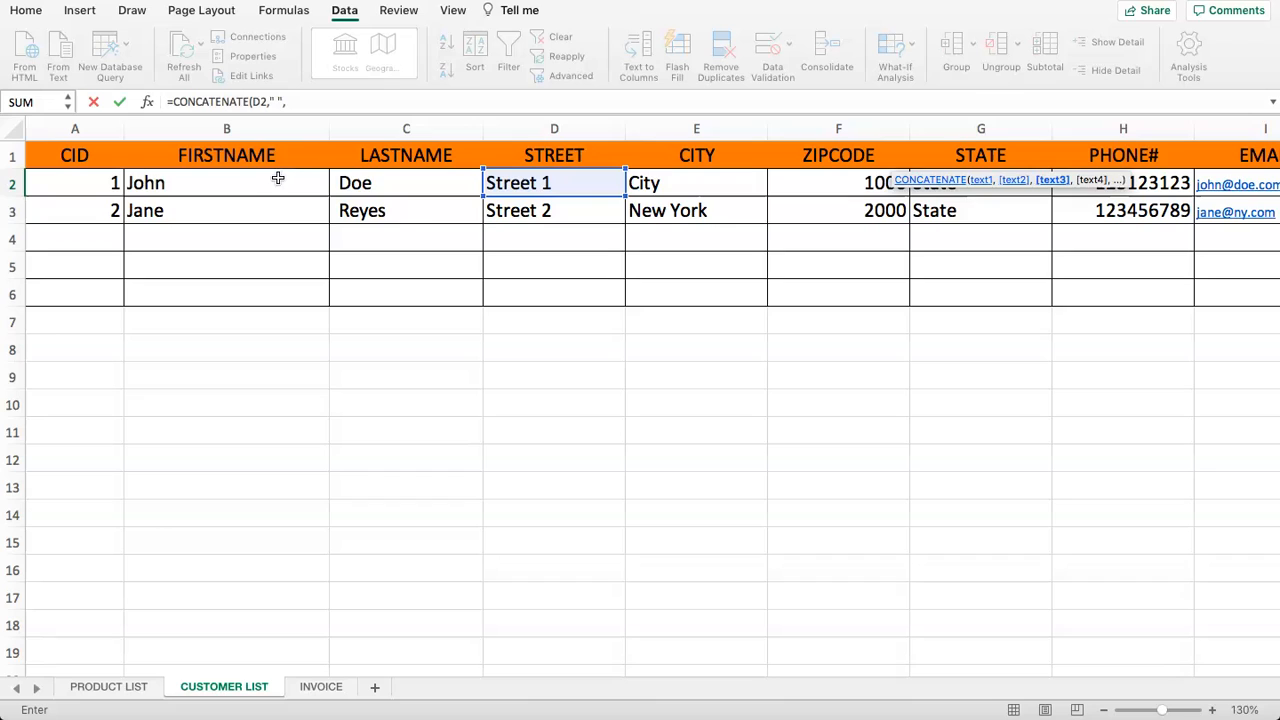
# Complete K2's CONCATENATE with city E2, zip code F2 and state G2, separated by " "
pyautogui.click(646, 184)
pyautogui.write(',')
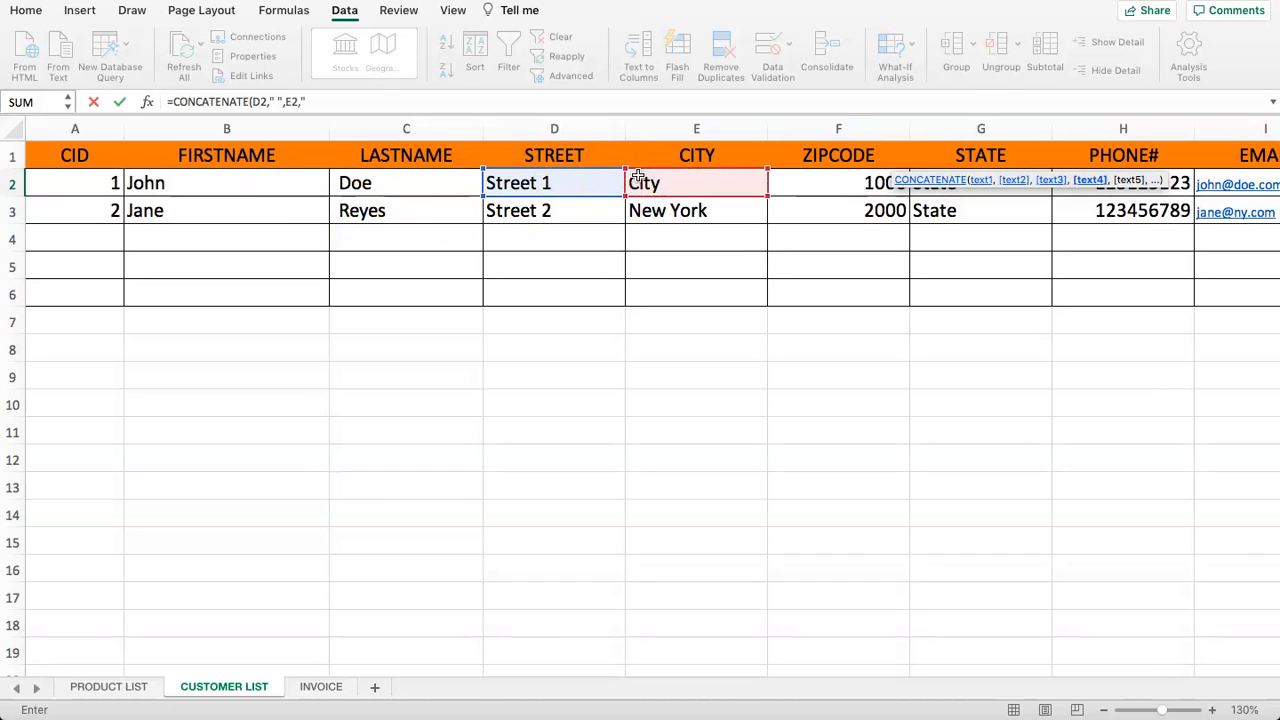
pyautogui.write('" ",E2')
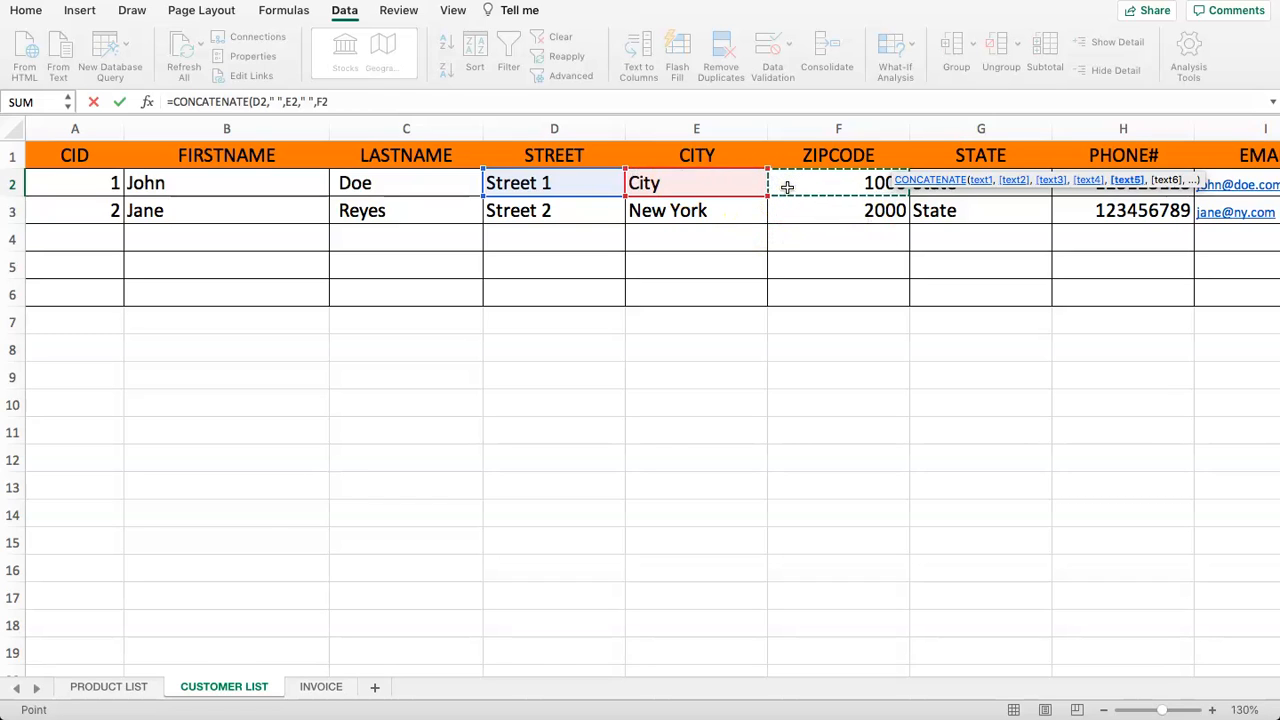
pyautogui.write('," ",')
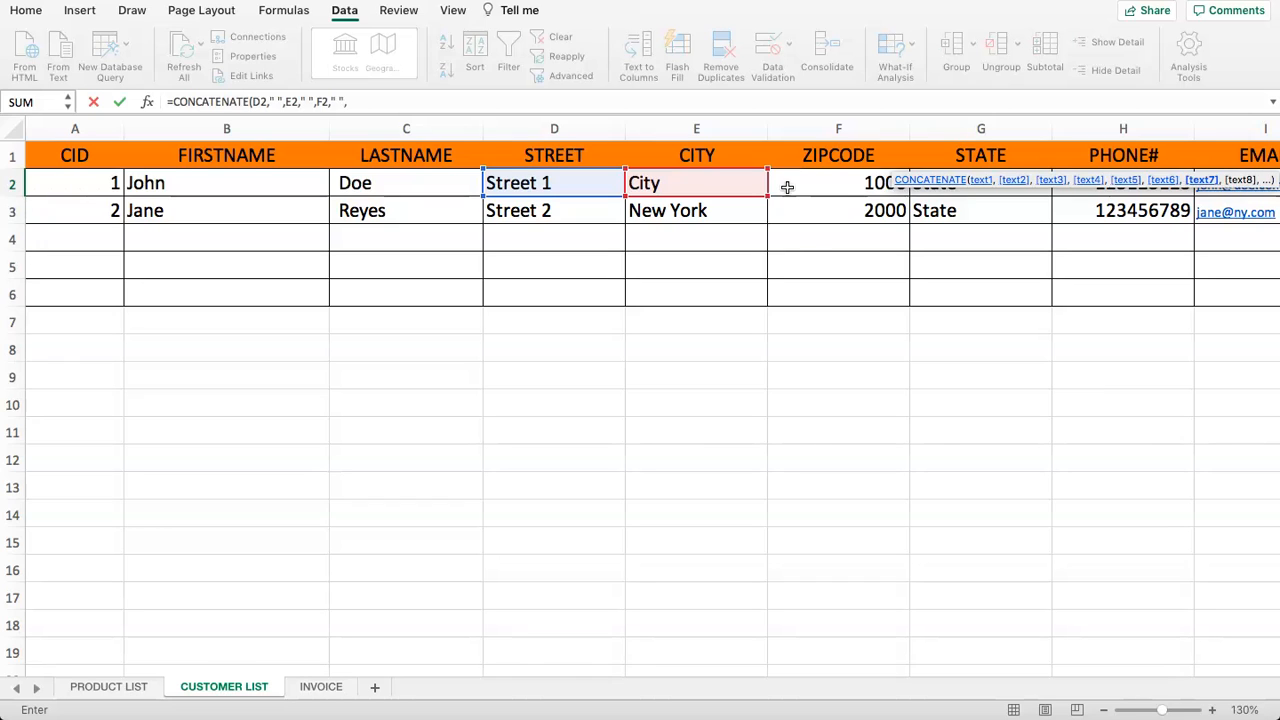
pyautogui.click(933, 215)
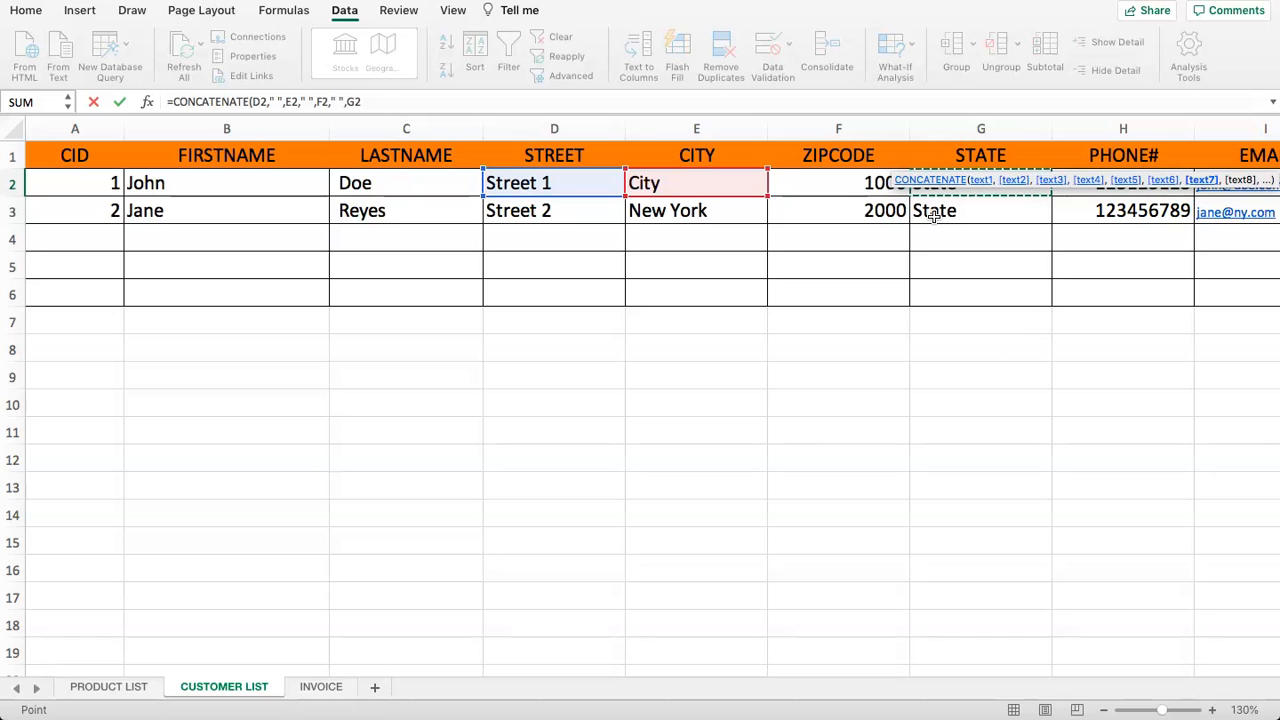
pyautogui.write(')')
pyautogui.press('Return')
# Check the combined address text in K2 along the neighbouring cells of row 2
pyautogui.press('Up')
pyautogui.press('Right')
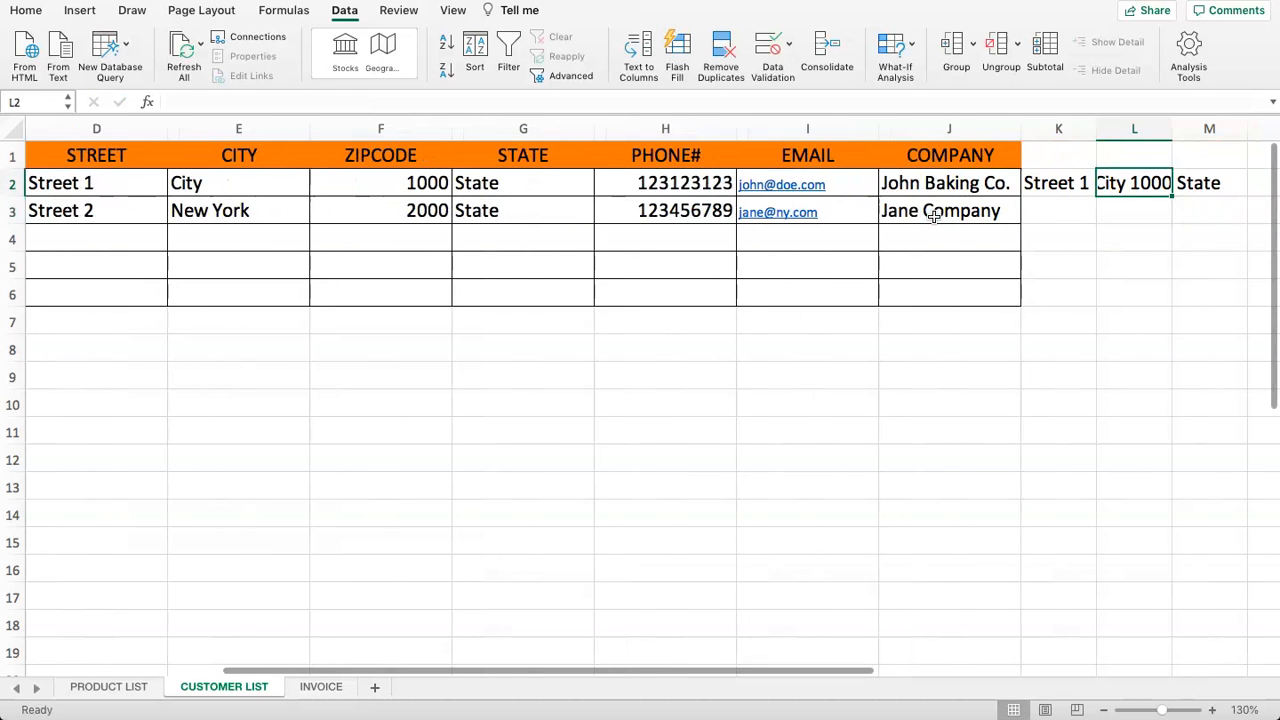
pyautogui.press('Right')
pyautogui.press('Right')
pyautogui.press('Right')
pyautogui.press('Left')
pyautogui.press('Left')
pyautogui.press('Left')
pyautogui.press('Left')
pyautogui.press('Left')
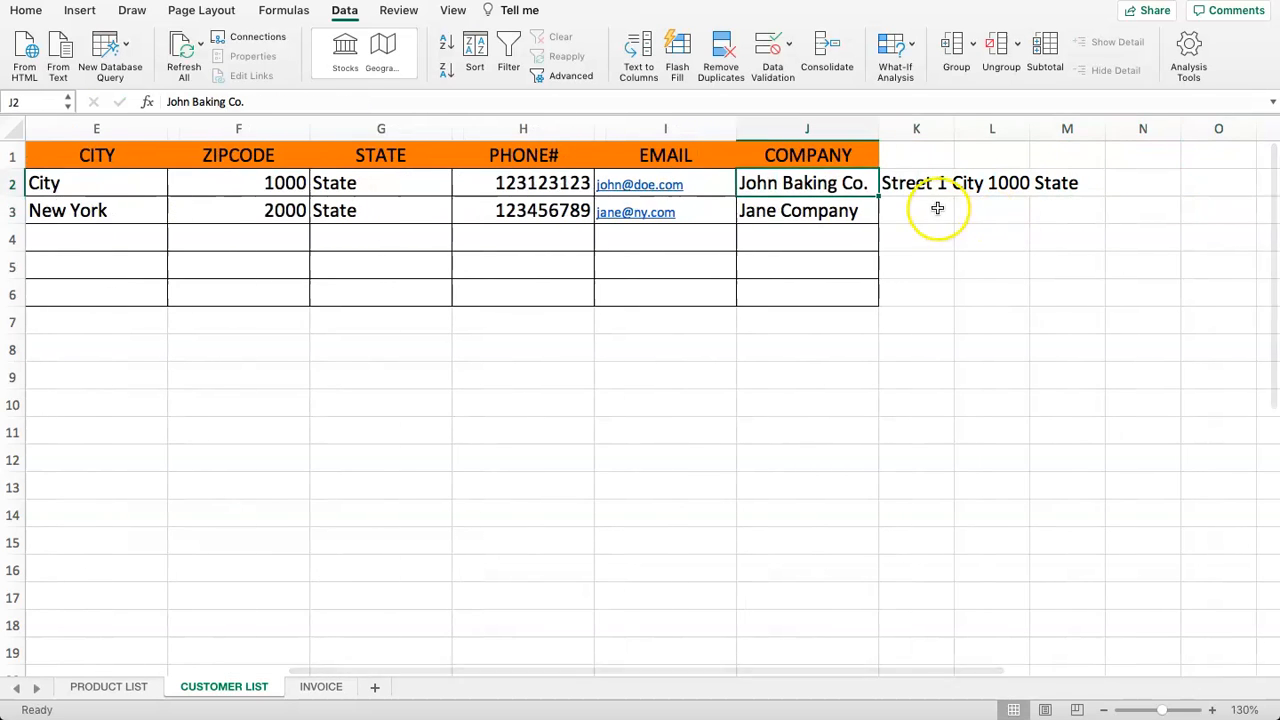
# Fill K2's CONCATENATE formula down through K6
pyautogui.click(920, 185)
pyautogui.moveTo(954, 197); pyautogui.dragTo(957, 209)
pyautogui.moveTo(948, 298); pyautogui.dragTo(948, 300)
pyautogui.click(911, 195)
# Enter "Full Street" as the header in K1
pyautogui.click(907, 155)
pyautogui.write('FU')
pyautogui.press('BackSpace')
pyautogui.write('ull Street')
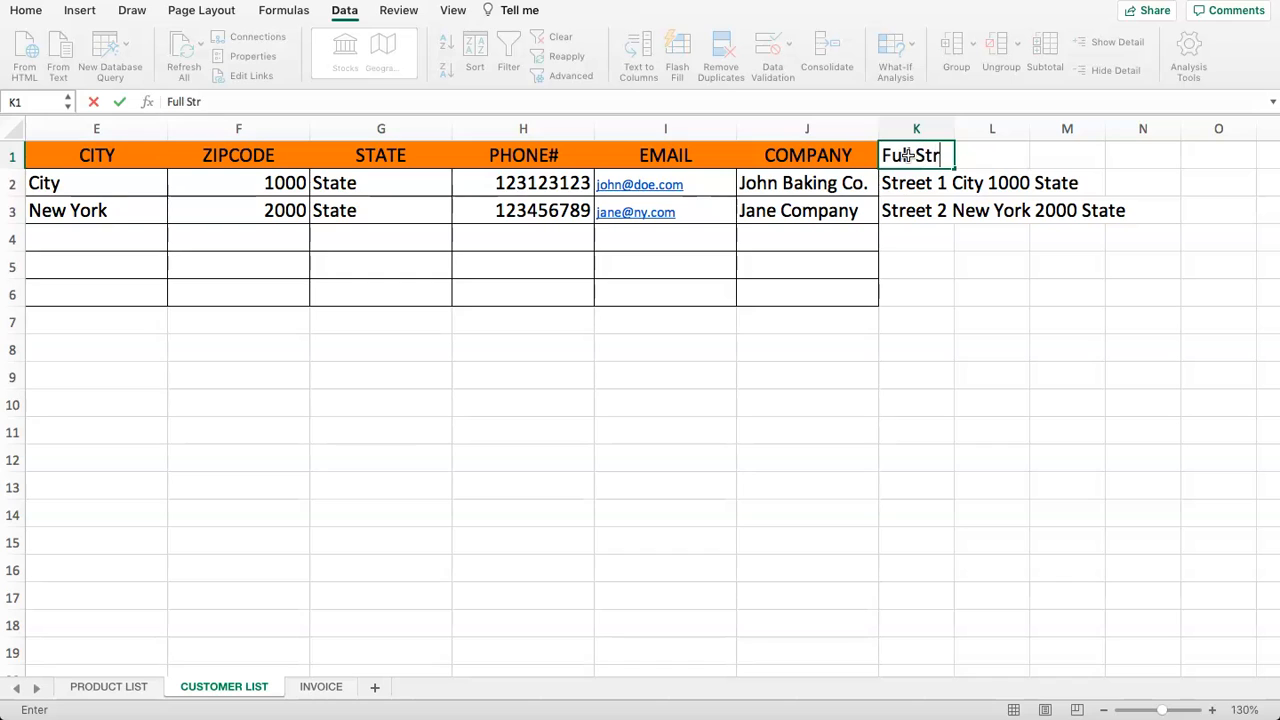
pyautogui.press('Return')
# Replace the header text in K1 with ADDRESS
pyautogui.click(907, 155)
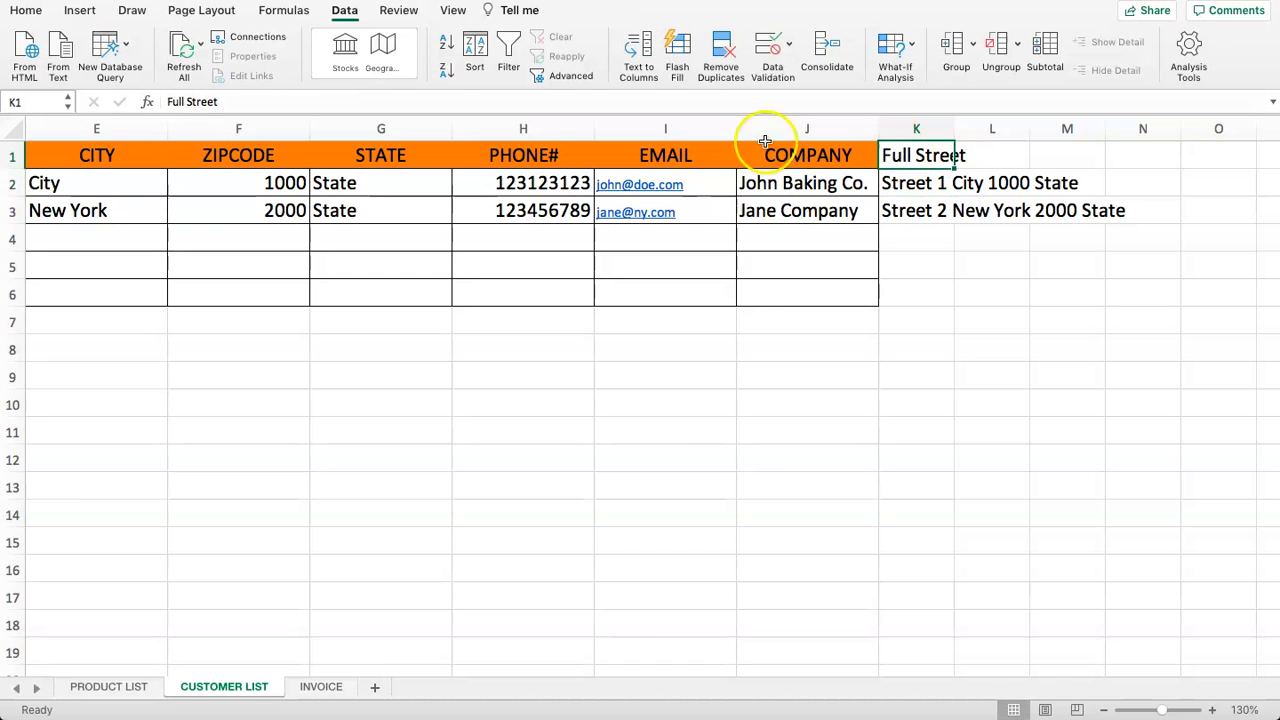
pyautogui.doubleClick(200, 102)
pyautogui.write('ADDRESS')
pyautogui.press('Return')
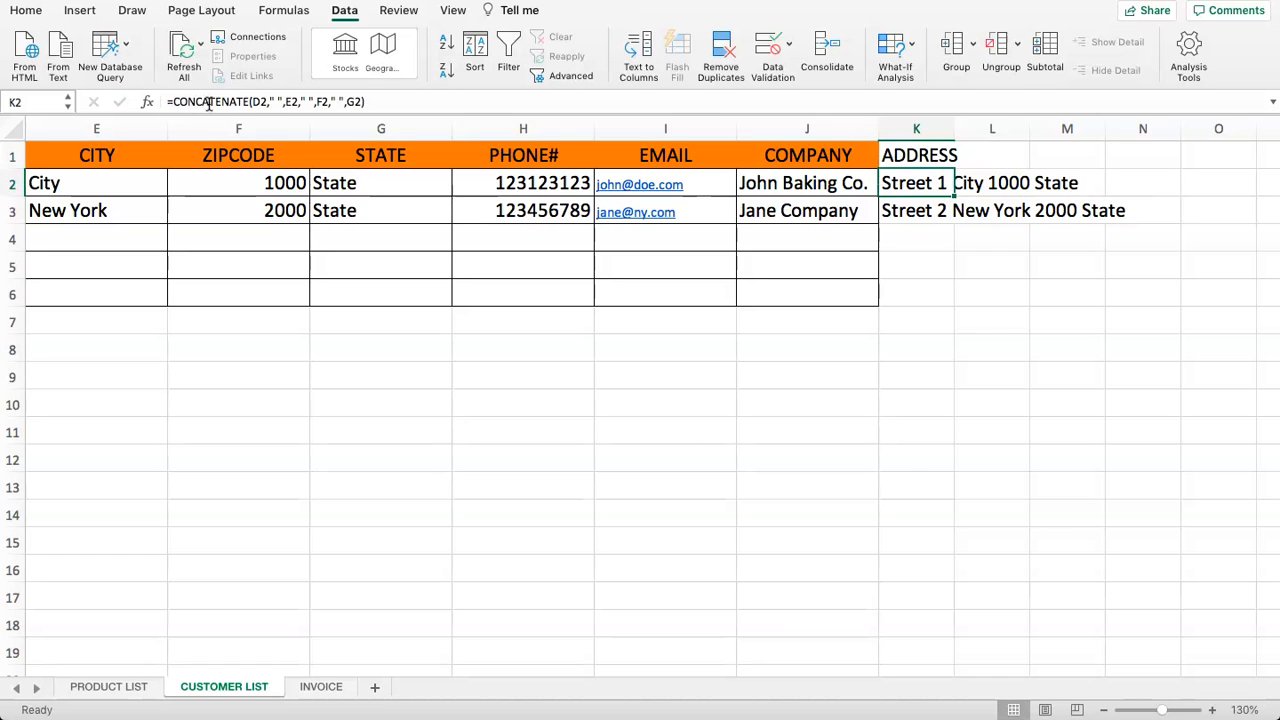
# Copy the COMPANY header's formatting from J1 onto the ADDRESS header in K1
pyautogui.click(829, 157)
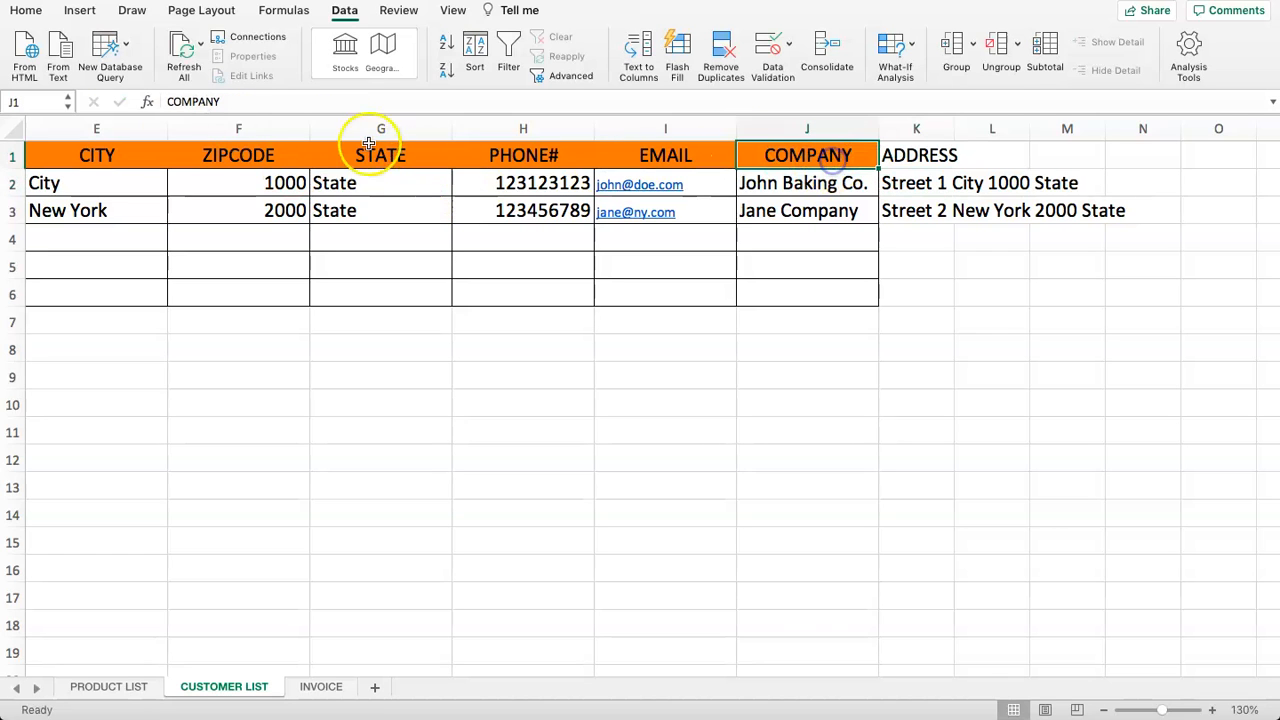
pyautogui.click(62, 74)
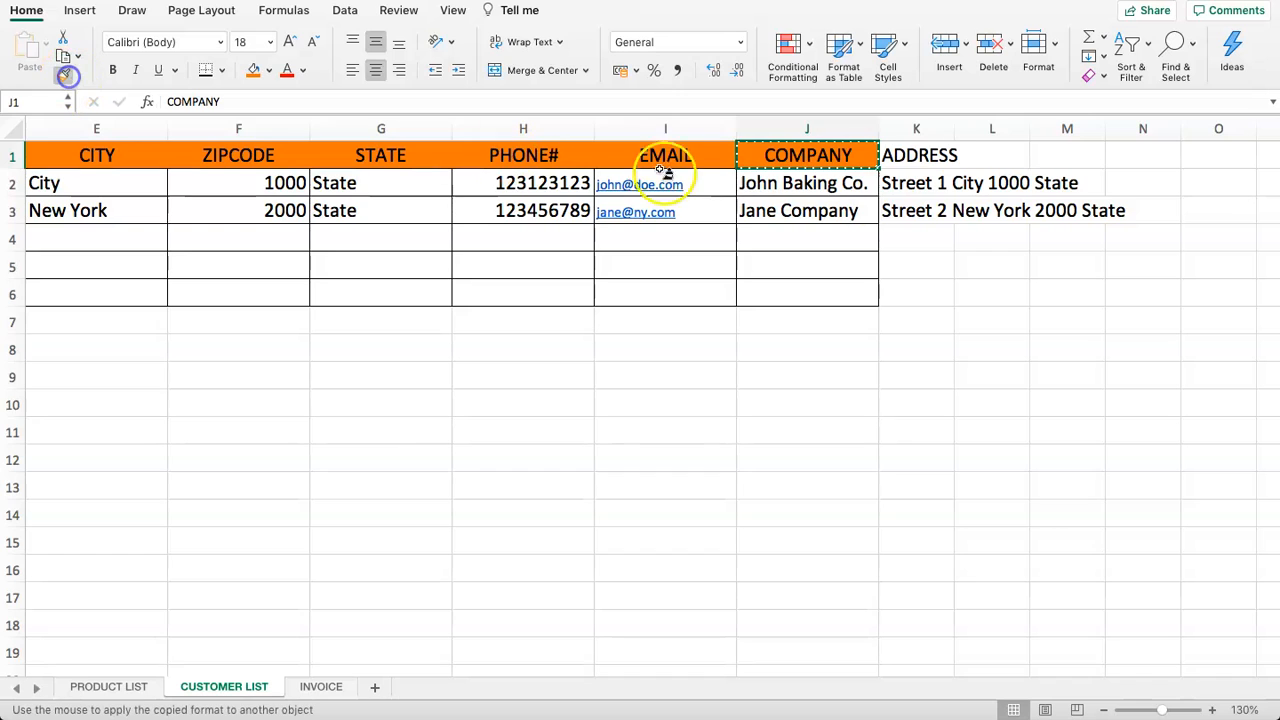
pyautogui.click(896, 155)
# Apply All Borders to K2:K6 and fit column K's width to its contents
pyautogui.moveTo(916, 183); pyautogui.dragTo(929, 294)
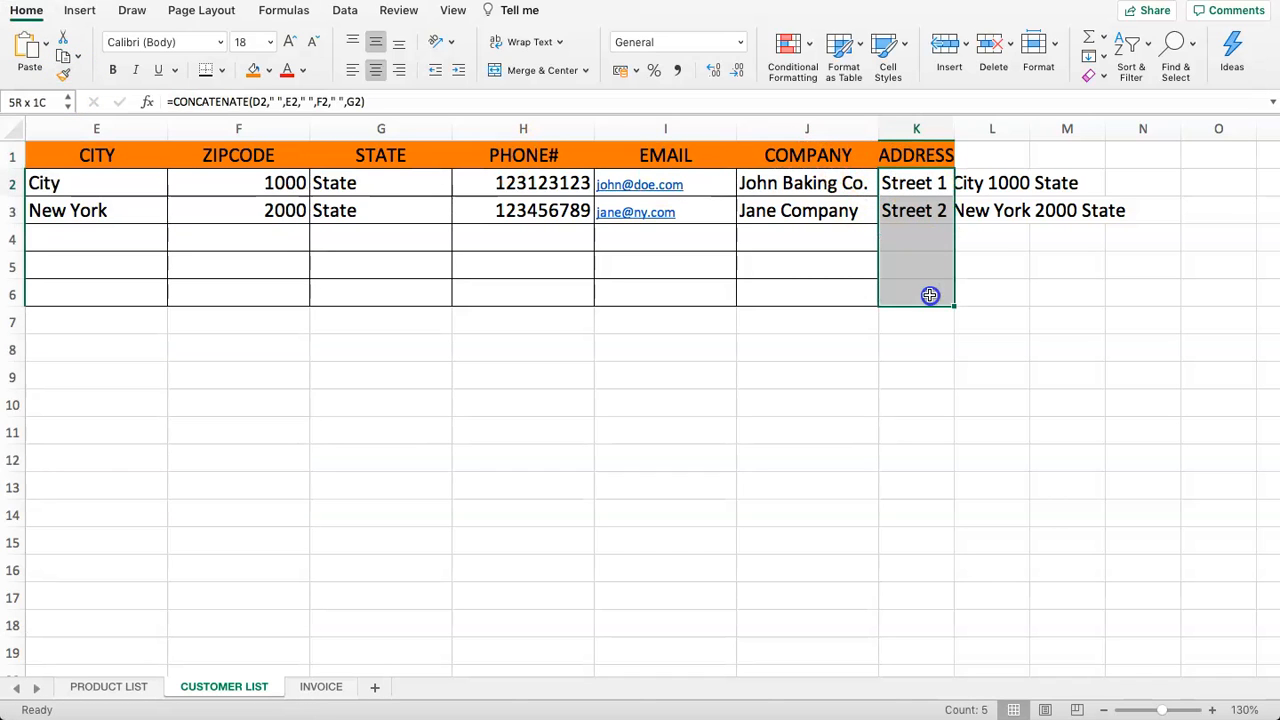
pyautogui.click(219, 70)
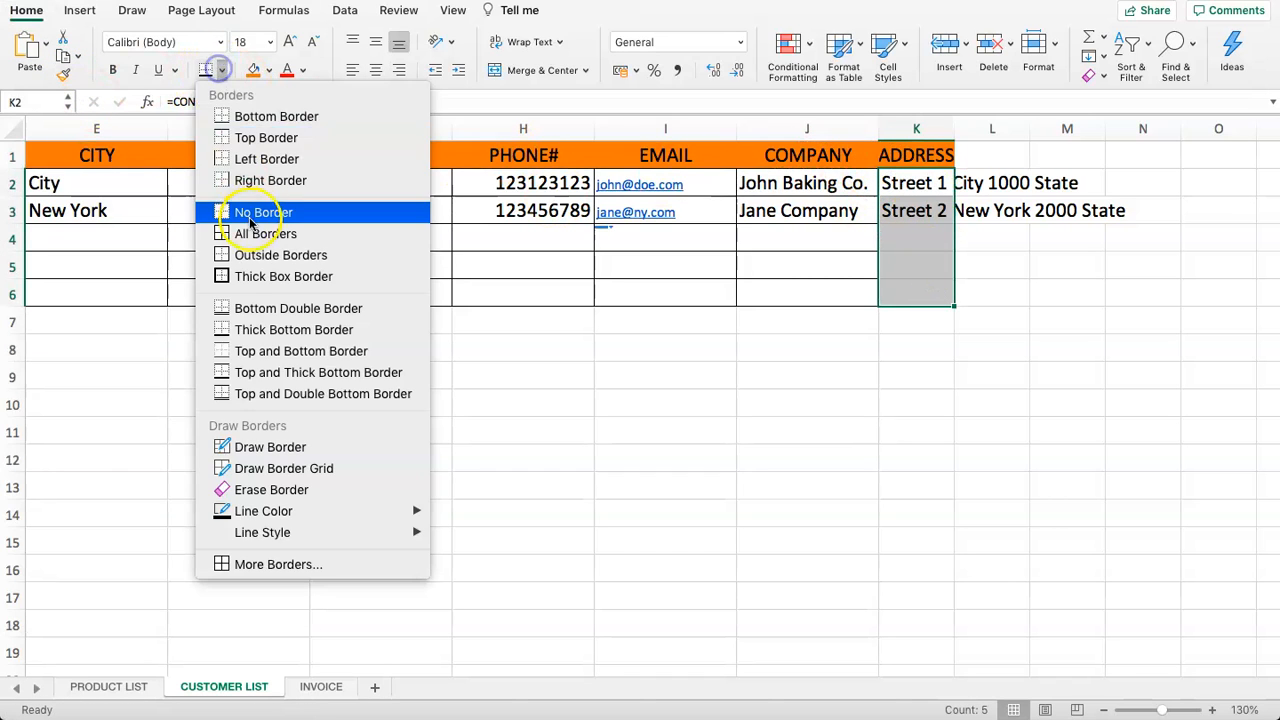
pyautogui.click(262, 236)
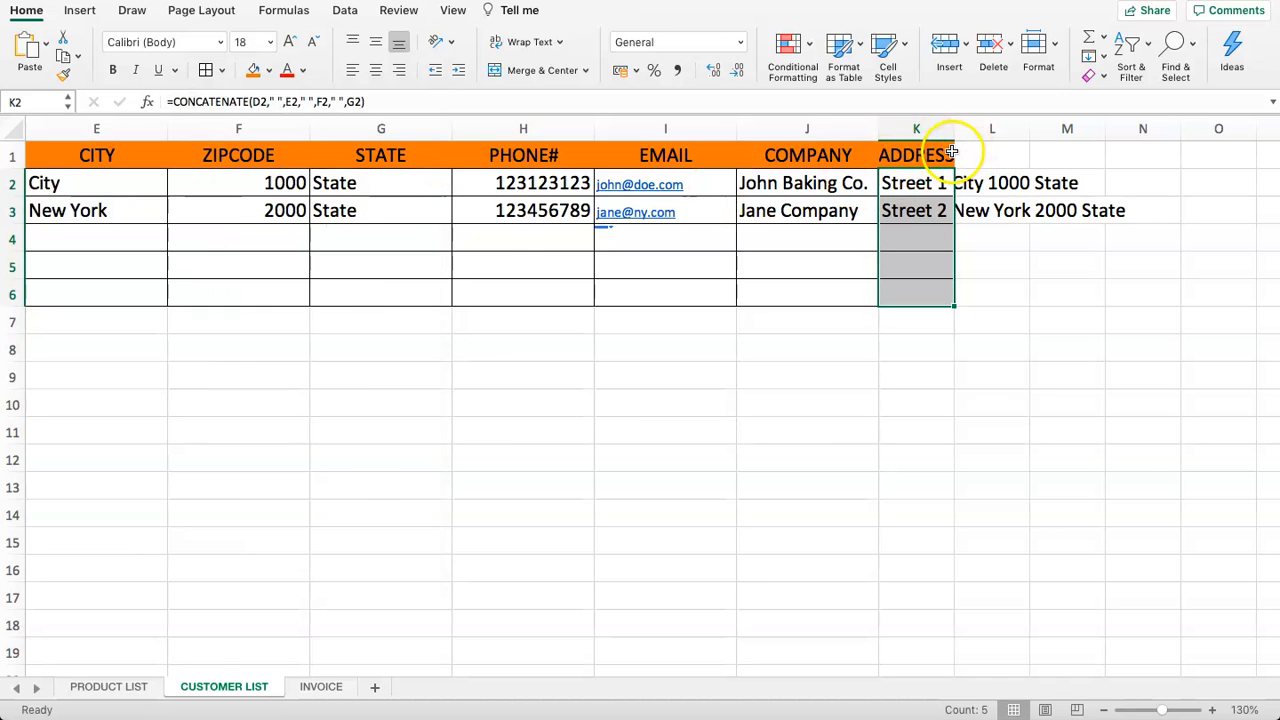
pyautogui.doubleClick(956, 128)
pyautogui.click(937, 234)
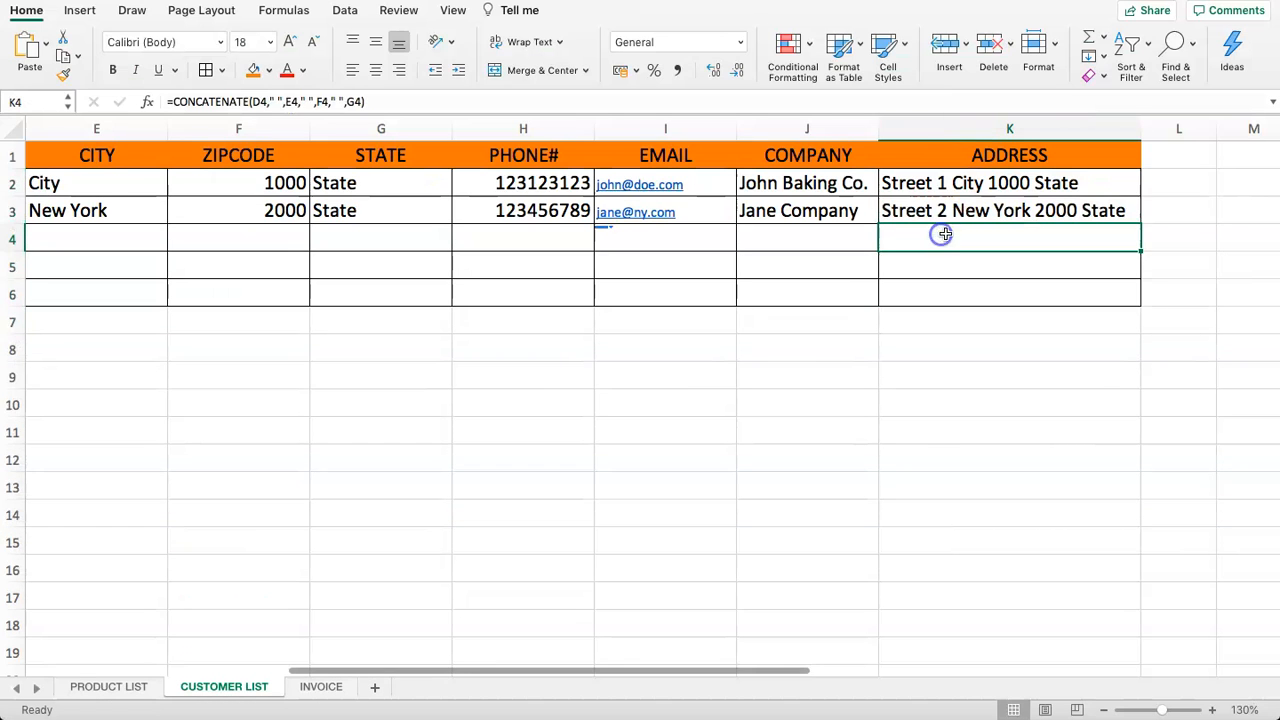
pyautogui.click(930, 186)
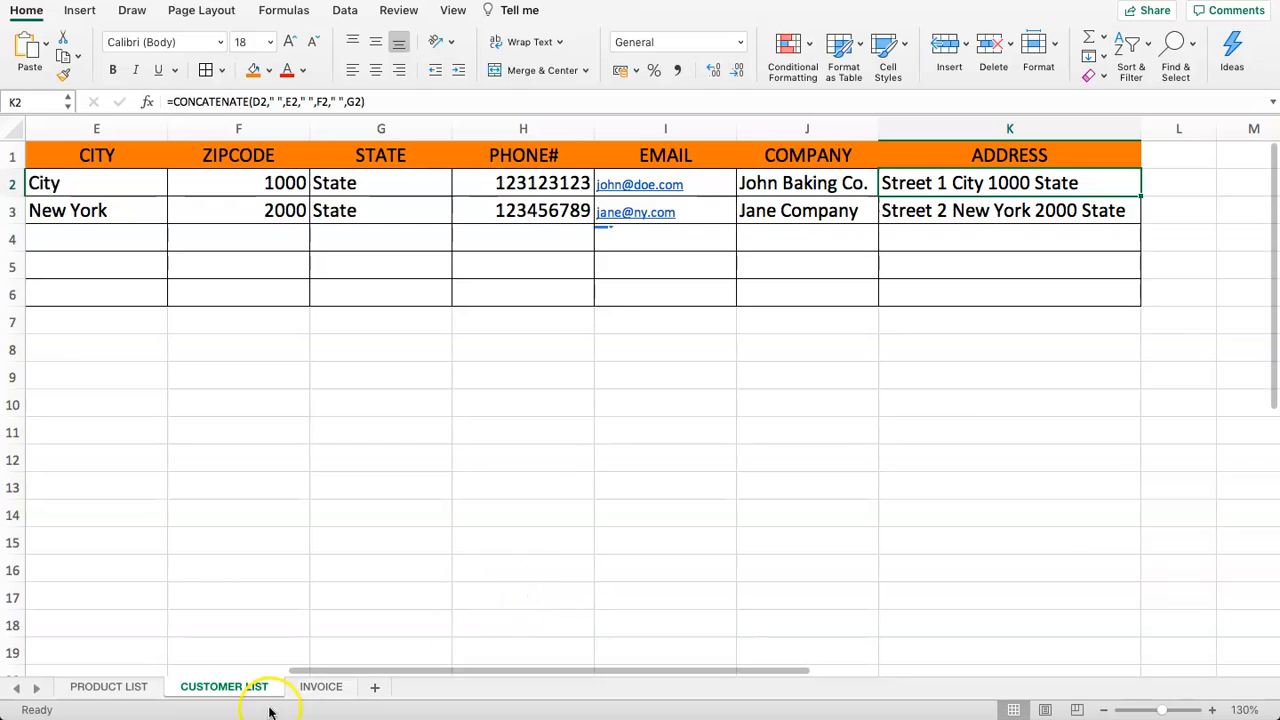
# Return to the INVOICE sheet and start a VLOOKUP formula in B12 with A9 as the lookup value
pyautogui.click(302, 687)
pyautogui.write('=VLOOKI')
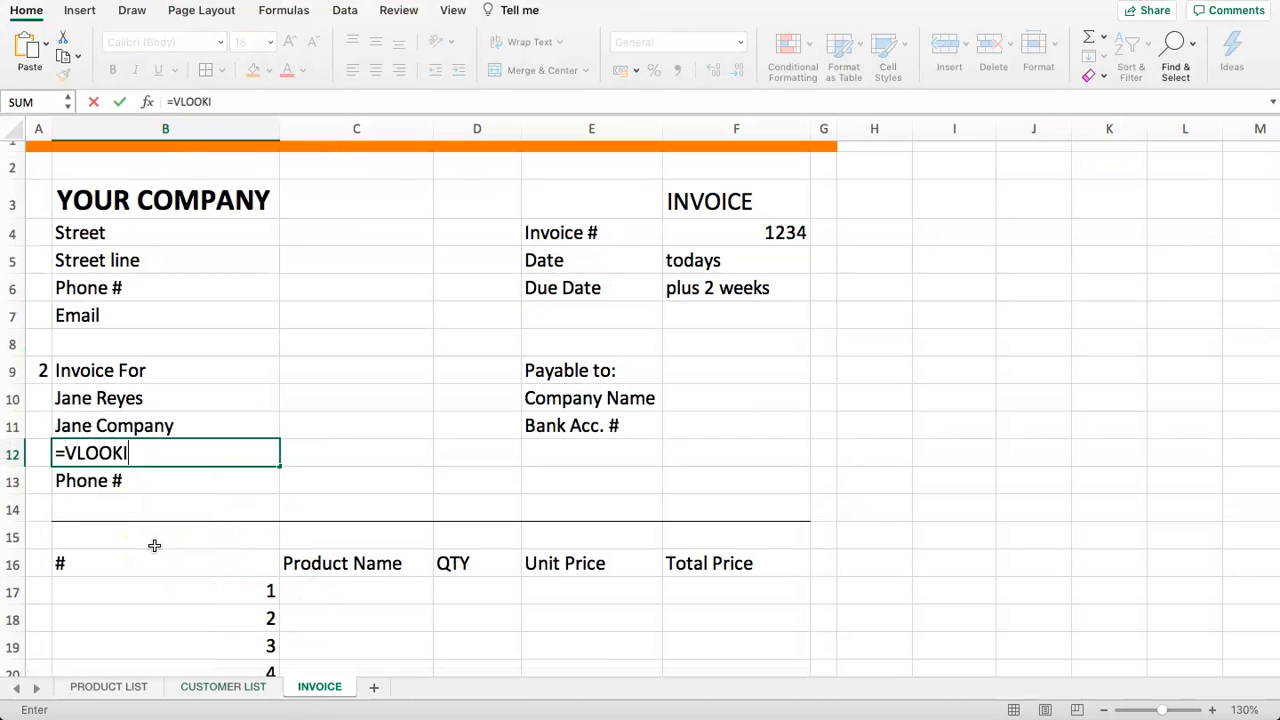
pyautogui.press('BackSpace')
pyautogui.write('UP(')
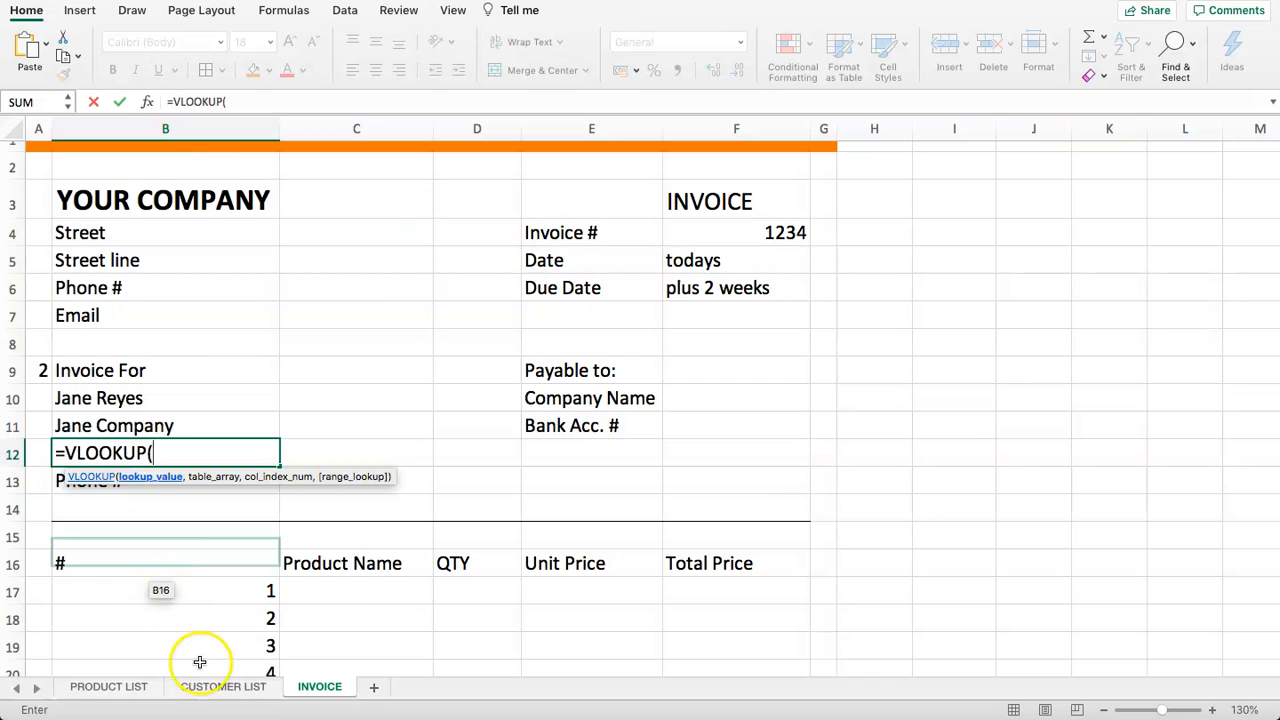
pyautogui.click(41, 372)
# Set the table array of B12's VLOOKUP to 'CUSTOMER LIST'!A2:K6
pyautogui.write(",'CUSTOMER LIST'!")
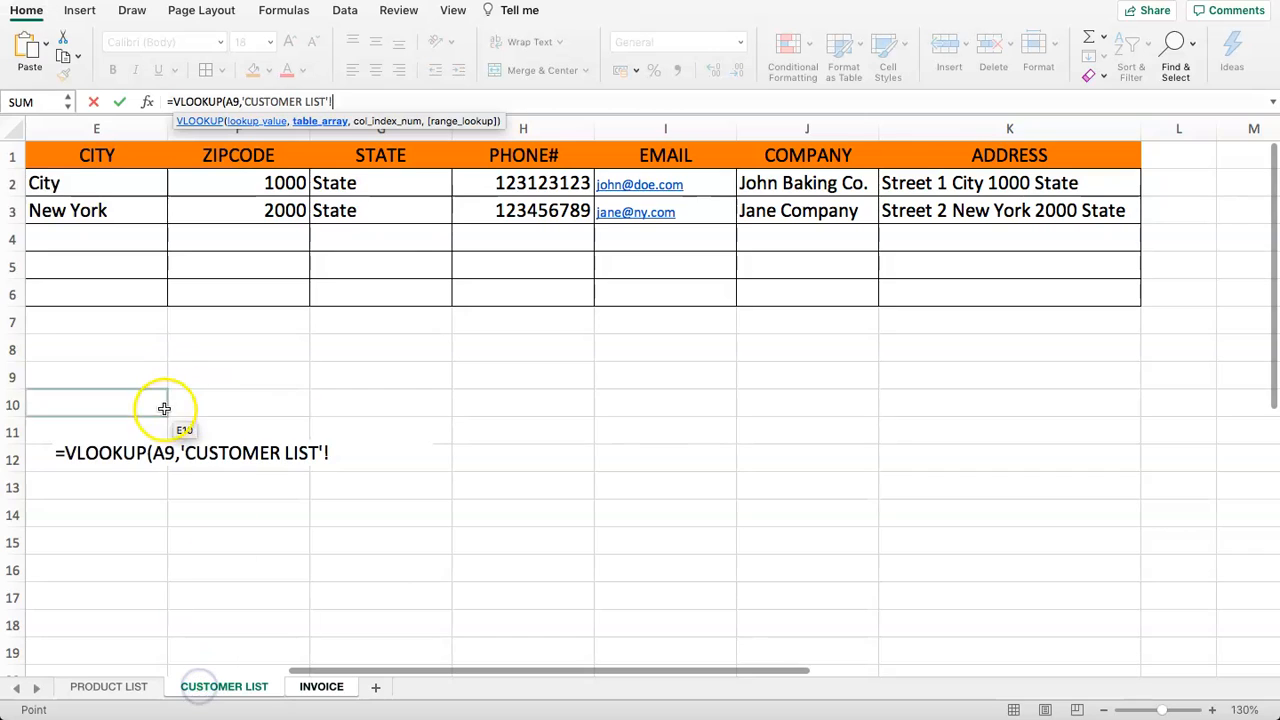
pyautogui.click(306, 188)
pyautogui.press('Left')
pyautogui.press('Left')
pyautogui.press('Left')
pyautogui.press('Left')
pyautogui.press('Left')
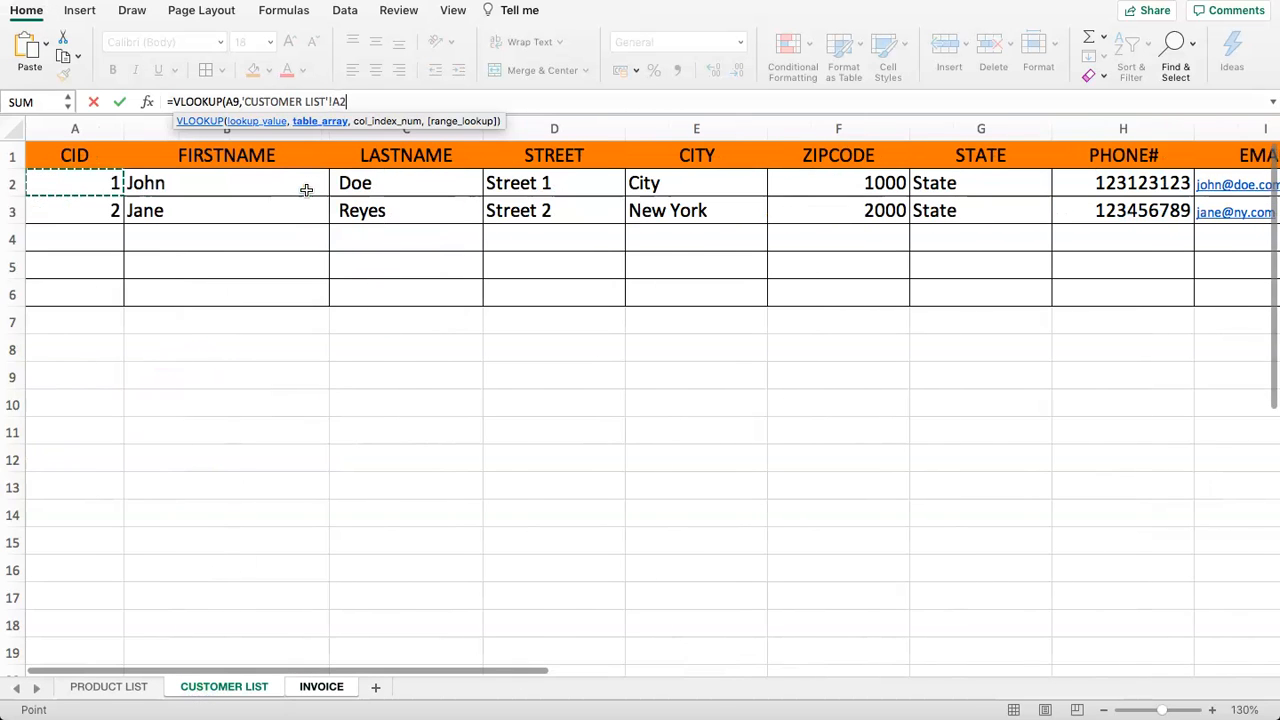
pyautogui.hotkey('shift', 'Down')
pyautogui.hotkey('shift', 'Down')
pyautogui.hotkey('shift', 'Right')
pyautogui.hotkey('shift', 'Right')
pyautogui.hotkey('shift', 'Right')
pyautogui.hotkey('shift', 'Right')
pyautogui.hotkey('shift', 'Right')
pyautogui.hotkey('shift', 'Right')
pyautogui.hotkey('shift', 'Right')
pyautogui.hotkey('shift', 'Right')
pyautogui.hotkey('shift', 'Right')
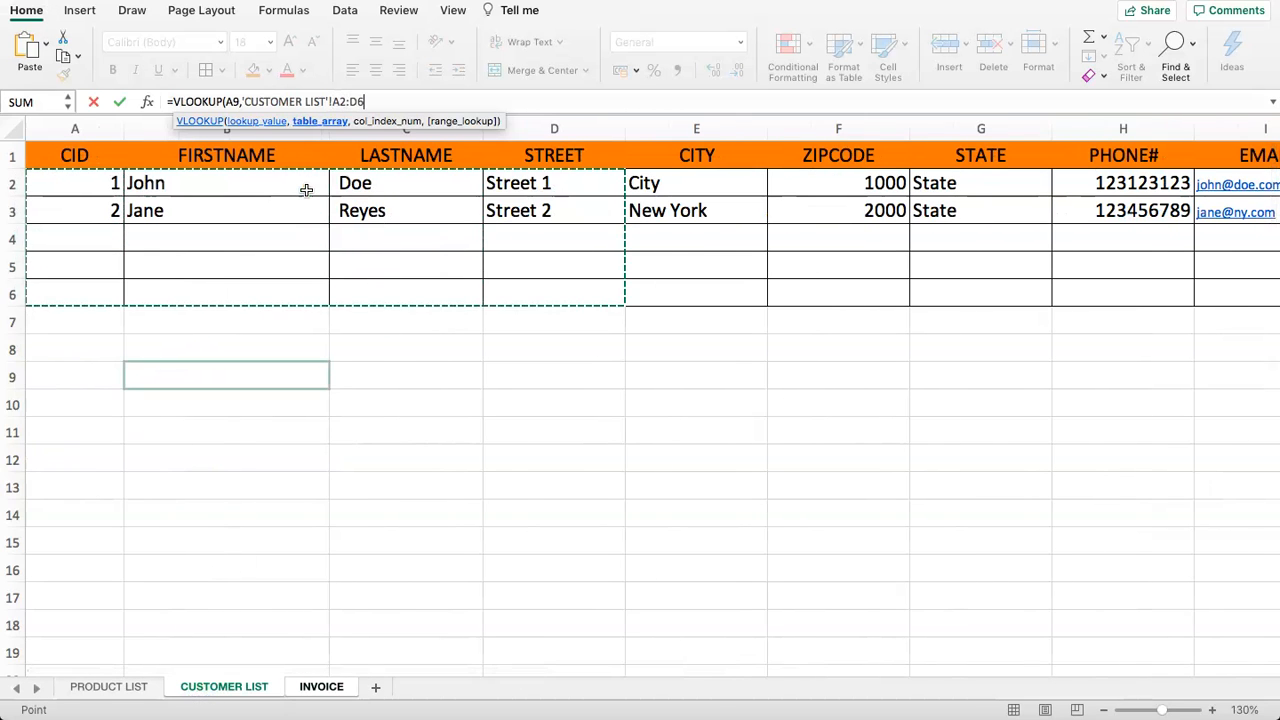
pyautogui.hotkey('shift', 'Right')
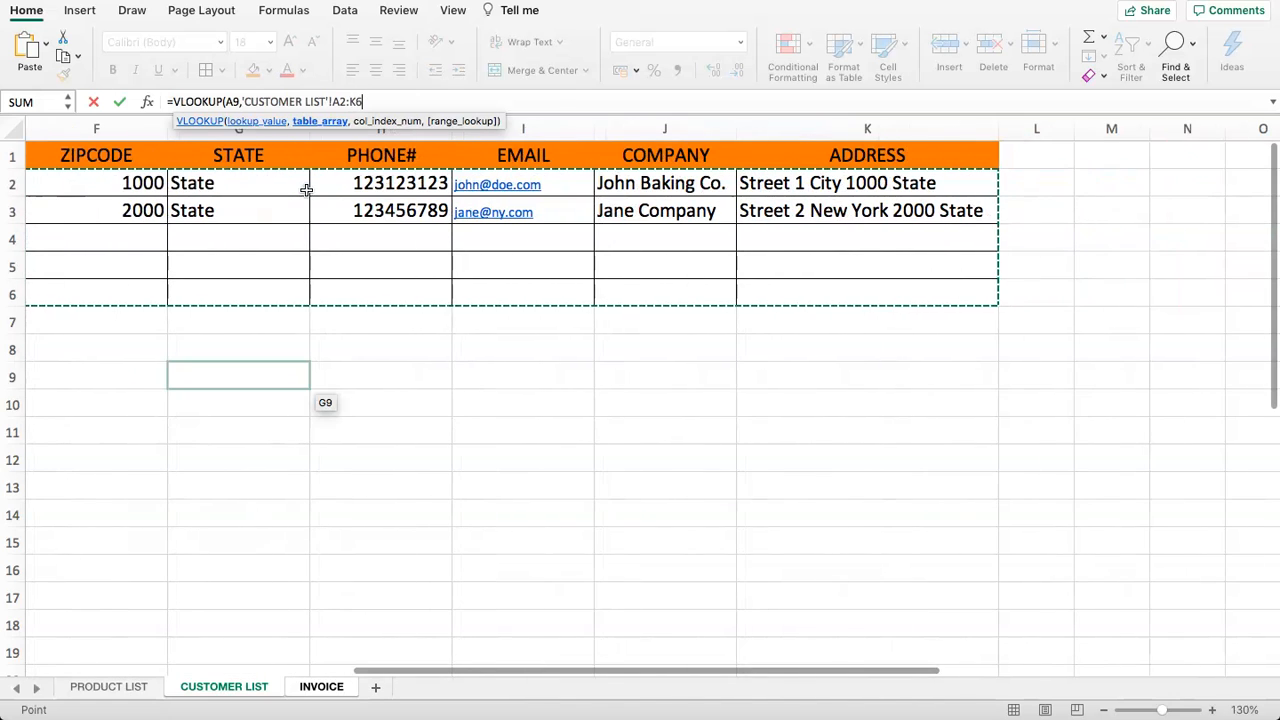
# Complete B12's VLOOKUP with column index 11 for the address
pyautogui.write(',11')
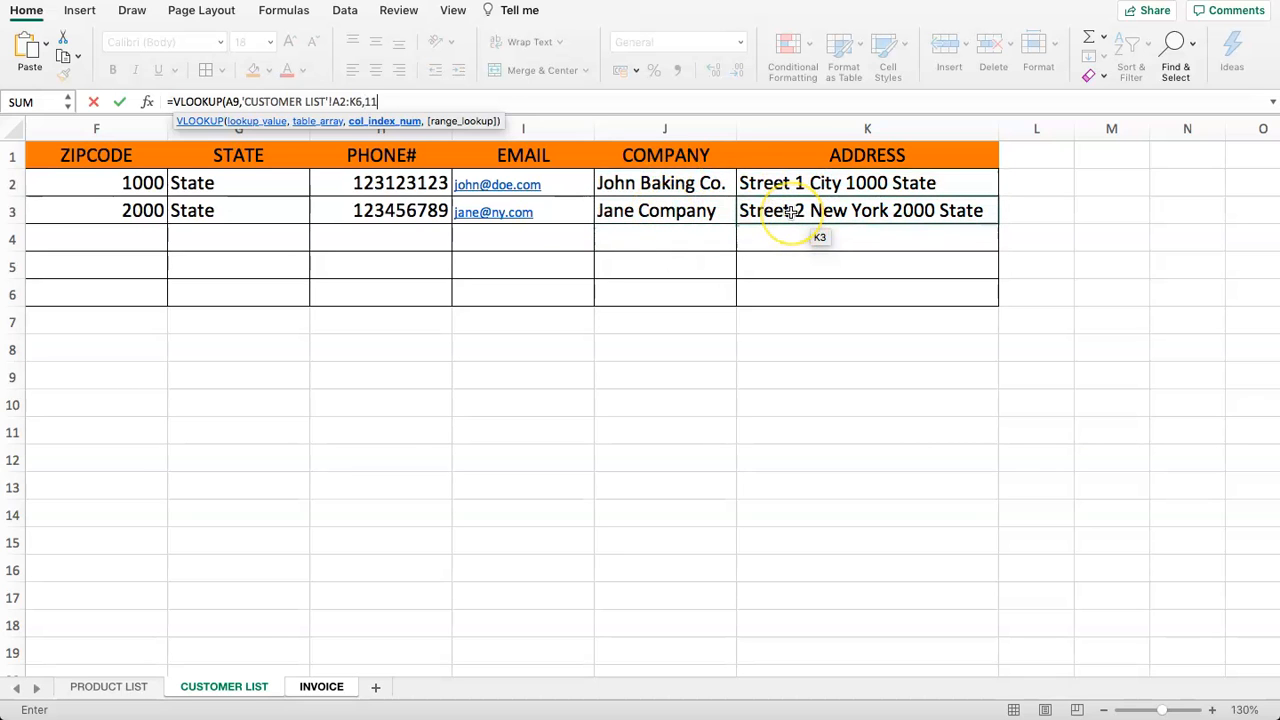
pyautogui.write(')')
pyautogui.press('Return')
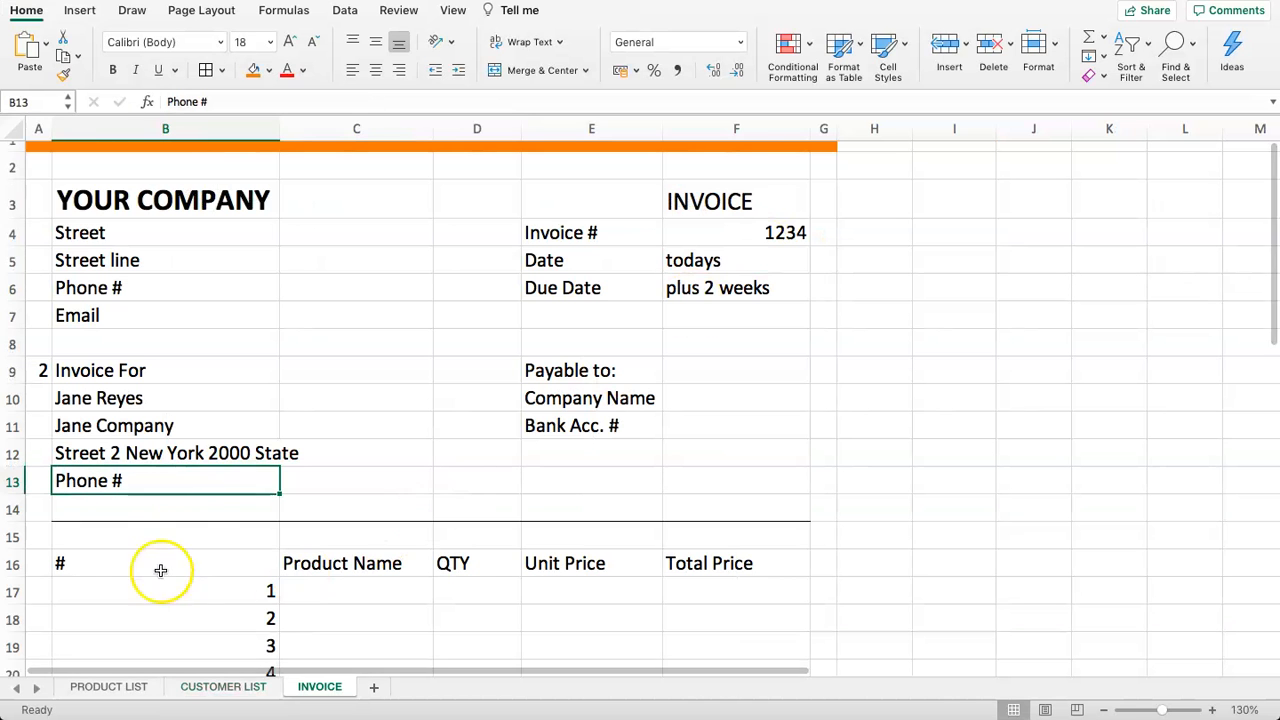
# Add FALSE as the exact-match argument of the VLOOKUP in B12
pyautogui.click(166, 442)
pyautogui.click(395, 103)
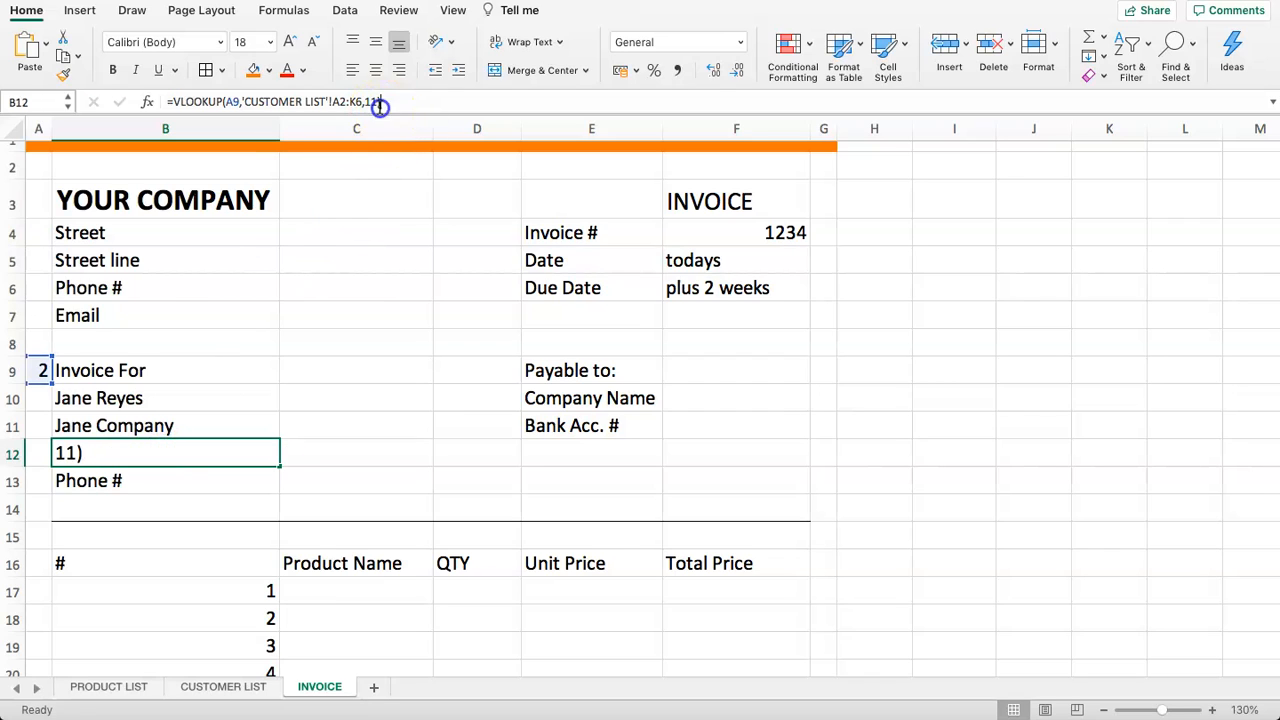
pyautogui.write(',FAL')
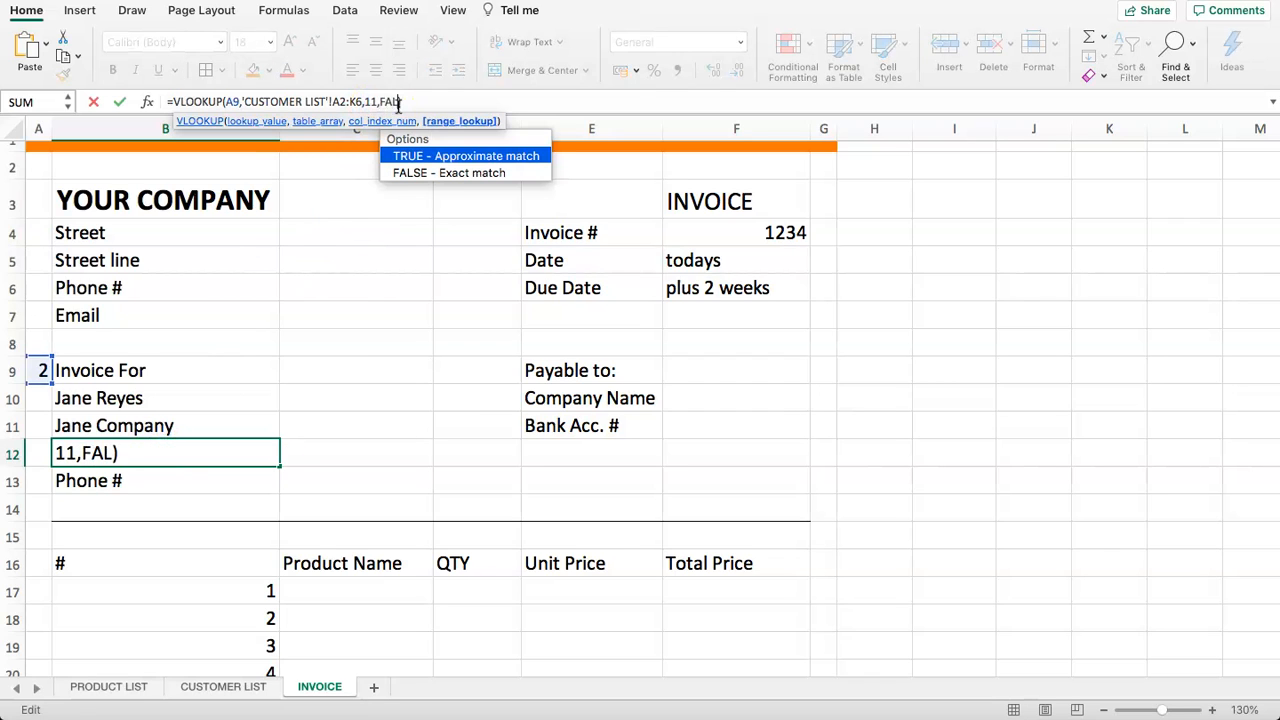
pyautogui.write('SE')
pyautogui.press('Return')
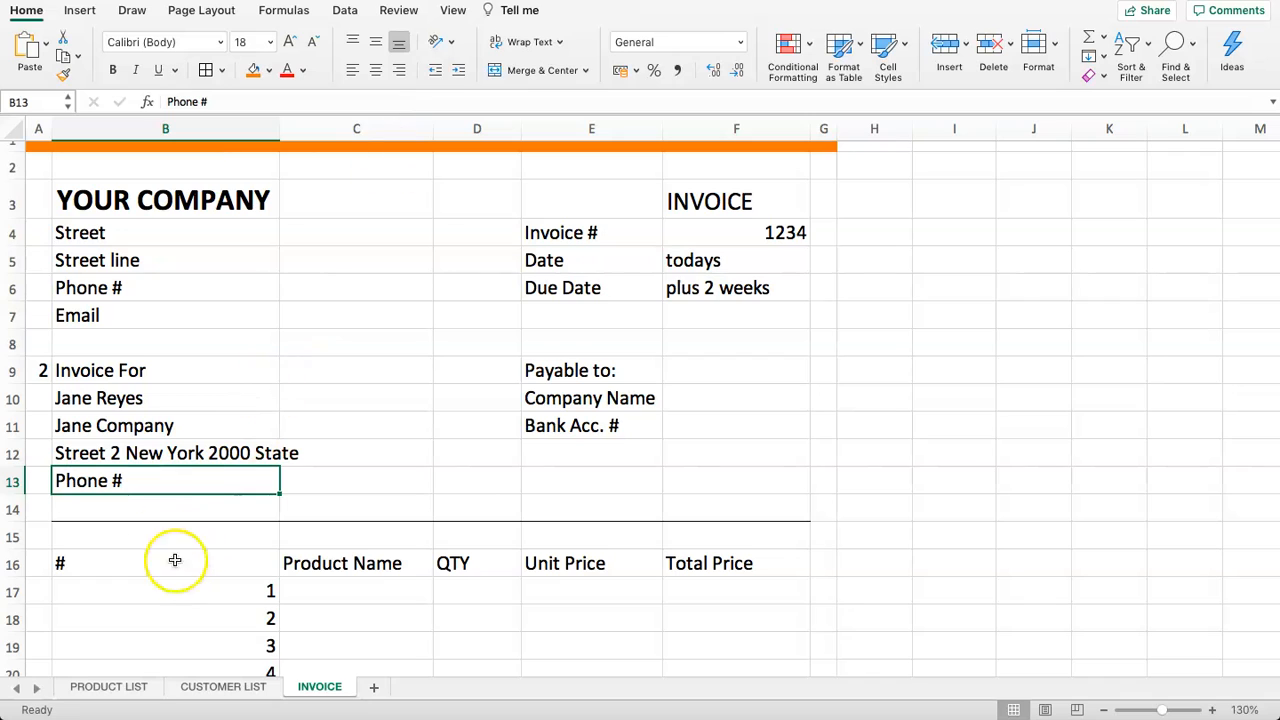
# Start a VLOOKUP formula in B13, replacing the phone placeholder, with A9 as the lookup value
pyautogui.write('=')
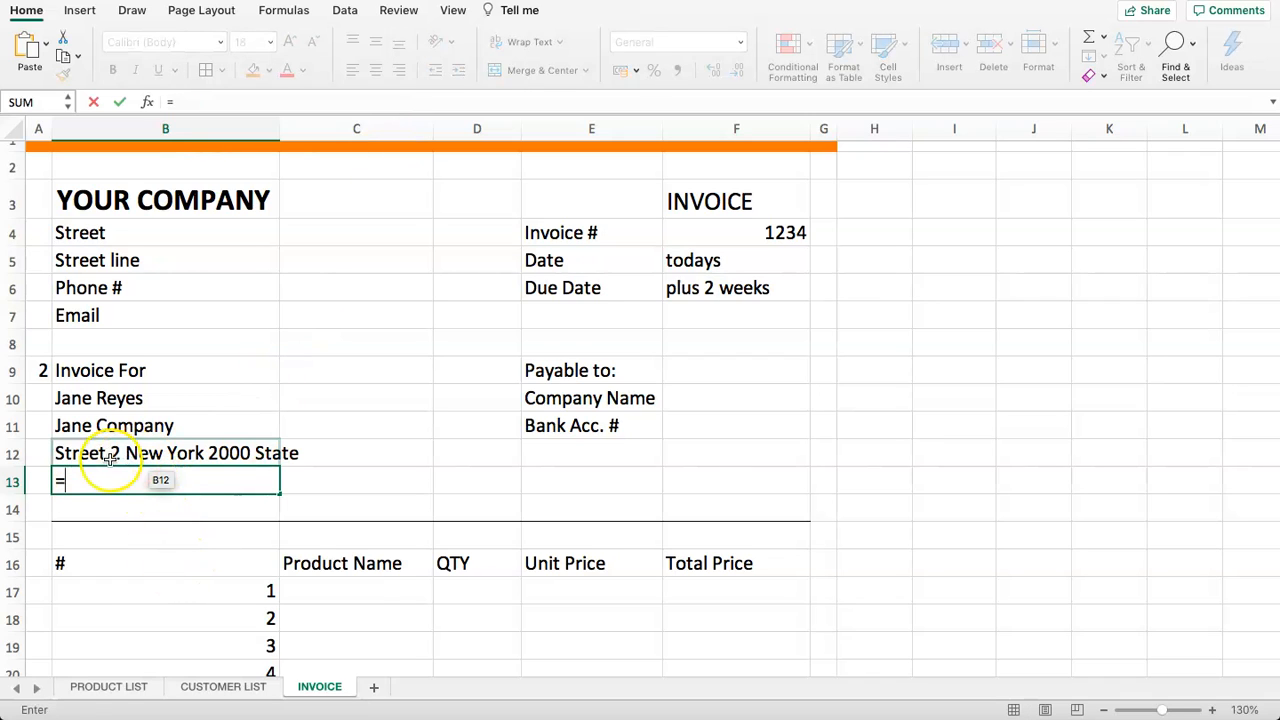
pyautogui.write('VLOOK')
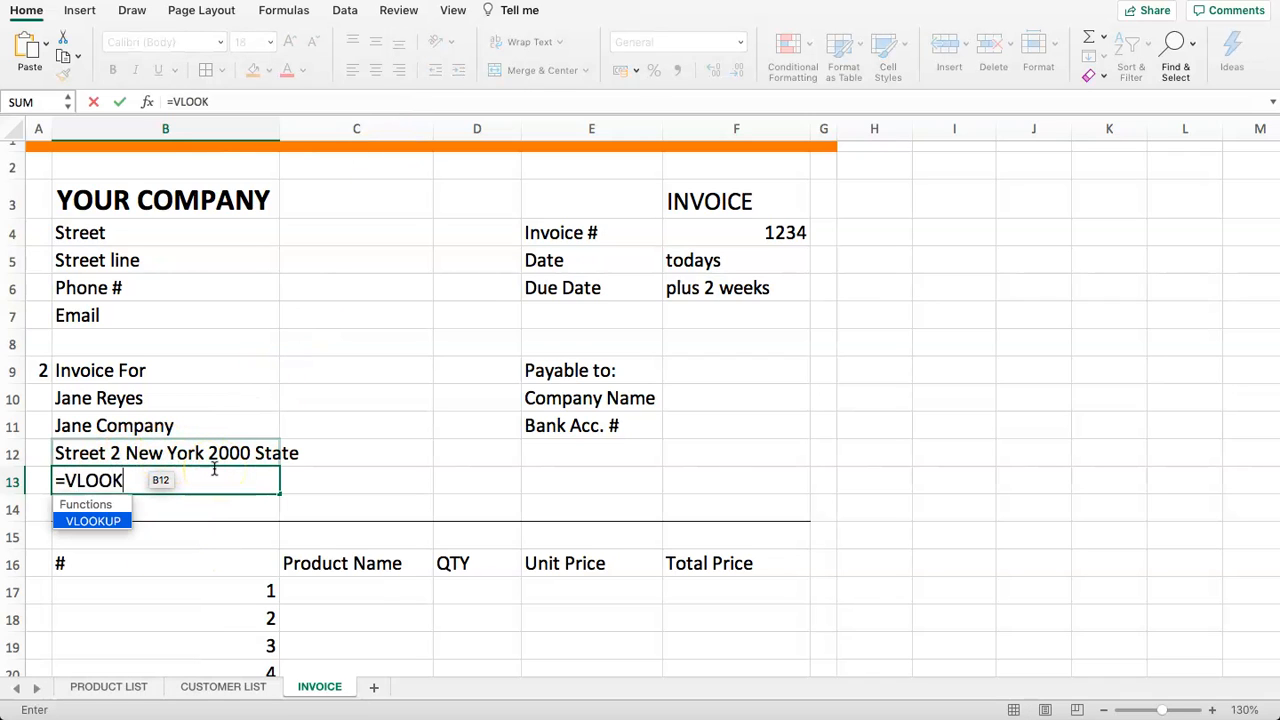
pyautogui.write('IUP(')
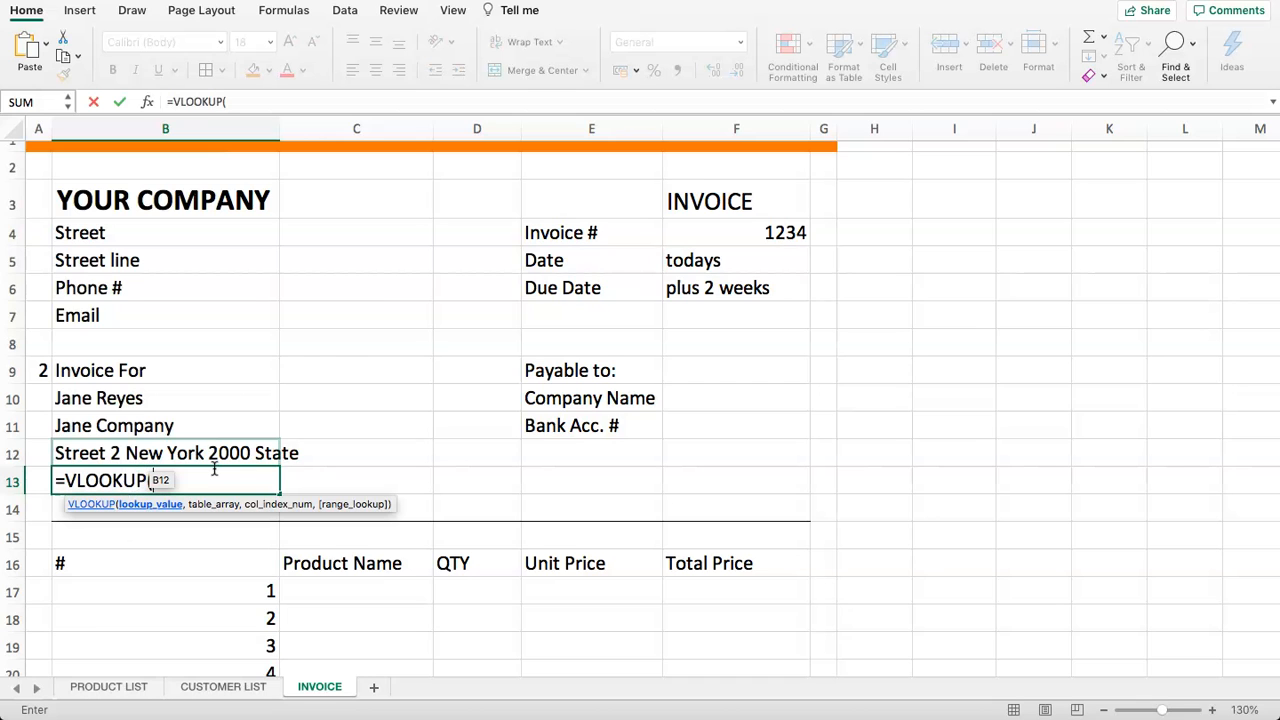
pyautogui.click(37, 371)
pyautogui.write(',')
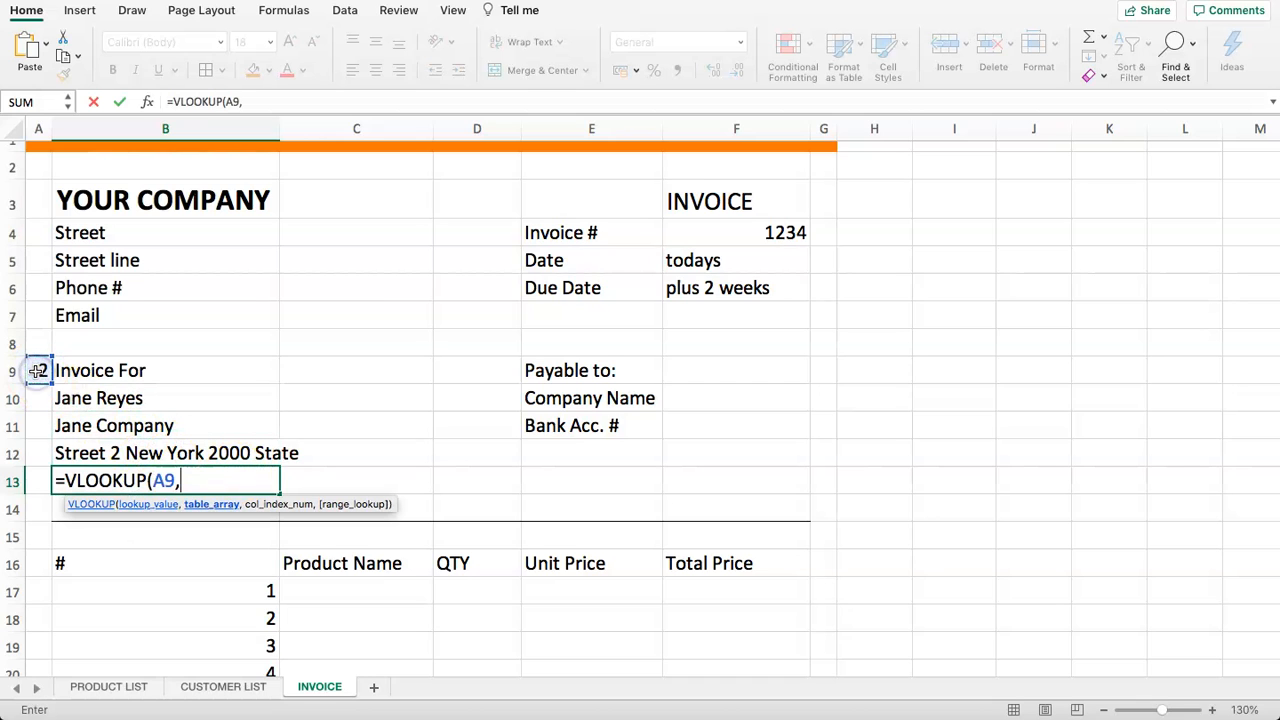
# Set the table array of B13's VLOOKUP to 'CUSTOMER LIST'!A2:K6
pyautogui.click(210, 692)
pyautogui.click(178, 253)
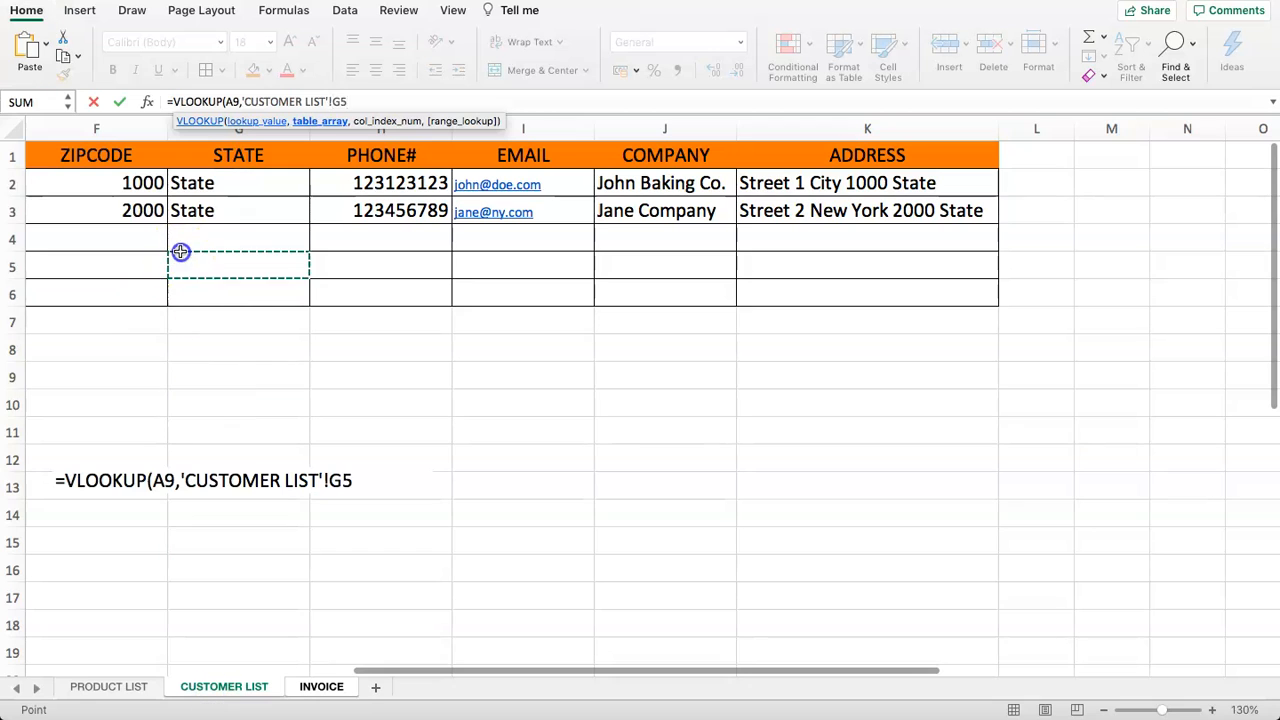
pyautogui.press('Left')
pyautogui.press('Left')
pyautogui.press('Left')
pyautogui.press('Left')
pyautogui.press('Left')
pyautogui.press('Left')
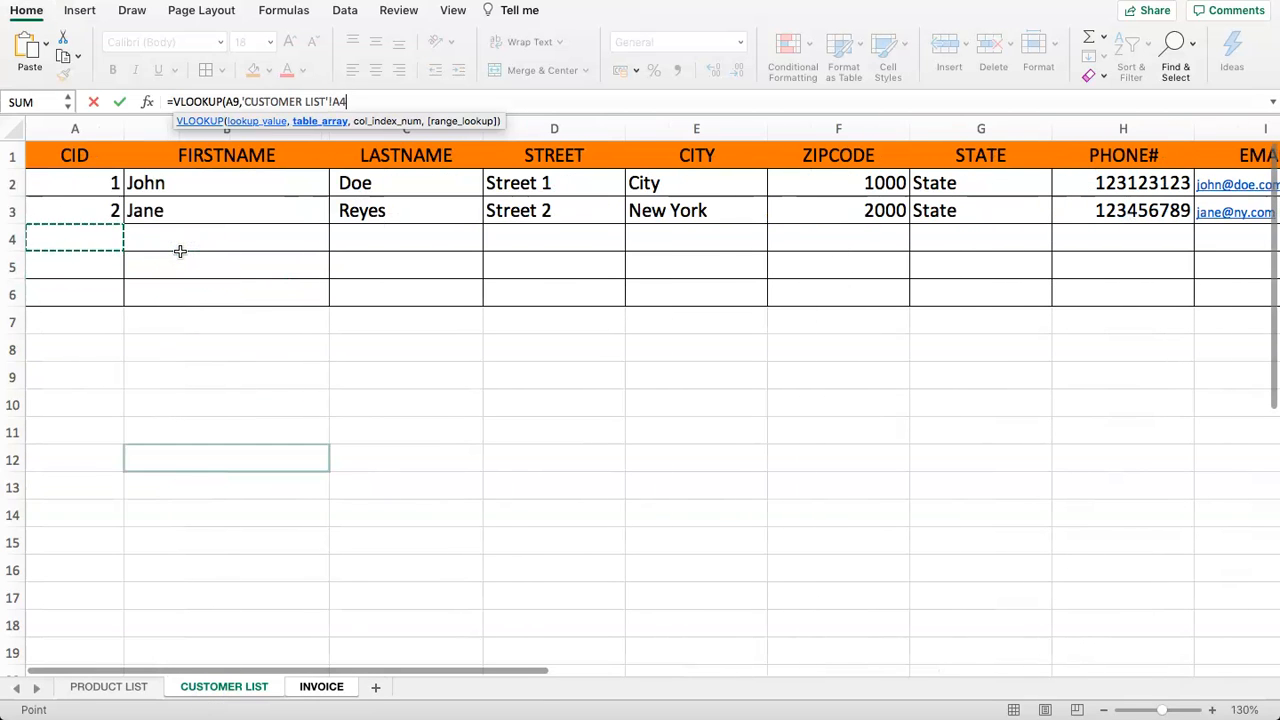
pyautogui.hotkey('shift', 'Down')
pyautogui.hotkey('shift', 'Right')
pyautogui.hotkey('shift', 'Right')
pyautogui.hotkey('shift', 'Right')
pyautogui.hotkey('shift', 'Right')
pyautogui.hotkey('shift', 'Right')
pyautogui.hotkey('shift', 'Right')
pyautogui.hotkey('shift', 'Right')
pyautogui.hotkey('shift', 'Right')
pyautogui.hotkey('shift', 'Right')
pyautogui.hotkey('shift', 'Right')
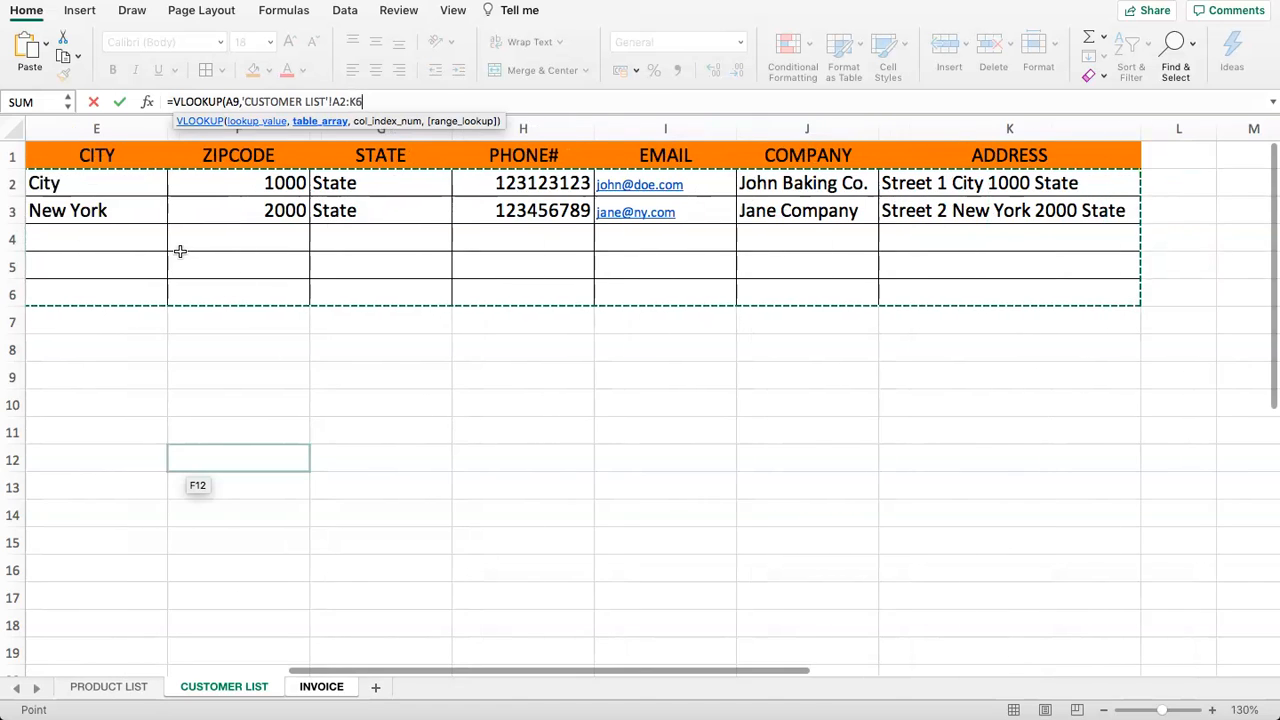
# Complete B13's VLOOKUP with column index 8 for the phone number and FALSE for an exact match
pyautogui.write(',')
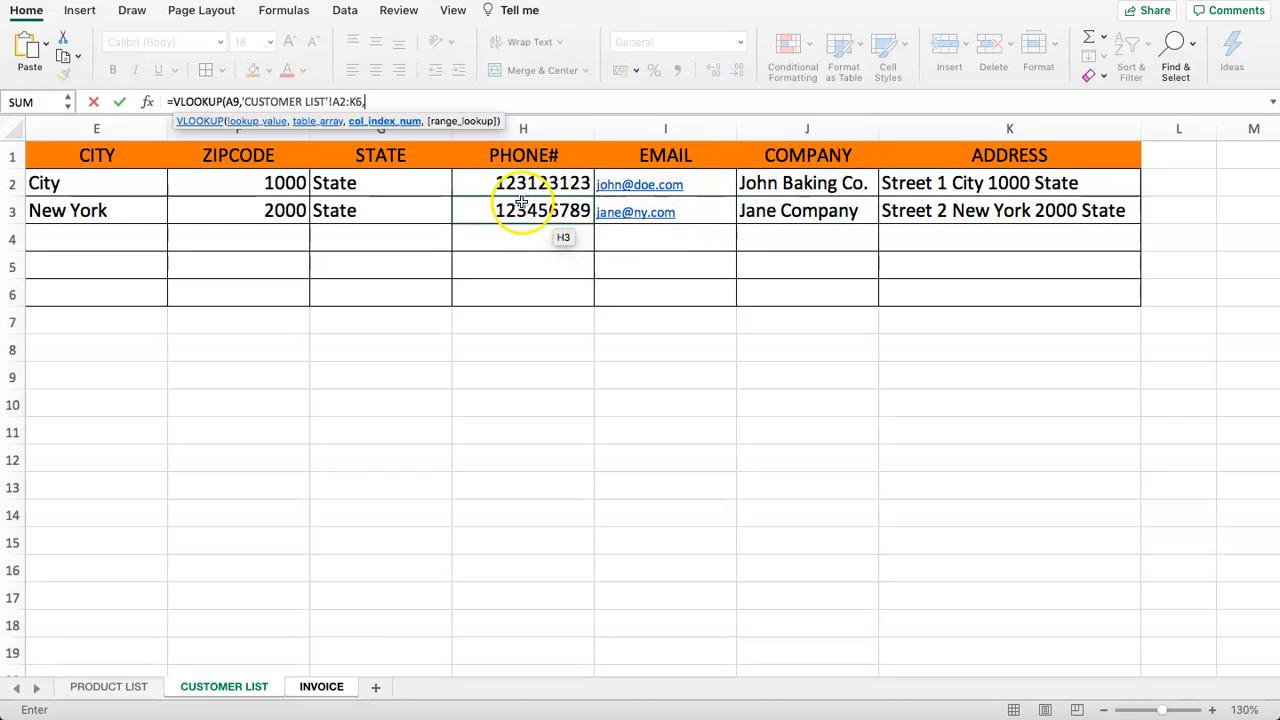
pyautogui.write('8,')
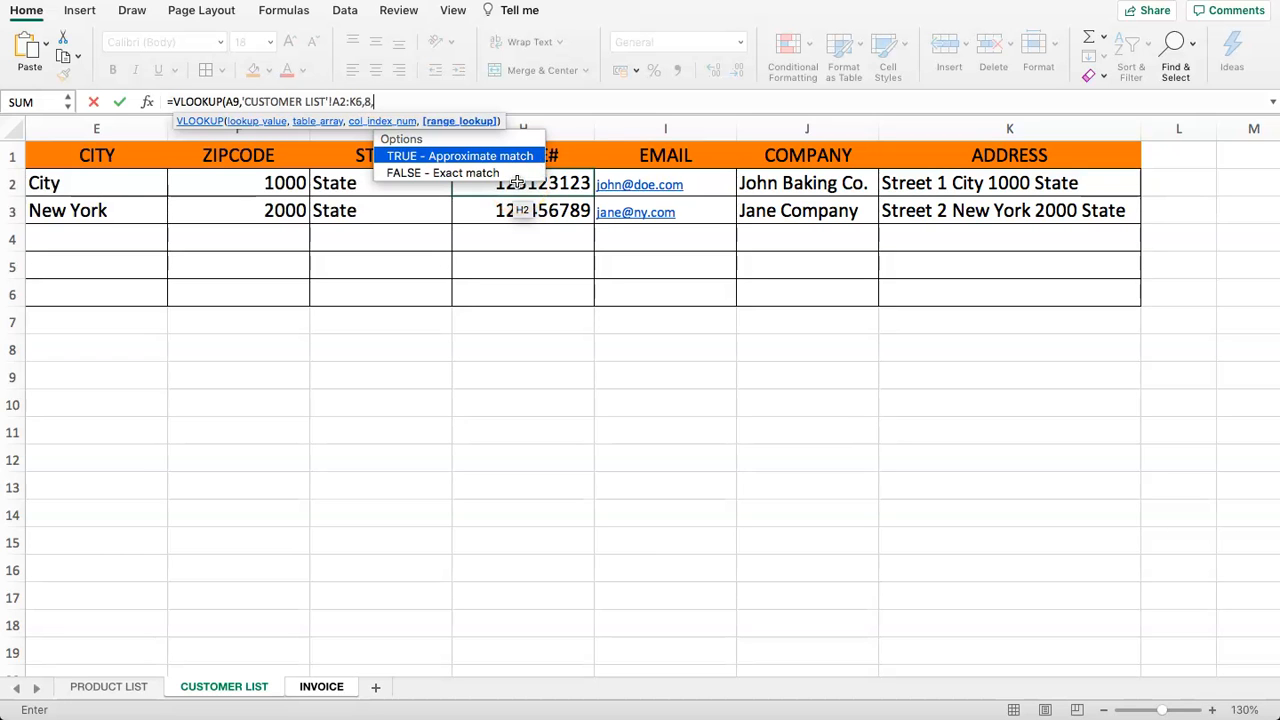
pyautogui.write('FALSE)')
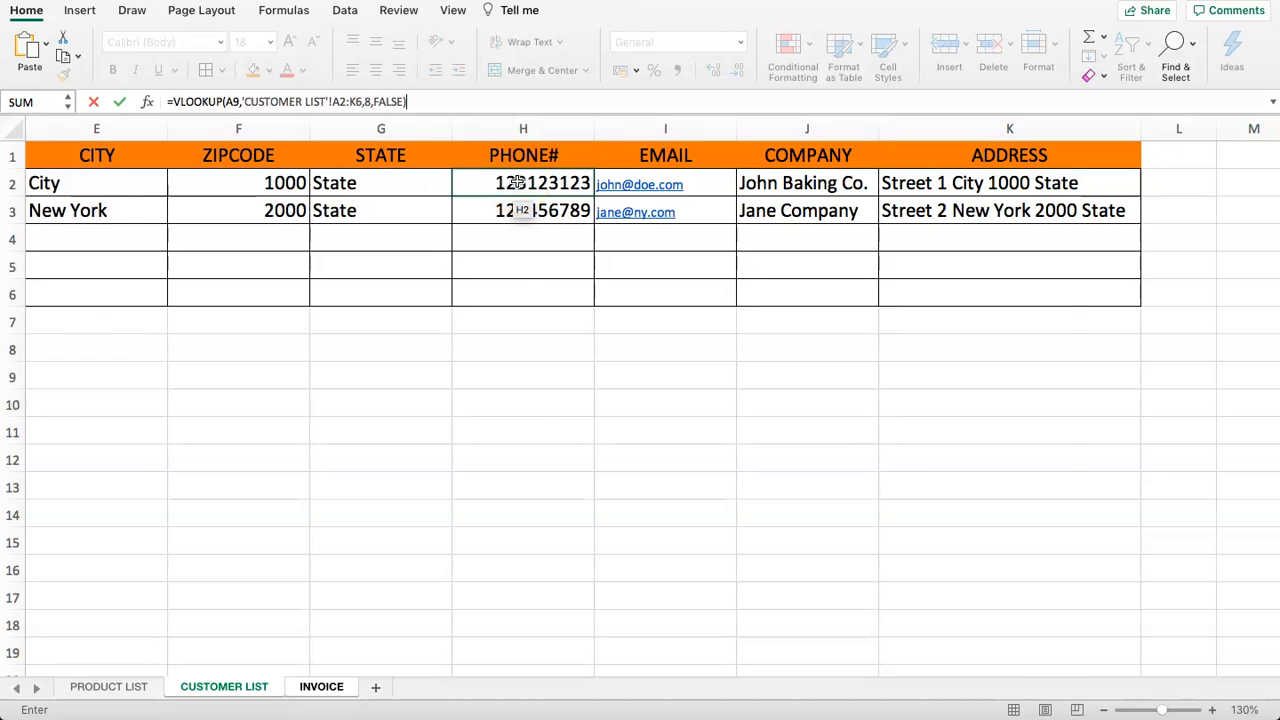
pyautogui.press('Return')
# Widen column B of the invoice so the customer's full address fits inside it
pyautogui.moveTo(163, 405); pyautogui.dragTo(166, 480)
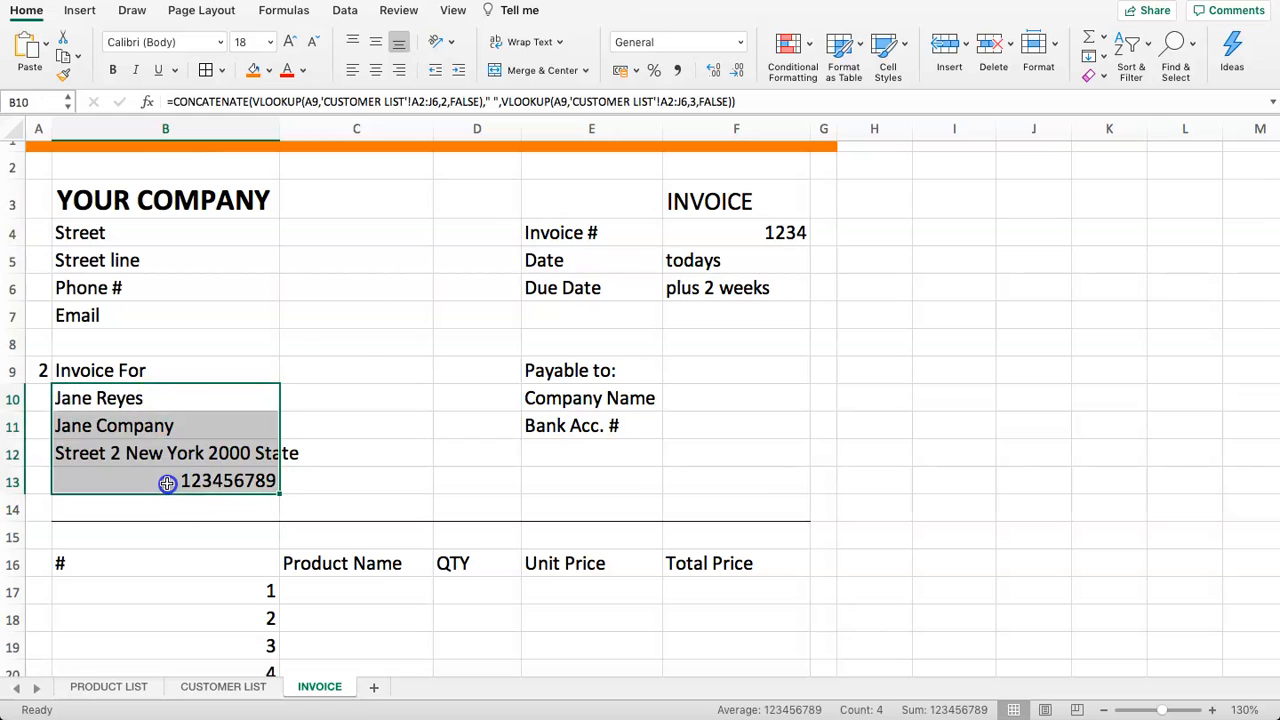
pyautogui.moveTo(279, 128); pyautogui.dragTo(314, 128)
pyautogui.click(343, 314)
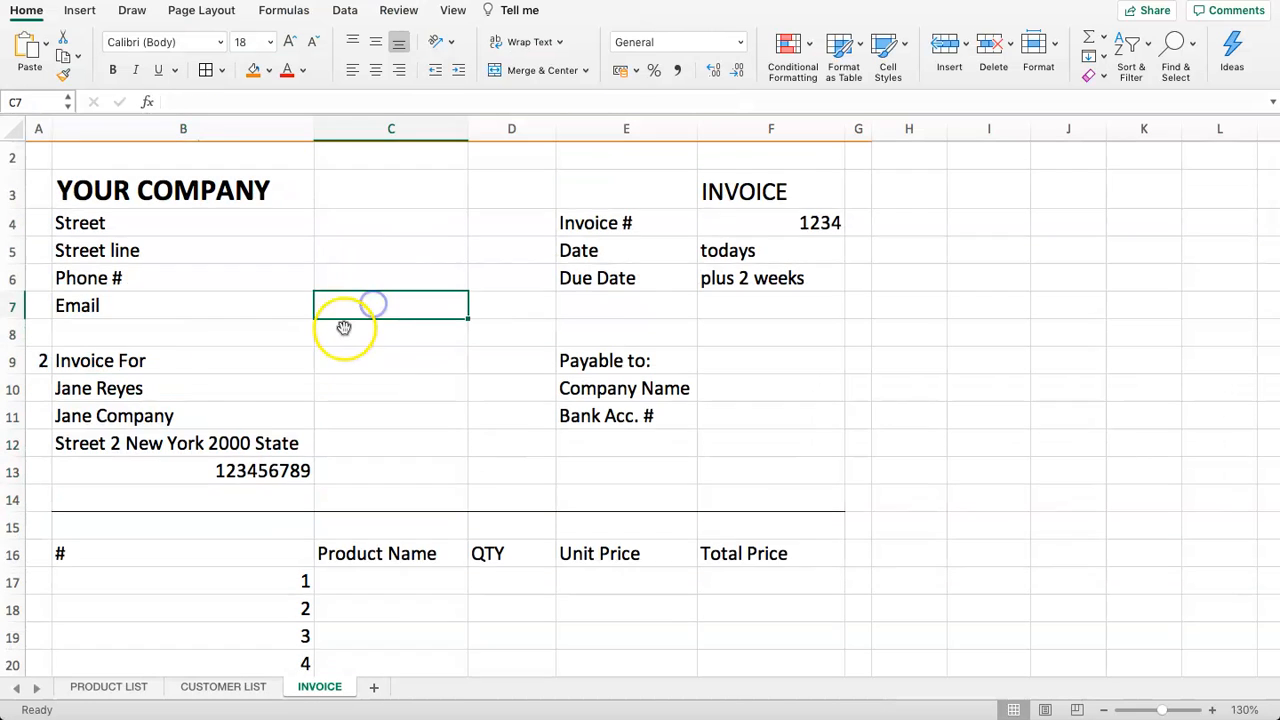
pyautogui.scroll(-3, 300, 320)
pyautogui.click(277, 333)
pyautogui.click(228, 370)
pyautogui.moveTo(182, 346); pyautogui.dragTo(182, 394)
pyautogui.click(166, 311)
# Test the customer lookup by switching the ID in A9, ending with customer 1 selected
pyautogui.click(41, 287)
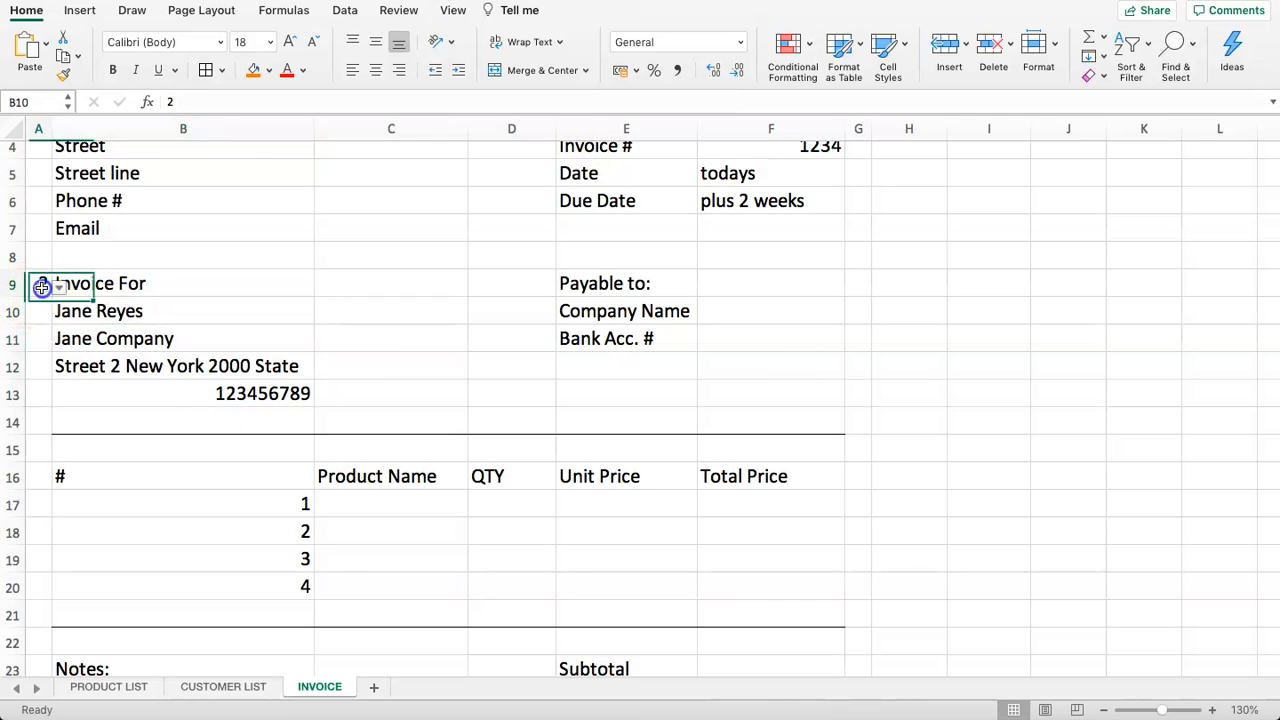
pyautogui.click(55, 290)
pyautogui.click(40, 328)
pyautogui.click(56, 290)
pyautogui.click(56, 290)
pyautogui.click(58, 290)
pyautogui.click(40, 314)
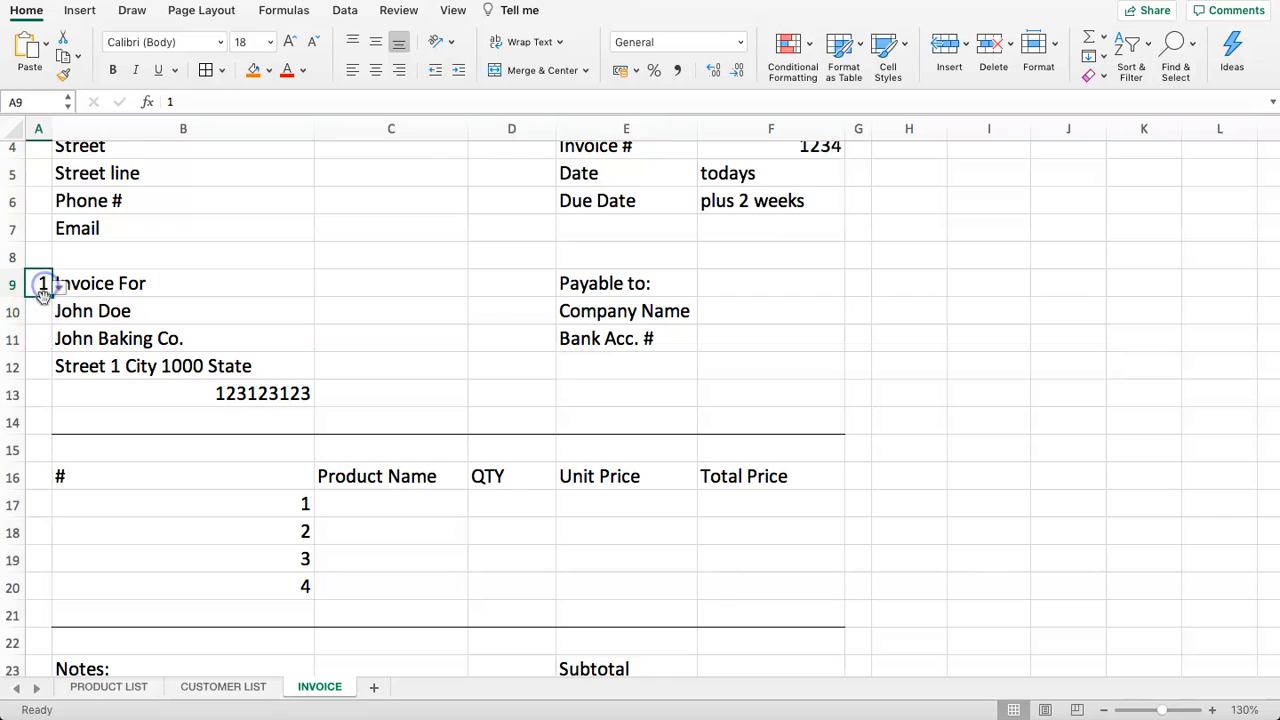
pyautogui.moveTo(988, 172); pyautogui.dragTo(1059, 291)
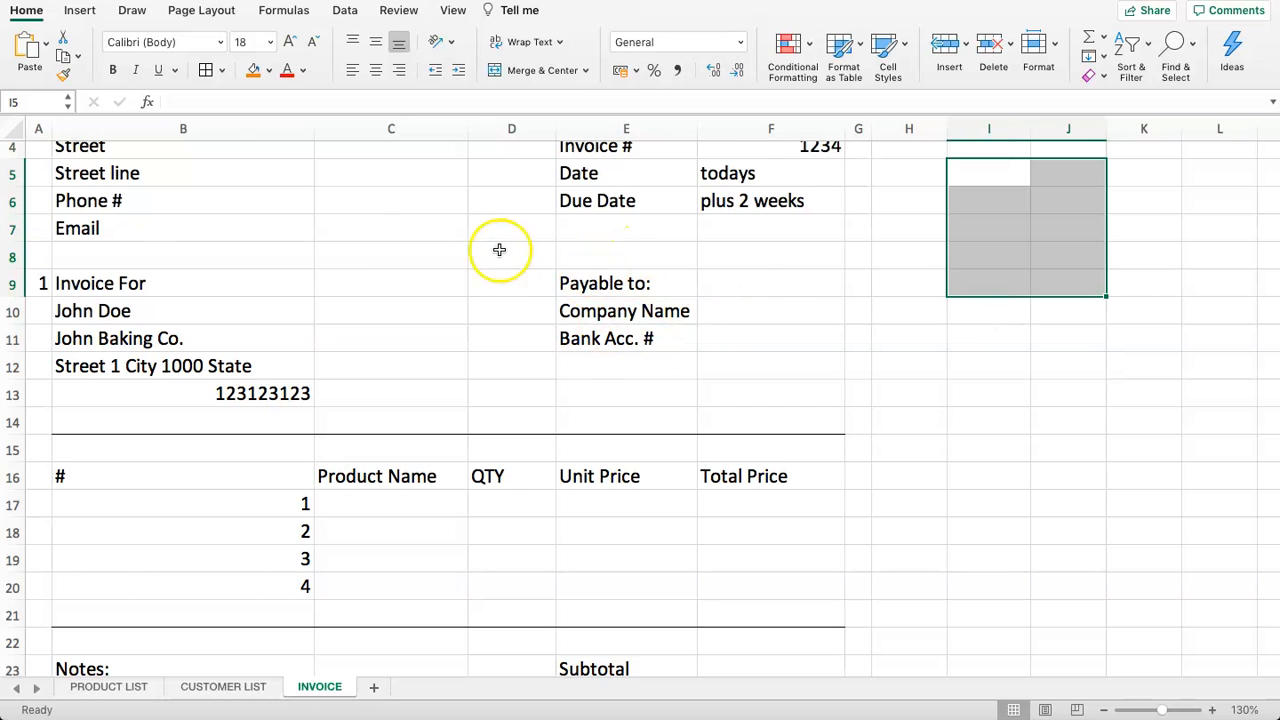
pyautogui.scroll(2, 475, 274)
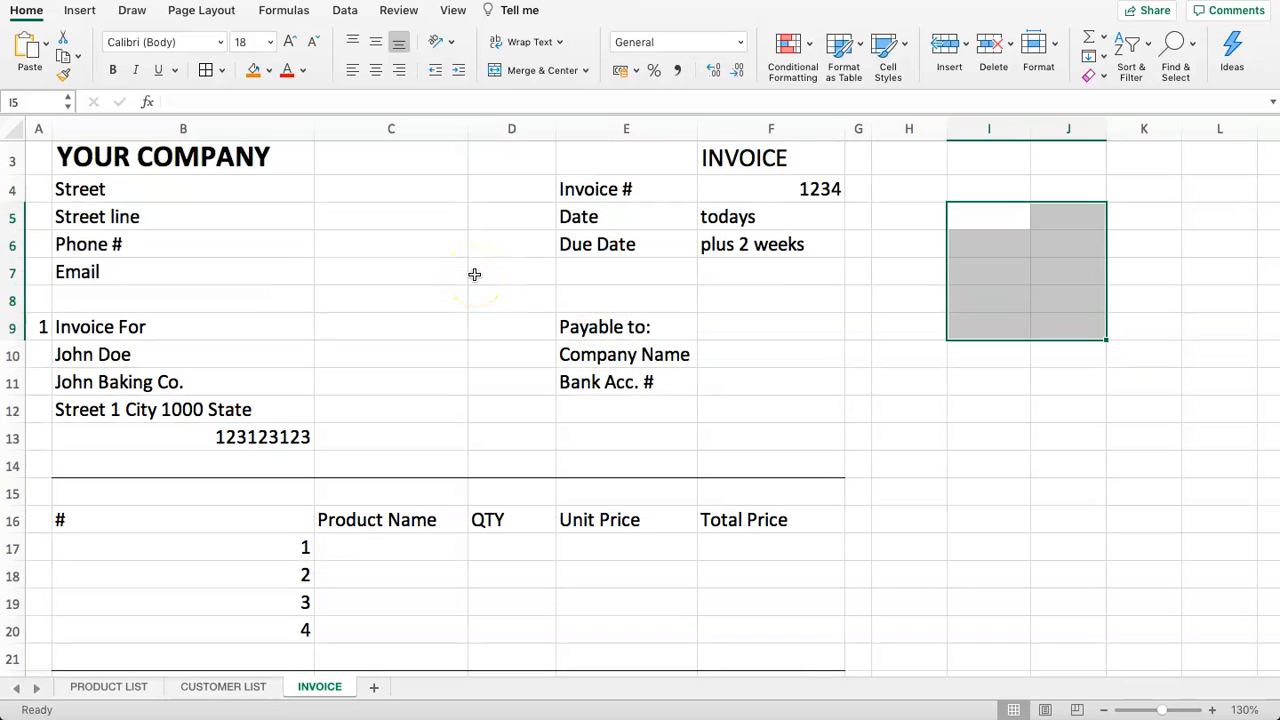
pyautogui.moveTo(190, 158); pyautogui.dragTo(706, 443)
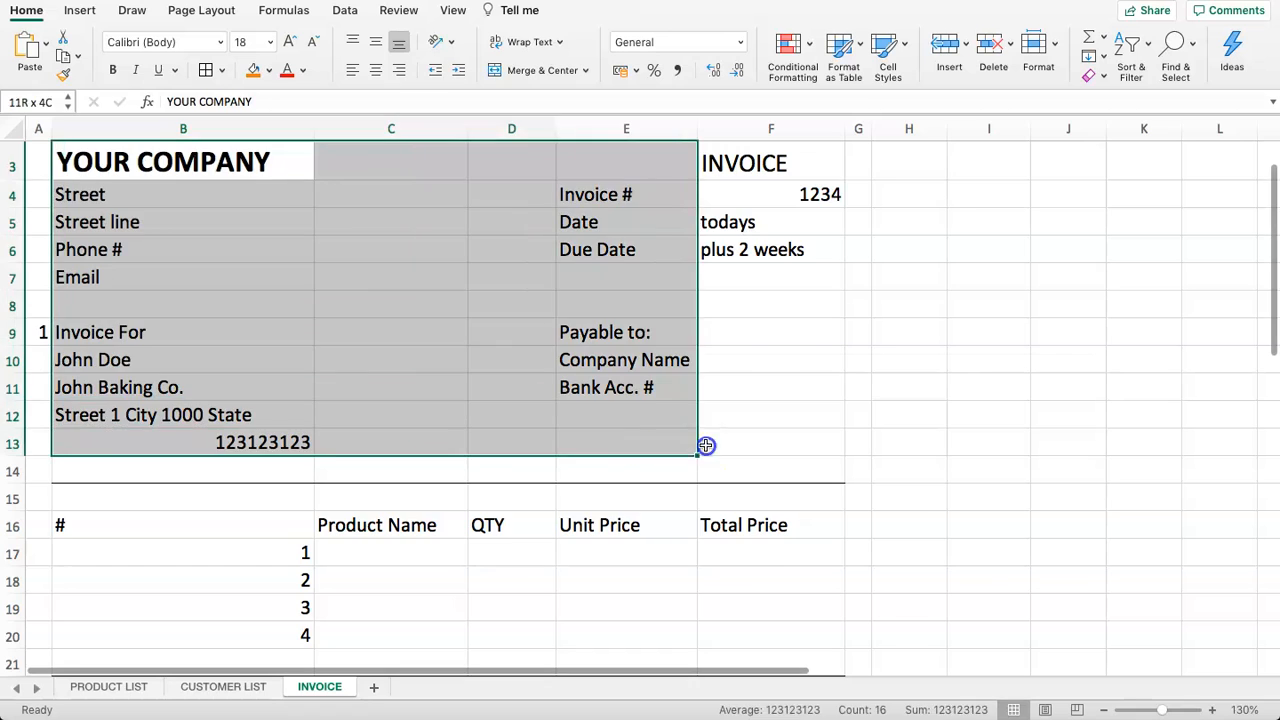
pyautogui.click(531, 431)
pyautogui.scroll(-1, 470, 410)
pyautogui.click(385, 344)
pyautogui.click(323, 285)
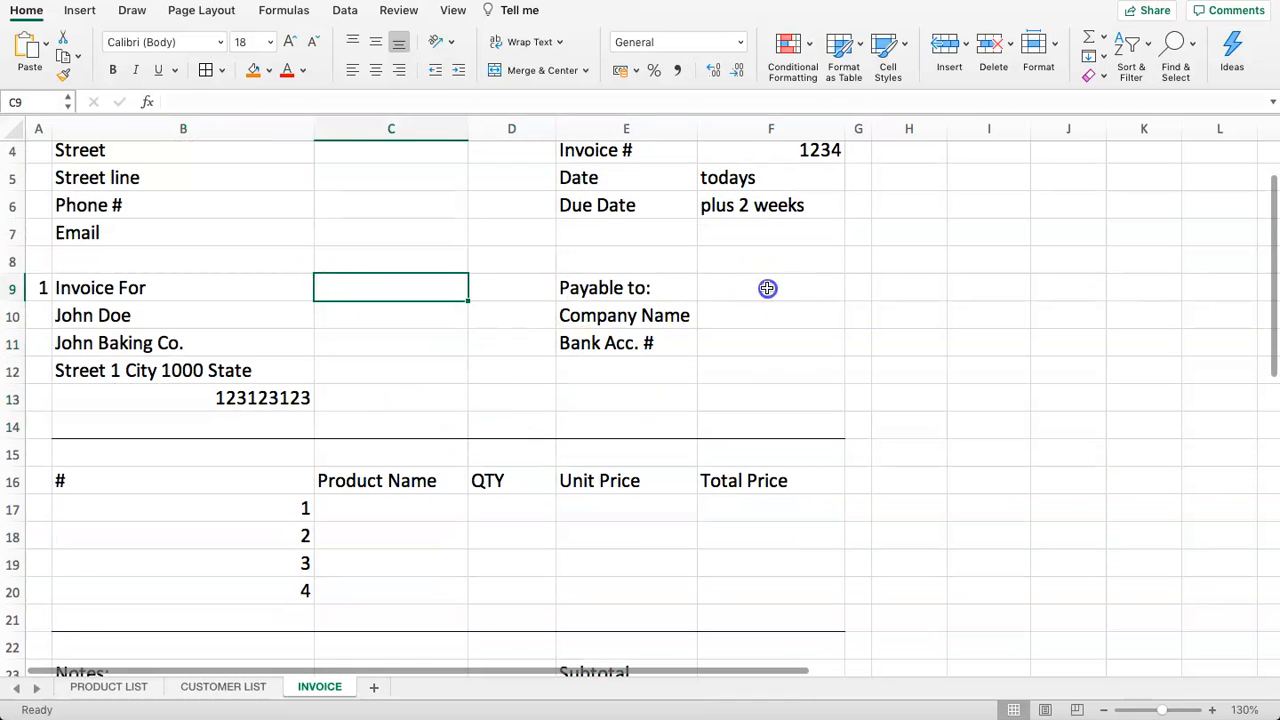
# Enter "Your Company" in F9 and move it to F10 beside Company Name
pyautogui.click(766, 287)
pyautogui.scroll(2, 760, 292)
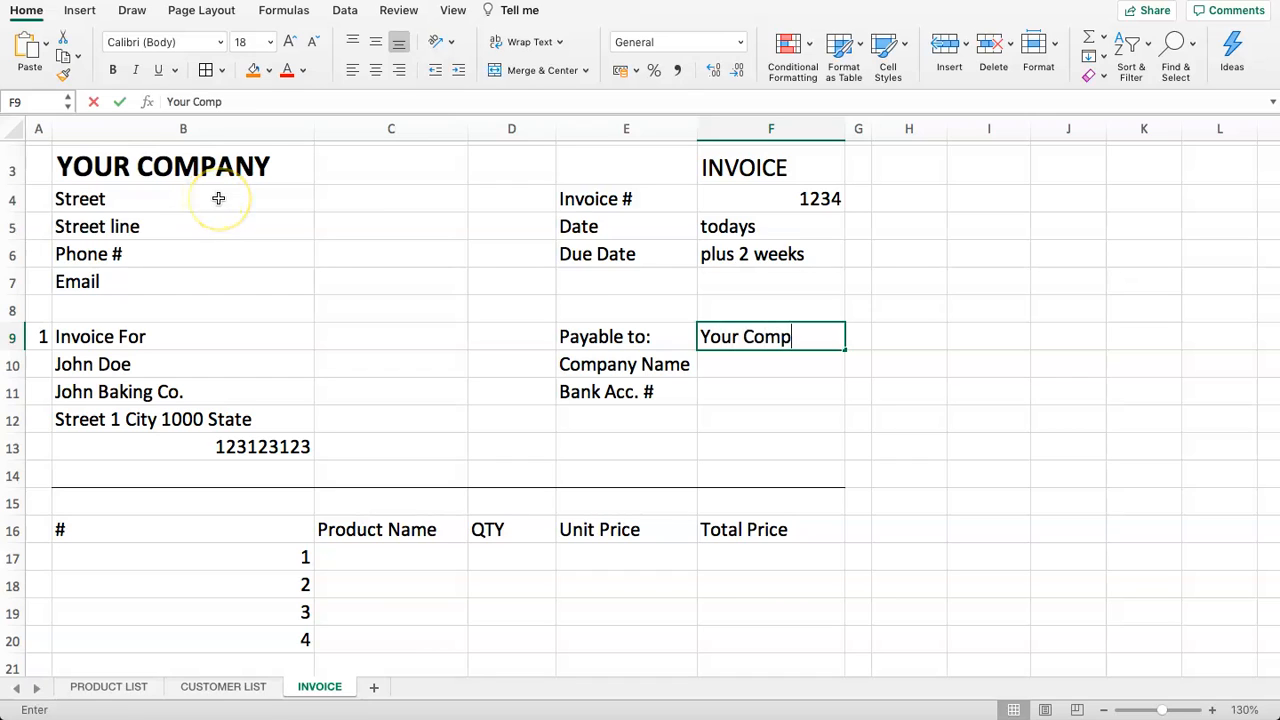
pyautogui.press('Up')
pyautogui.press('Down')
pyautogui.press('super+c')
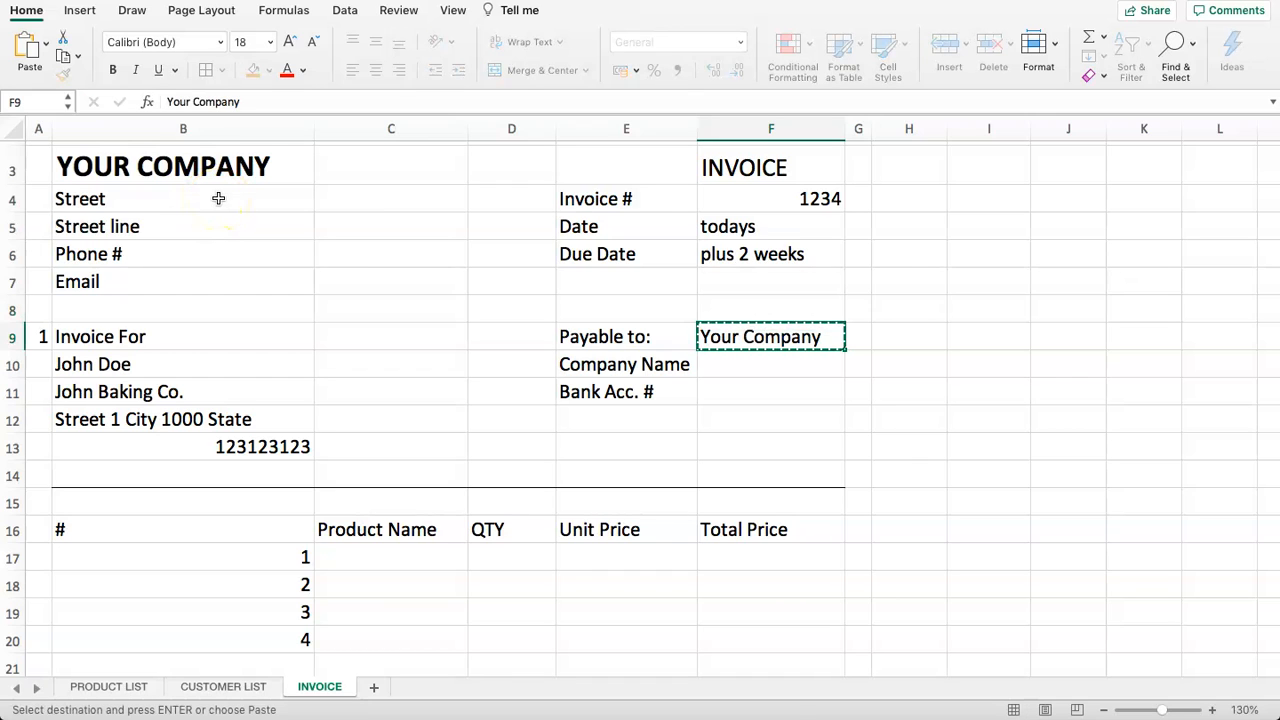
pyautogui.press('Down')
pyautogui.press('Return')
pyautogui.press('Down')
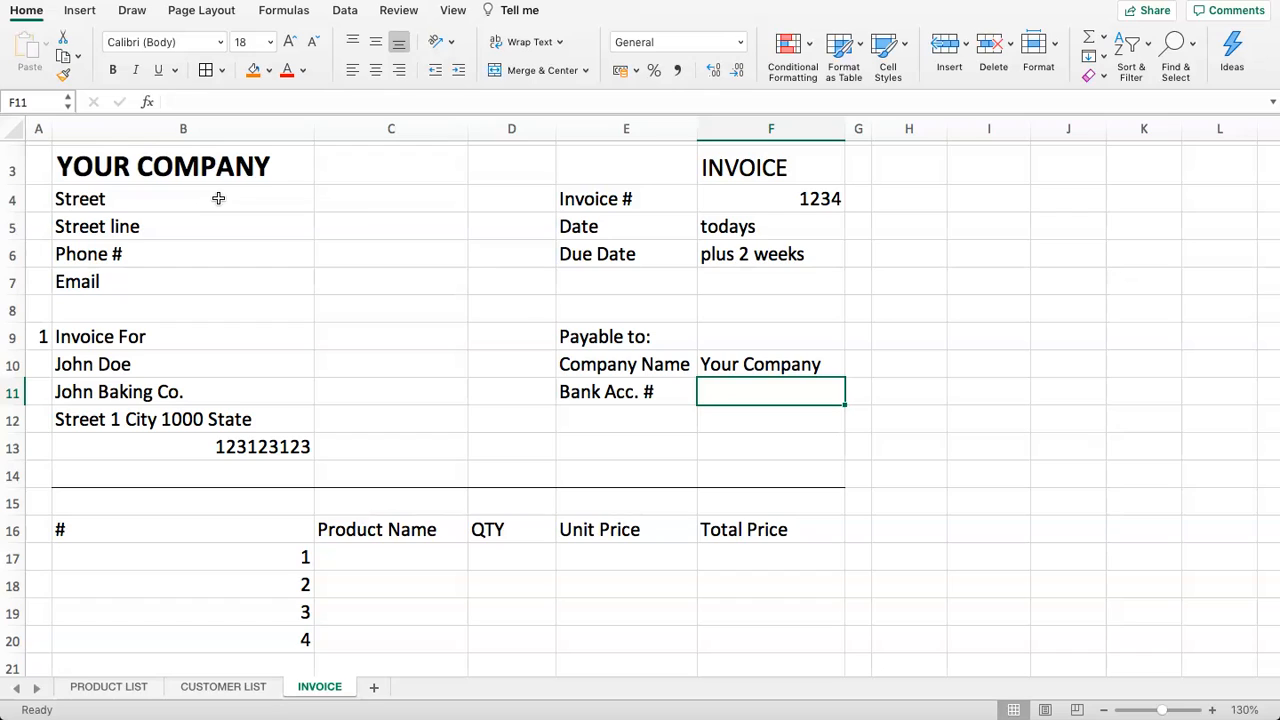
# Enter the bank account number in F11 beside Bank Acc. #
pyautogui.press('Up')
pyautogui.press('Down')
pyautogui.press('Up')
pyautogui.press('Left')
pyautogui.press('Down')
pyautogui.press('Right')
pyautogui.write('123')
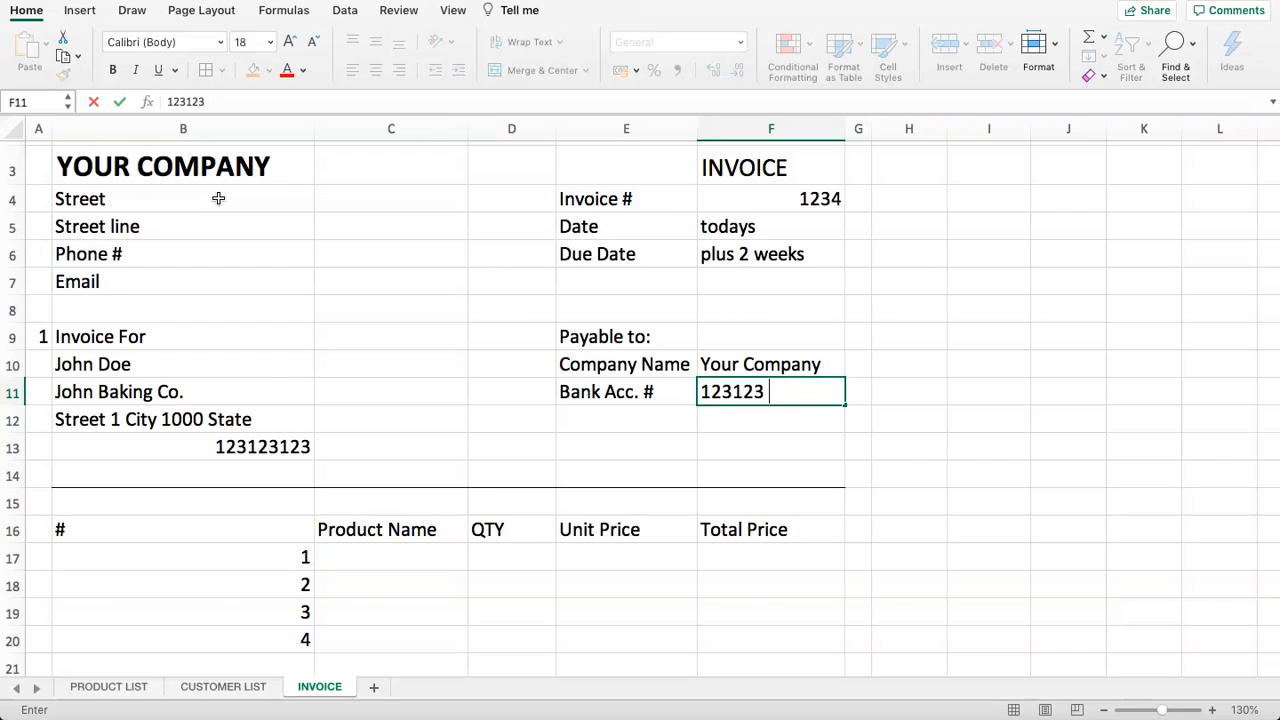
pyautogui.press('Return')
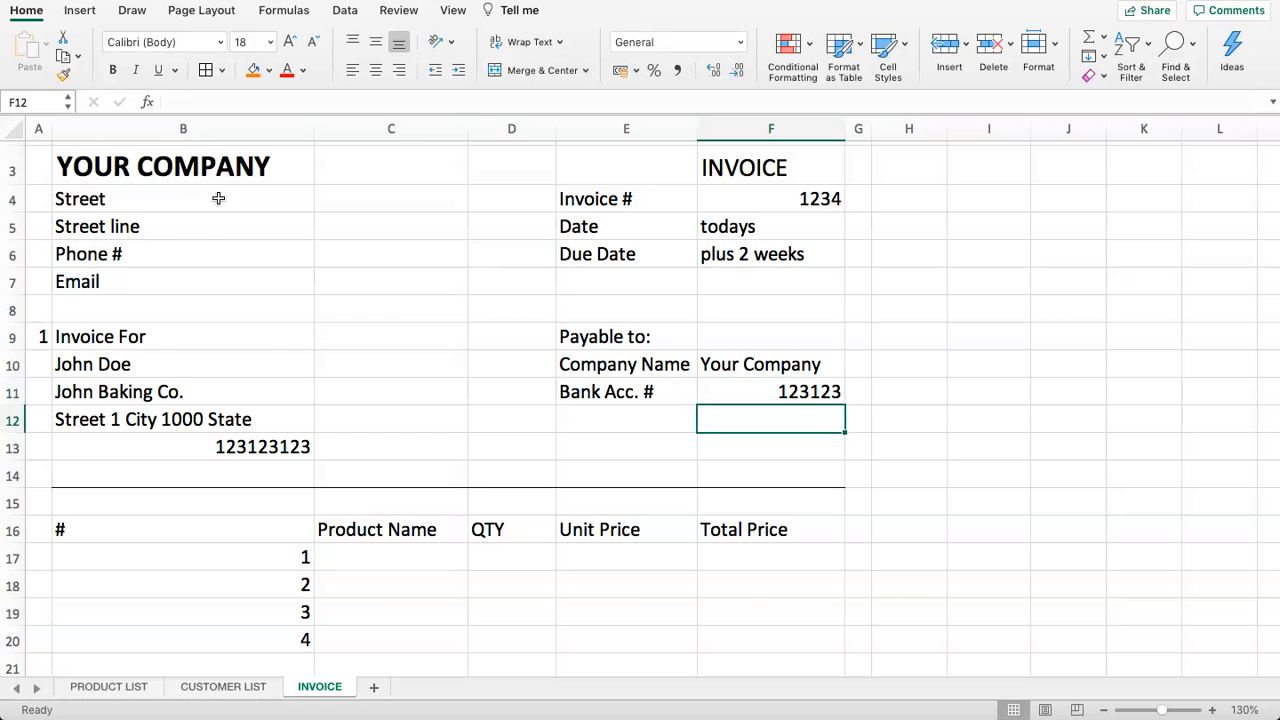
# Review the invoice's item table in B16:F20, from the # column through Product Name, QTY, Unit Price and Total Price
pyautogui.scroll(-5, 285, 296)
pyautogui.moveTo(160, 357); pyautogui.dragTo(728, 455)
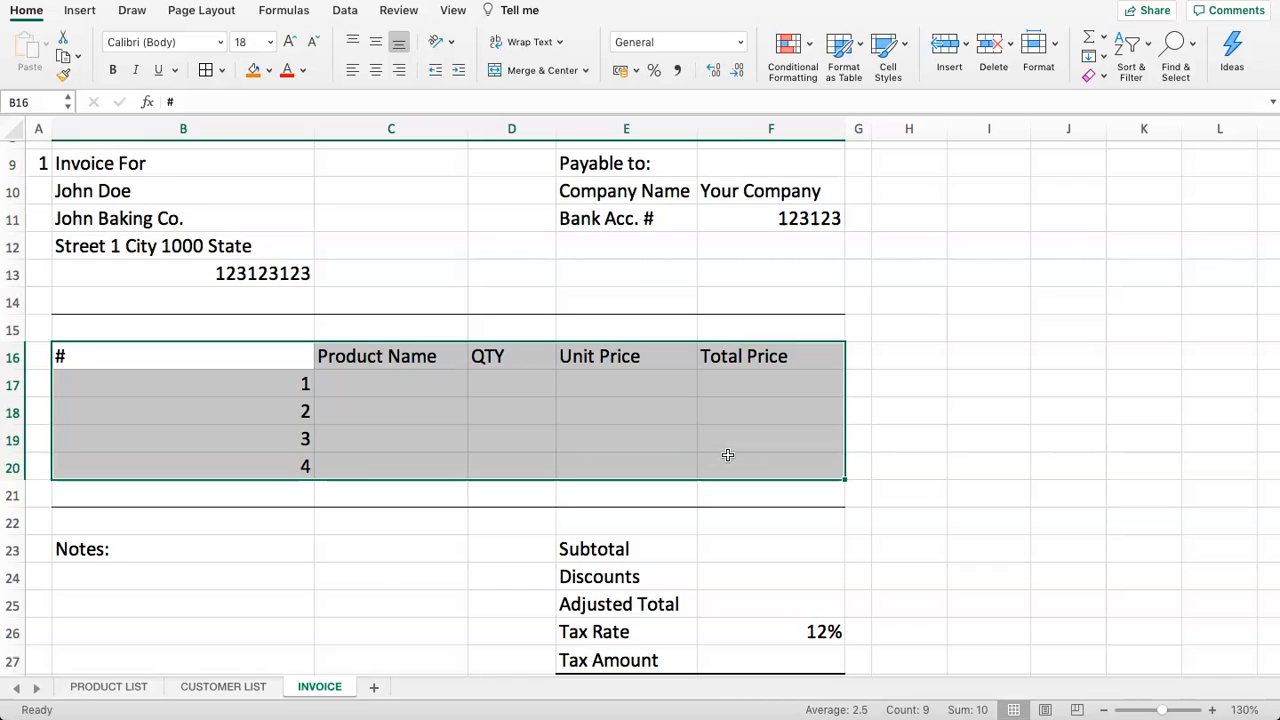
pyautogui.click(531, 506)
pyautogui.click(403, 377)
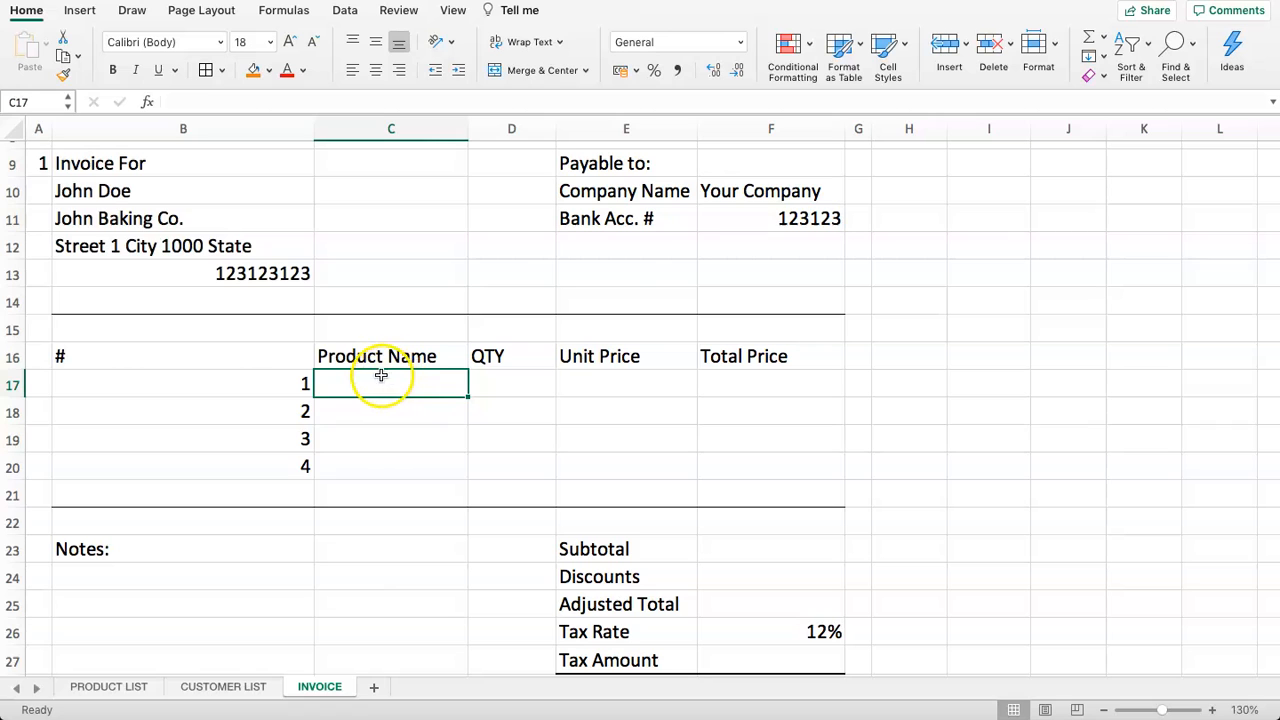
pyautogui.scroll(3, 374, 370)
pyautogui.click(40, 231)
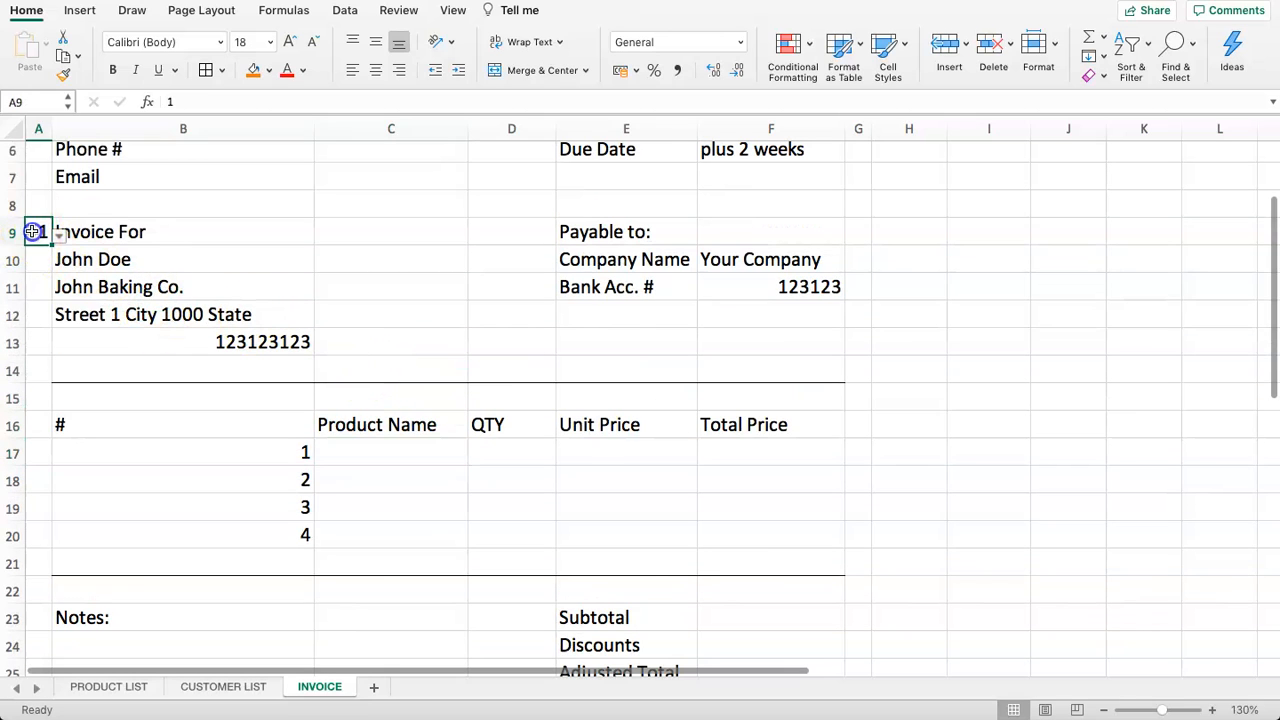
pyautogui.scroll(1, 200, 265)
pyautogui.scroll(-2, 330, 390)
pyautogui.click(411, 440)
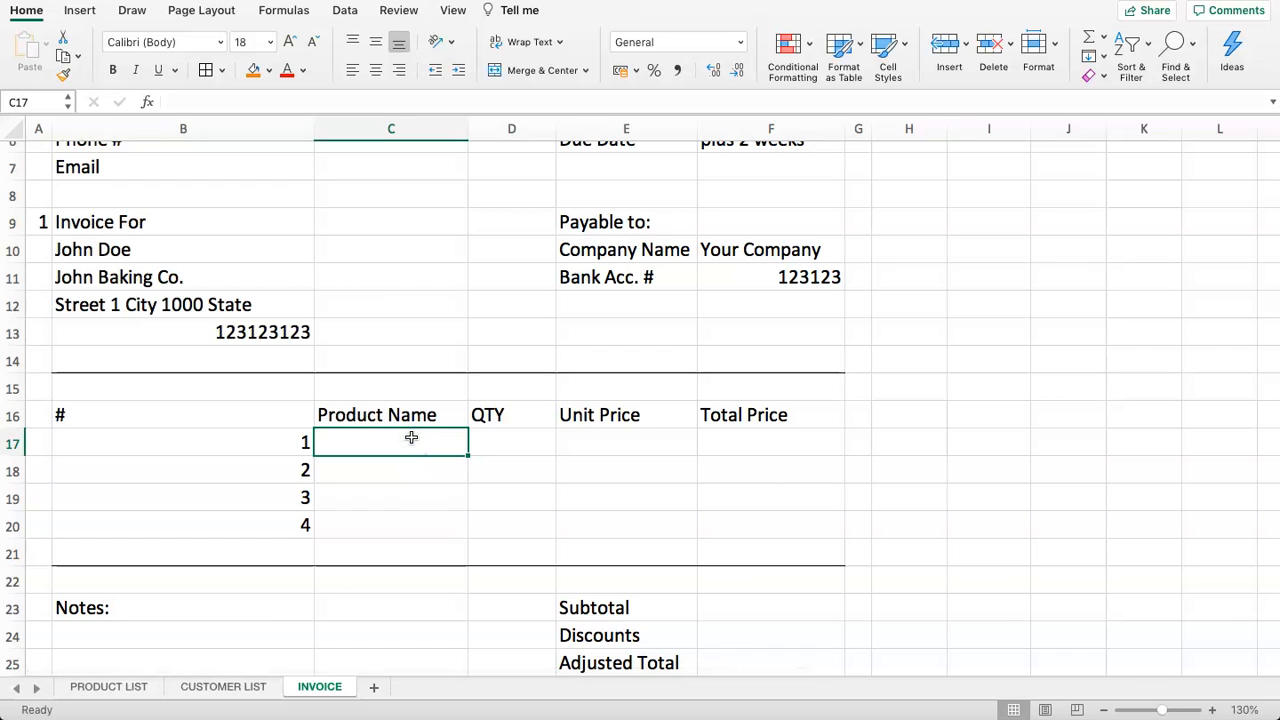
pyautogui.moveTo(300, 443); pyautogui.dragTo(270, 497)
pyautogui.click(345, 445)
pyautogui.click(271, 440)
pyautogui.click(371, 443)
pyautogui.click(649, 440)
pyautogui.click(703, 440)
pyautogui.click(355, 446)
pyautogui.click(251, 440)
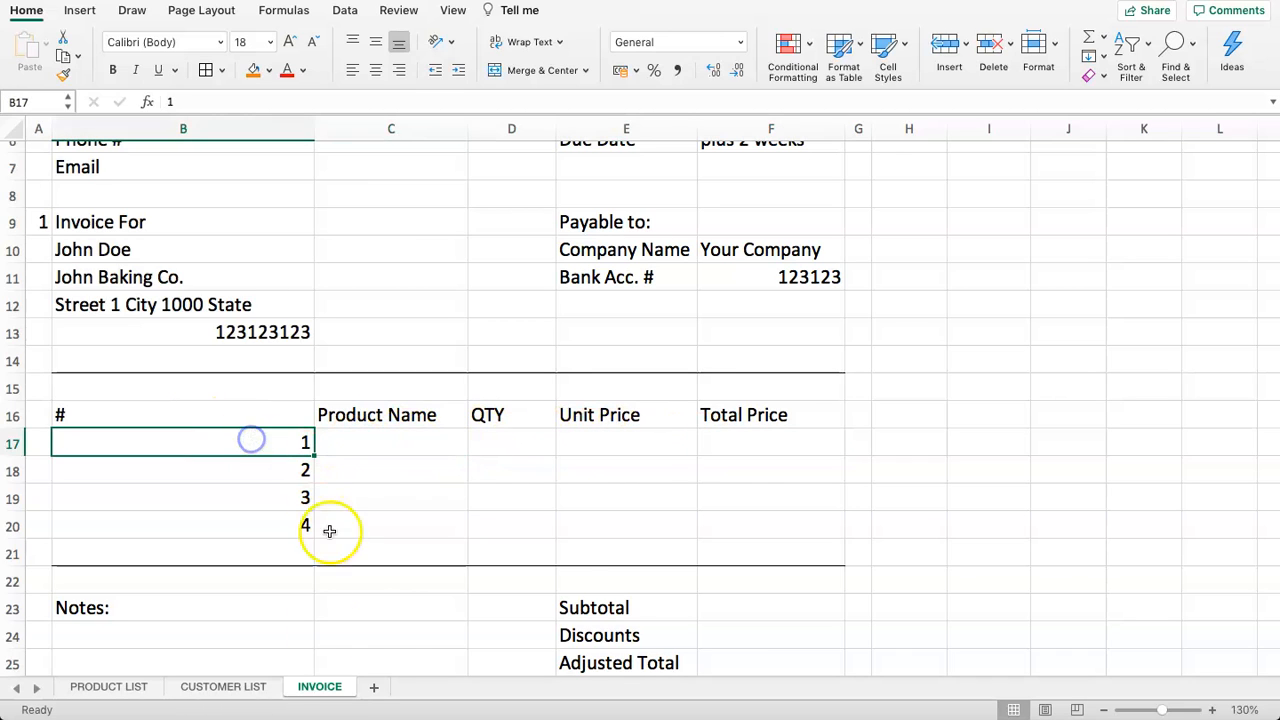
# Check the SKU IDs on the PRODUCT LIST sheet and return to the # column on the INVOICE sheet
pyautogui.click(84, 687)
pyautogui.click(65, 181)
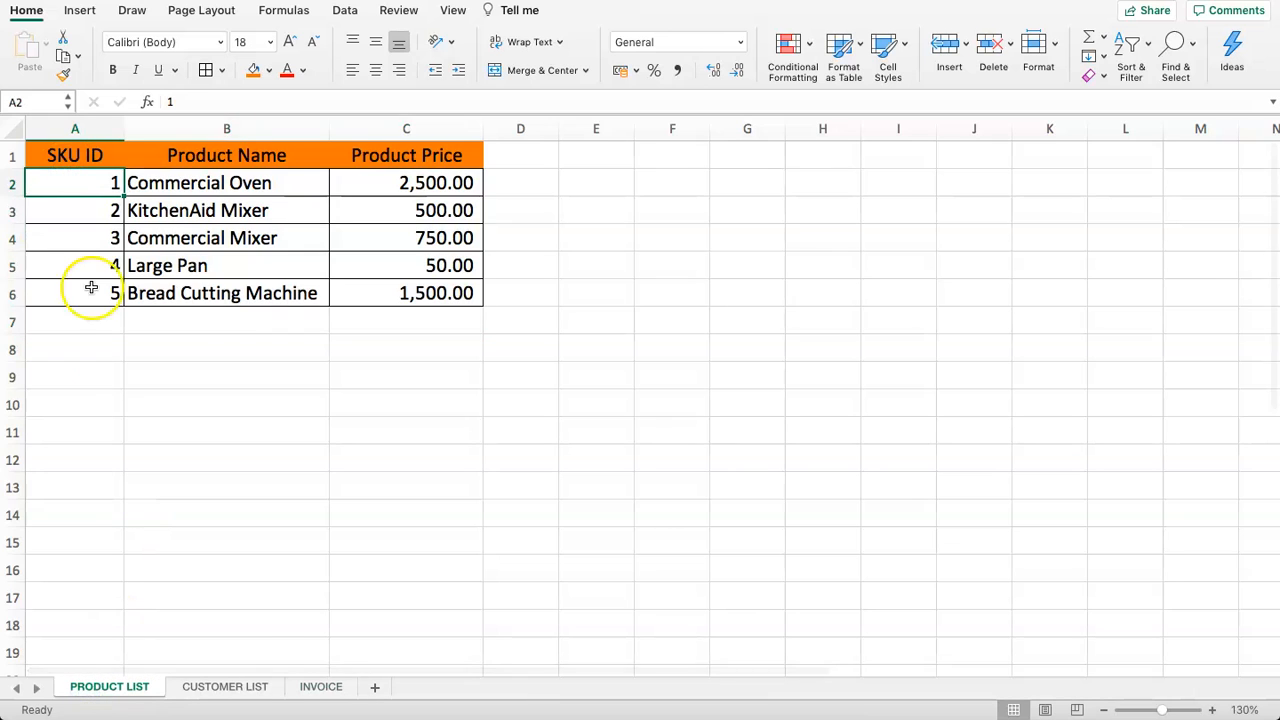
pyautogui.click(309, 686)
pyautogui.click(194, 440)
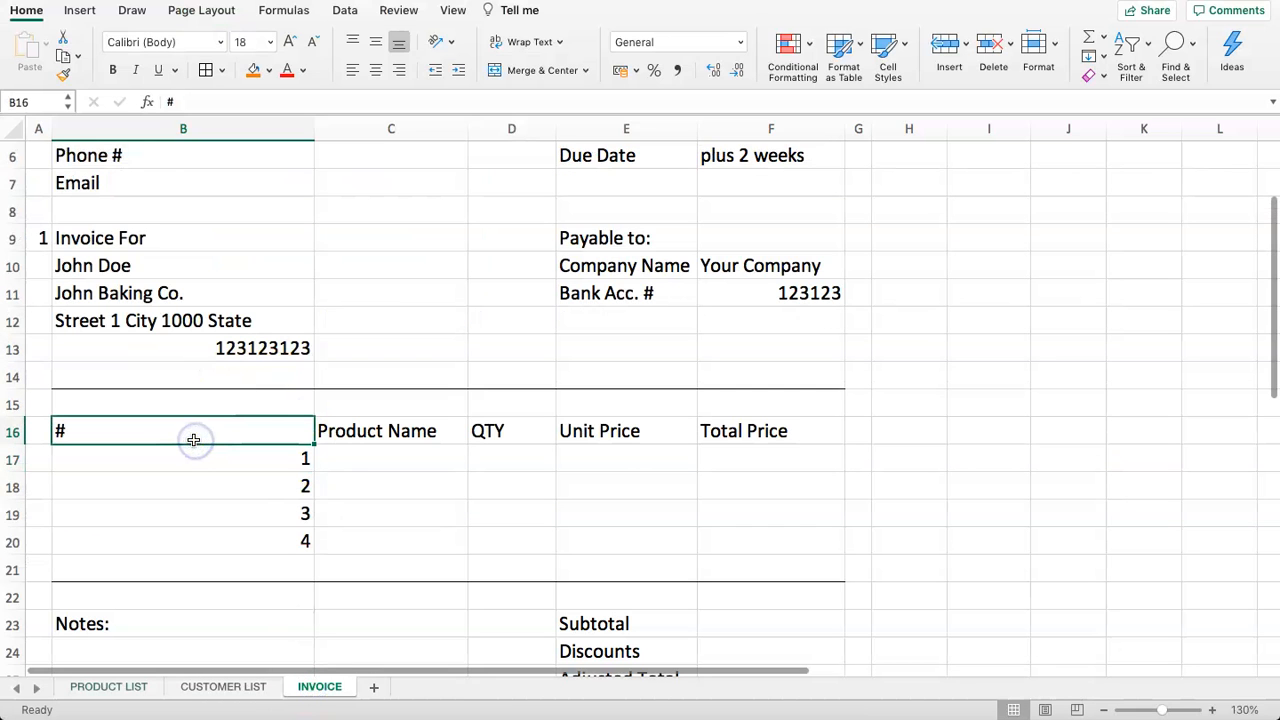
# Change the B16 header to "ID#" and clear the numbers below it in B17:B20
pyautogui.doubleClick(220, 421)
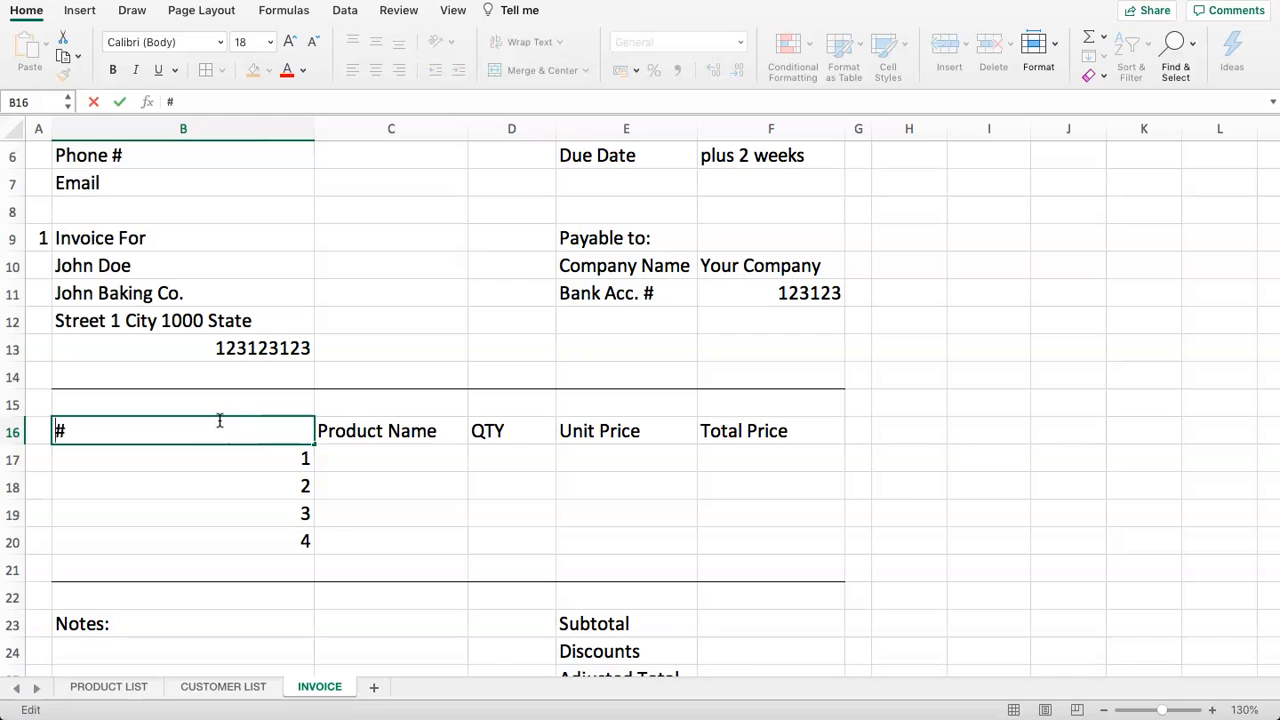
pyautogui.hotkey('shift', 'Return')
pyautogui.press('Down')
pyautogui.press('Down')
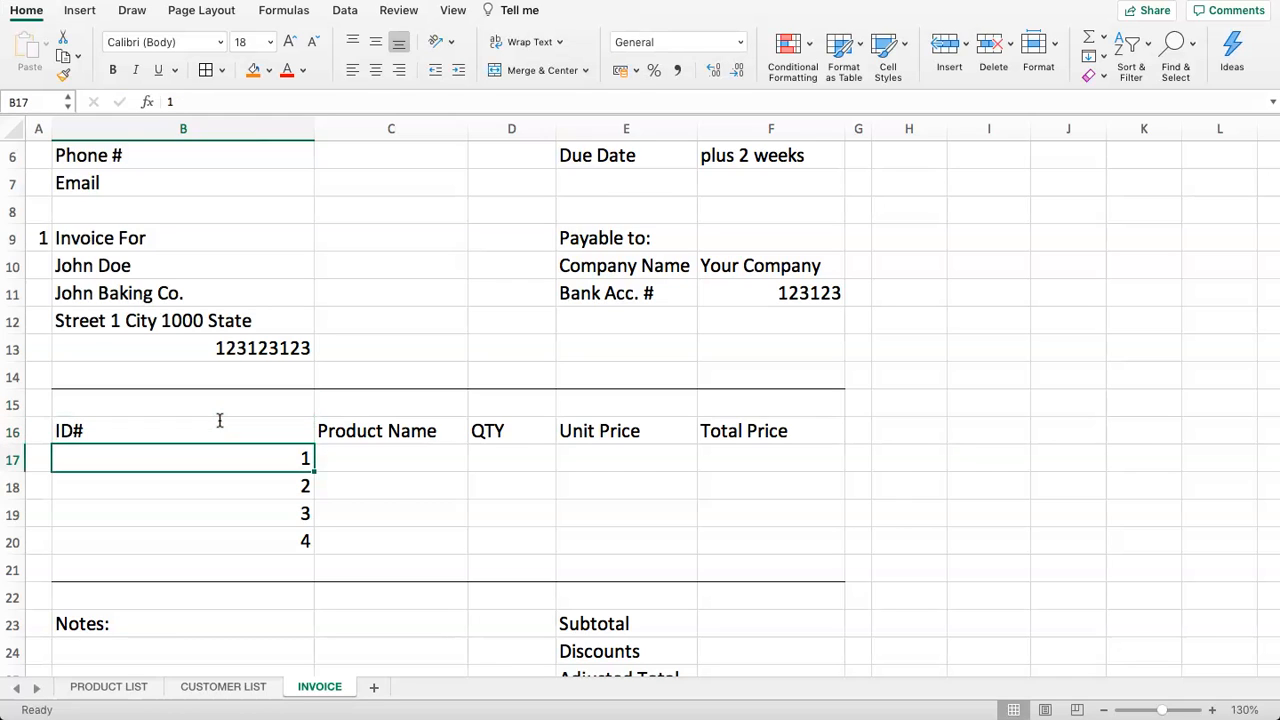
pyautogui.moveTo(277, 457); pyautogui.dragTo(282, 540)
pyautogui.click(251, 460)
pyautogui.moveTo(251, 458); pyautogui.dragTo(257, 543)
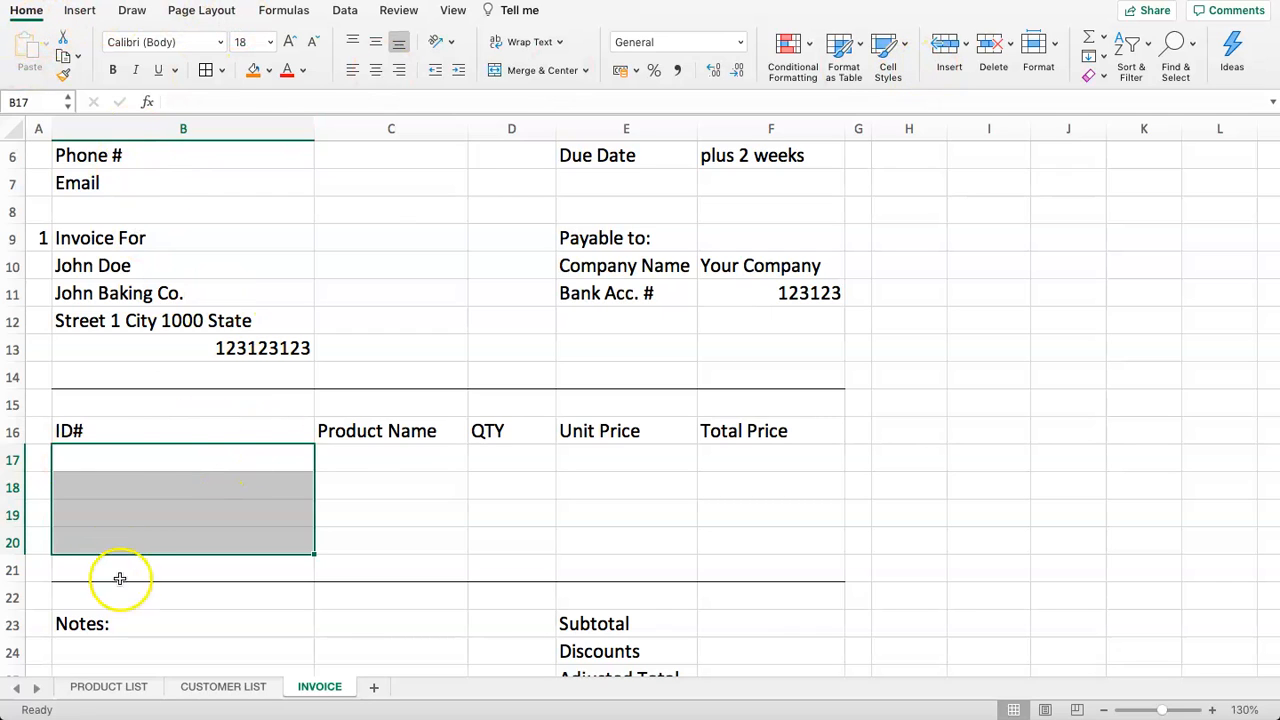
# Add list data validation to B17:B20 using the SKU IDs in 'PRODUCT LIST'!$A$2:$A$6 as the source
pyautogui.click(345, 12)
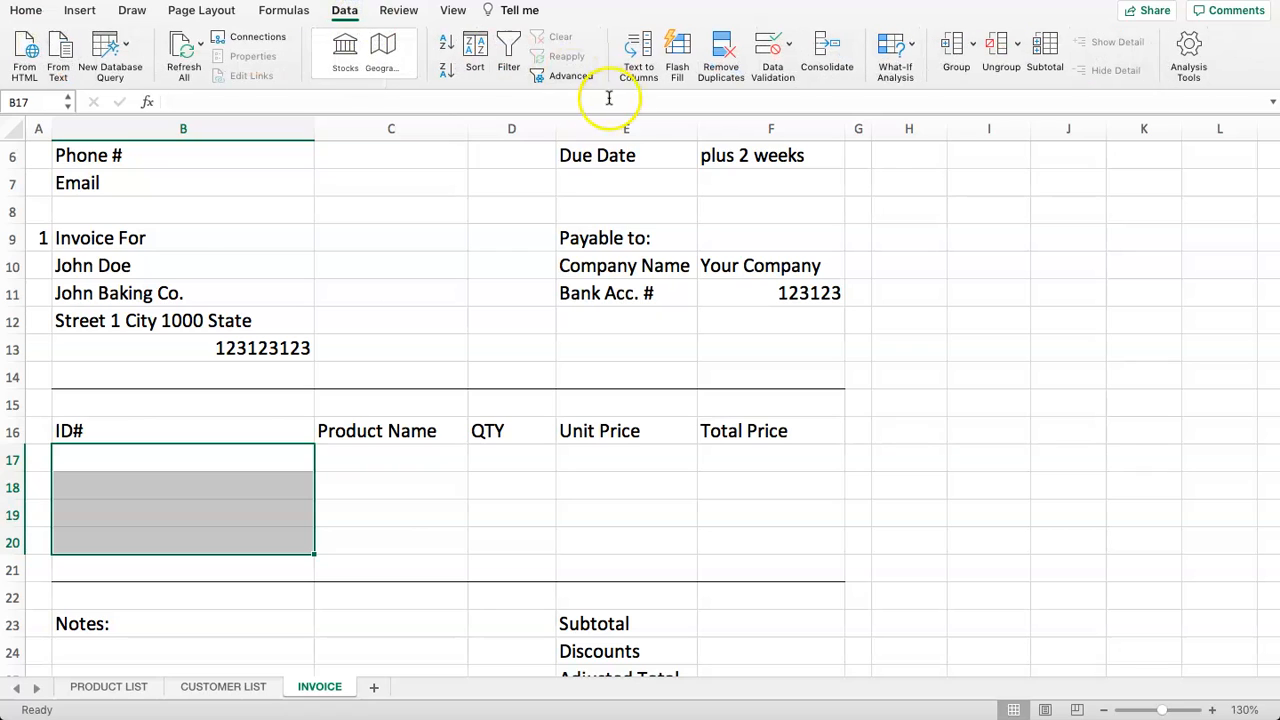
pyautogui.click(772, 46)
pyautogui.click(534, 165)
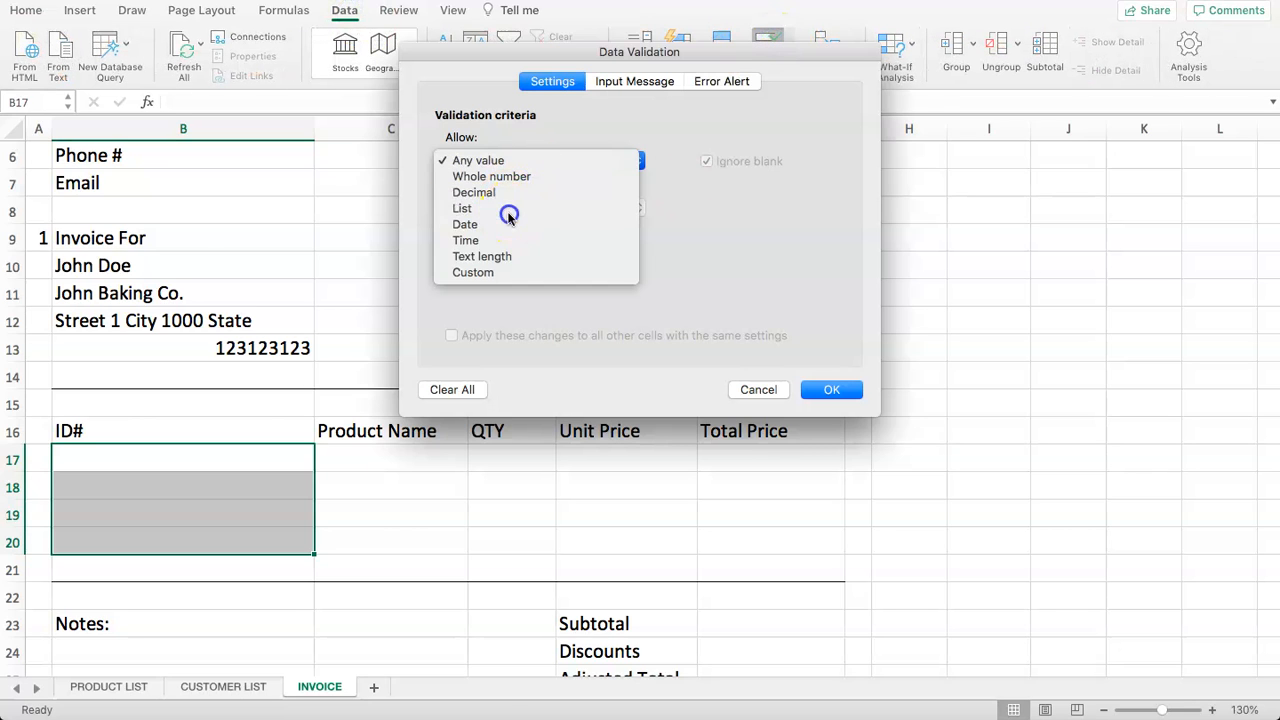
pyautogui.click(509, 210)
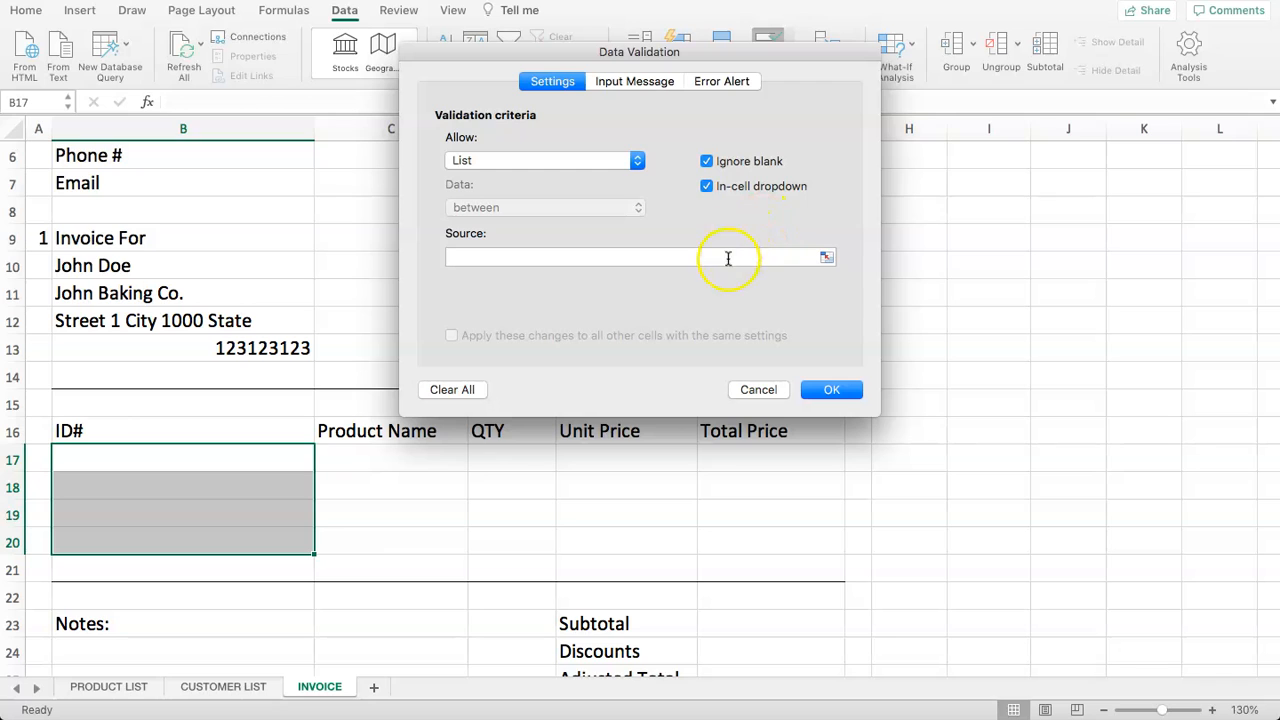
pyautogui.click(827, 257)
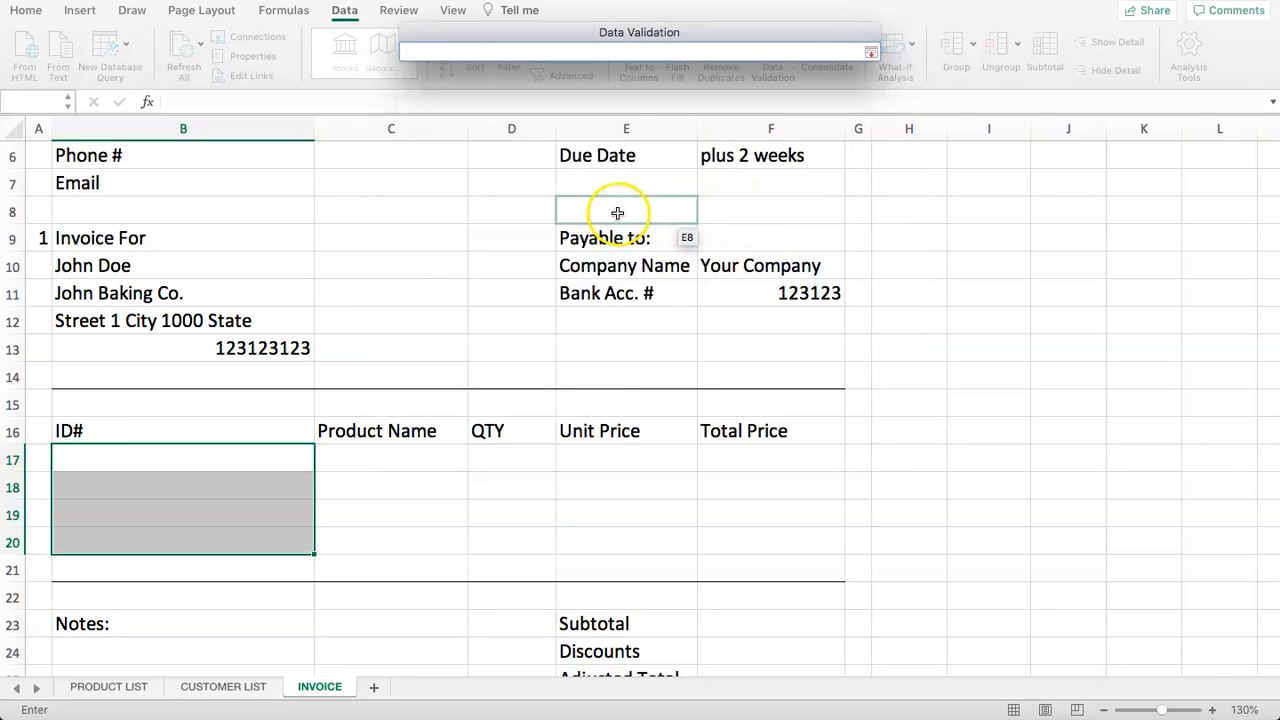
pyautogui.click(106, 686)
pyautogui.moveTo(84, 181); pyautogui.dragTo(90, 297)
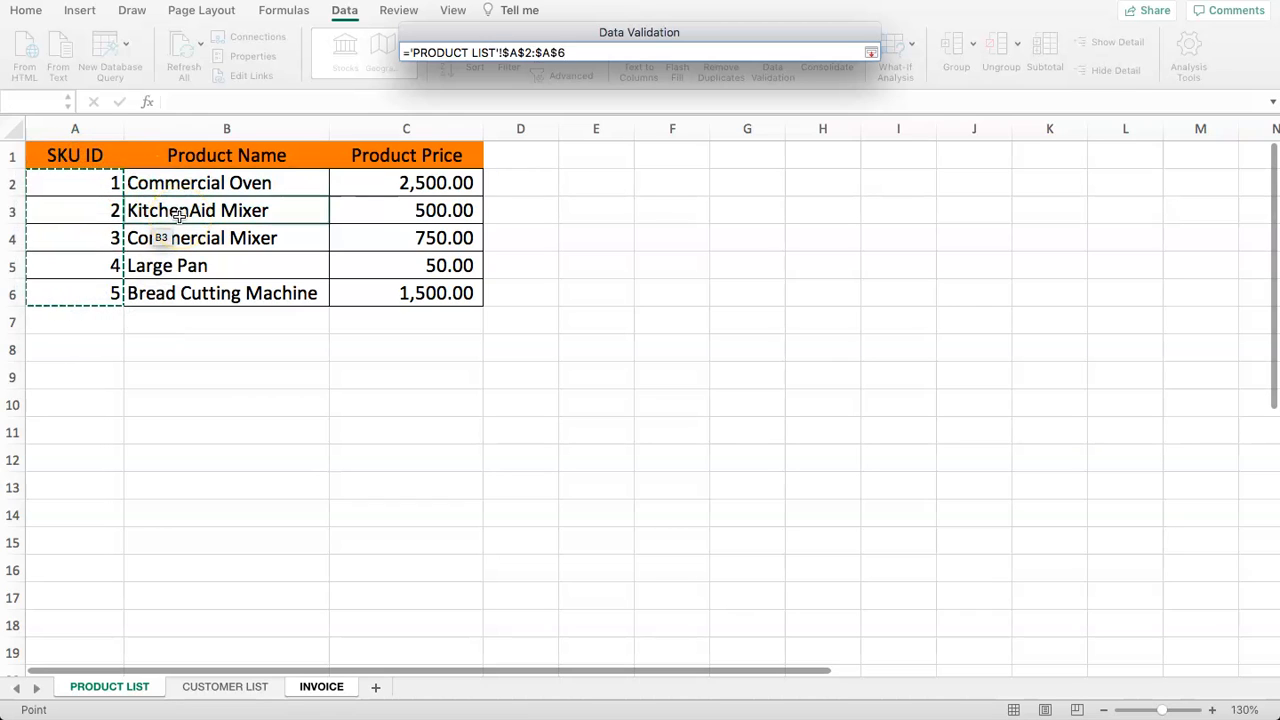
pyautogui.press('Return')
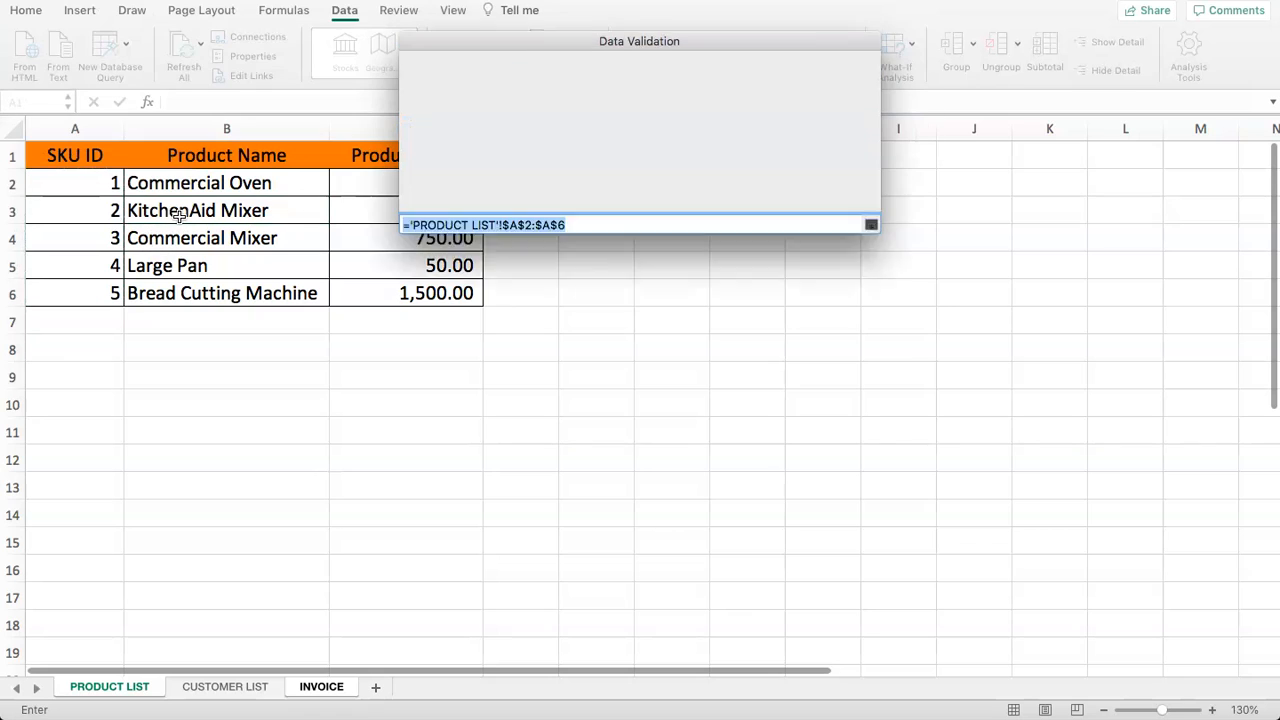
pyautogui.click(826, 388)
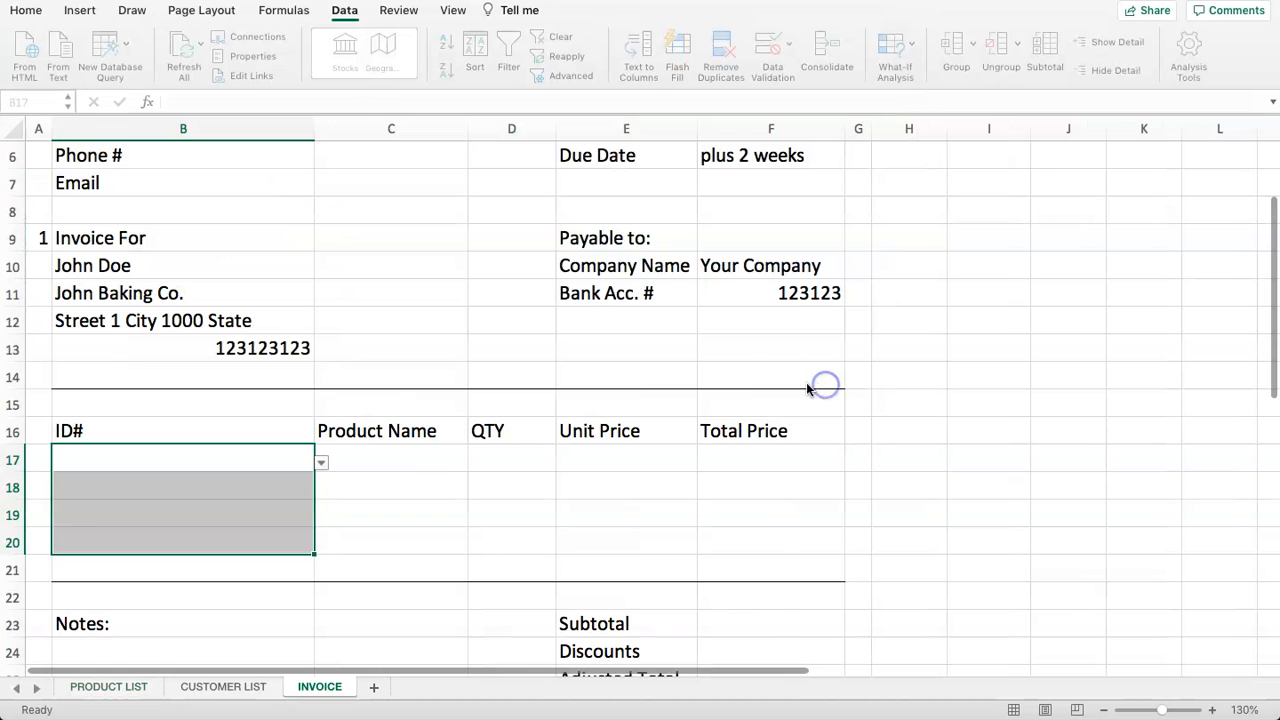
# Choose product IDs 2, 3, 4 and 2 from the dropdown lists in B17 through B20
pyautogui.click(300, 457)
pyautogui.click(321, 462)
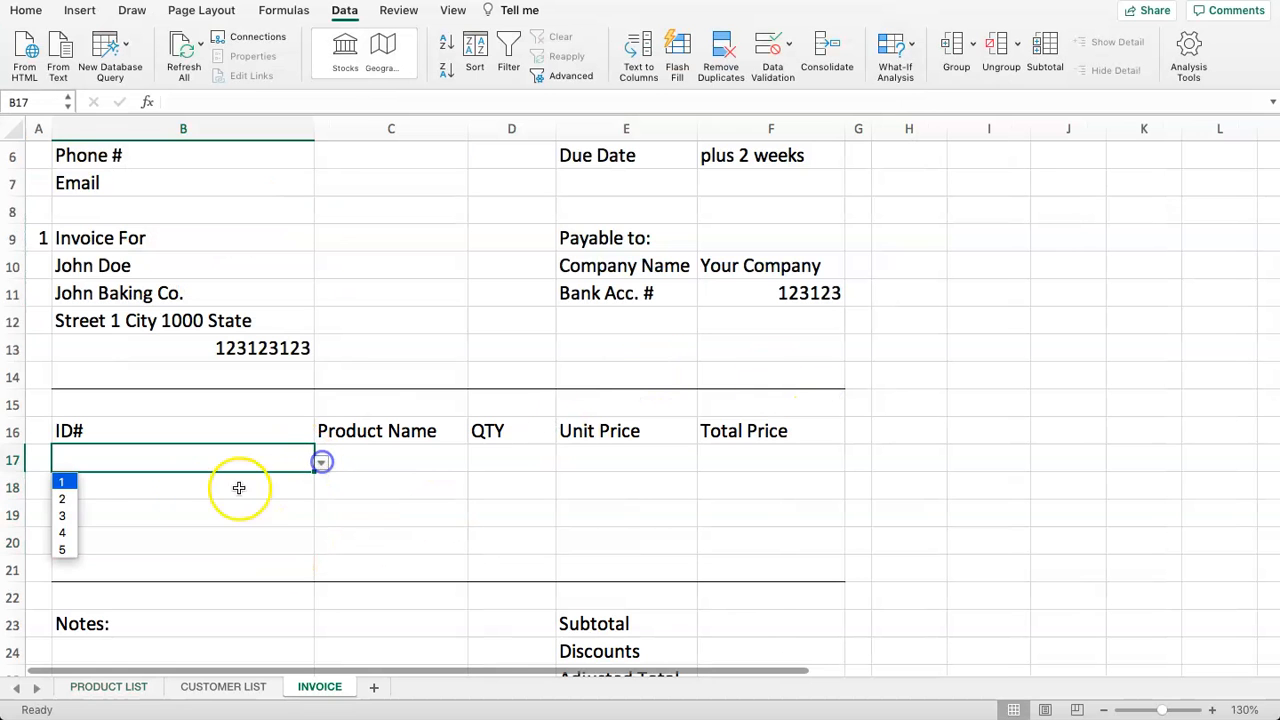
pyautogui.click(63, 497)
pyautogui.click(177, 503)
pyautogui.click(295, 490)
pyautogui.click(321, 490)
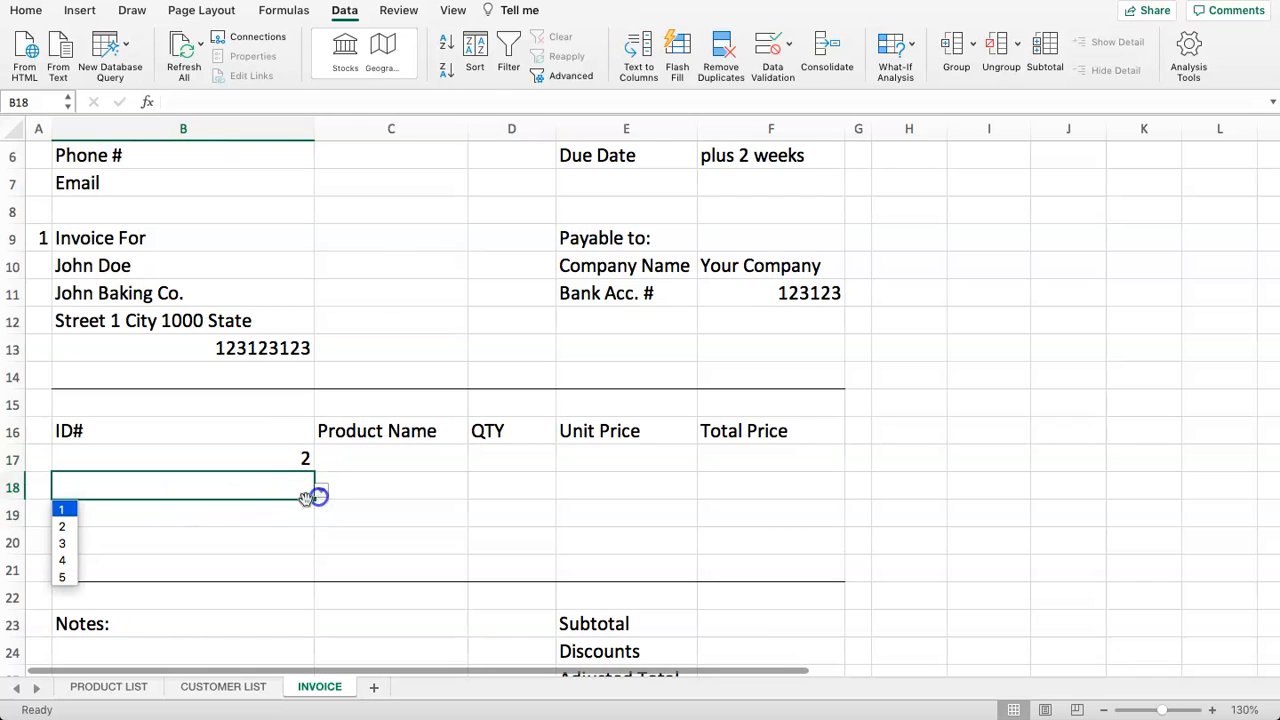
pyautogui.click(63, 543)
pyautogui.click(300, 515)
pyautogui.click(321, 518)
pyautogui.click(62, 587)
pyautogui.click(251, 537)
pyautogui.click(321, 548)
pyautogui.click(62, 581)
# Enter =VLOOKUP(B17,'PRODUCT LIST'!A2:C6,2,FALSE) in C17 to look up the product name
pyautogui.click(396, 462)
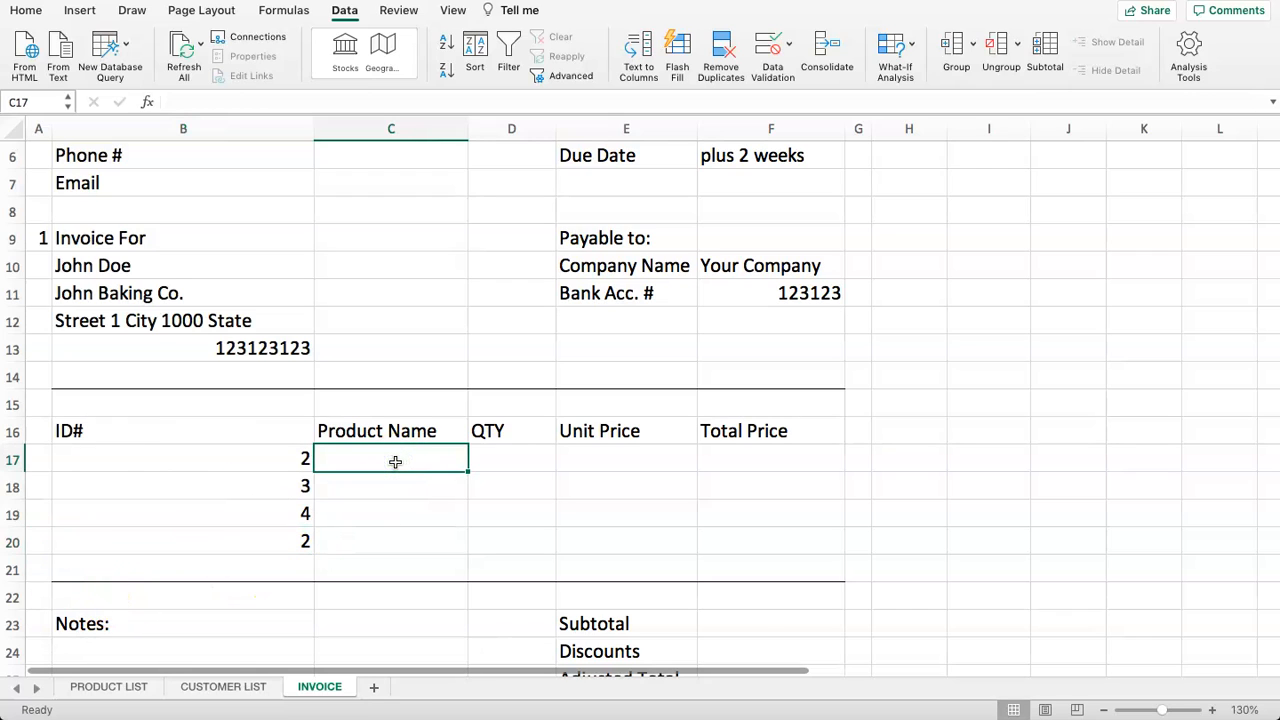
pyautogui.write('=')
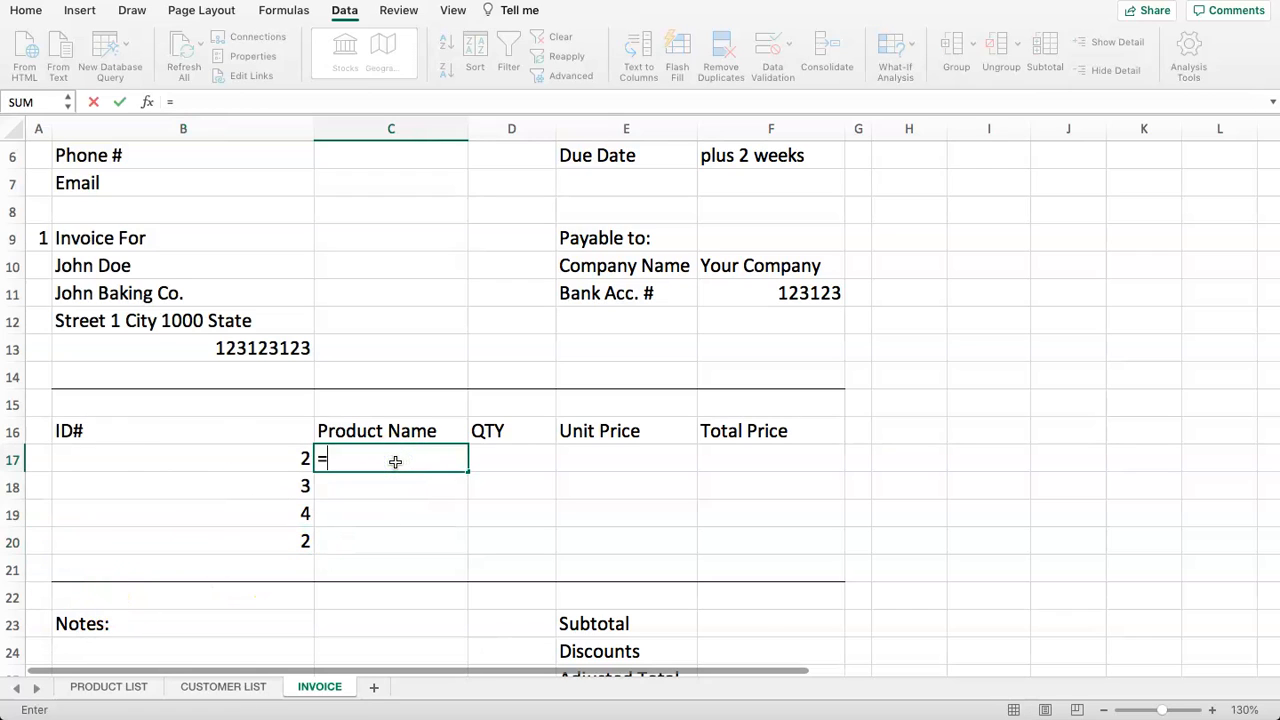
pyautogui.write('VLOOKIP')
pyautogui.press('BackSpace')
pyautogui.write('U')
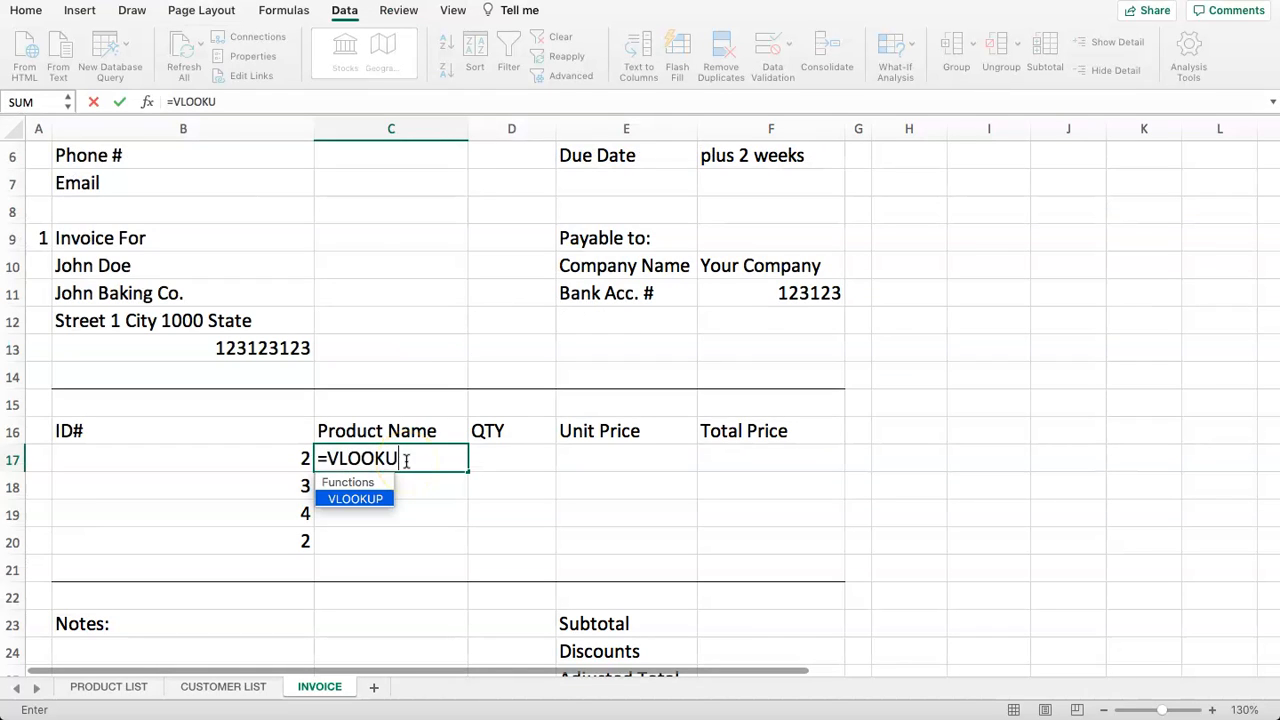
pyautogui.write('P(')
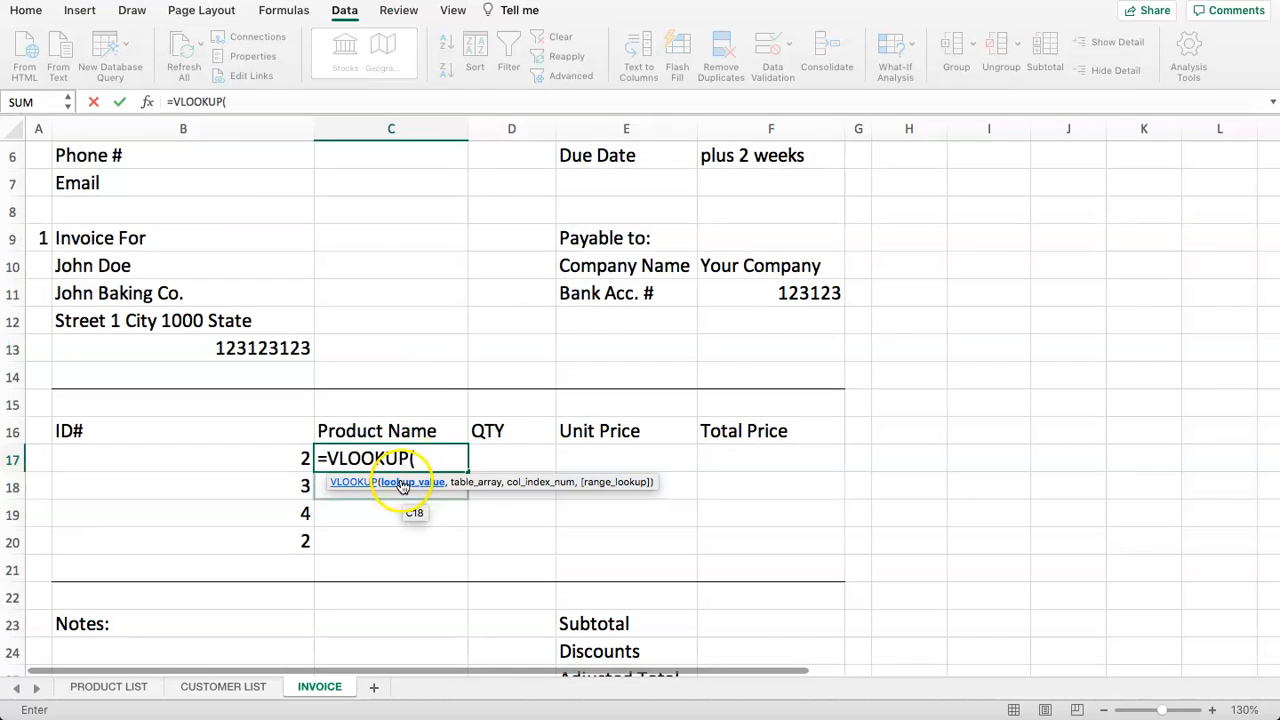
pyautogui.click(245, 463)
pyautogui.write(',')
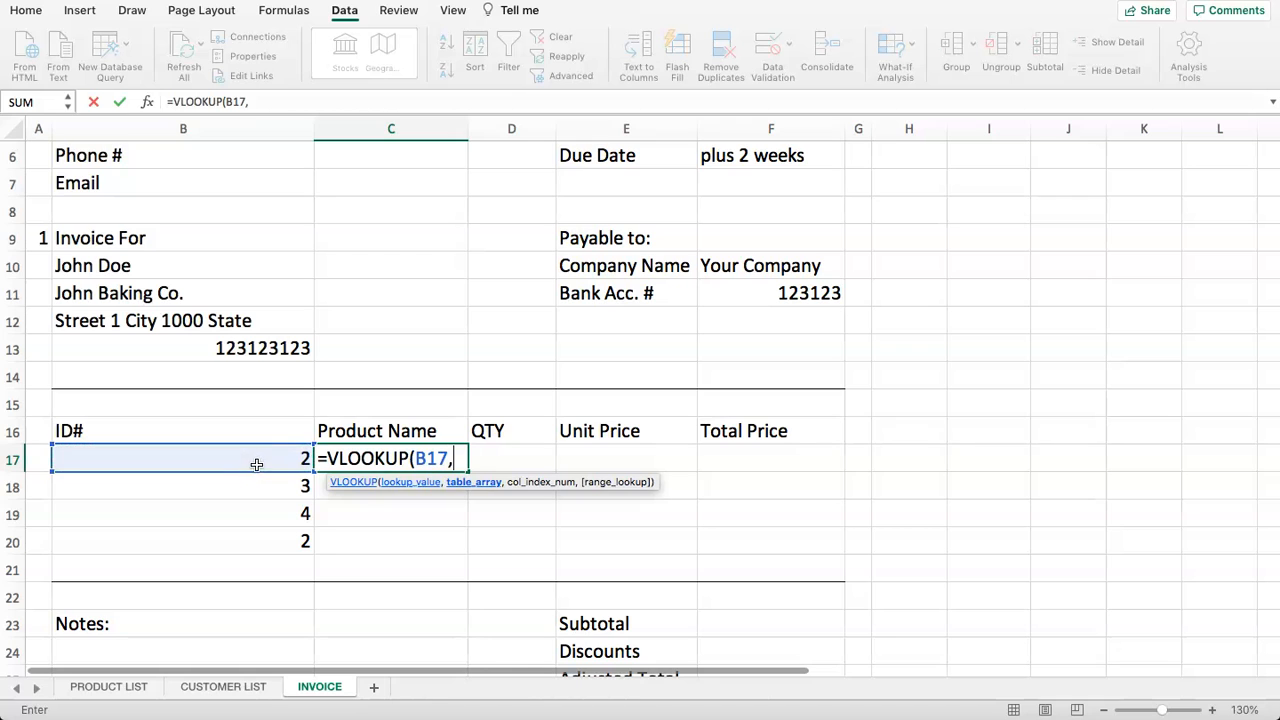
pyautogui.click(105, 686)
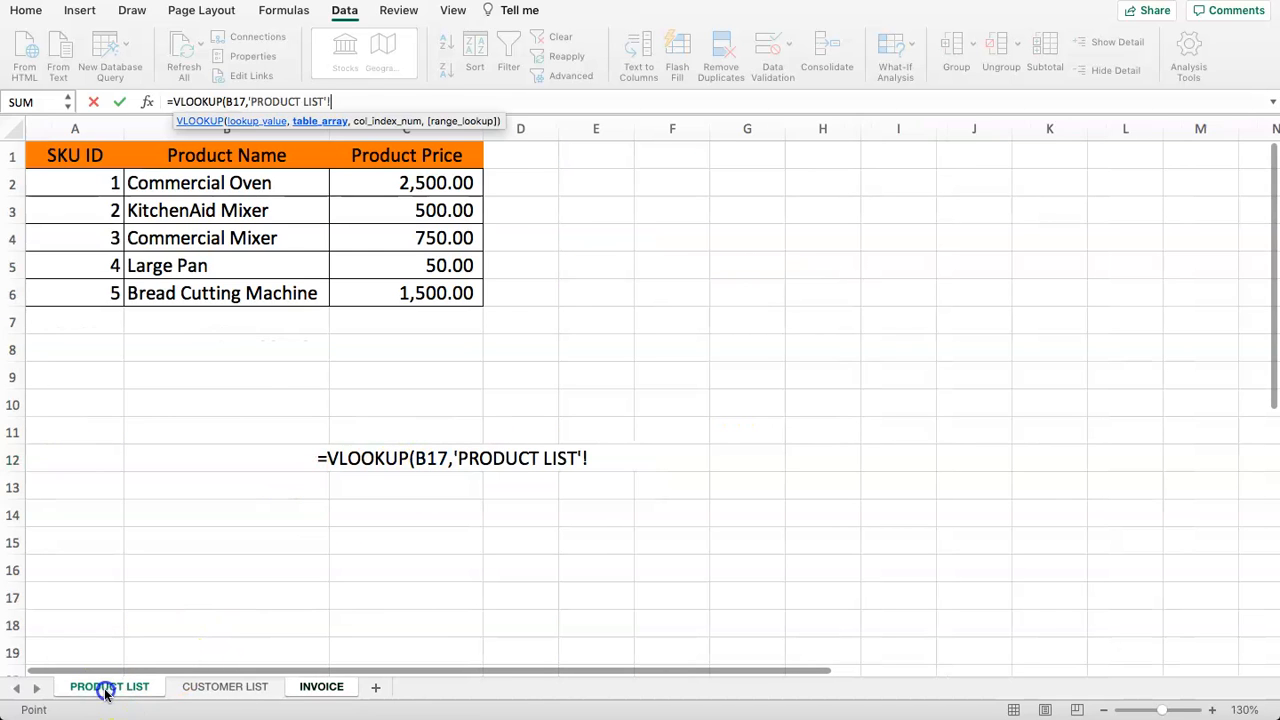
pyautogui.moveTo(76, 194); pyautogui.dragTo(422, 299)
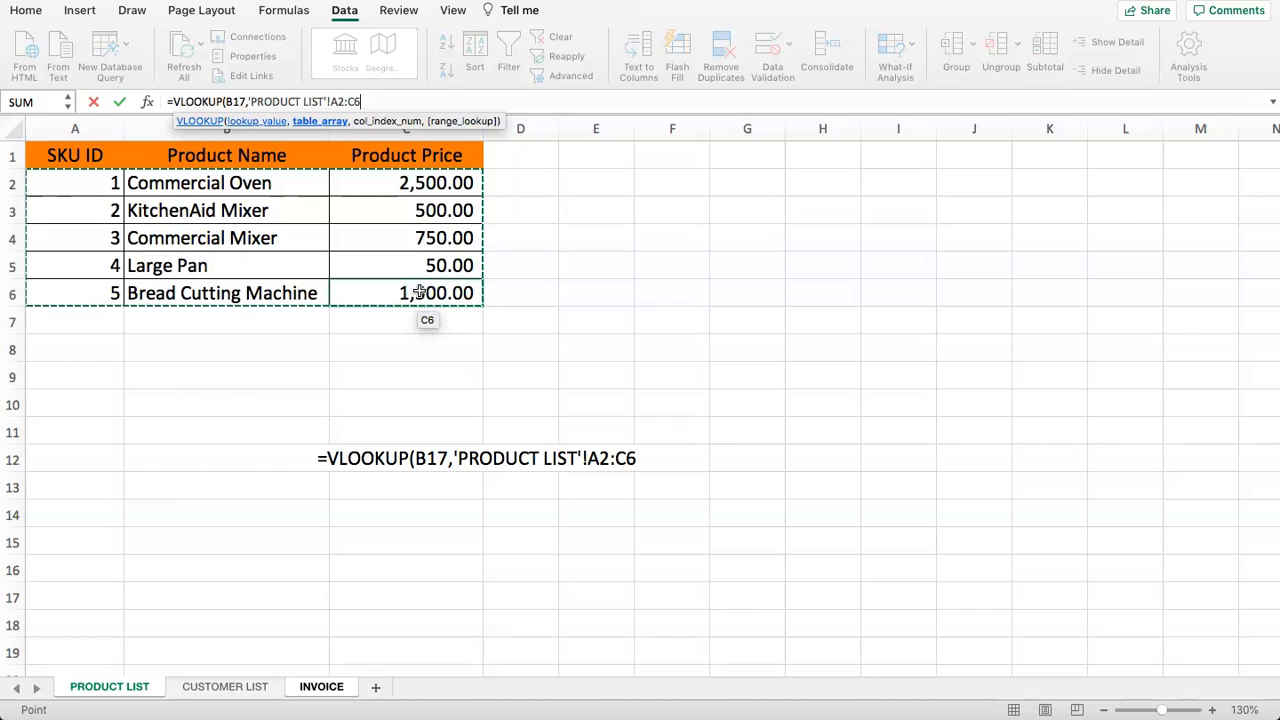
pyautogui.write(',')
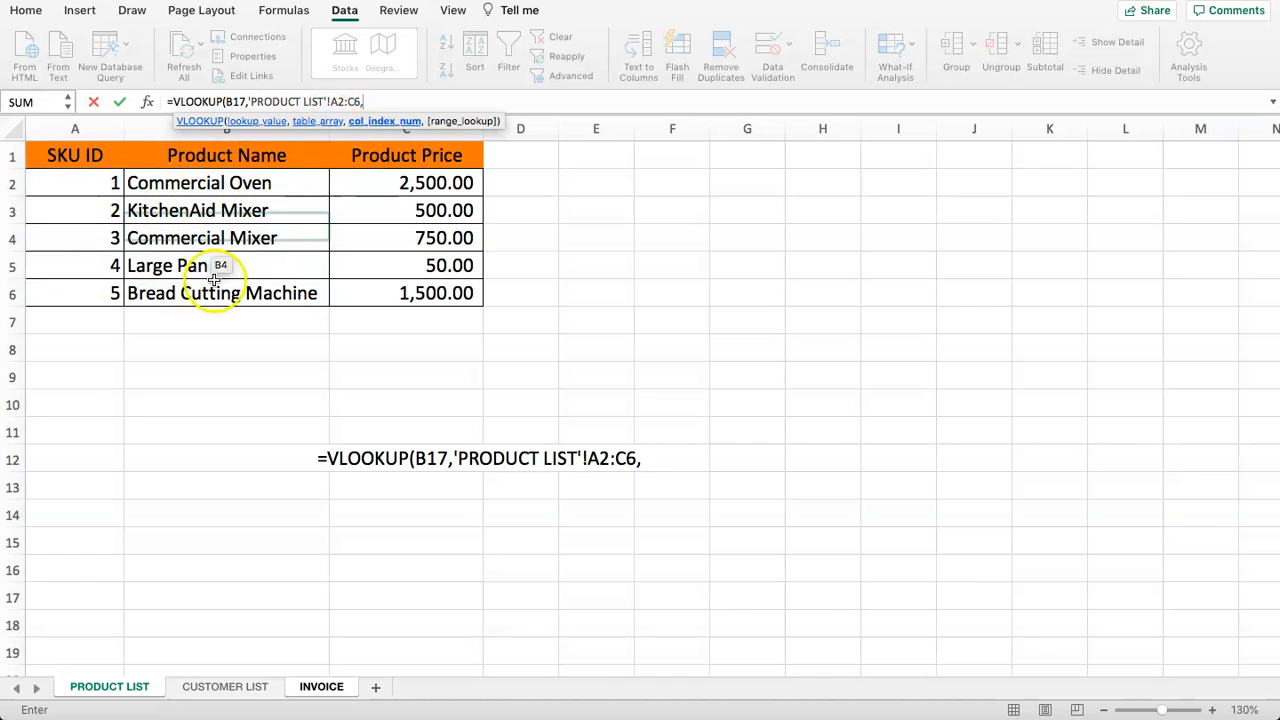
pyautogui.write('2,')
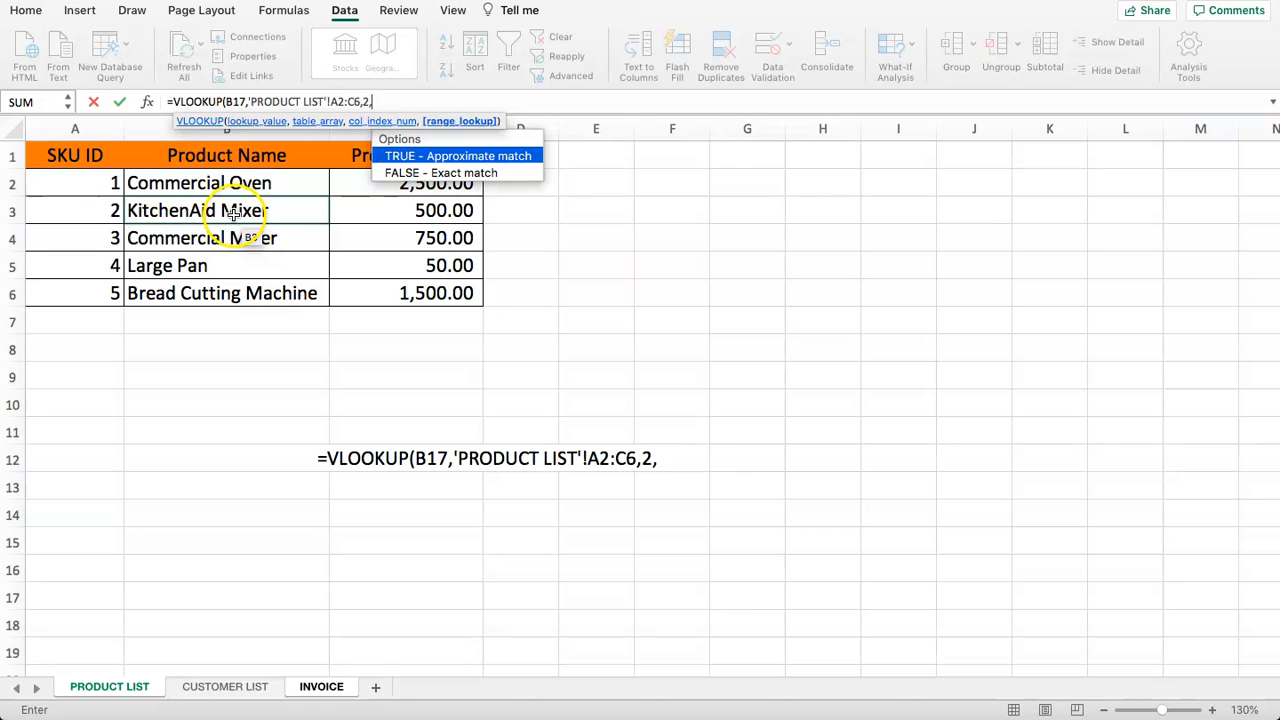
pyautogui.write('FALSE')
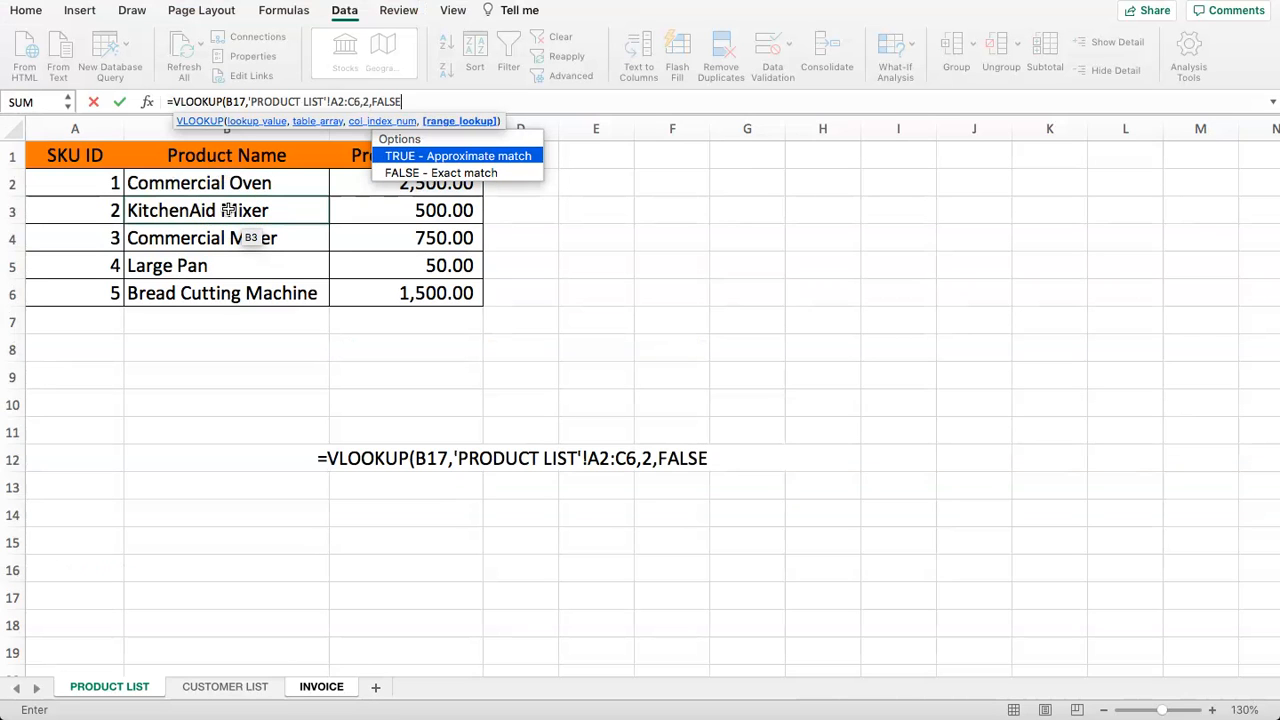
pyautogui.write(')')
pyautogui.press('Return')
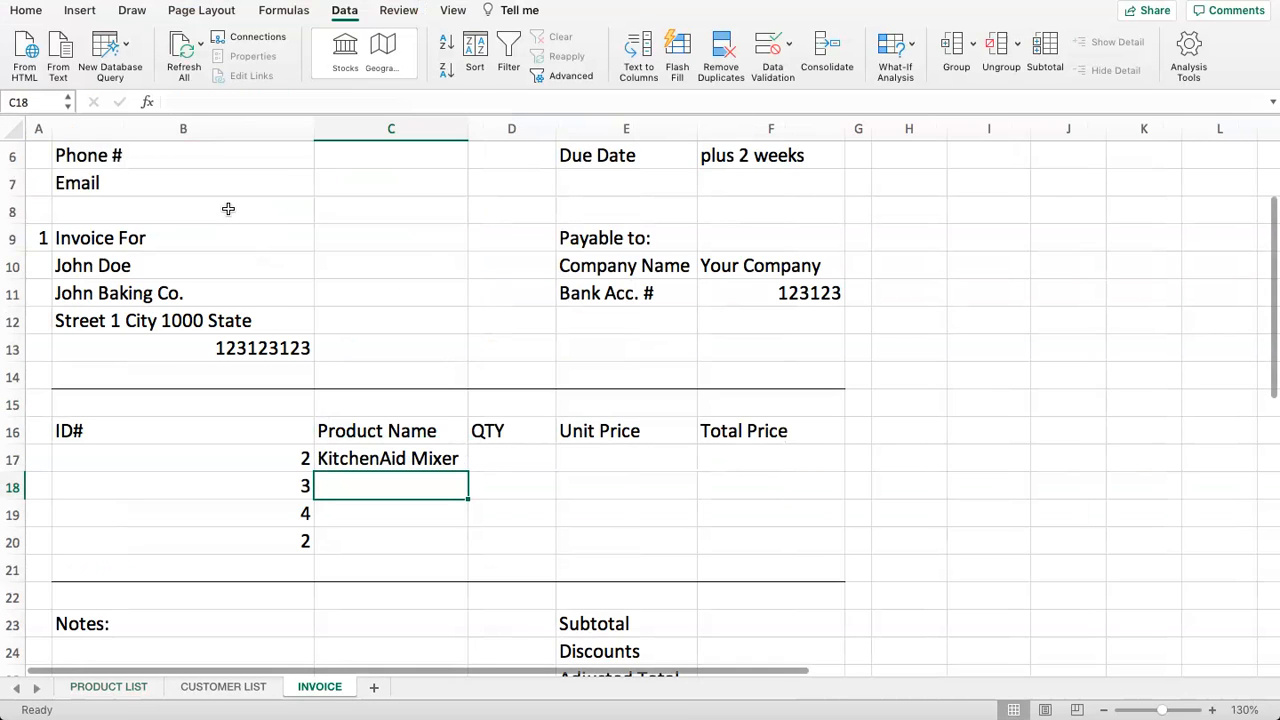
# Fill the product name formula from C17 down to C20
pyautogui.click(350, 456)
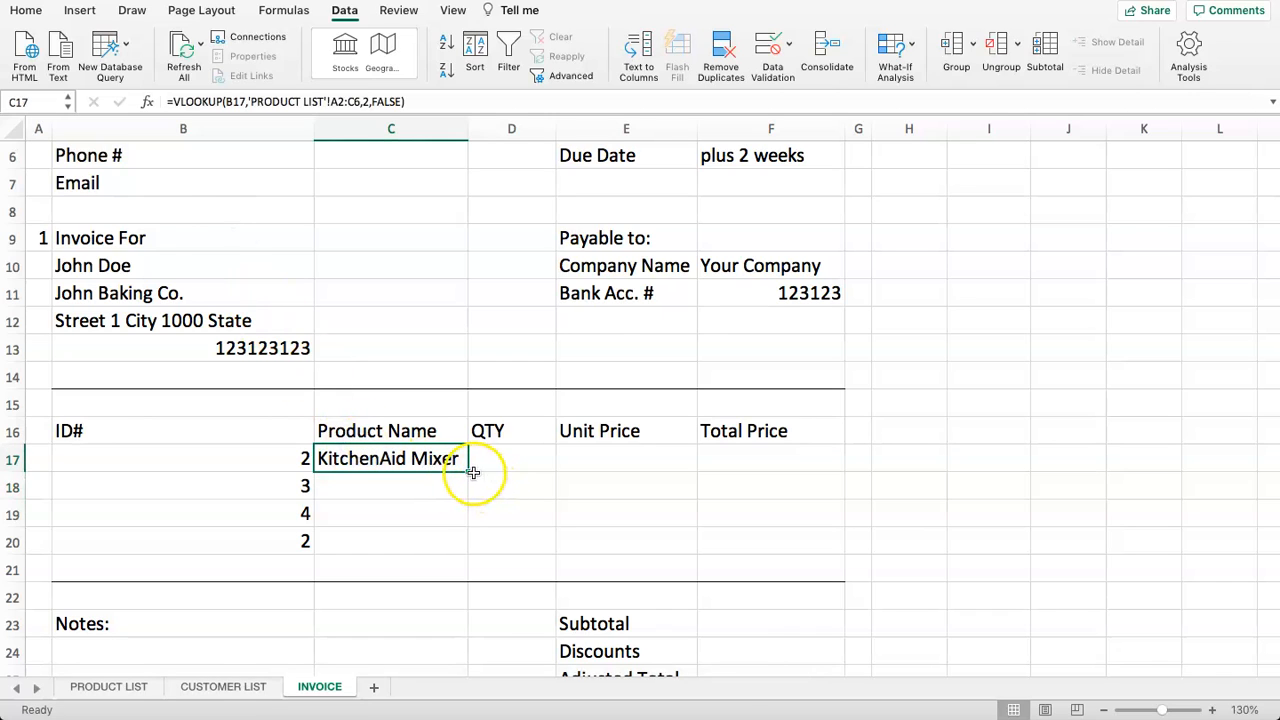
pyautogui.moveTo(469, 473); pyautogui.dragTo(469, 473)
pyautogui.moveTo(458, 542); pyautogui.dragTo(456, 548)
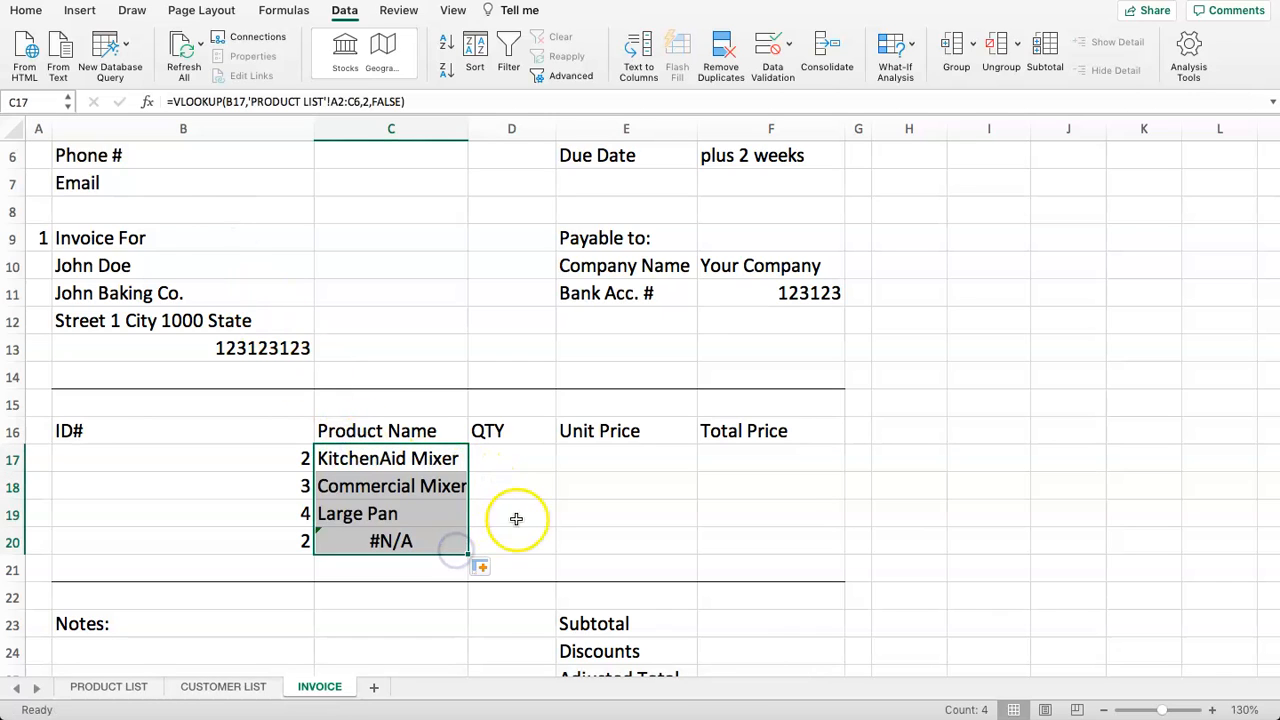
pyautogui.click(480, 486)
pyautogui.click(383, 509)
pyautogui.click(388, 487)
pyautogui.click(380, 460)
pyautogui.doubleClick(385, 458)
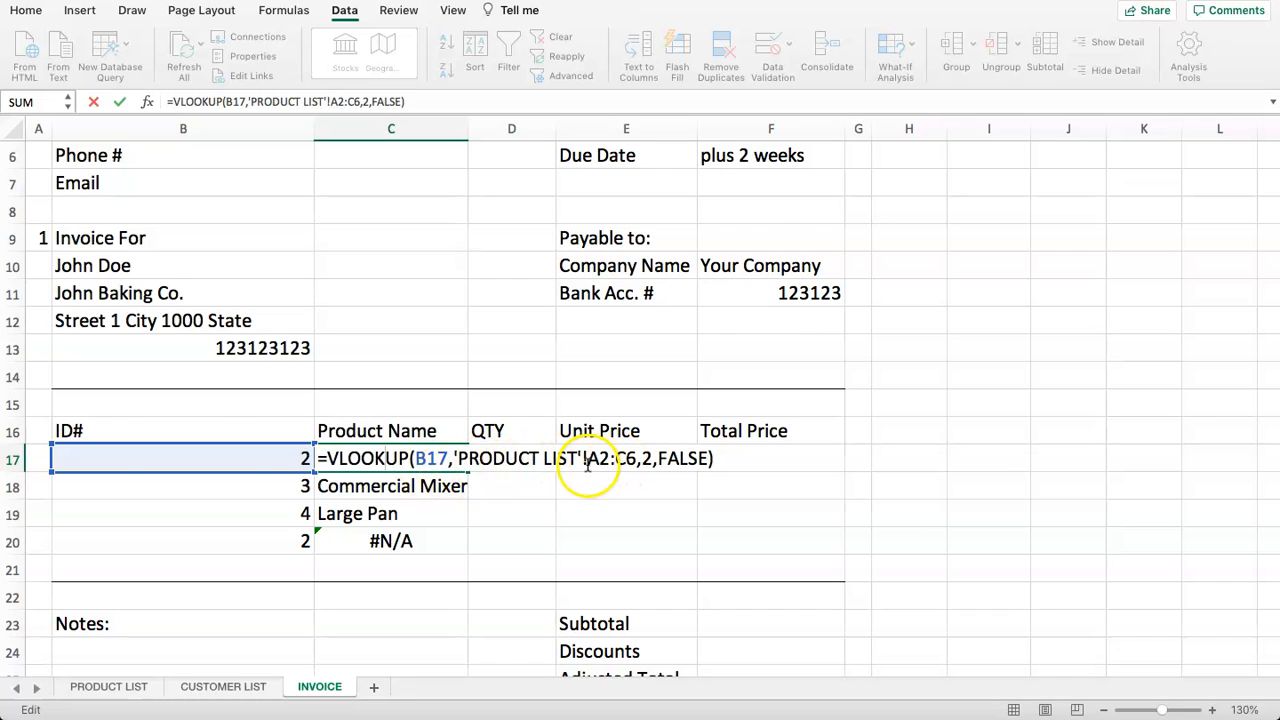
pyautogui.click(627, 460)
pyautogui.write('``')
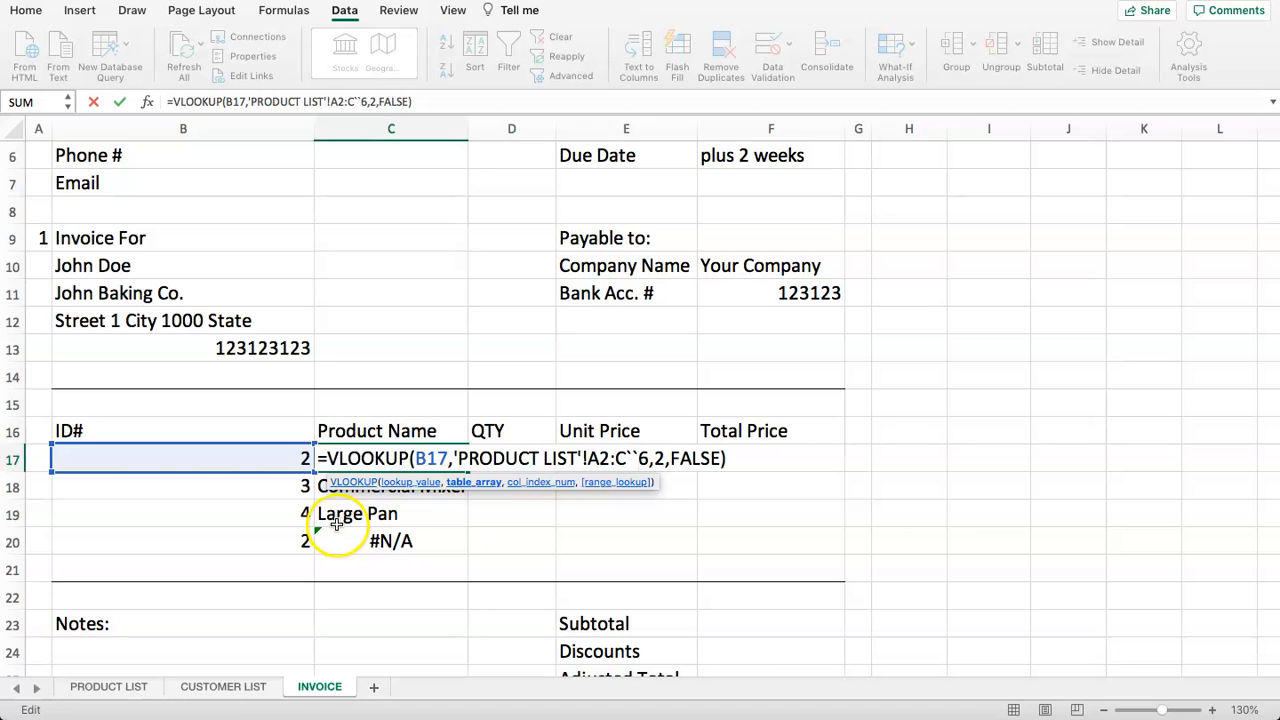
pyautogui.press('Escape')
# Examine the table ranges used by the copied VLOOKUP formulas in C18, C19 and C20
pyautogui.click(380, 490)
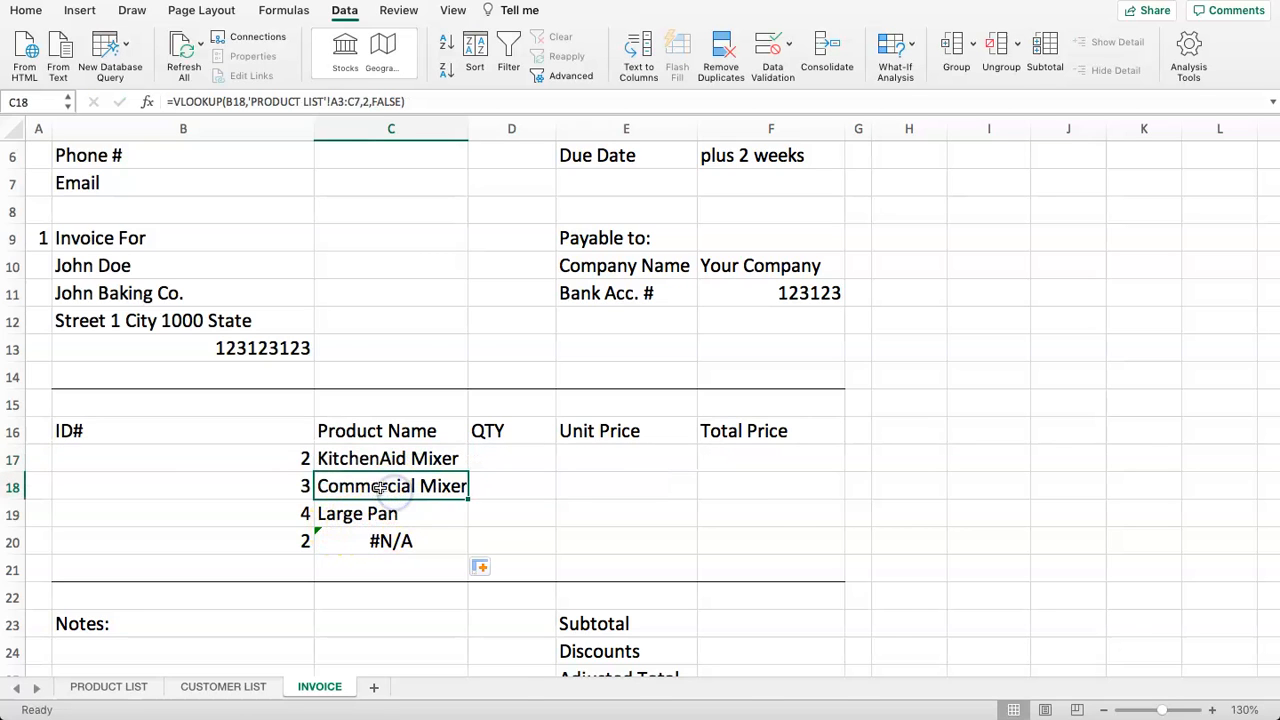
pyautogui.doubleClick(380, 487)
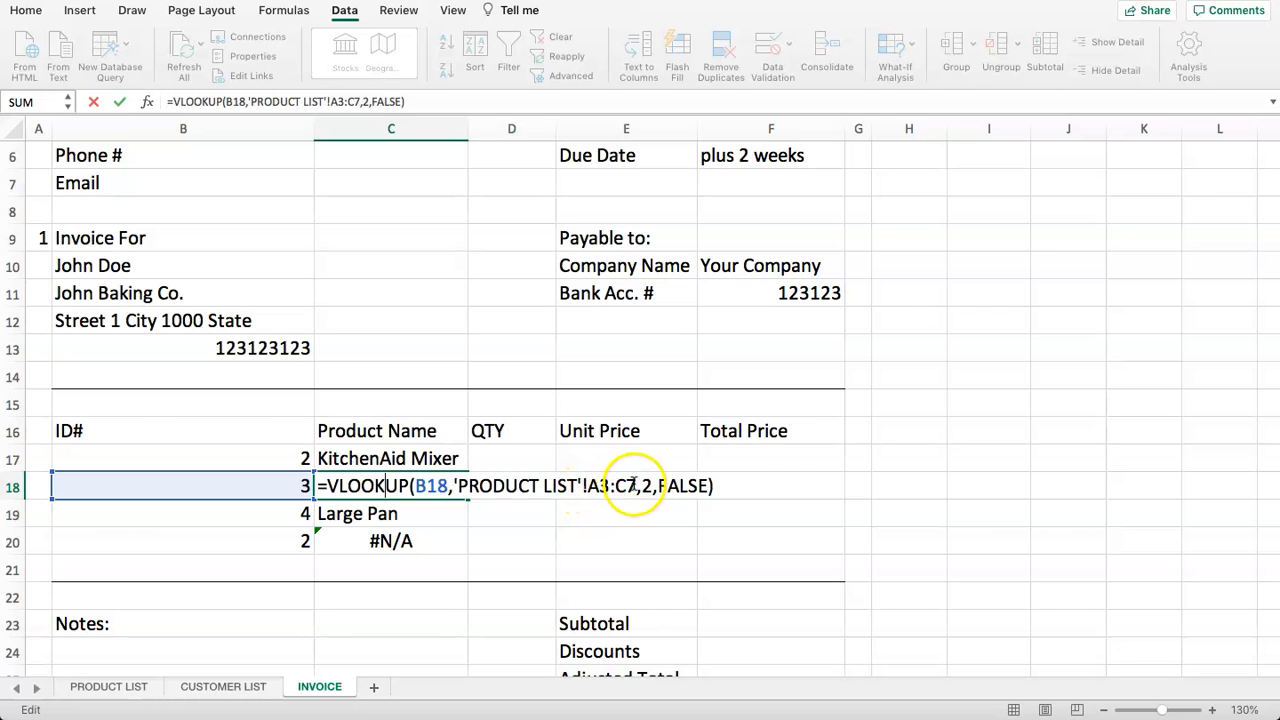
pyautogui.press('Escape')
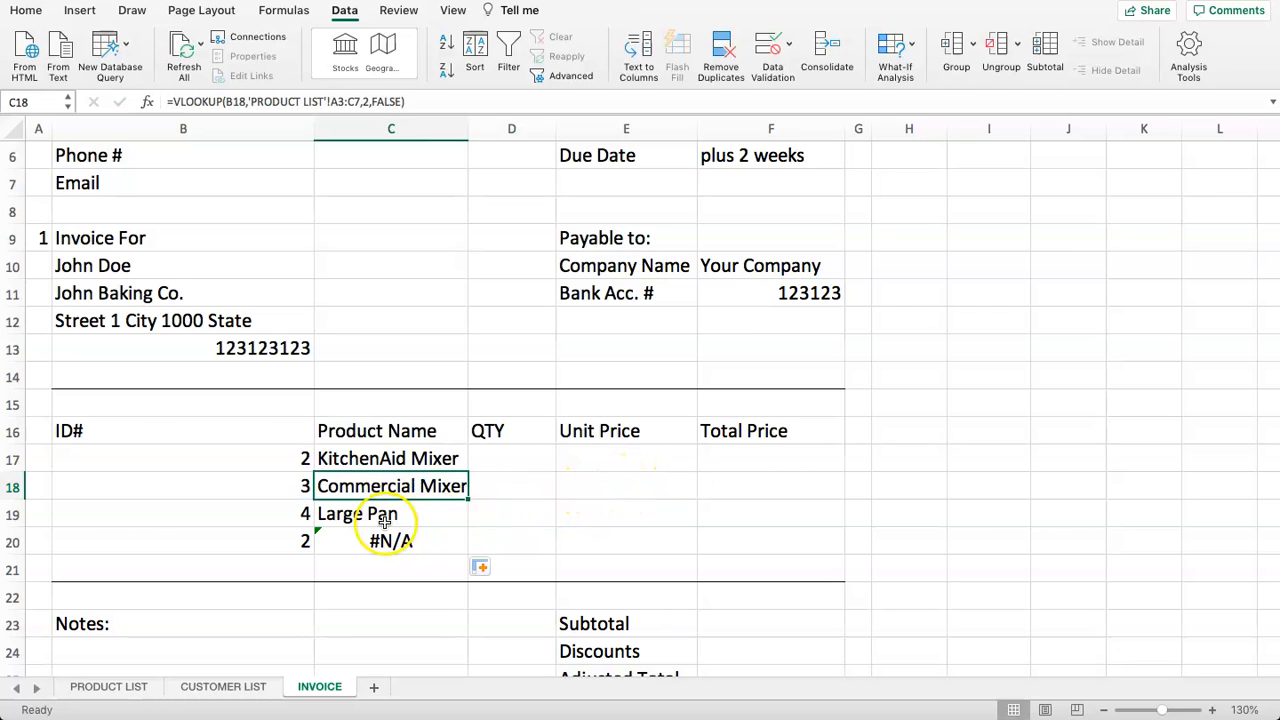
pyautogui.doubleClick(371, 514)
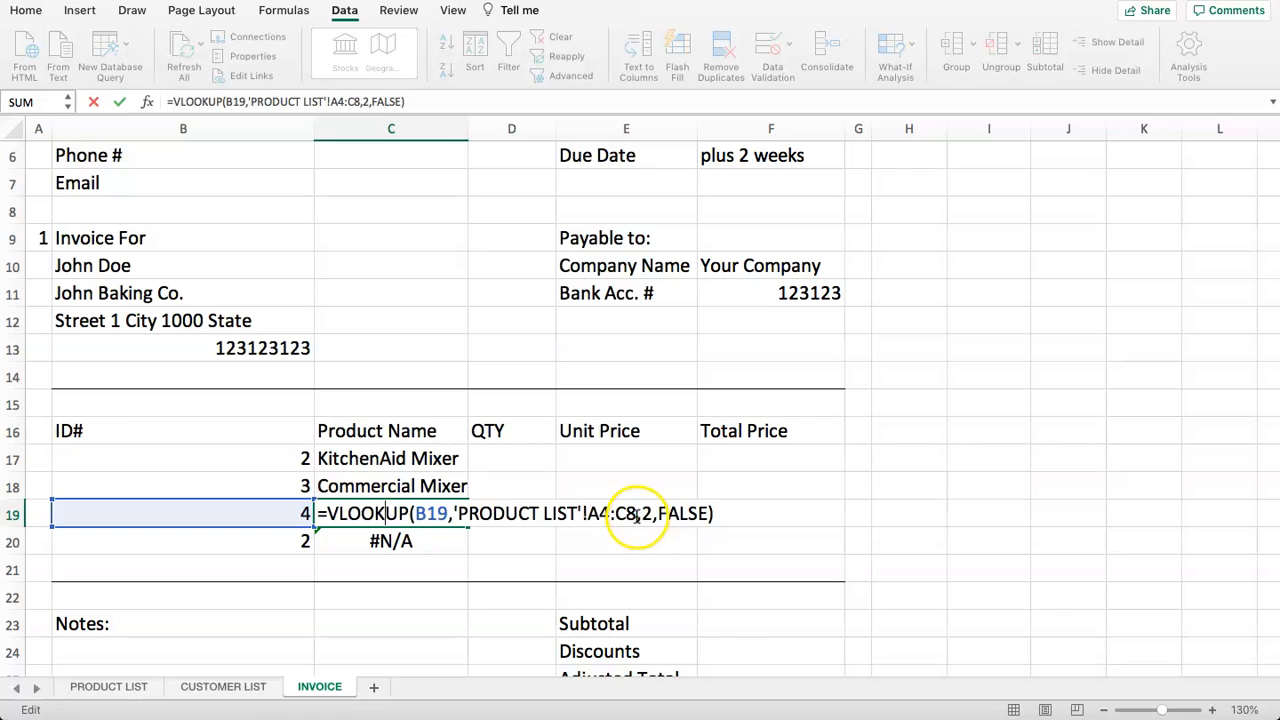
pyautogui.press('Escape')
pyautogui.doubleClick(337, 541)
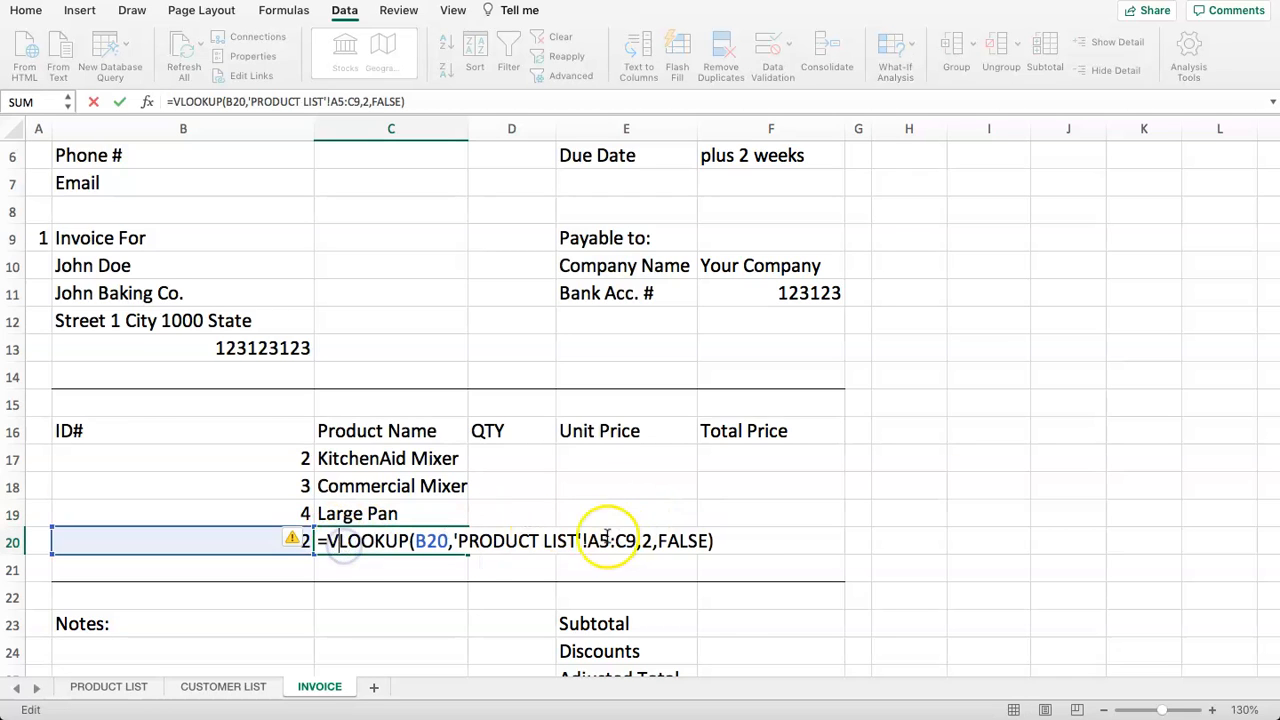
pyautogui.press('Escape')
# Make the table range in C17's VLOOKUP formula absolute as 'PRODUCT LIST'!$A$2:$C$6
pyautogui.click(382, 458)
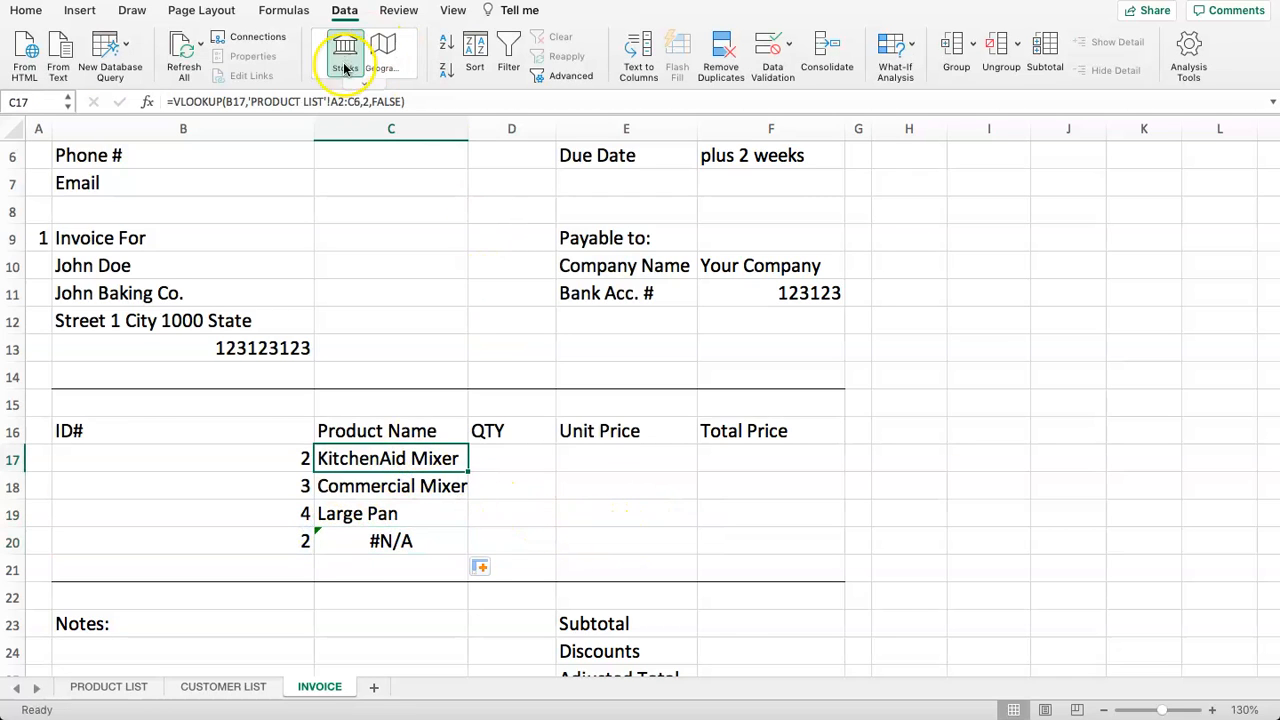
pyautogui.click(337, 101)
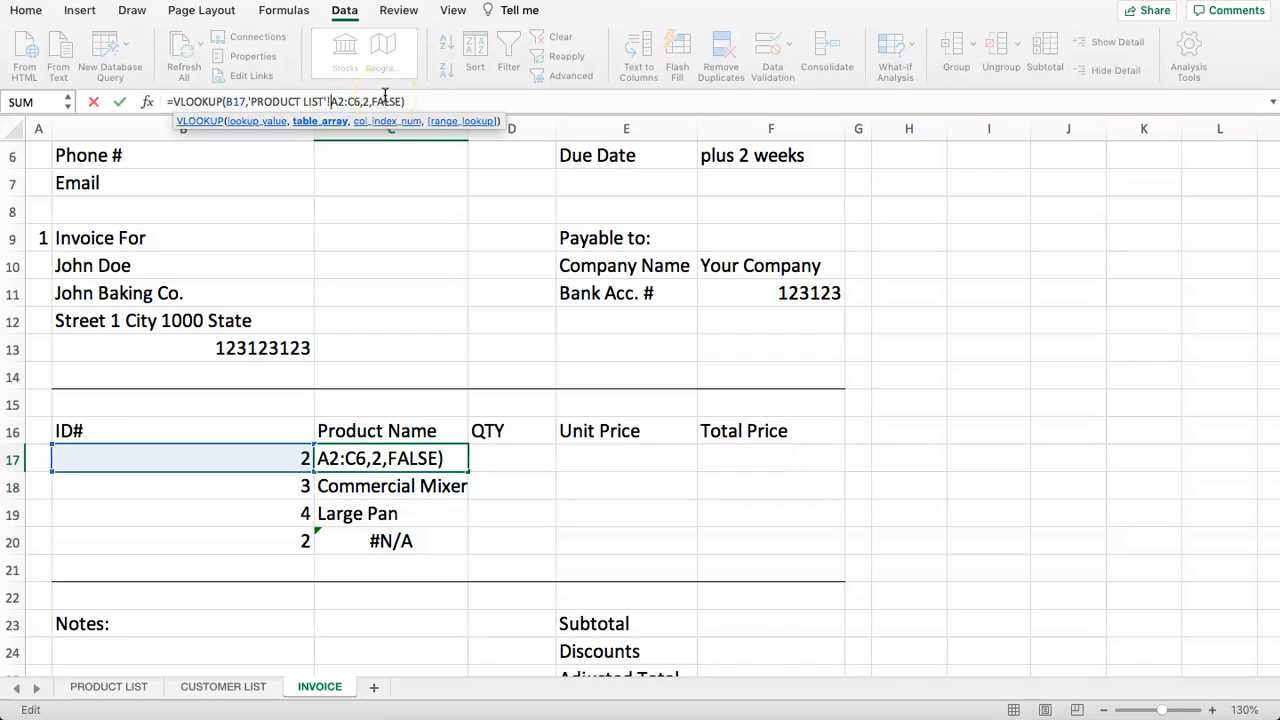
pyautogui.write('$A$2:')
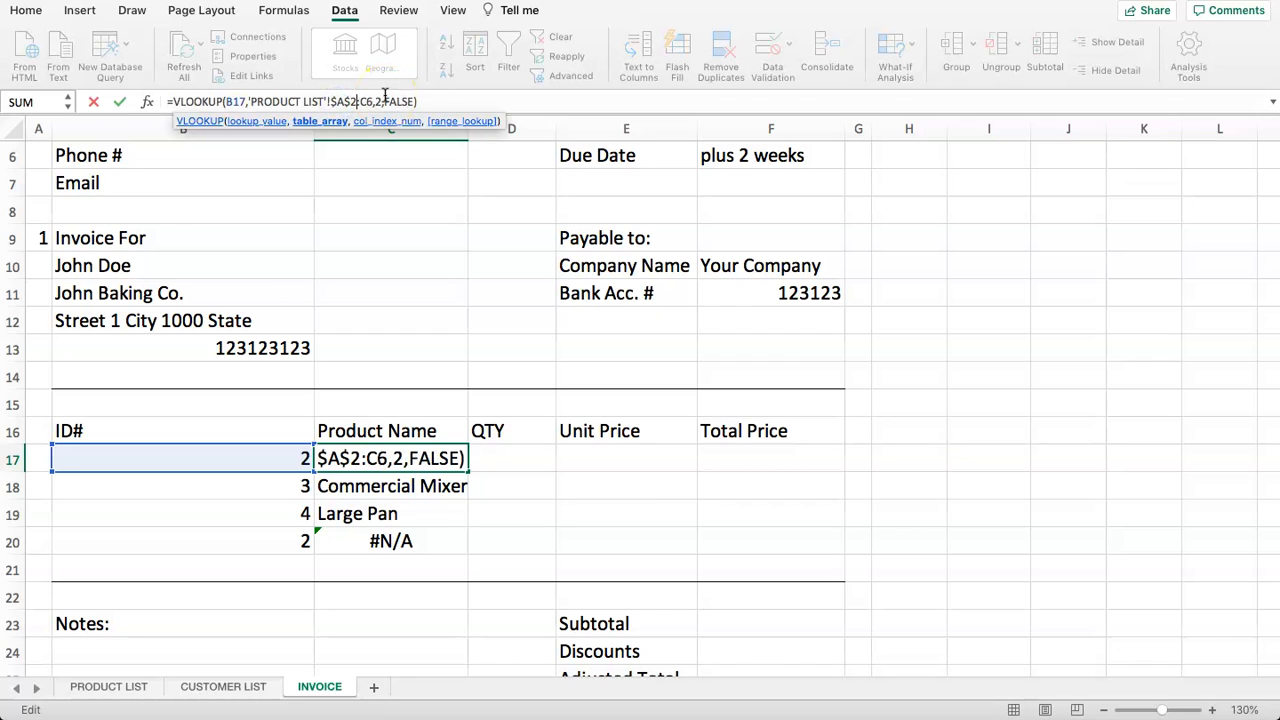
pyautogui.write('$C$')
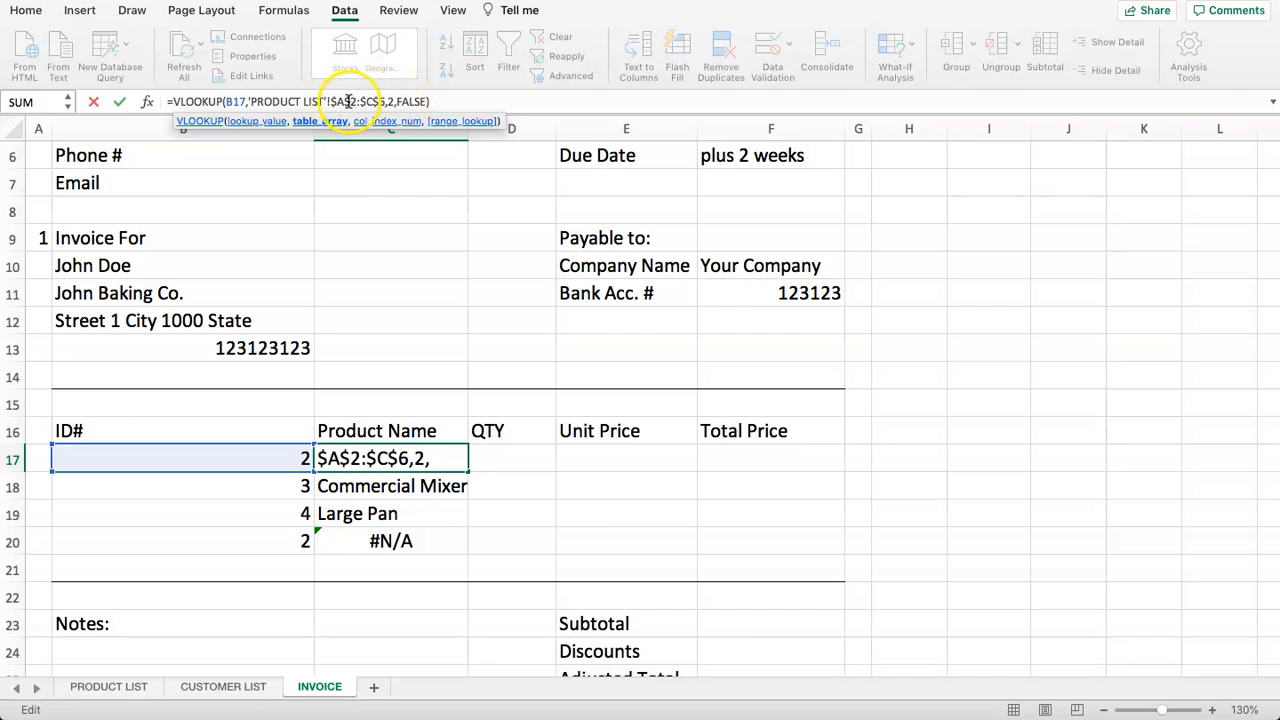
pyautogui.press('Return')
# Fill the corrected product name formula from C17 down to C20
pyautogui.click(423, 457)
pyautogui.moveTo(470, 479); pyautogui.dragTo(463, 549)
pyautogui.click(456, 464)
pyautogui.click(486, 491)
pyautogui.moveTo(410, 460); pyautogui.dragTo(423, 534)
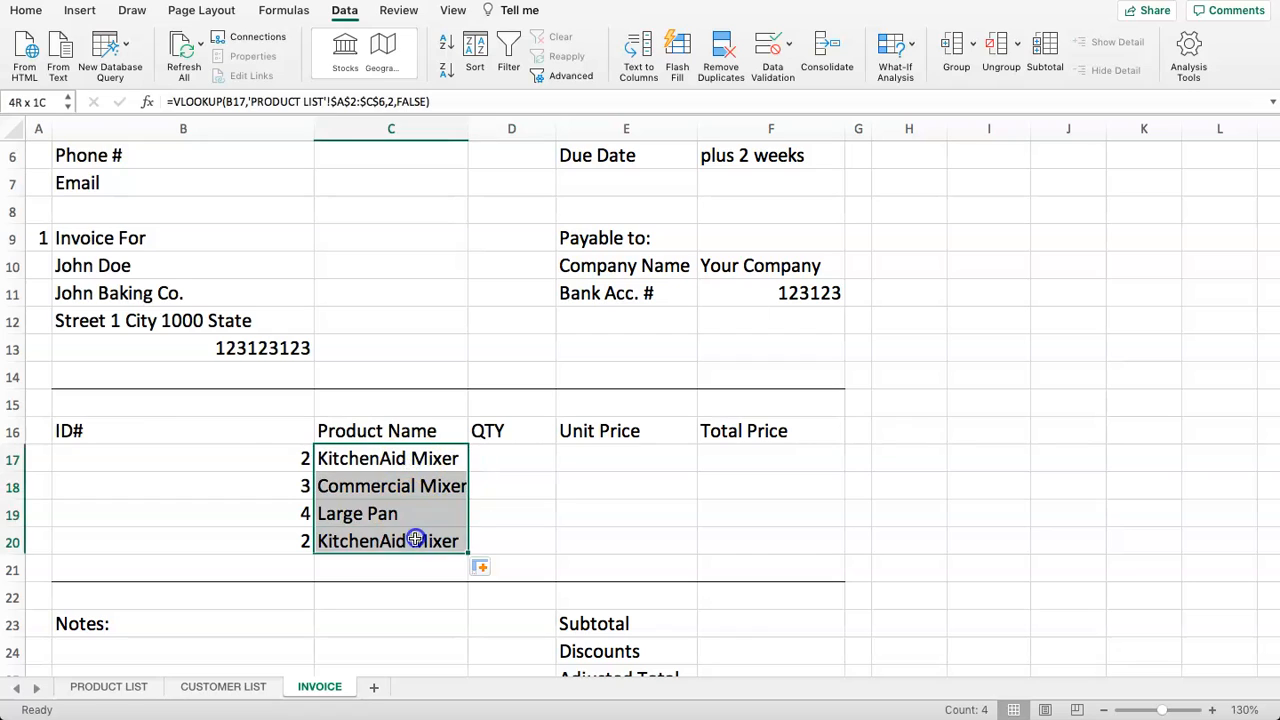
pyautogui.click(414, 486)
# Choose product ID 4 from the dropdown list in B17
pyautogui.click(251, 457)
pyautogui.click(318, 462)
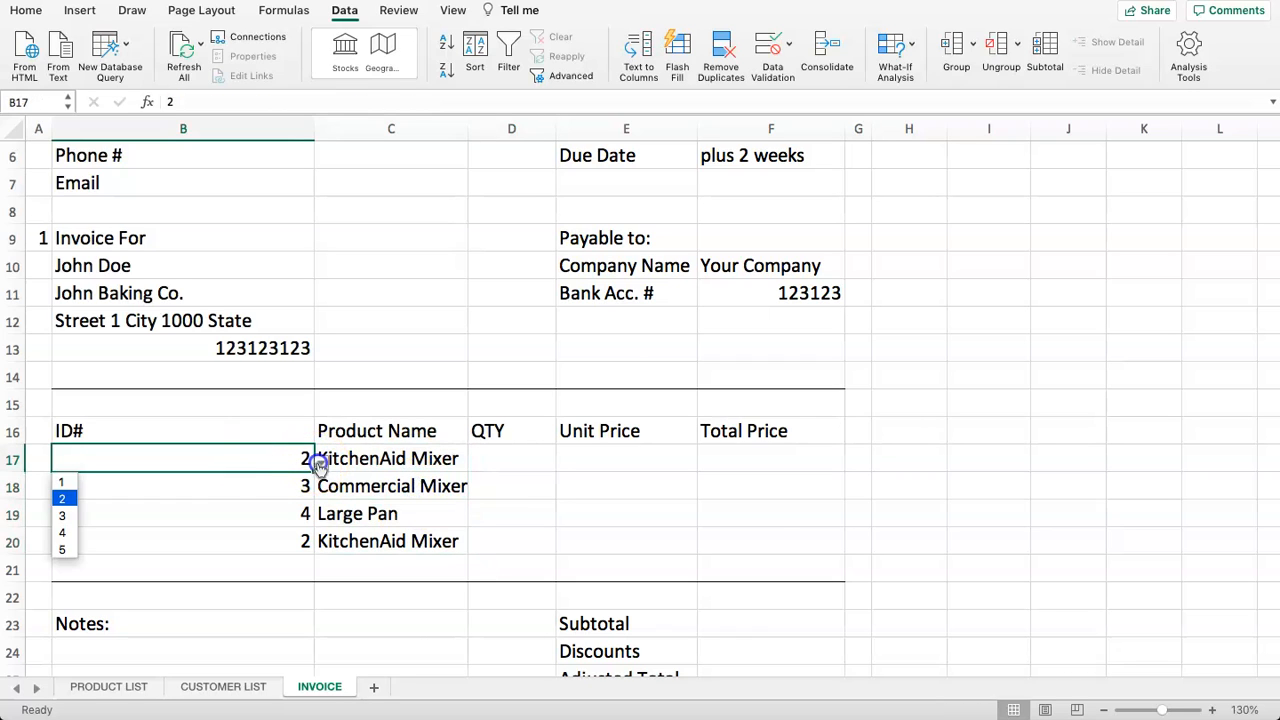
pyautogui.click(62, 532)
# Review the Product Price column C2:C6 on the PRODUCT LIST sheet and return to the INVOICE sheet
pyautogui.moveTo(490, 462); pyautogui.dragTo(540, 525)
pyautogui.click(496, 462)
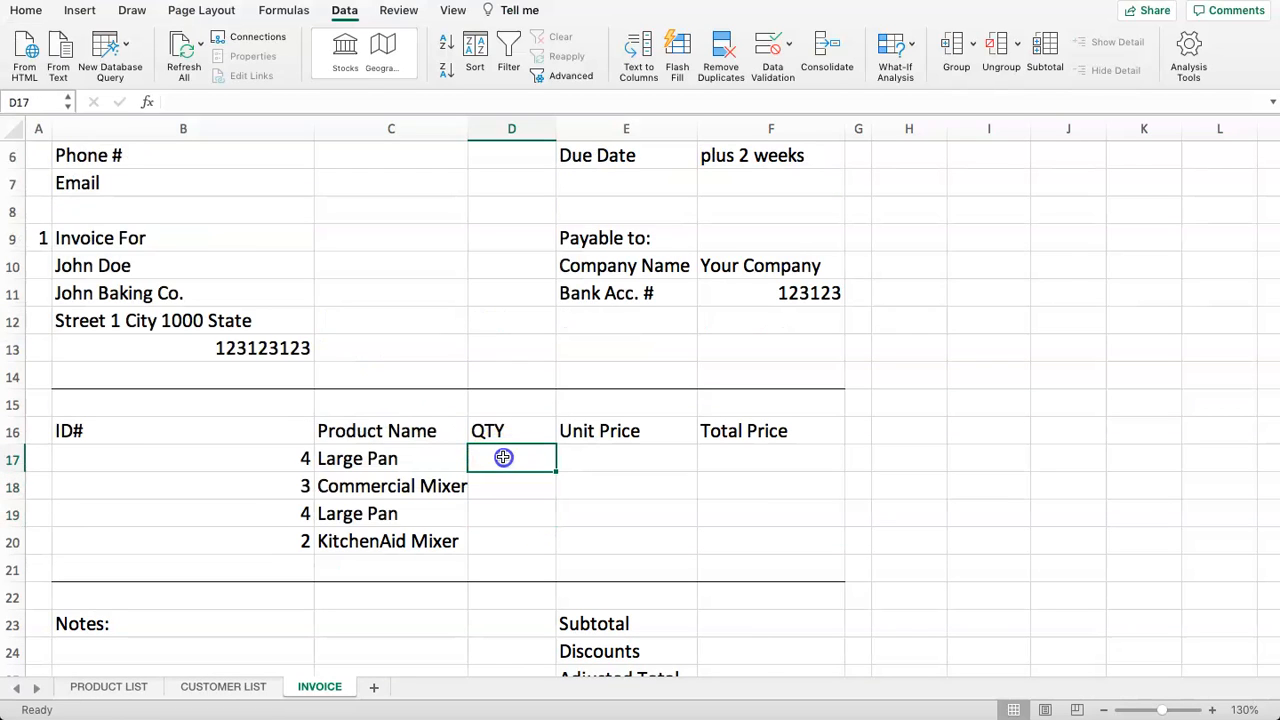
pyautogui.click(366, 457)
pyautogui.click(78, 690)
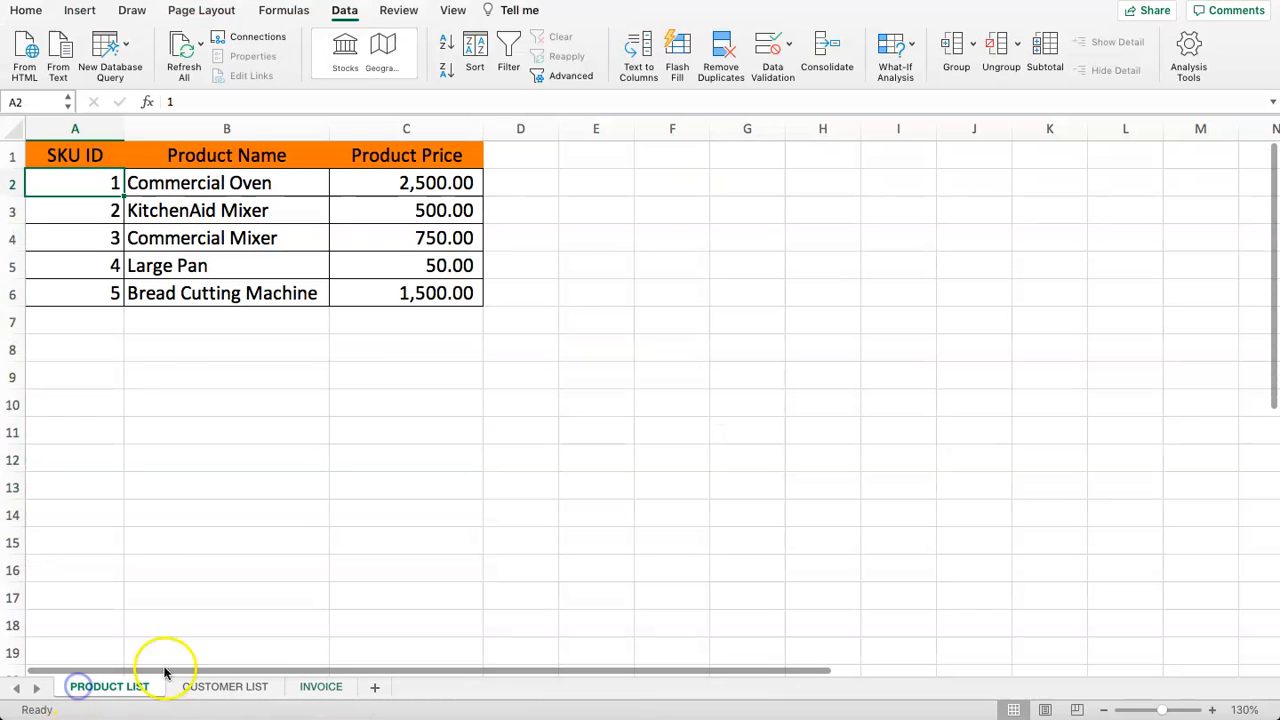
pyautogui.moveTo(395, 184); pyautogui.dragTo(409, 297)
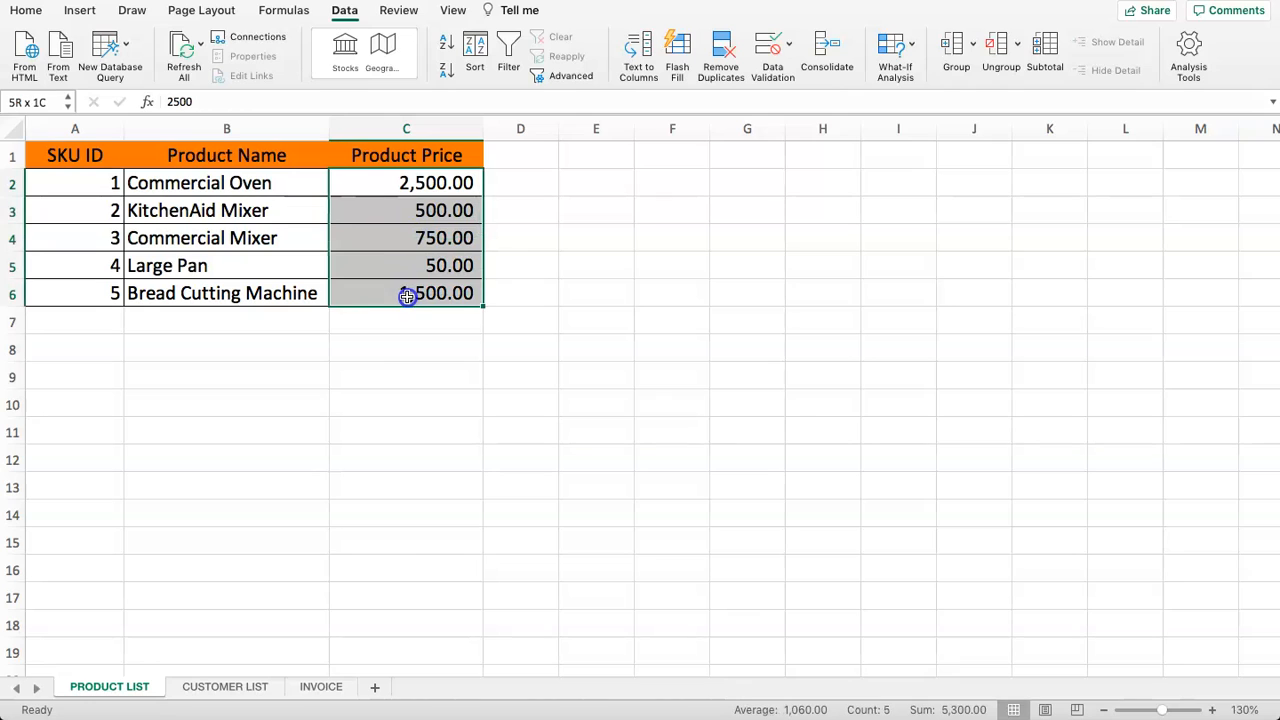
pyautogui.click(305, 687)
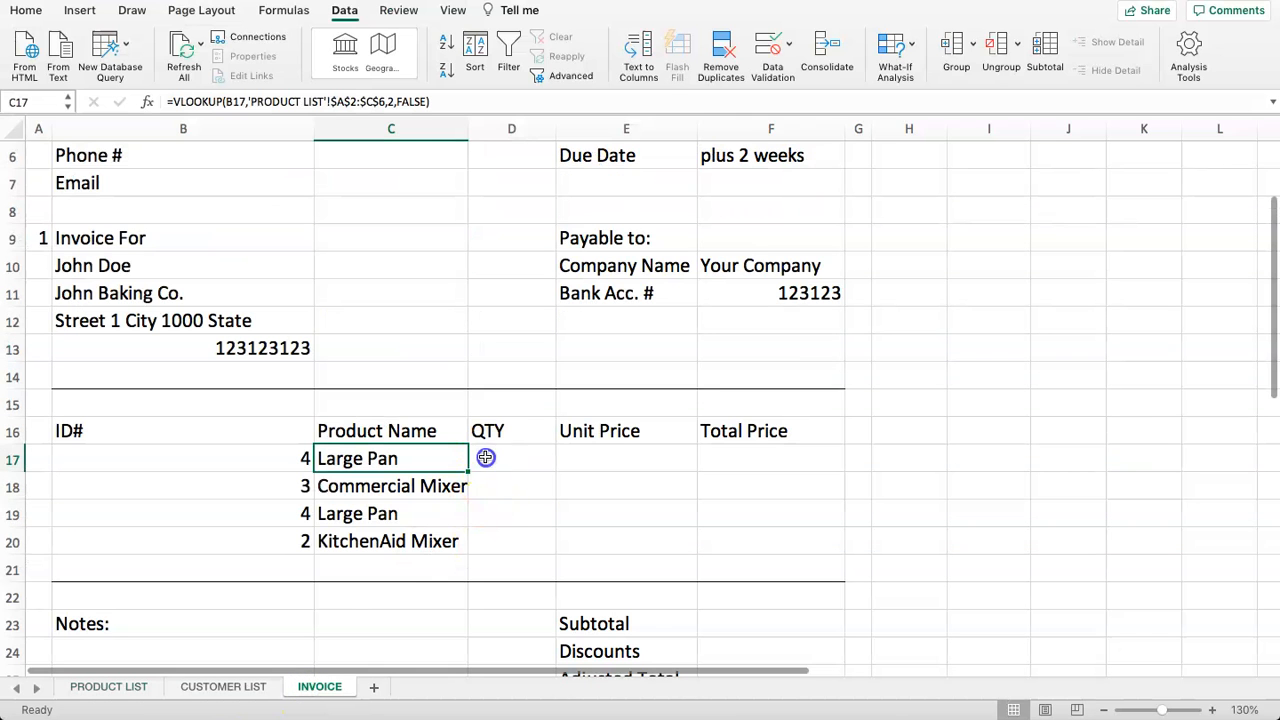
# Enter a quantity of 2 for each product line in D17 through D20
pyautogui.click(485, 457)
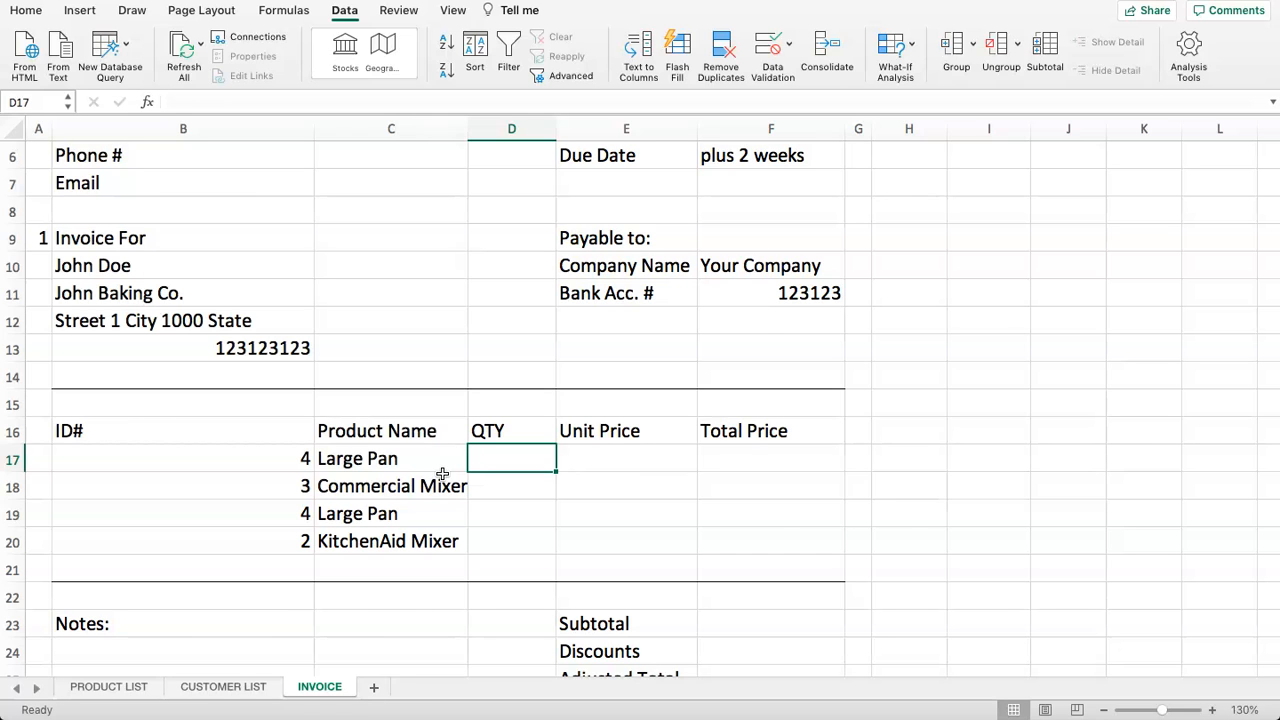
pyautogui.write('2')
pyautogui.press('Return')
pyautogui.write('2')
pyautogui.press('Return')
pyautogui.write('2')
pyautogui.press('Return')
pyautogui.write('2')
pyautogui.press('Tab')
pyautogui.press('Tab')
pyautogui.press('Tab')
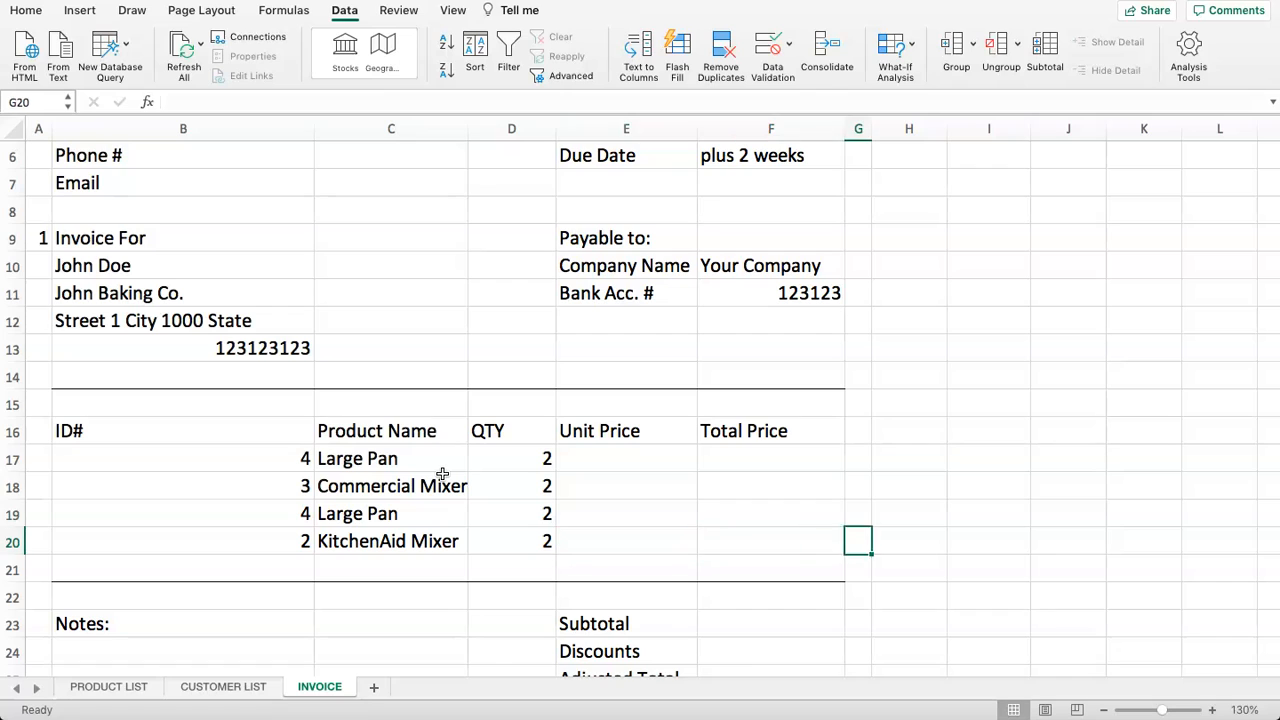
# Enter =D17*E17 in F17 to calculate the total price of the first product line
pyautogui.press('Left')
pyautogui.write('=')
pyautogui.press('Left')
pyautogui.press('Left')
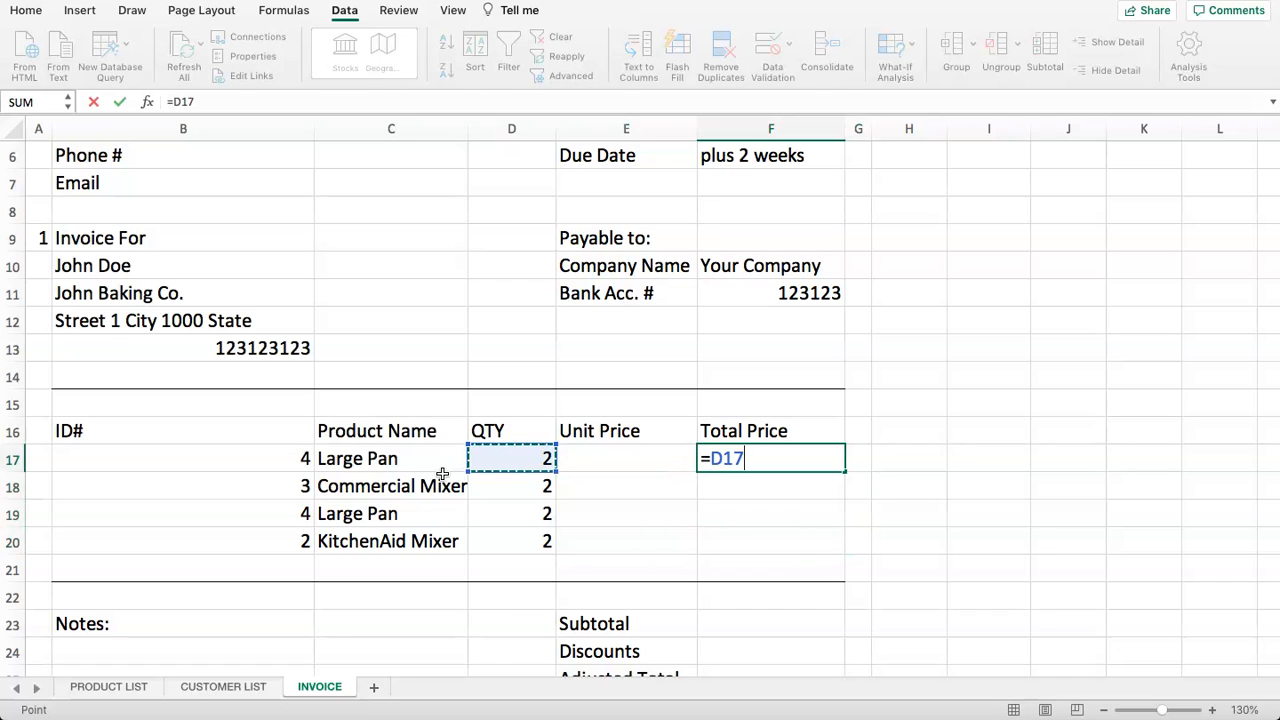
pyautogui.write('*')
pyautogui.press('Left')
pyautogui.press('Return')
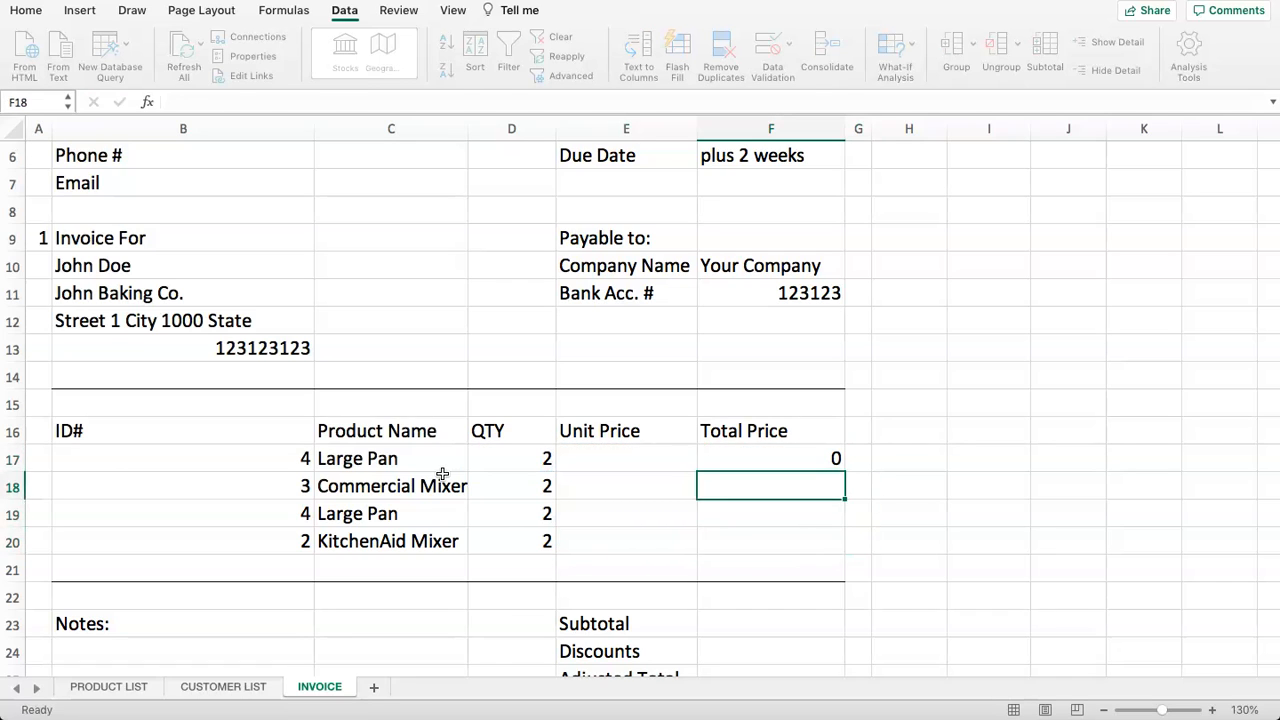
# Fill the total price formula from F17 down to F20 and apply the comma number style to those cells
pyautogui.press('Up')
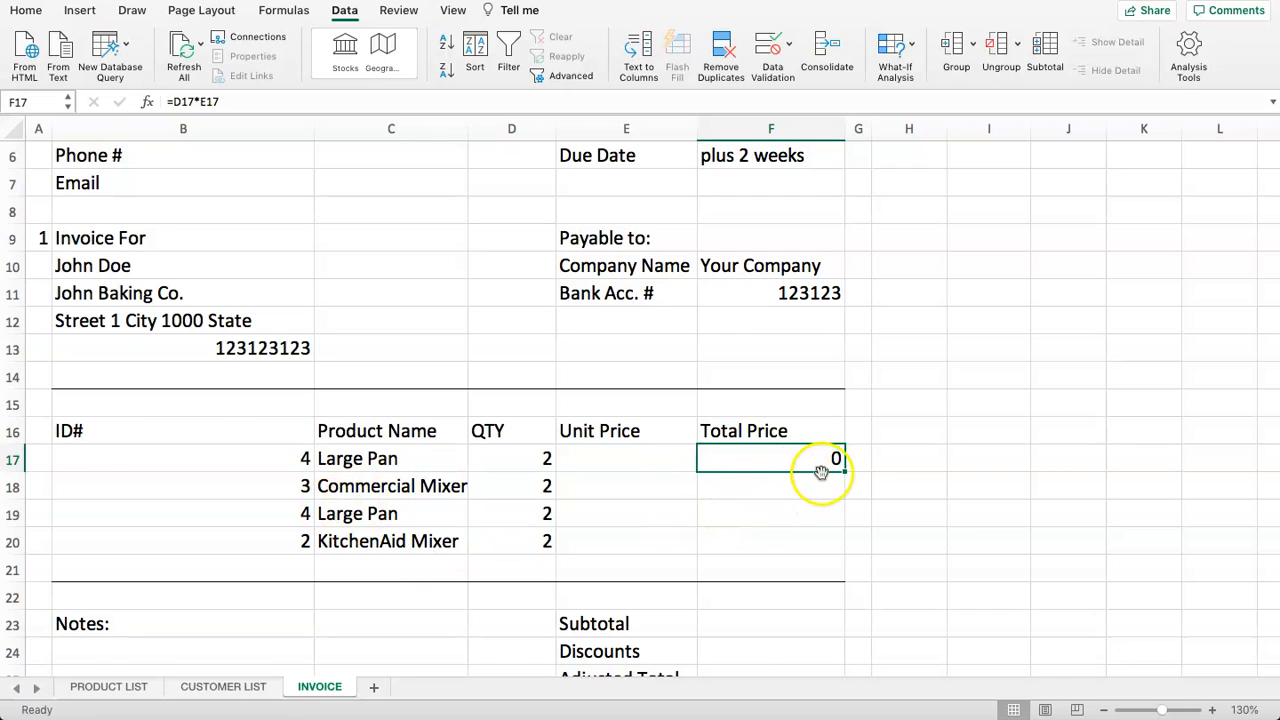
pyautogui.moveTo(842, 472); pyautogui.dragTo(826, 543)
pyautogui.click(720, 486)
pyautogui.moveTo(740, 460); pyautogui.dragTo(782, 540)
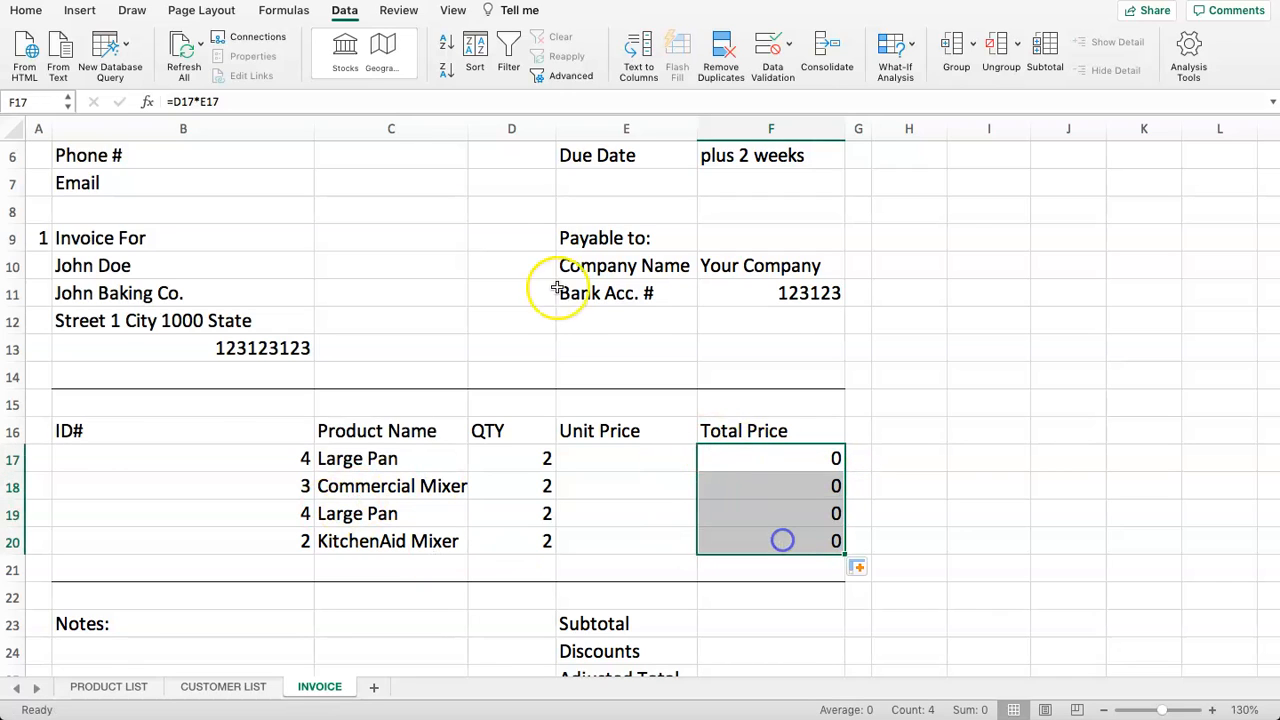
pyautogui.click(26, 10)
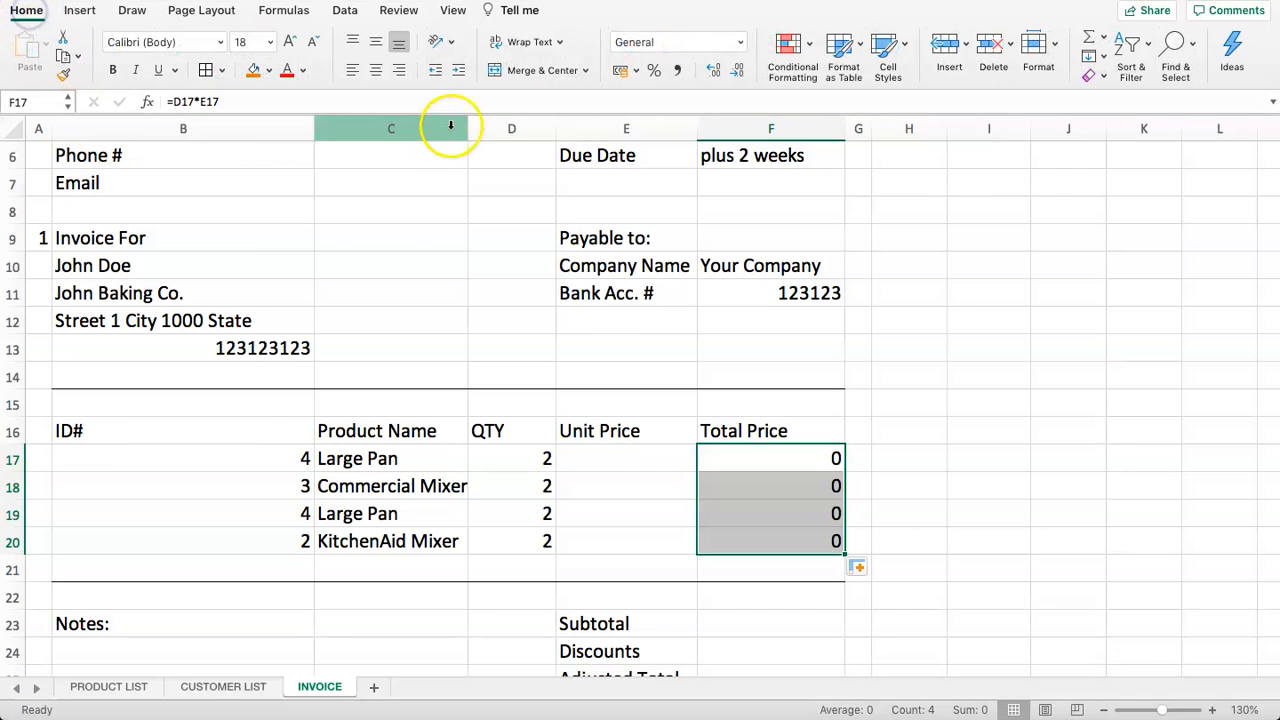
pyautogui.click(676, 70)
# Enter 100 as a trial unit price in E17
pyautogui.click(636, 459)
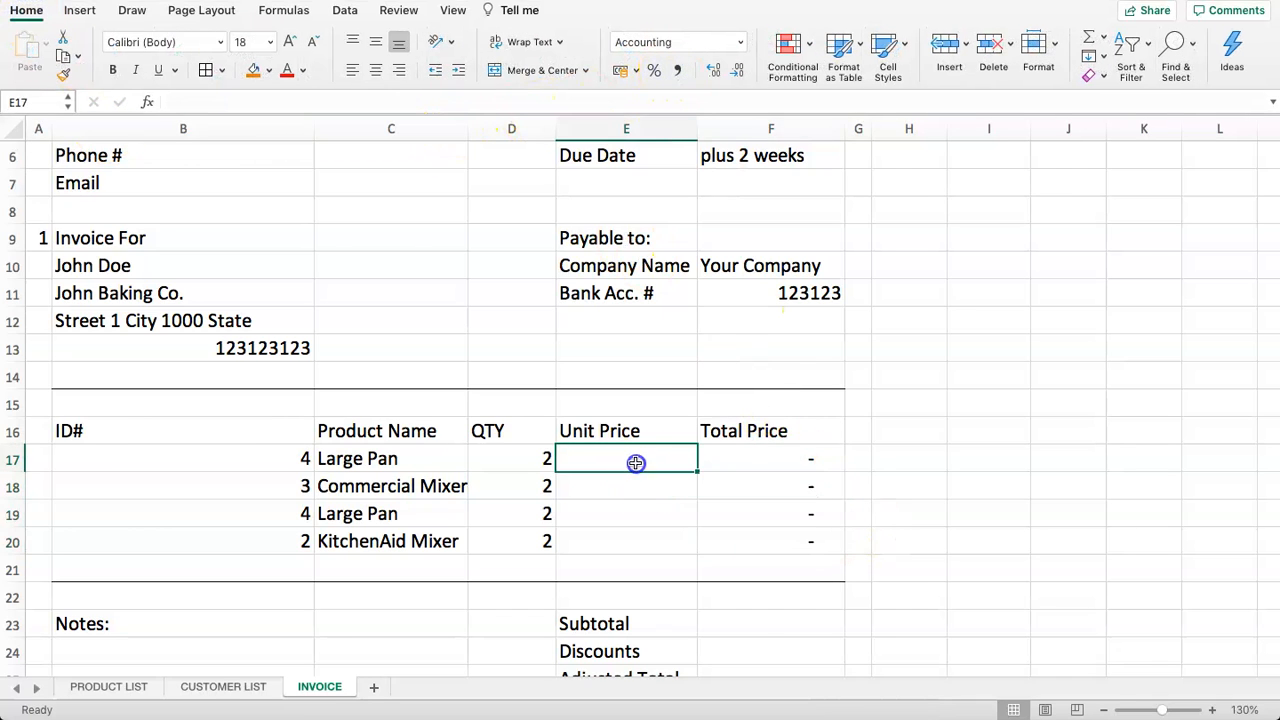
pyautogui.write('100')
pyautogui.press('Return')
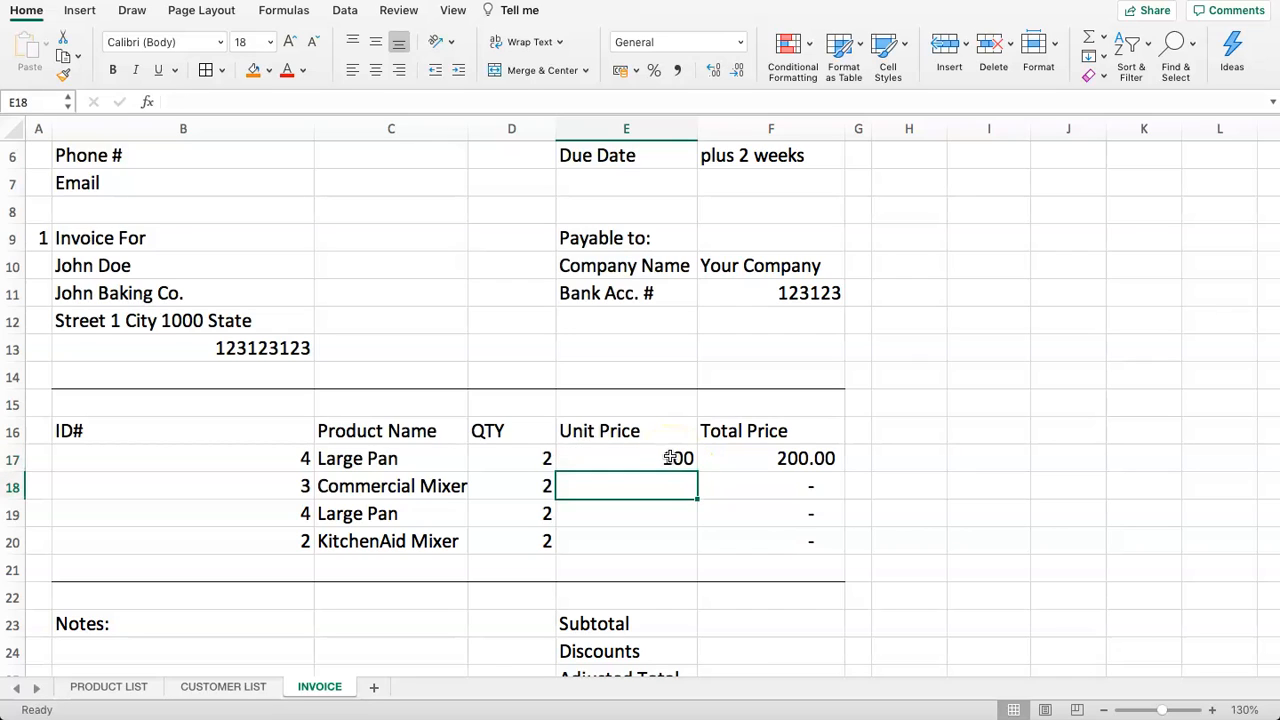
# Apply the comma number style to the unit price cells E17:E20
pyautogui.moveTo(655, 468); pyautogui.dragTo(649, 523)
pyautogui.moveTo(634, 457); pyautogui.dragTo(622, 547)
pyautogui.click(677, 70)
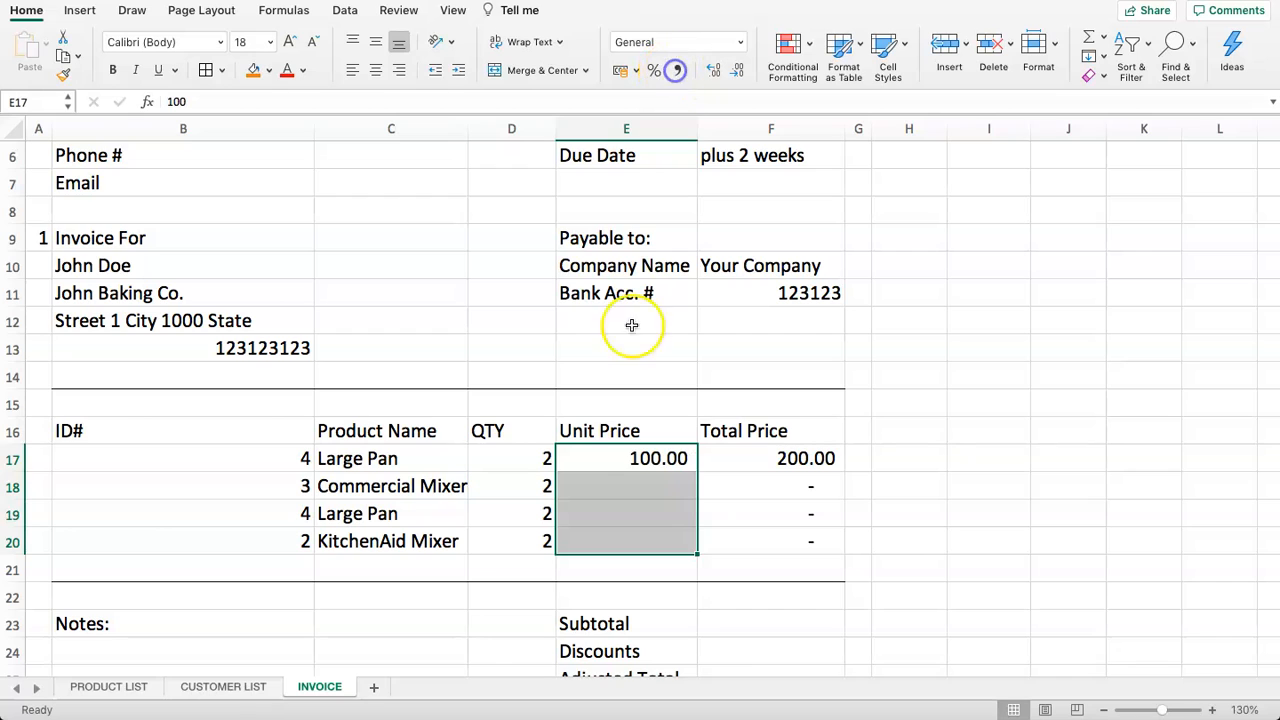
pyautogui.click(628, 457)
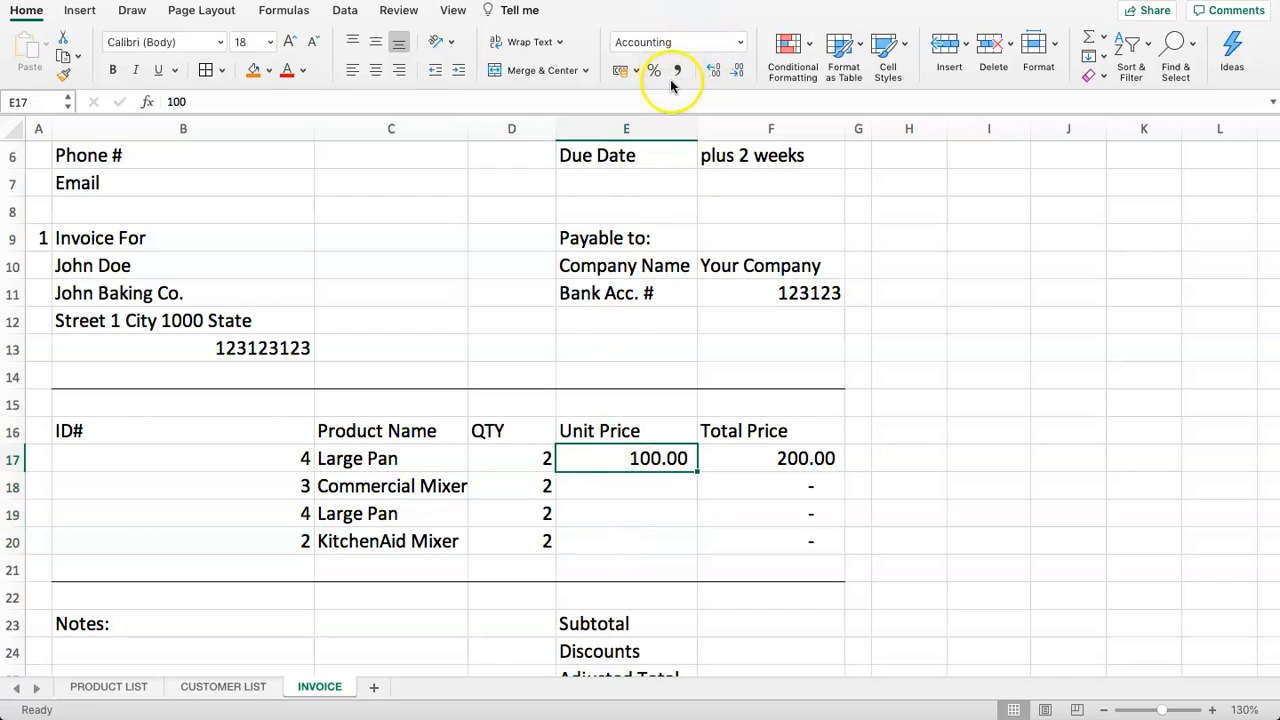
pyautogui.click(645, 485)
# Enter =VLOOKUP(B17,'PRODUCT LIST'!A2:C6,3,FALSE) in E17 to look up the unit price
pyautogui.click(636, 460)
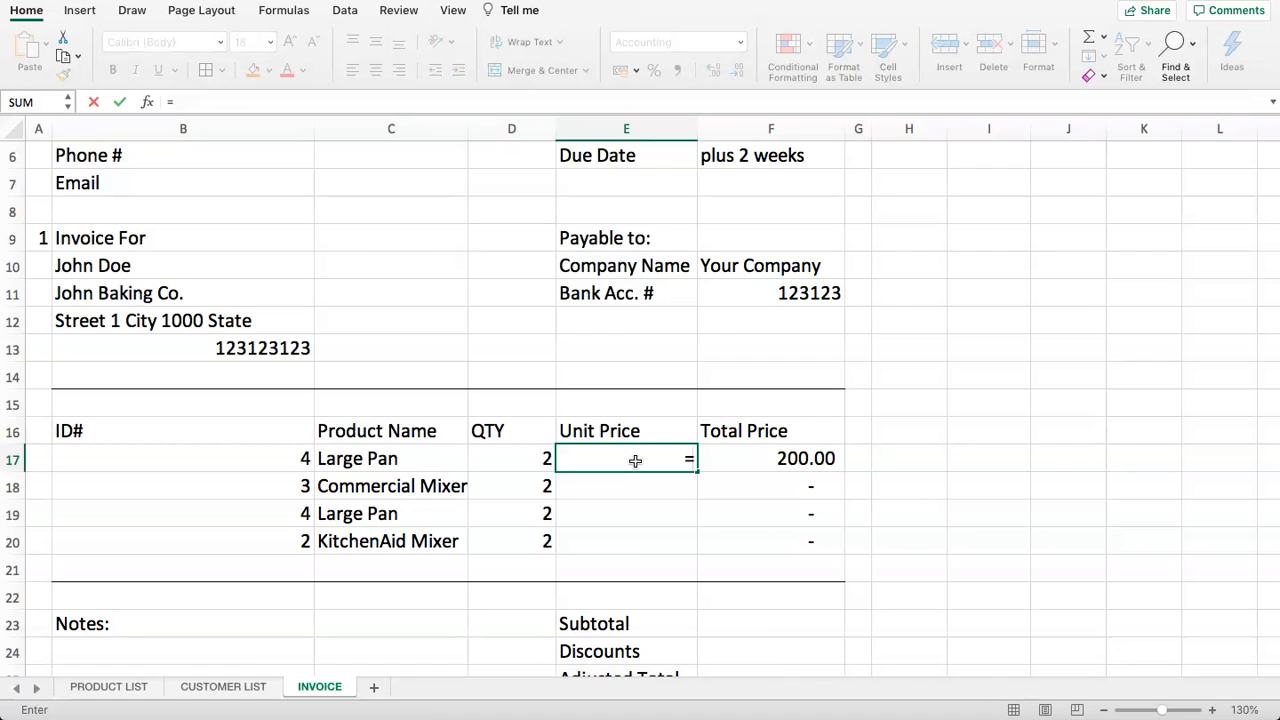
pyautogui.write('=VL')
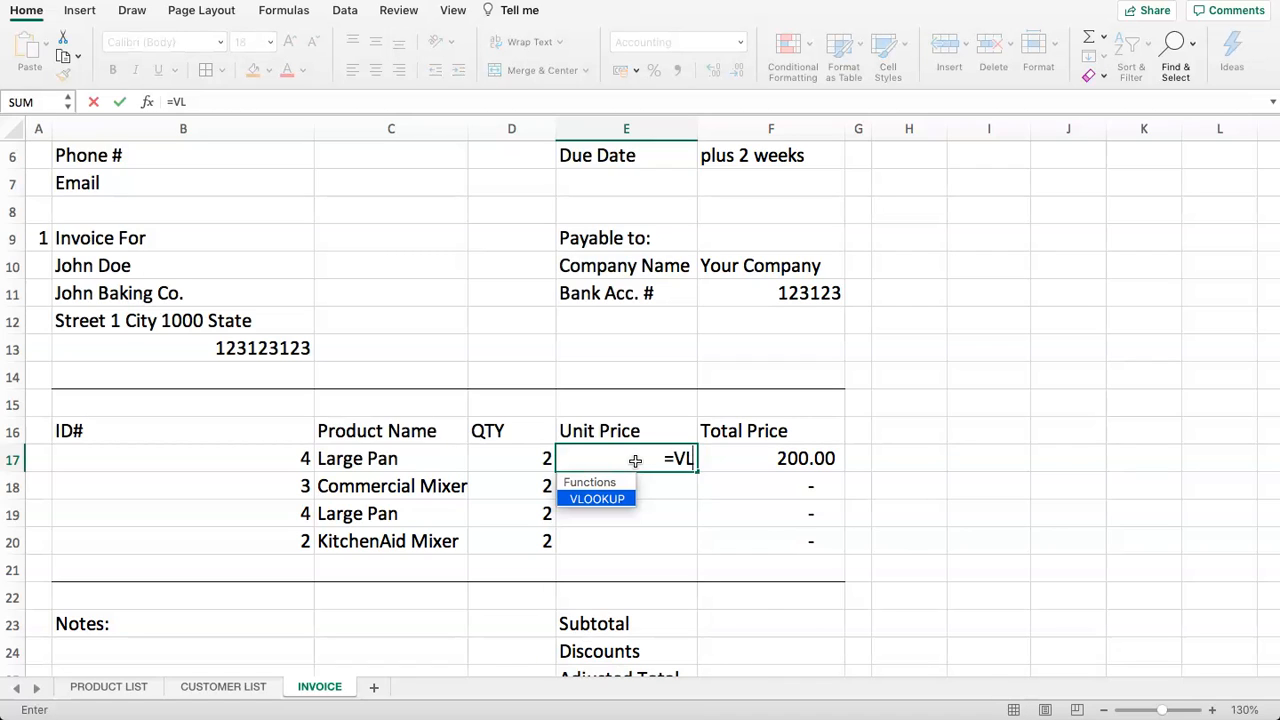
pyautogui.write('OOKUP(')
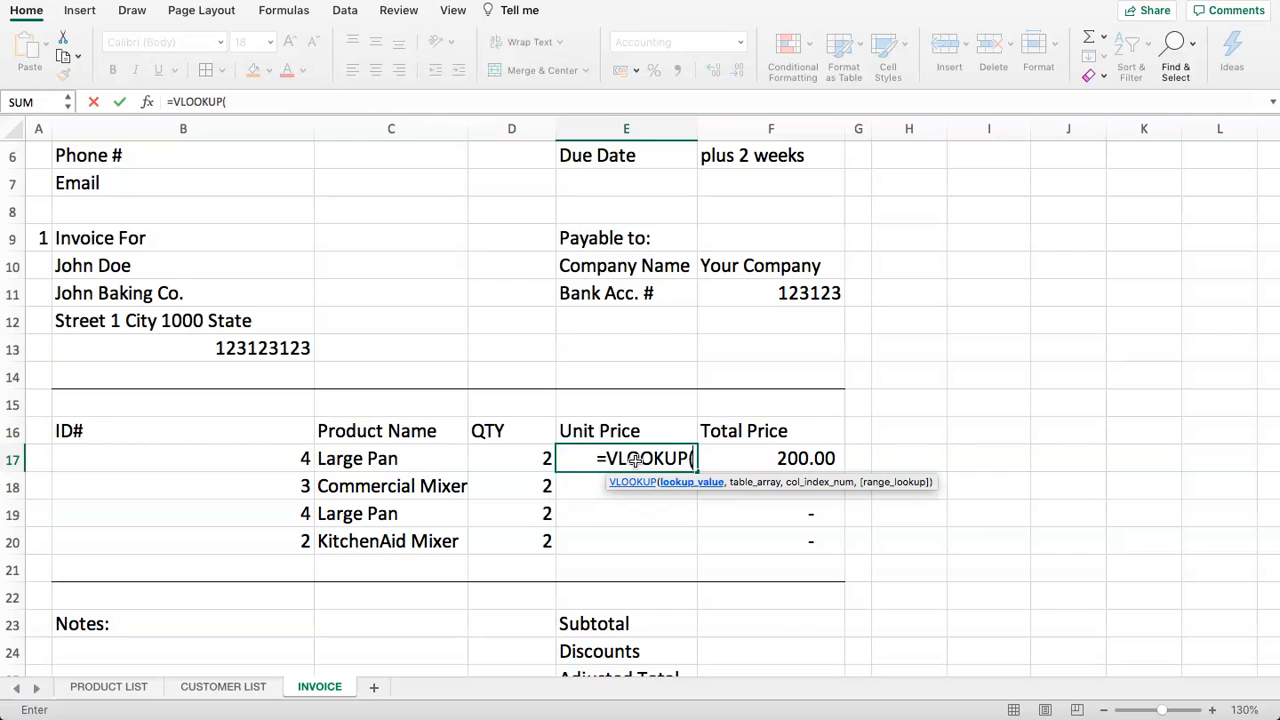
pyautogui.click(282, 458)
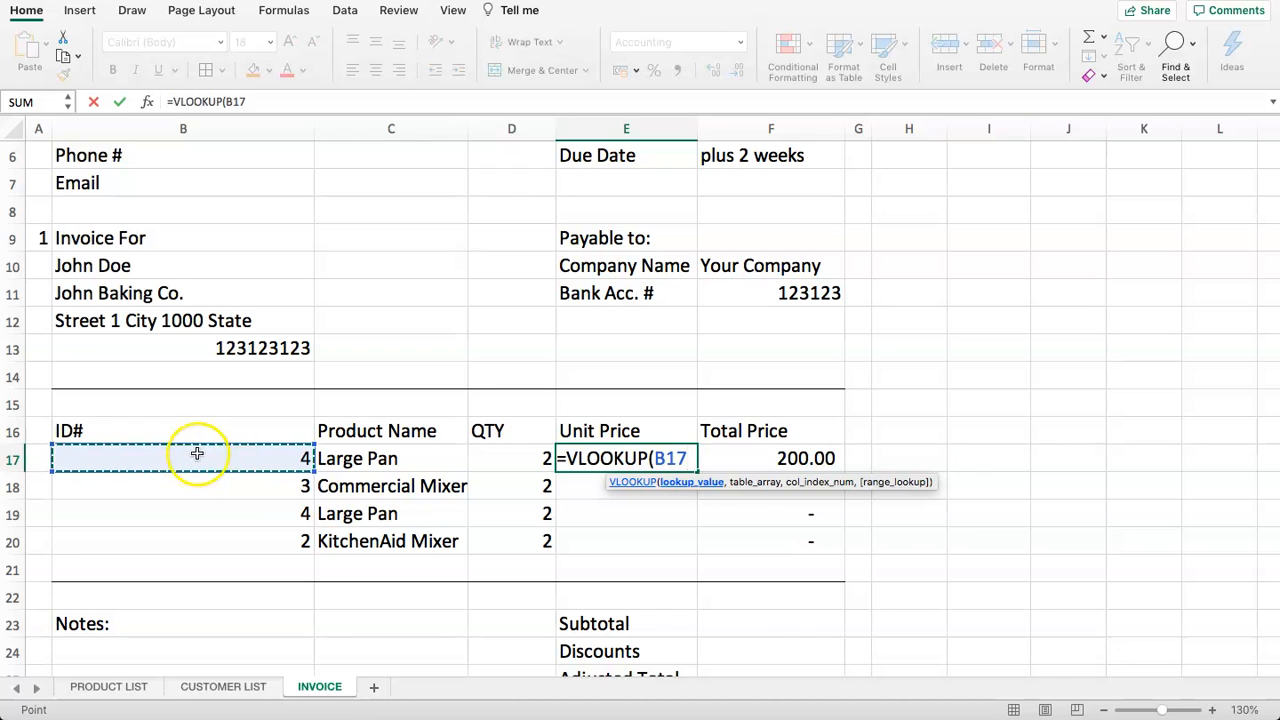
pyautogui.write(',')
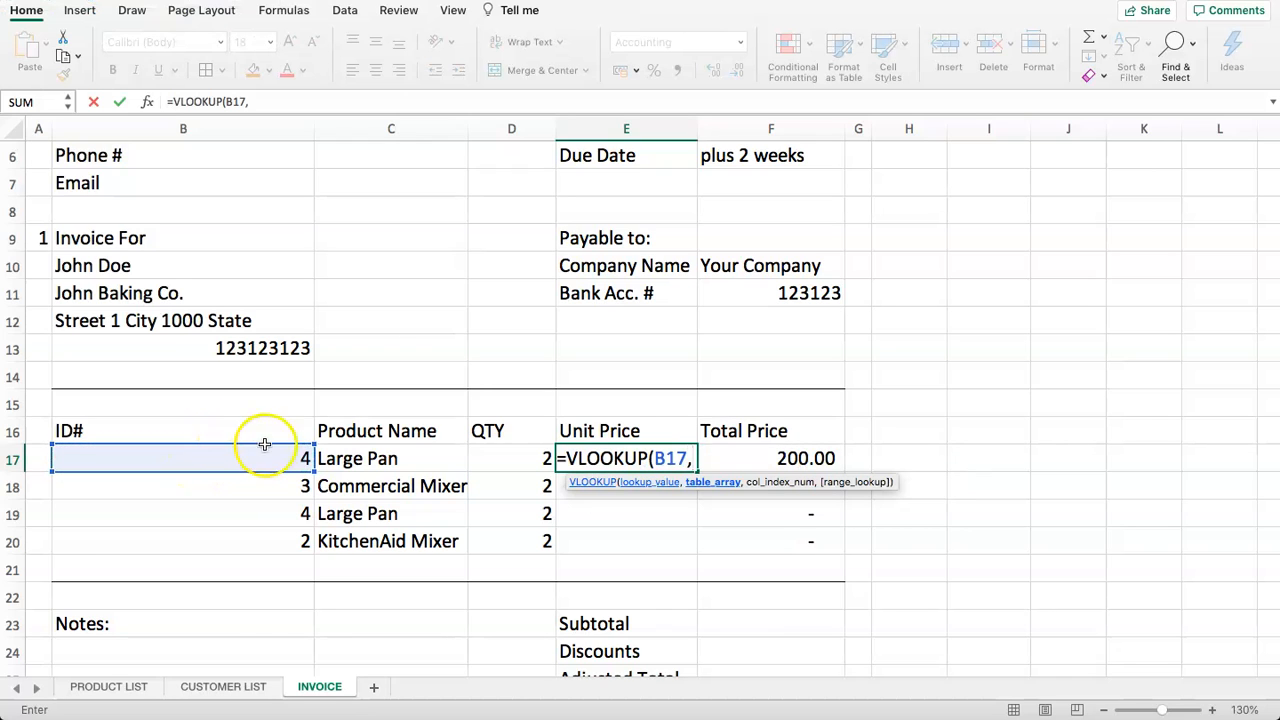
pyautogui.click(105, 687)
pyautogui.moveTo(56, 181); pyautogui.dragTo(365, 290)
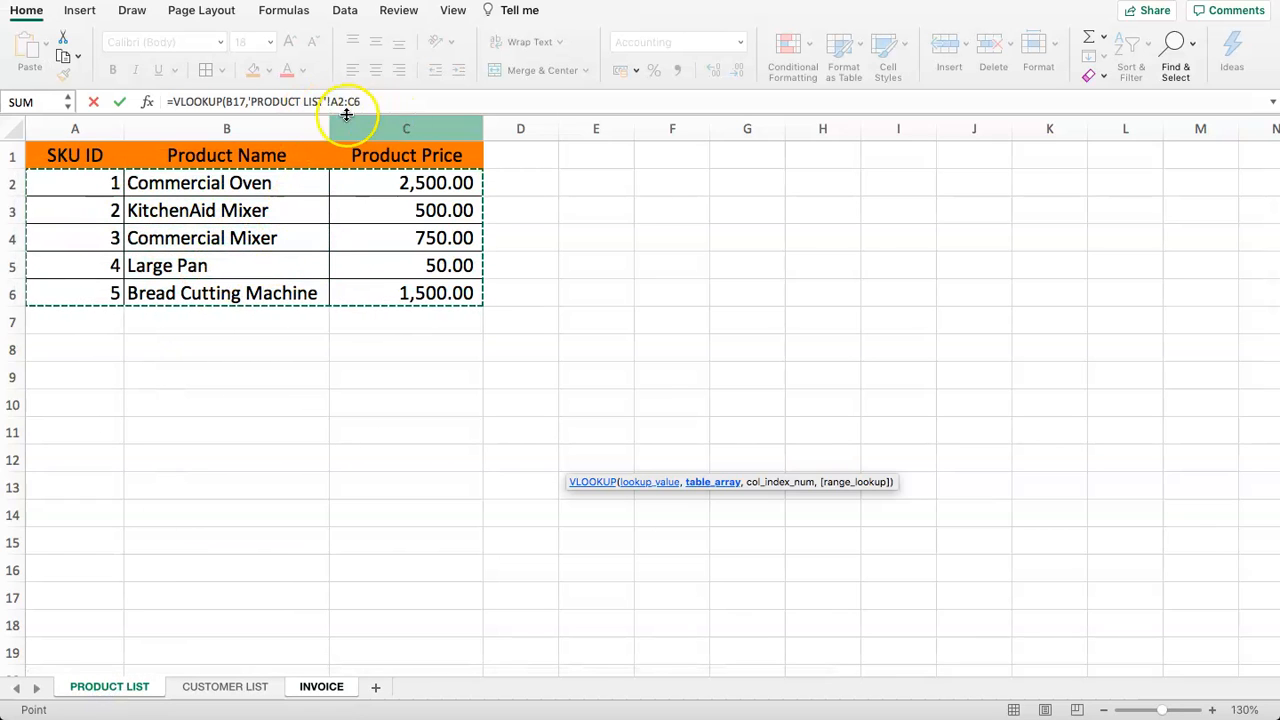
pyautogui.write(',')
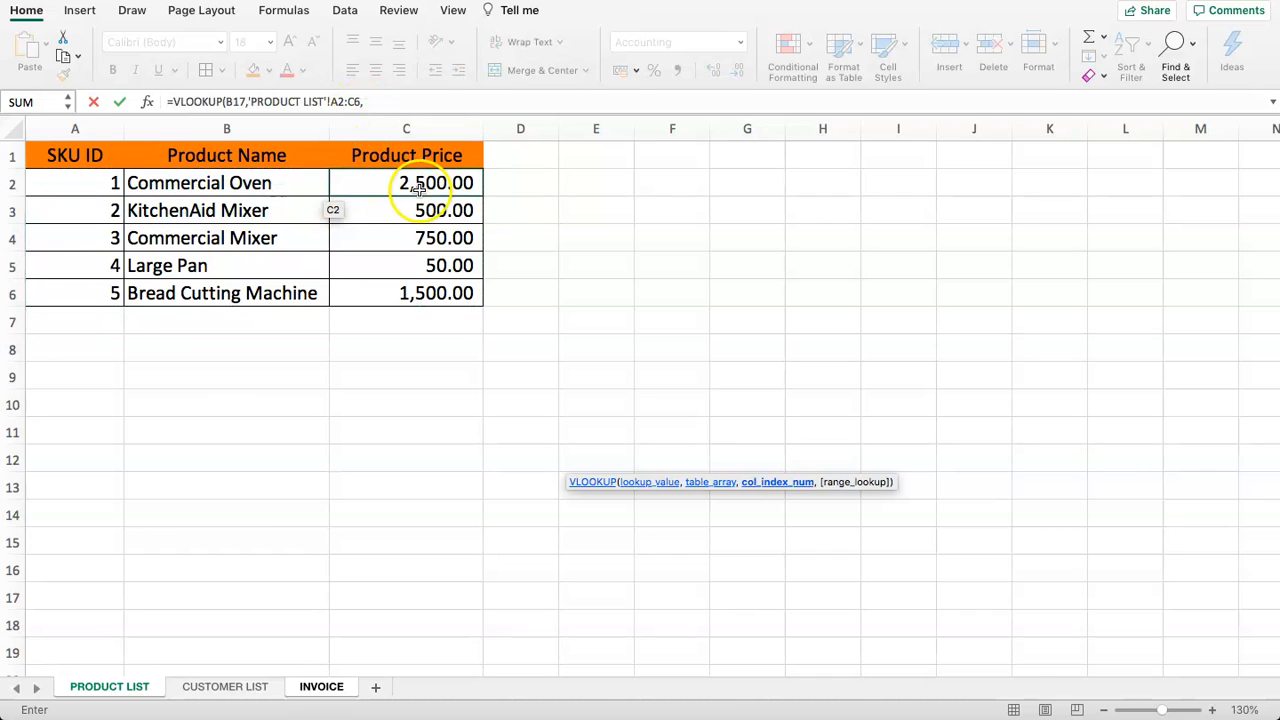
pyautogui.click(380, 102)
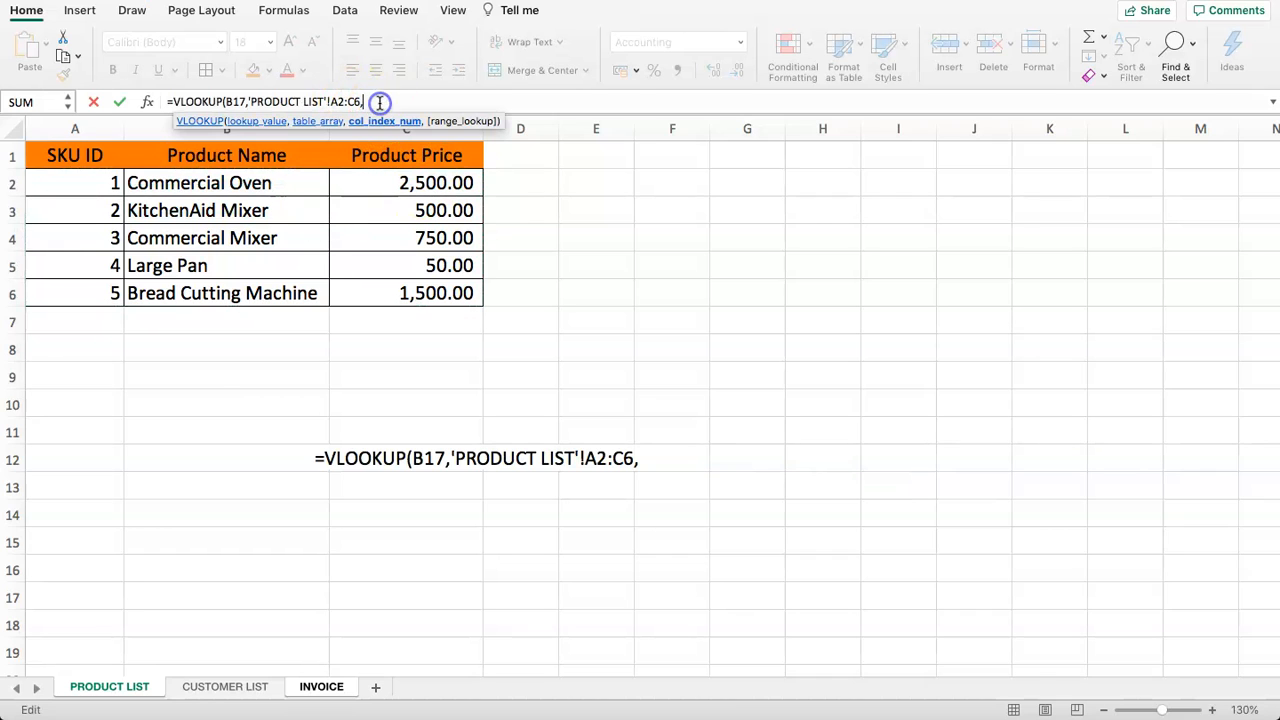
pyautogui.write('3')
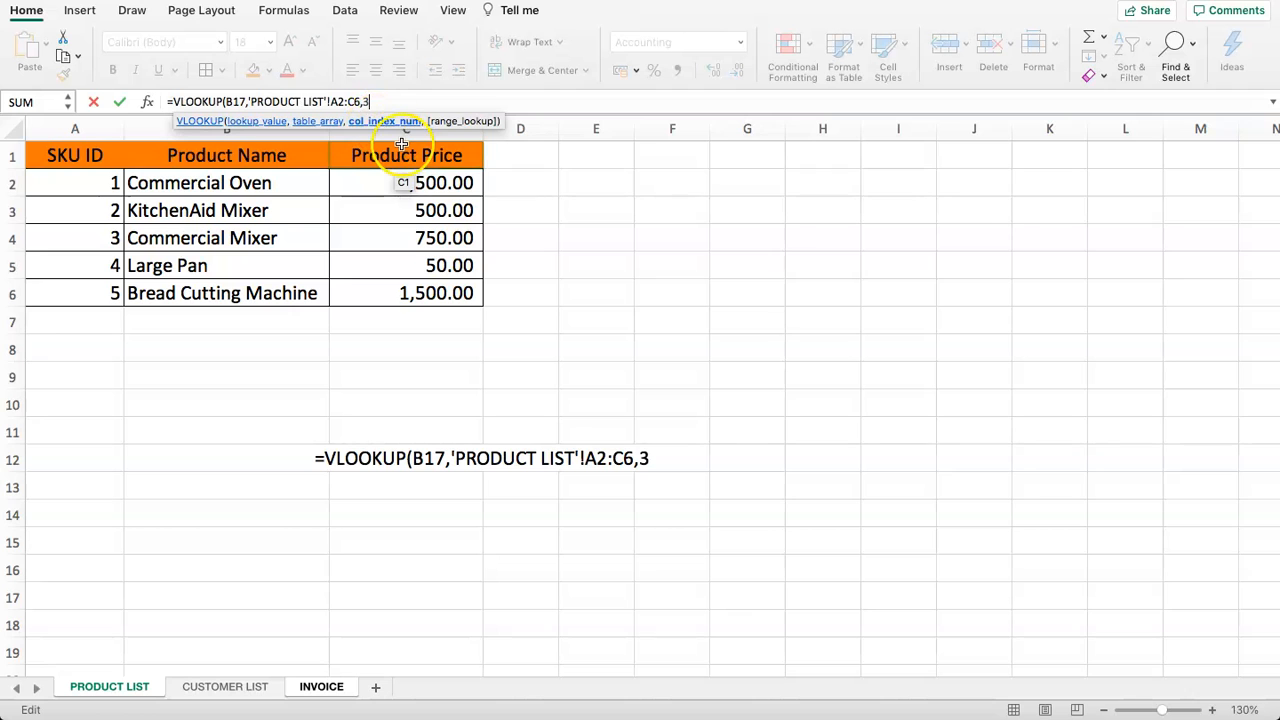
pyautogui.write(',FALSE)')
pyautogui.press('Return')
# Make the table range in E17's VLOOKUP formula absolute as 'PRODUCT LIST'!$A$2:$C$6
pyautogui.click(652, 459)
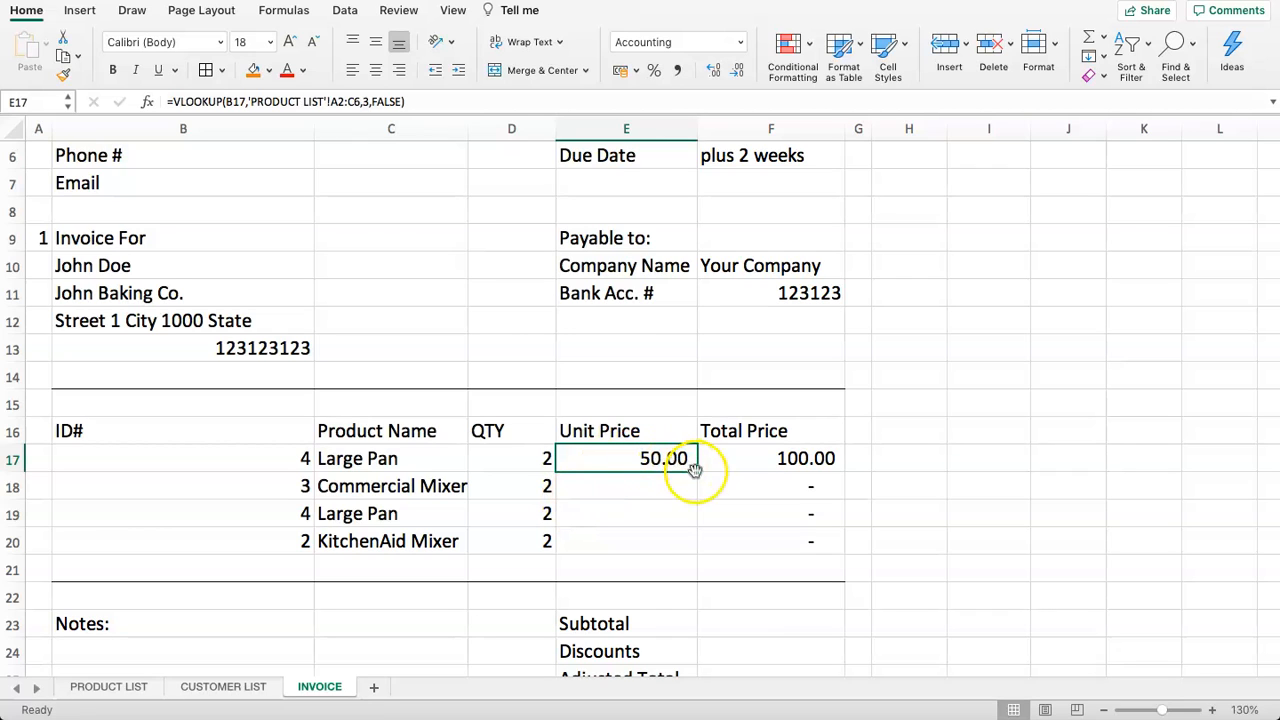
pyautogui.click(336, 102)
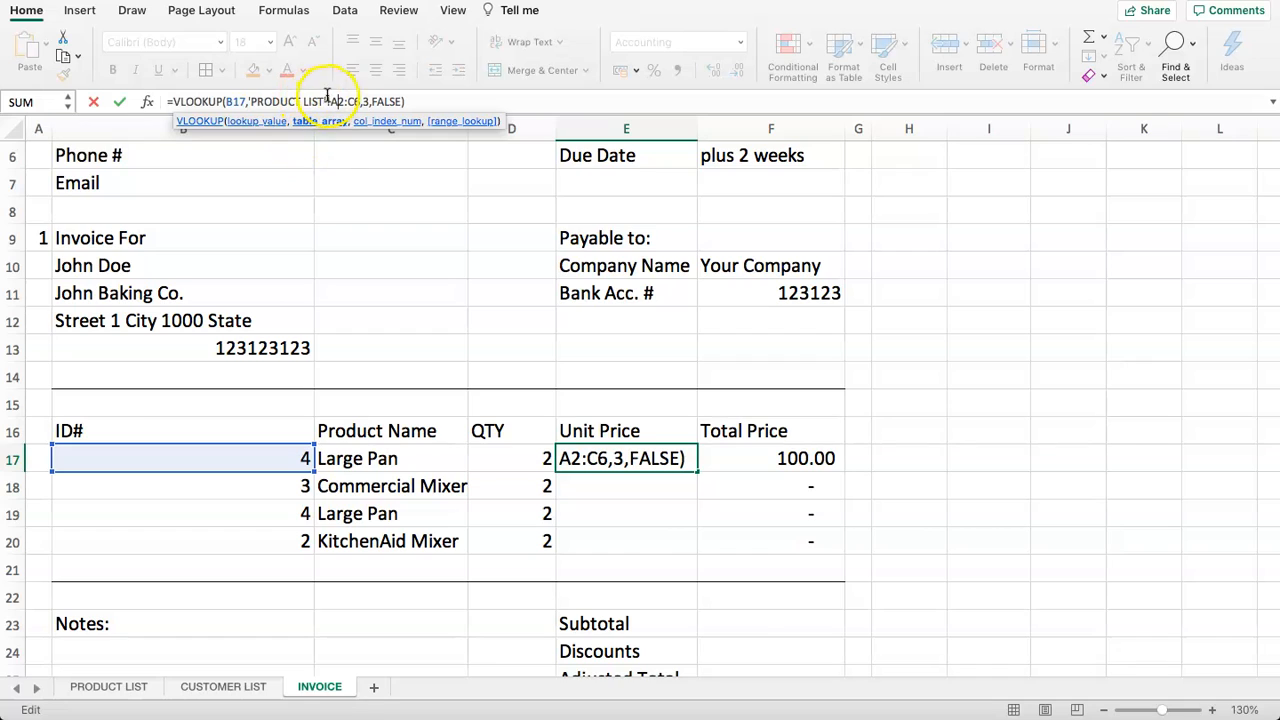
pyautogui.write('$')
pyautogui.press('Right')
pyautogui.write('$')
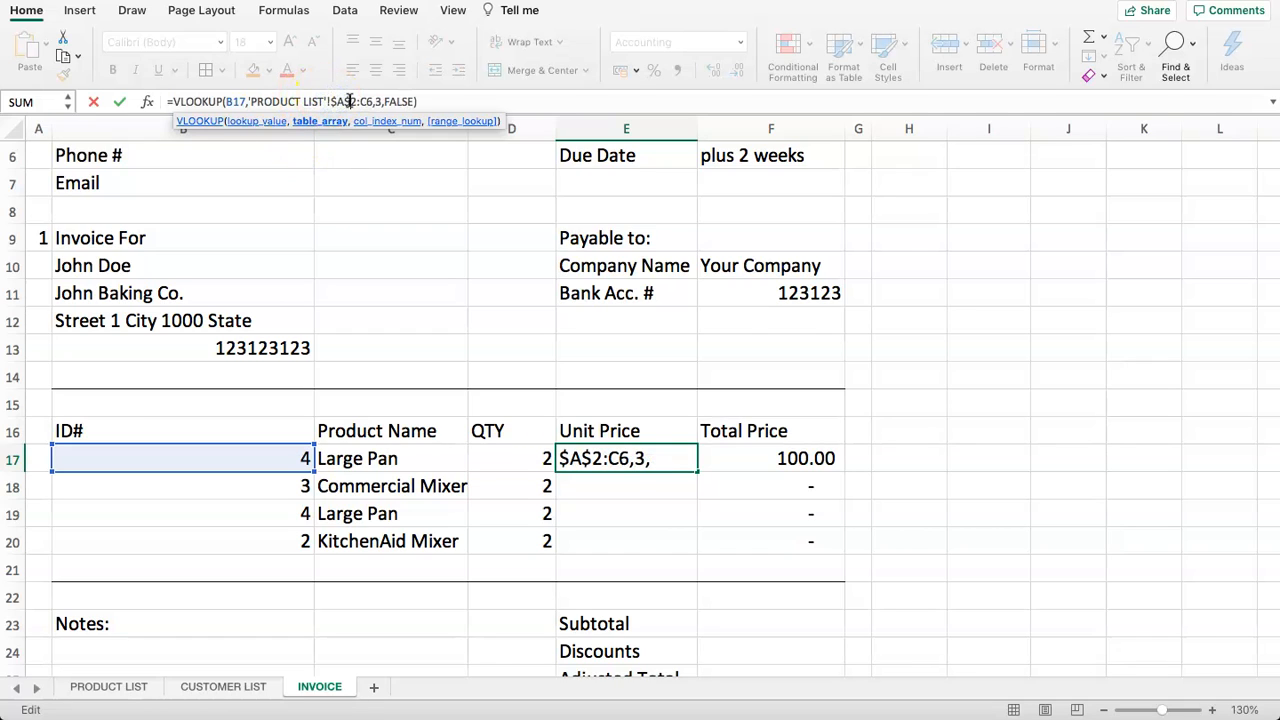
pyautogui.press('Right')
pyautogui.hotkey('shift', 'Right')
pyautogui.hotkey('shift', 'Right')
pyautogui.write('$')
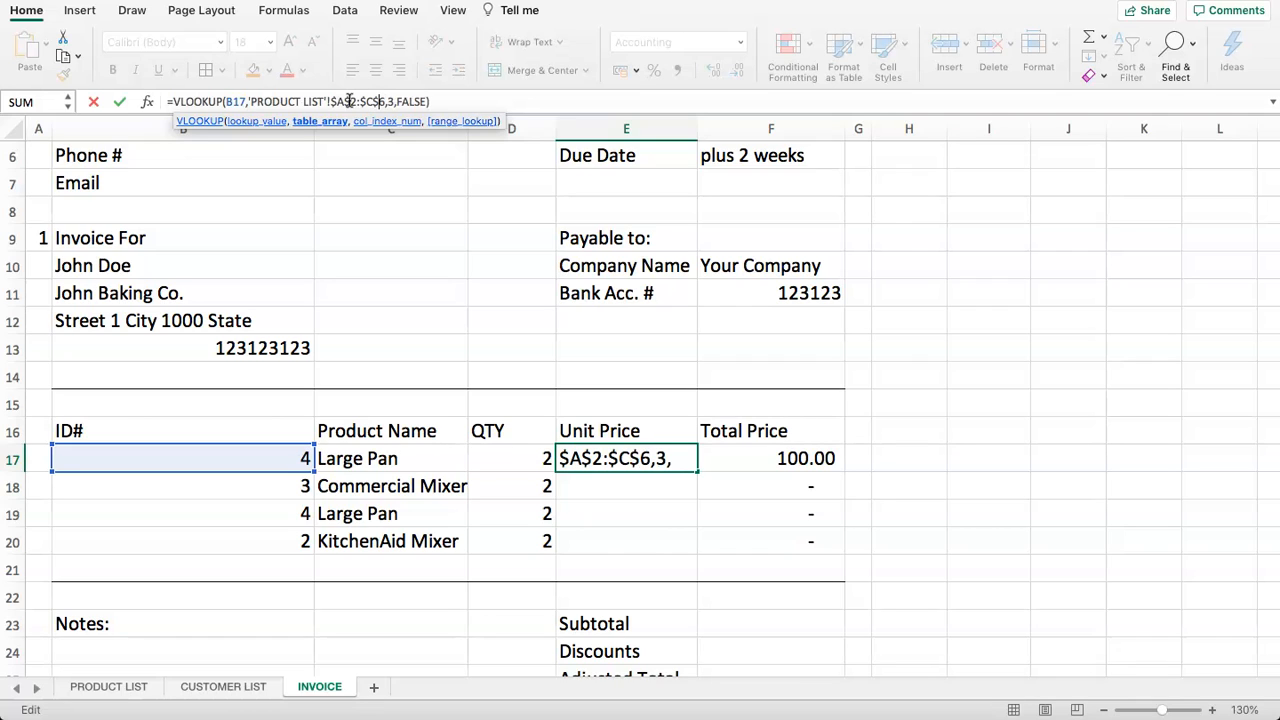
pyautogui.press('Return')
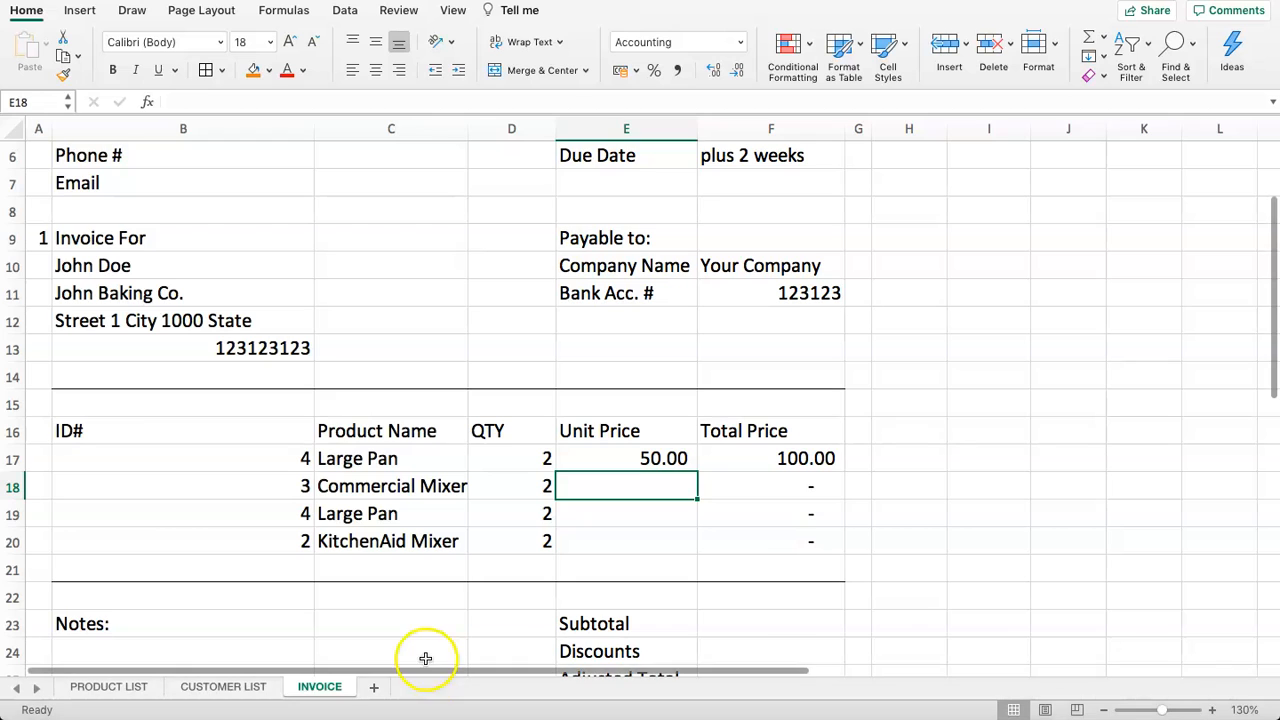
# Fill the unit price VLOOKUP formula from E17 down to E20
pyautogui.click(617, 458)
pyautogui.moveTo(697, 472); pyautogui.dragTo(692, 546)
pyautogui.click(729, 506)
# Choose product ID 5 for the last invoice line in B20
pyautogui.click(243, 549)
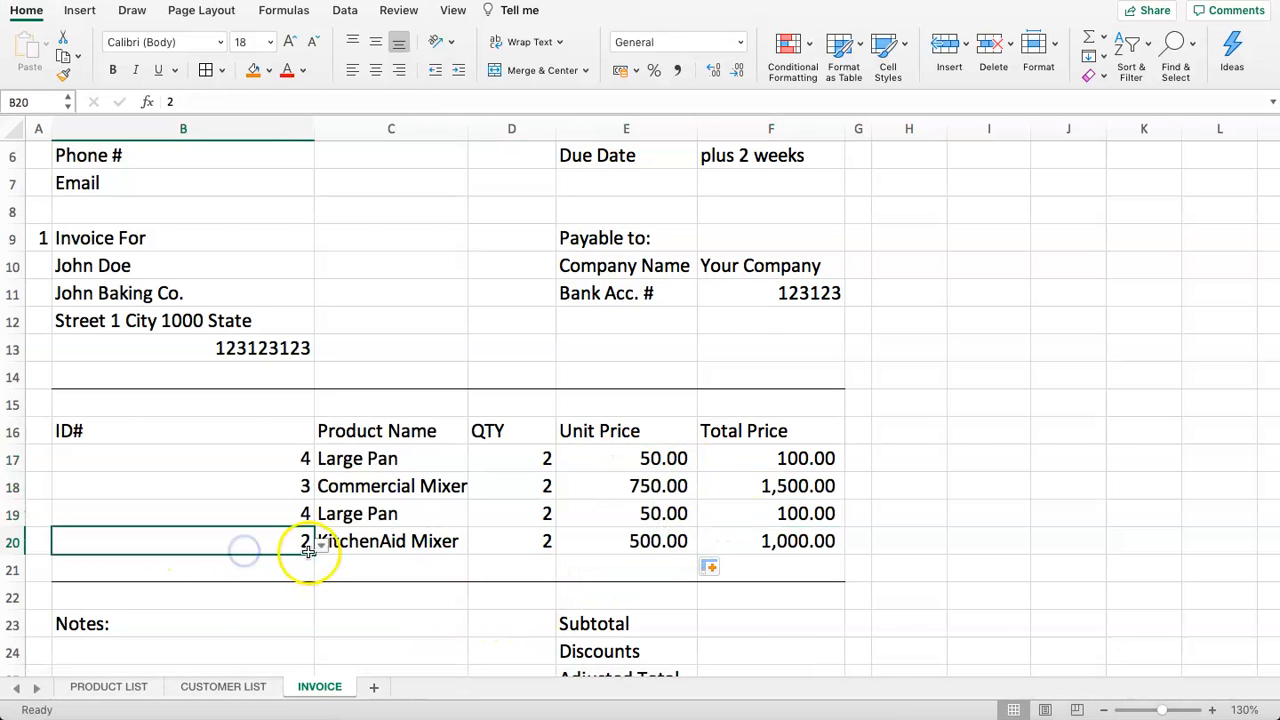
pyautogui.click(318, 545)
pyautogui.click(61, 632)
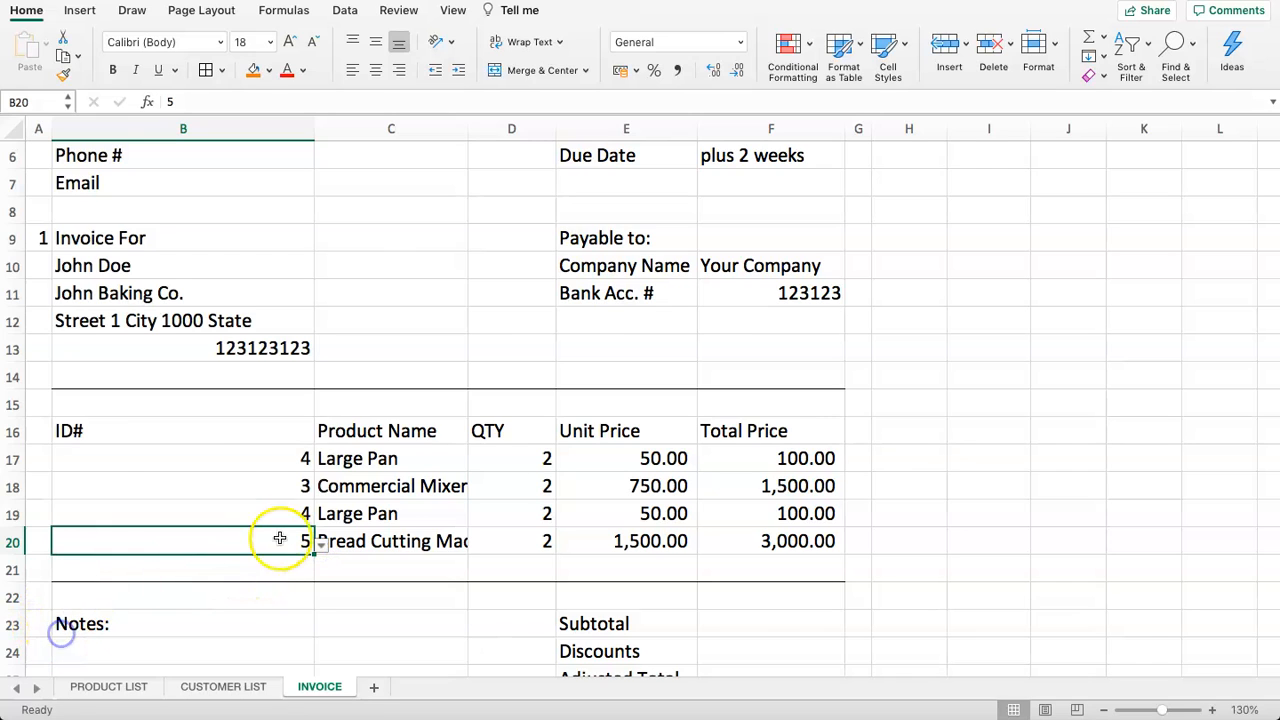
# Widen column C slightly to fit more of the long product names
pyautogui.click(359, 461)
pyautogui.click(443, 540)
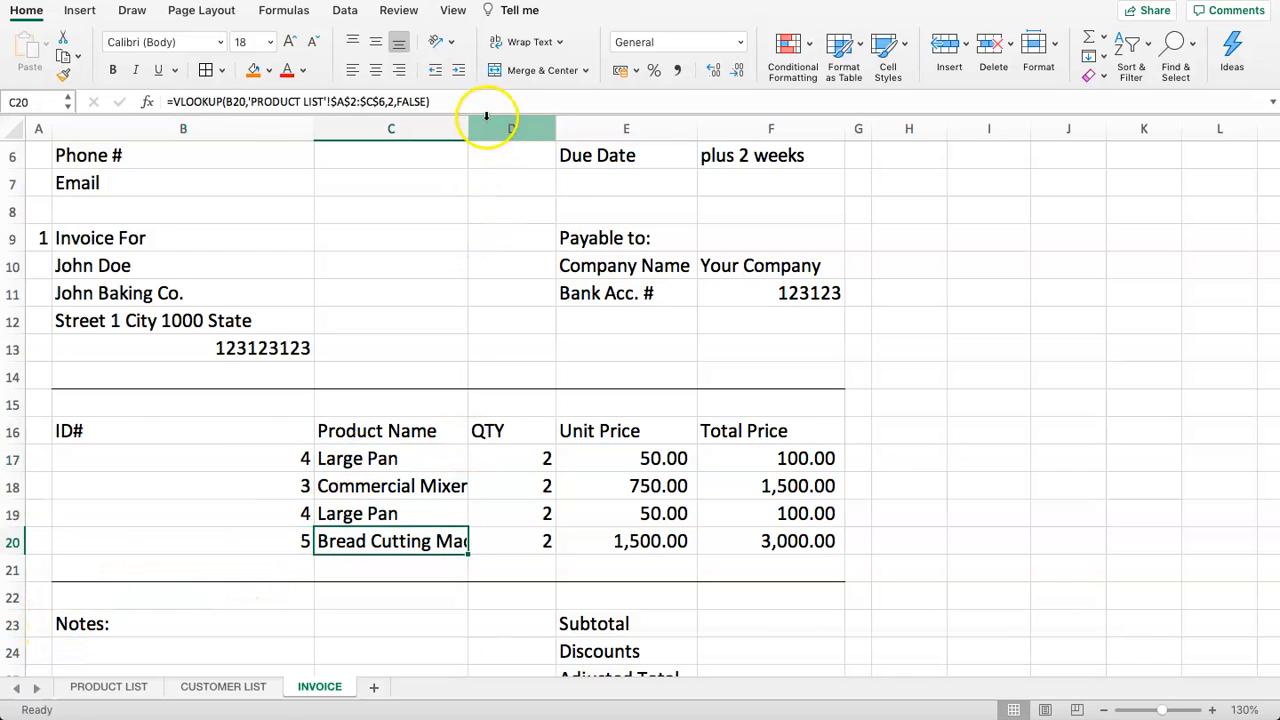
pyautogui.moveTo(468, 129); pyautogui.dragTo(478, 129)
pyautogui.click(471, 288)
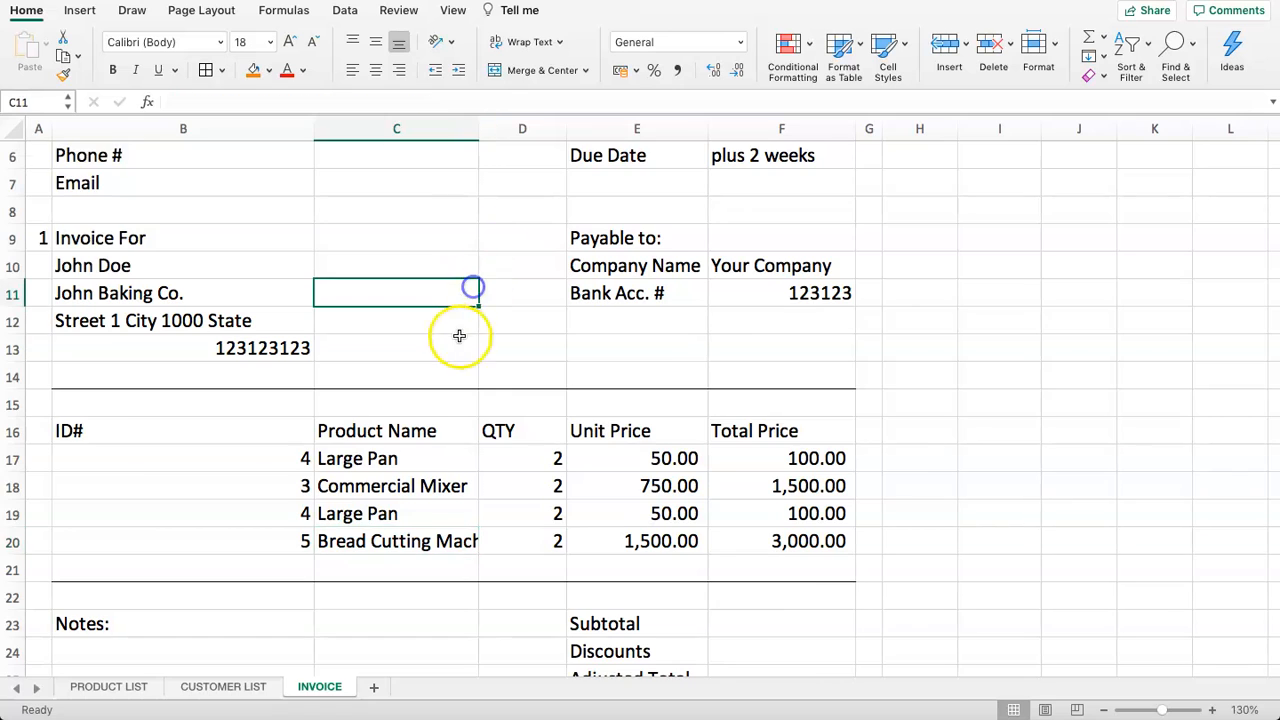
# Enter a SUM formula over F17:F20 in F23 to calculate the invoice subtotal
pyautogui.scroll(-3, 470, 340)
pyautogui.click(428, 434)
pyautogui.moveTo(365, 355); pyautogui.dragTo(750, 473)
pyautogui.scroll(-4, 600, 449)
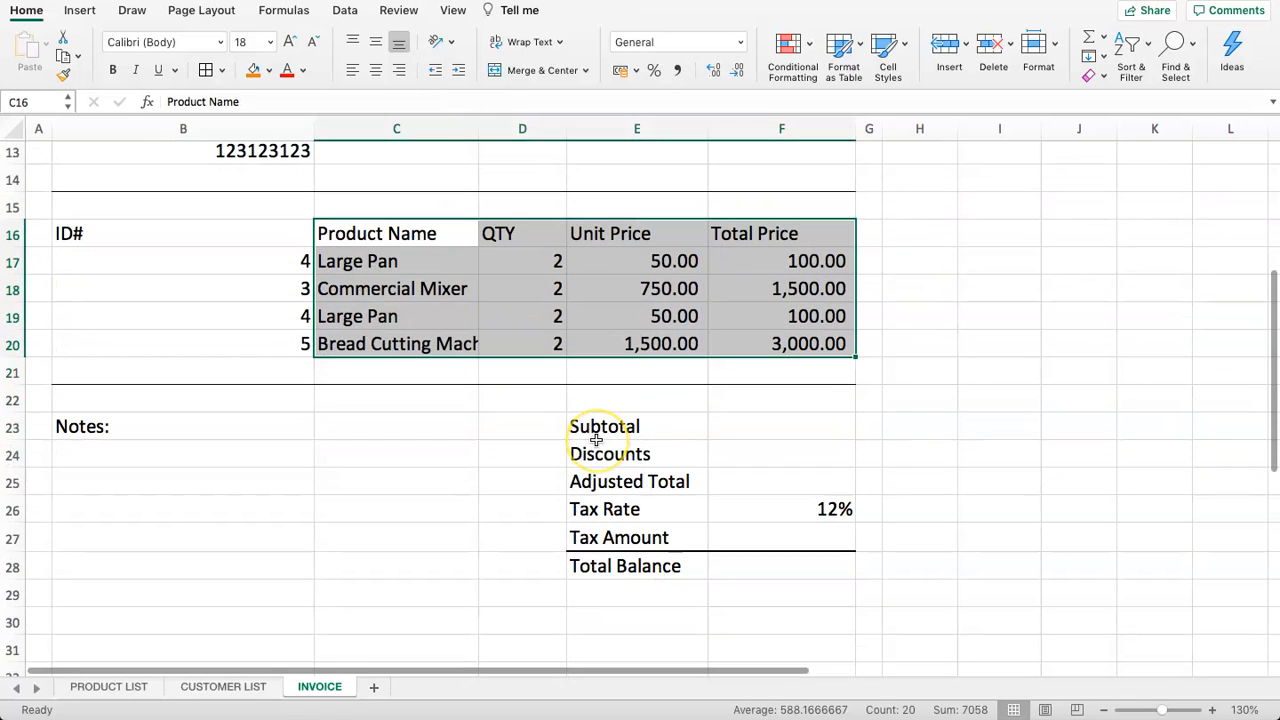
pyautogui.click(766, 261)
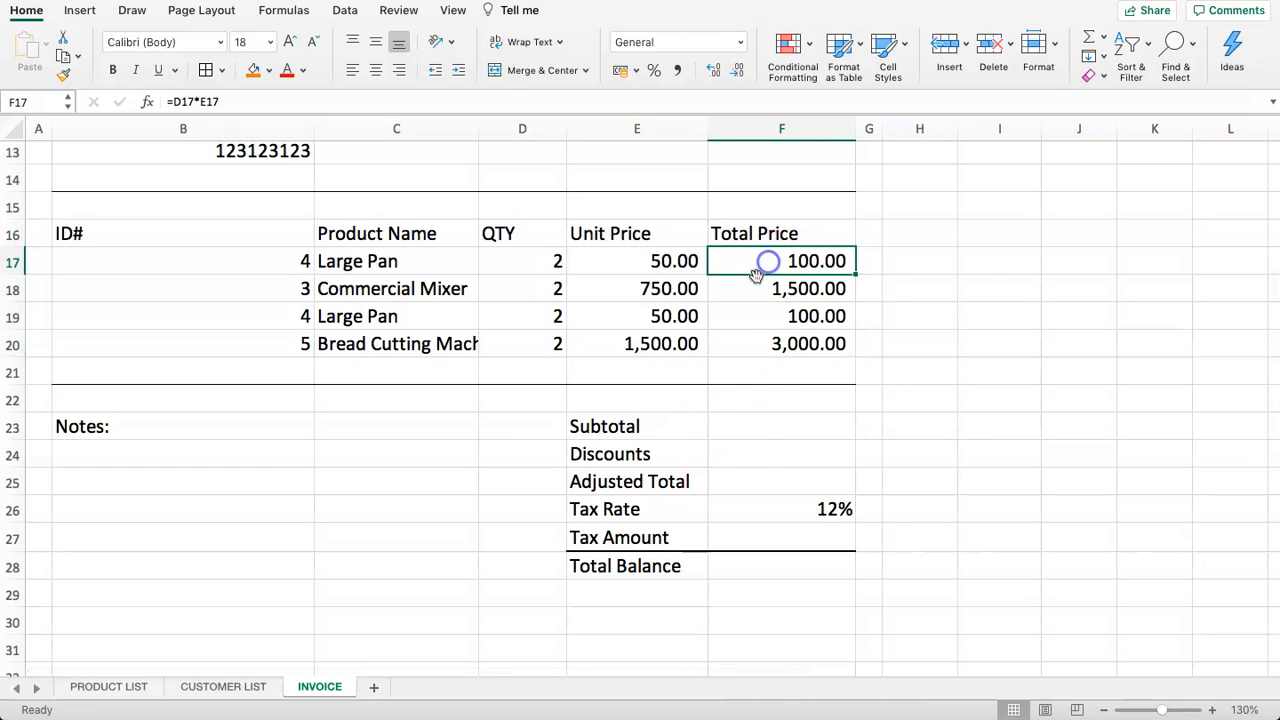
pyautogui.click(729, 429)
pyautogui.moveTo(691, 429); pyautogui.dragTo(781, 547)
pyautogui.click(700, 457)
pyautogui.moveTo(752, 428)
pyautogui.mouseDown()
pyautogui.moveTo(754, 506)
pyautogui.moveTo(757, 433)
pyautogui.mouseUp()
pyautogui.write('=')
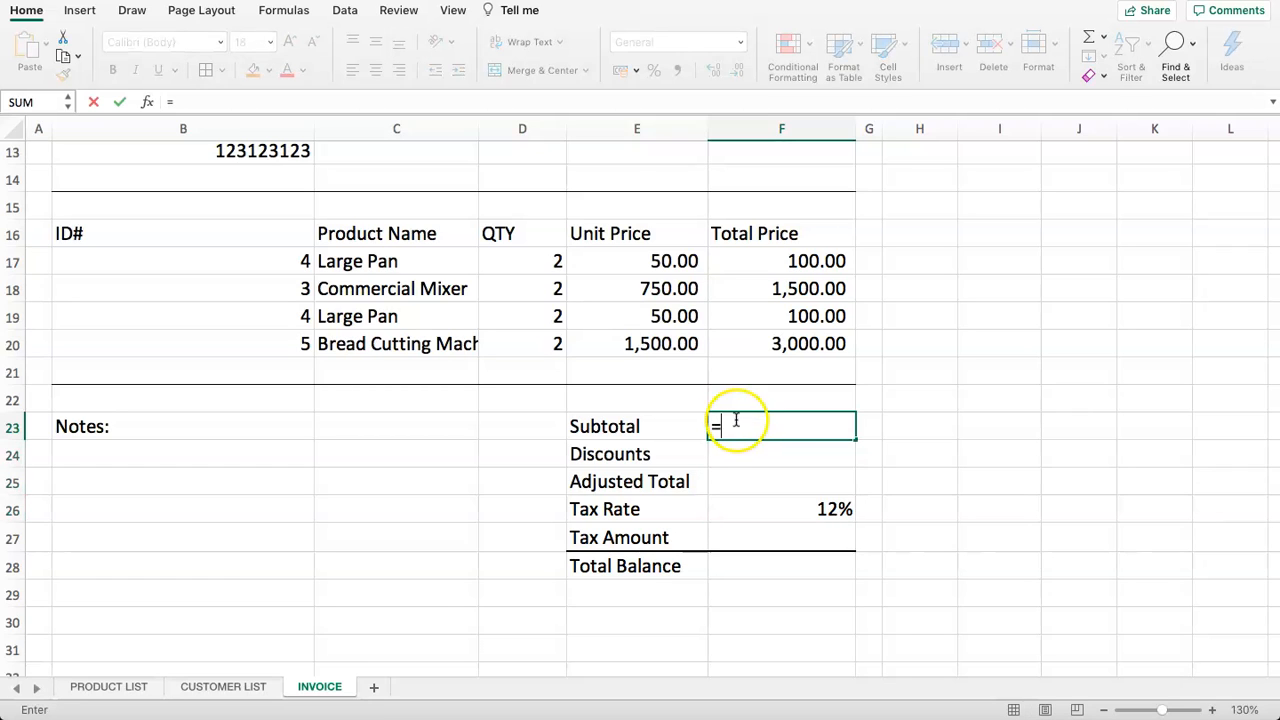
pyautogui.write('SUM(')
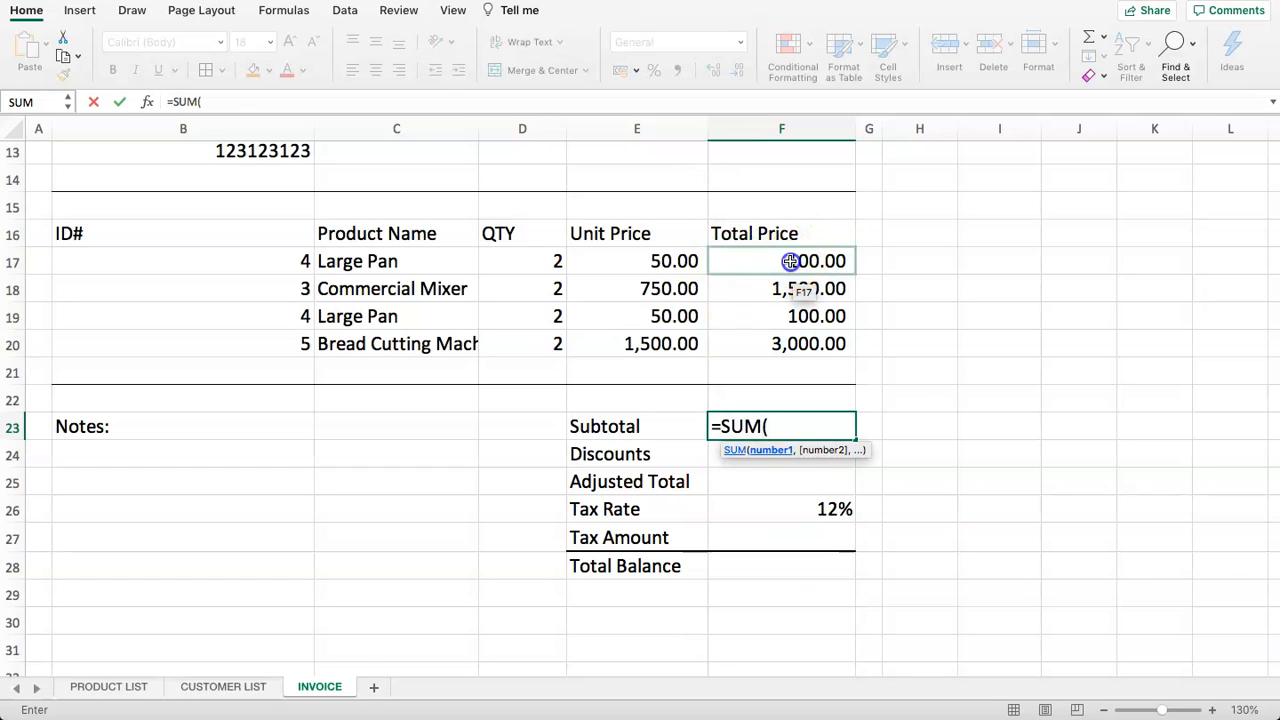
pyautogui.moveTo(731, 261); pyautogui.dragTo(791, 346)
pyautogui.press('Return')
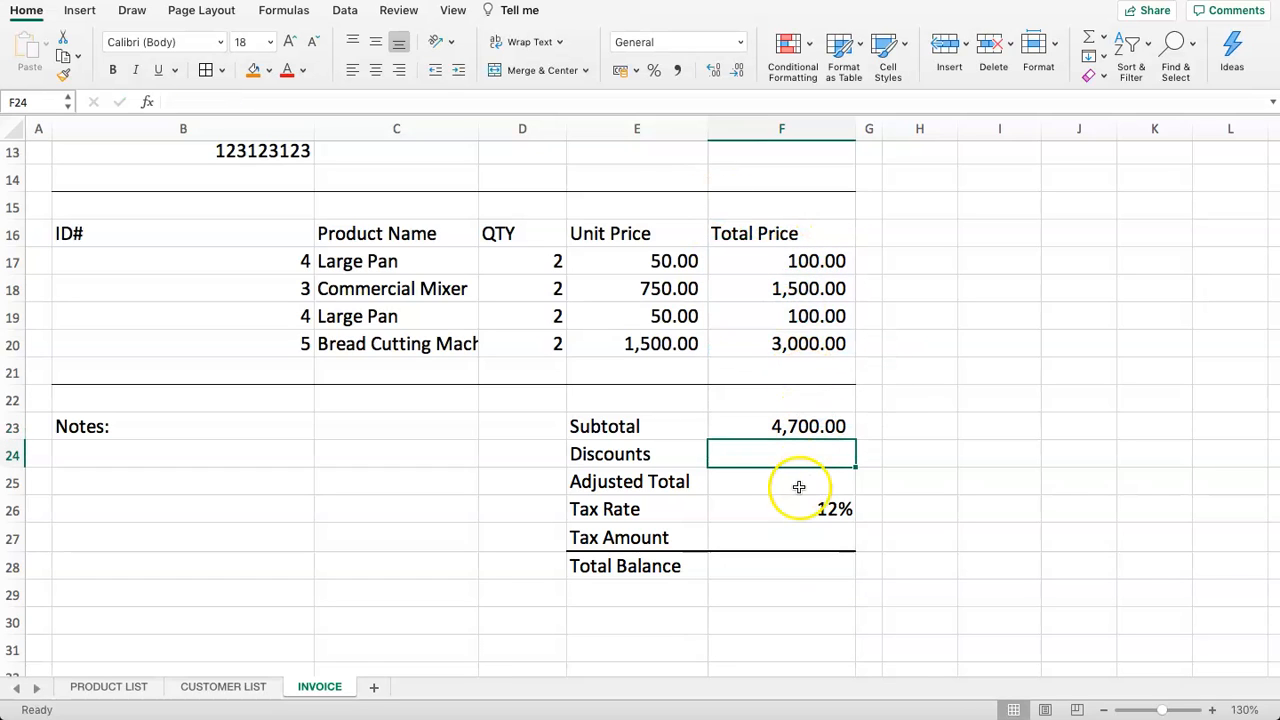
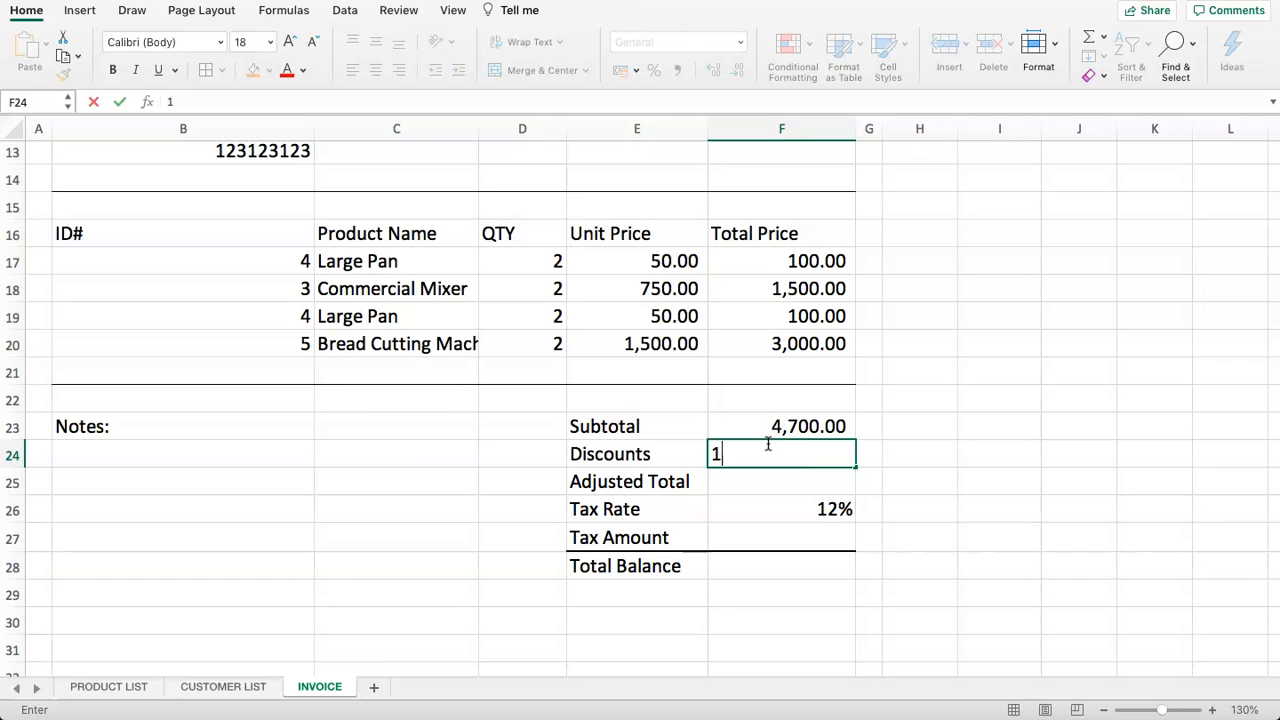
# Enter a discount of 100 in F24 and apply the comma number style to F24:F25
pyautogui.click(791, 473)
pyautogui.click(795, 455)
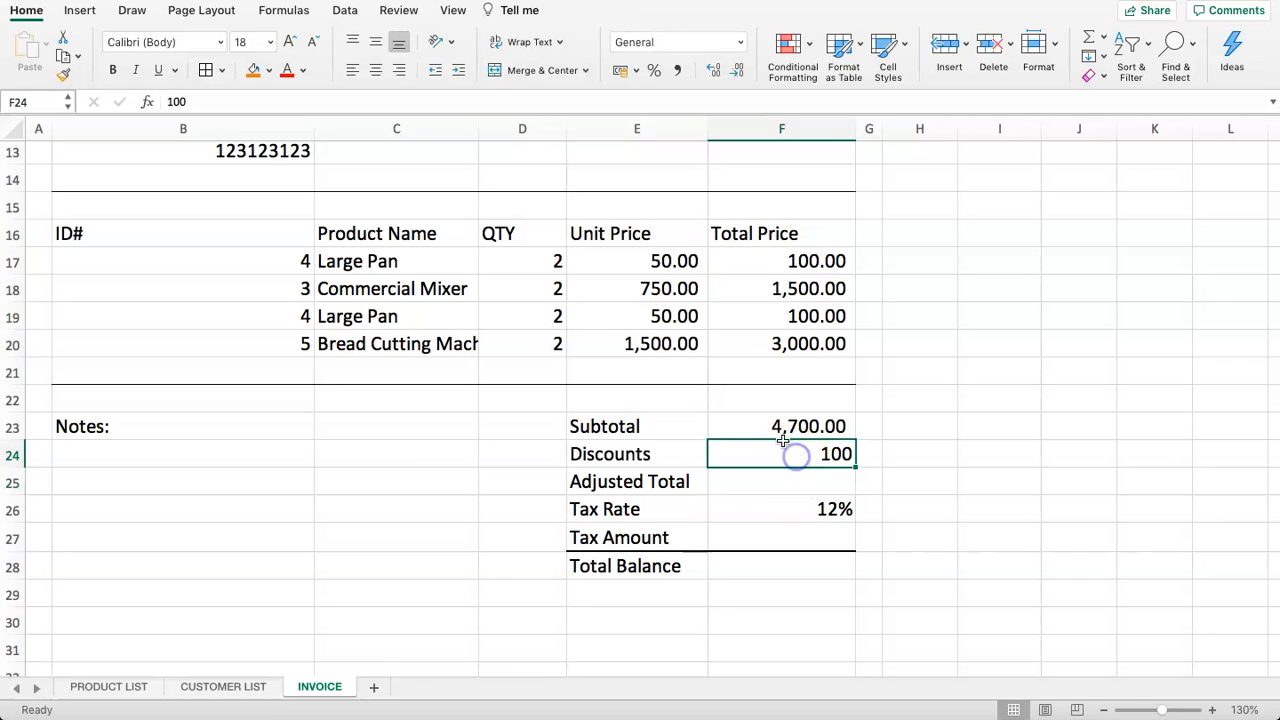
pyautogui.press('Up')
pyautogui.moveTo(790, 455); pyautogui.dragTo(800, 489)
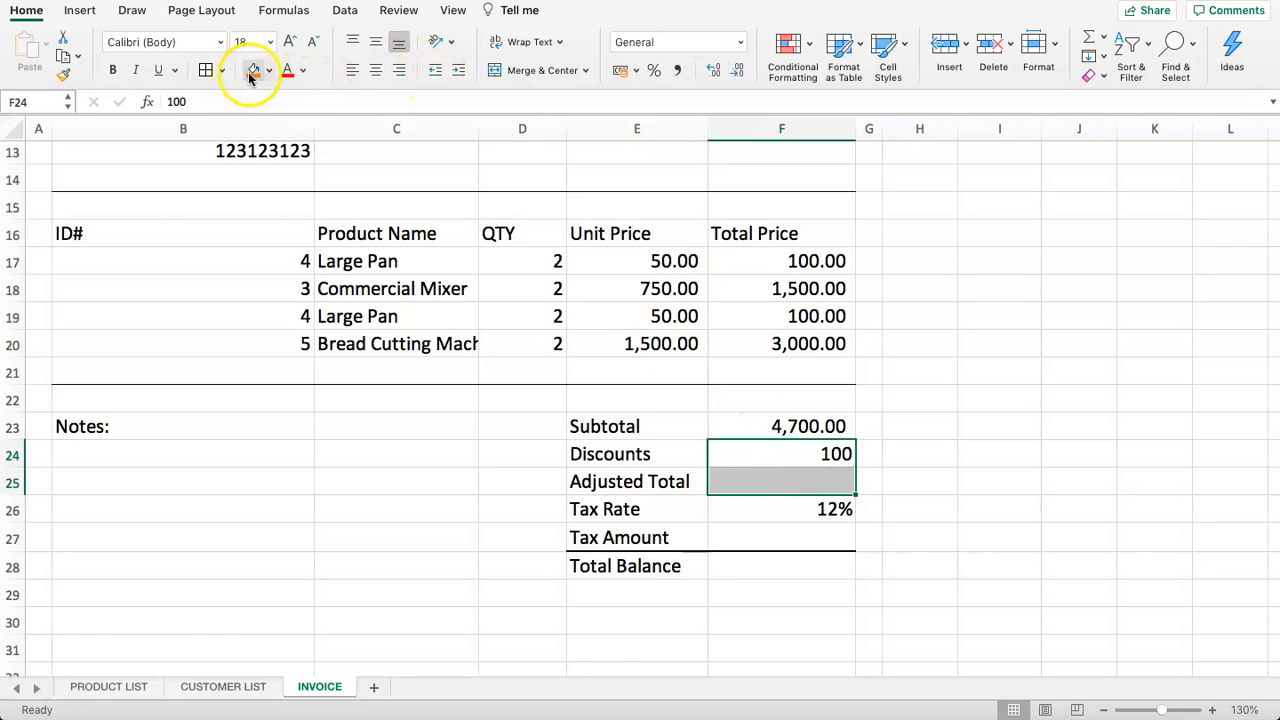
pyautogui.click(680, 73)
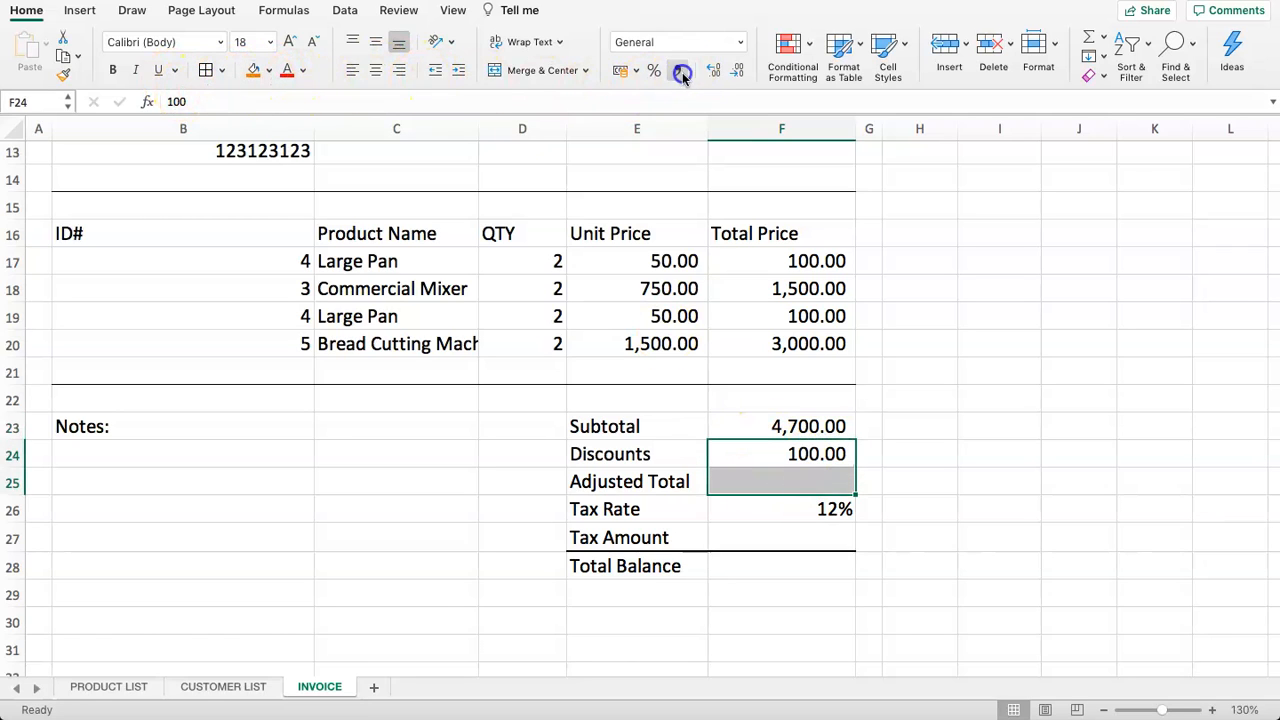
# Enter =F23-F24 in F25 to calculate the adjusted total
pyautogui.click(752, 483)
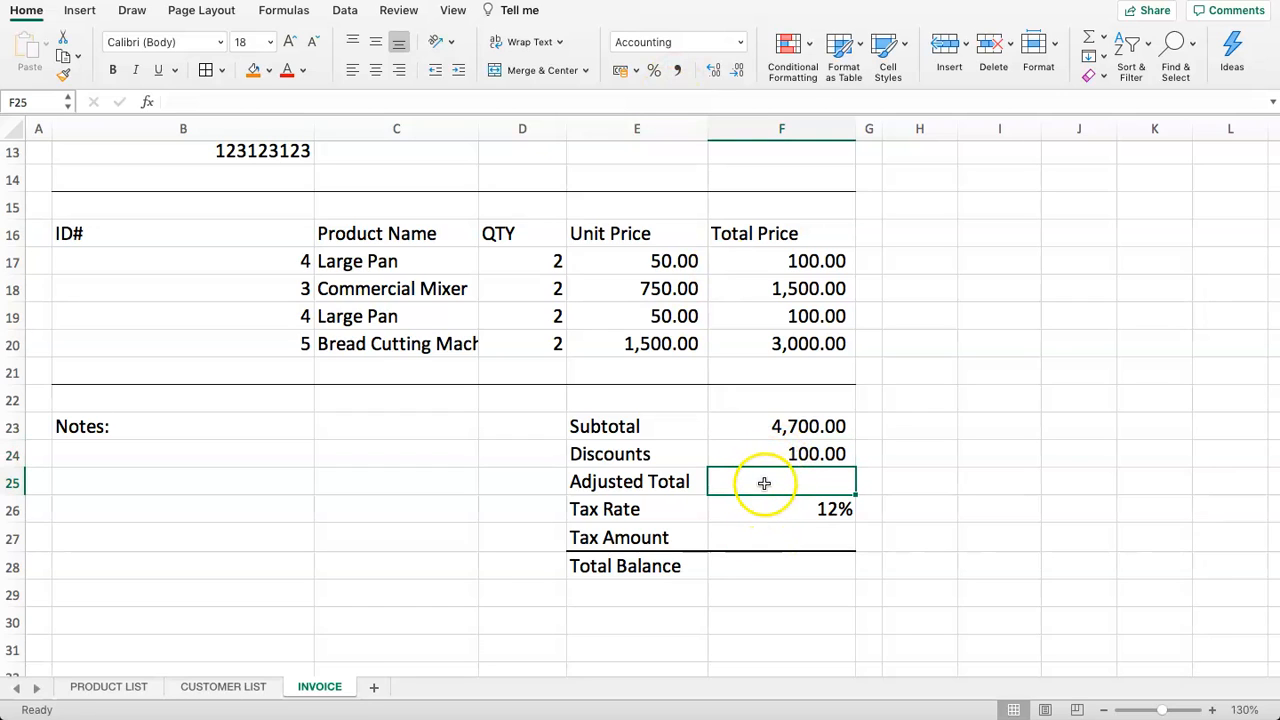
pyautogui.write('=')
pyautogui.click(757, 430)
pyautogui.write('-')
pyautogui.click(760, 455)
pyautogui.press('Return')
# Enter =F25*F26 in F27 to calculate the tax amount
pyautogui.click(744, 538)
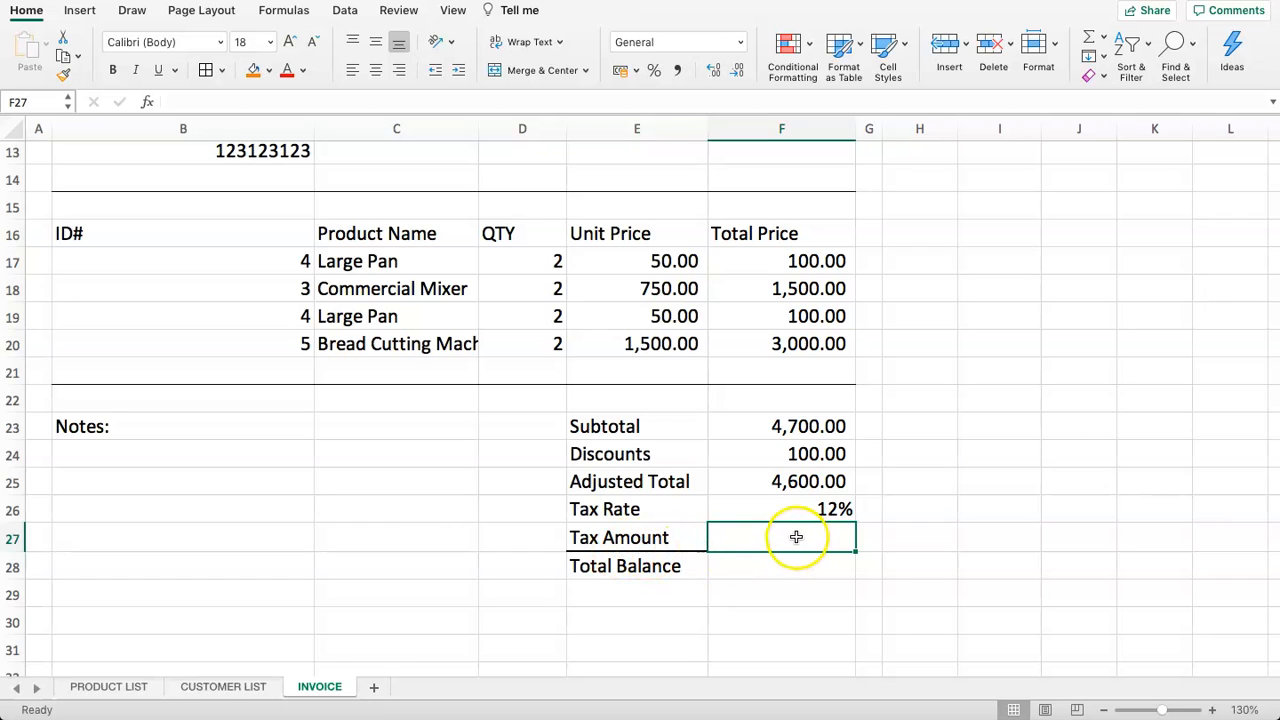
pyautogui.click(803, 510)
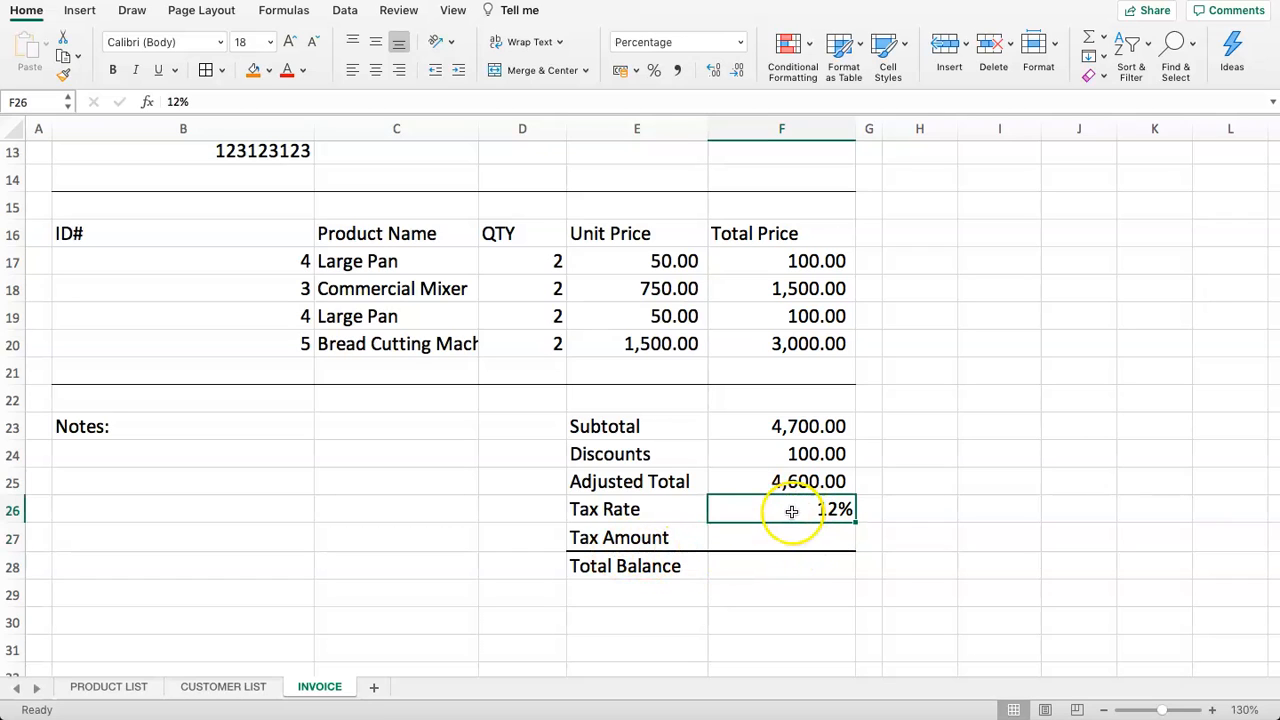
pyautogui.click(745, 482)
pyautogui.click(776, 511)
pyautogui.click(780, 478)
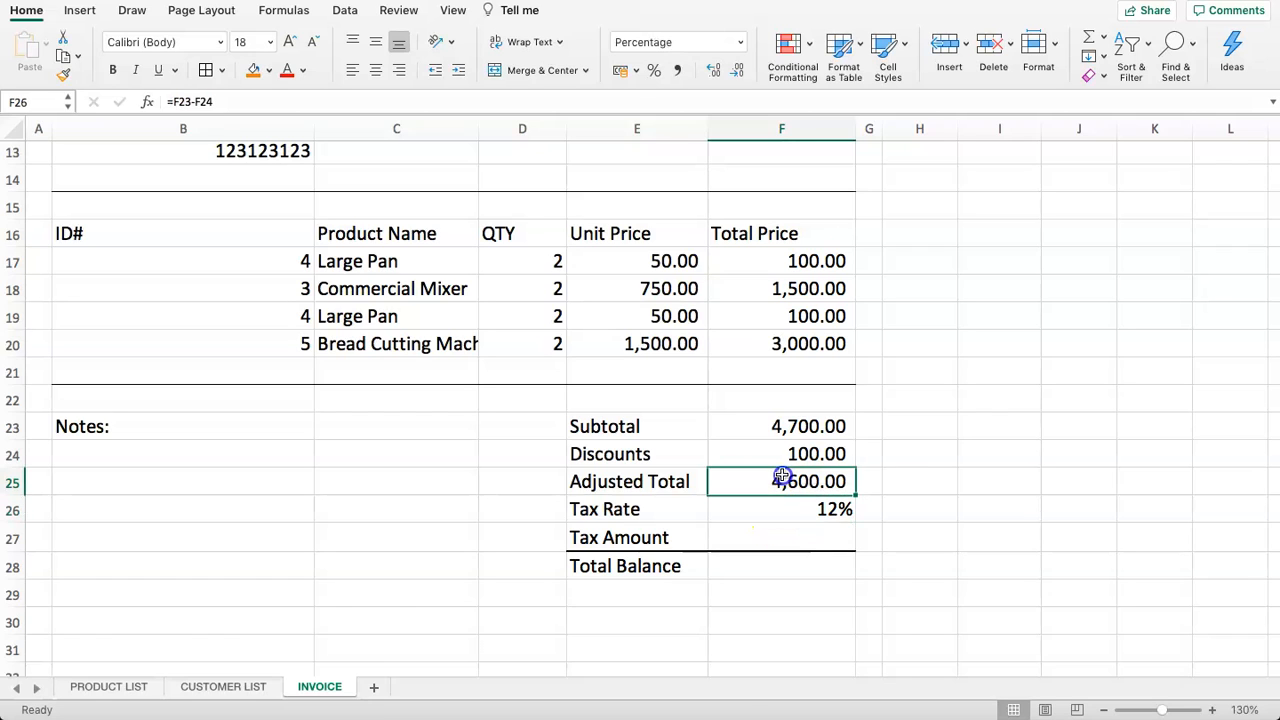
pyautogui.click(777, 539)
pyautogui.write('=')
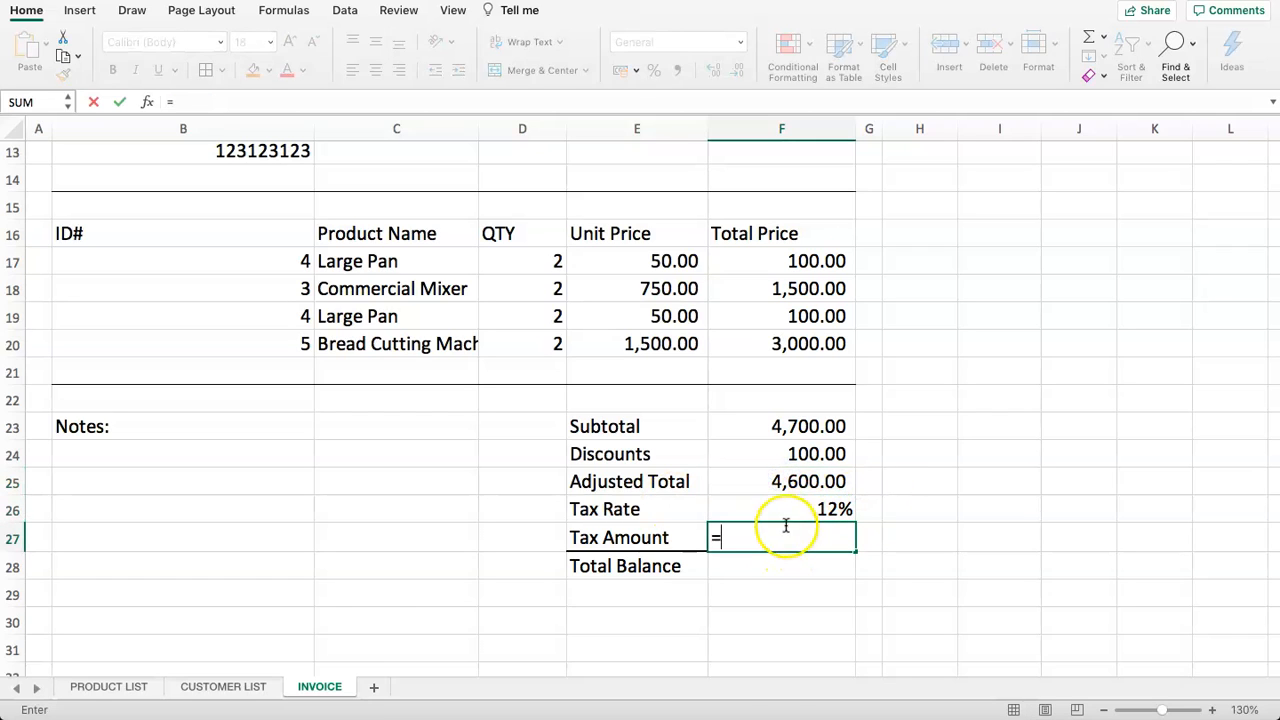
pyautogui.click(773, 481)
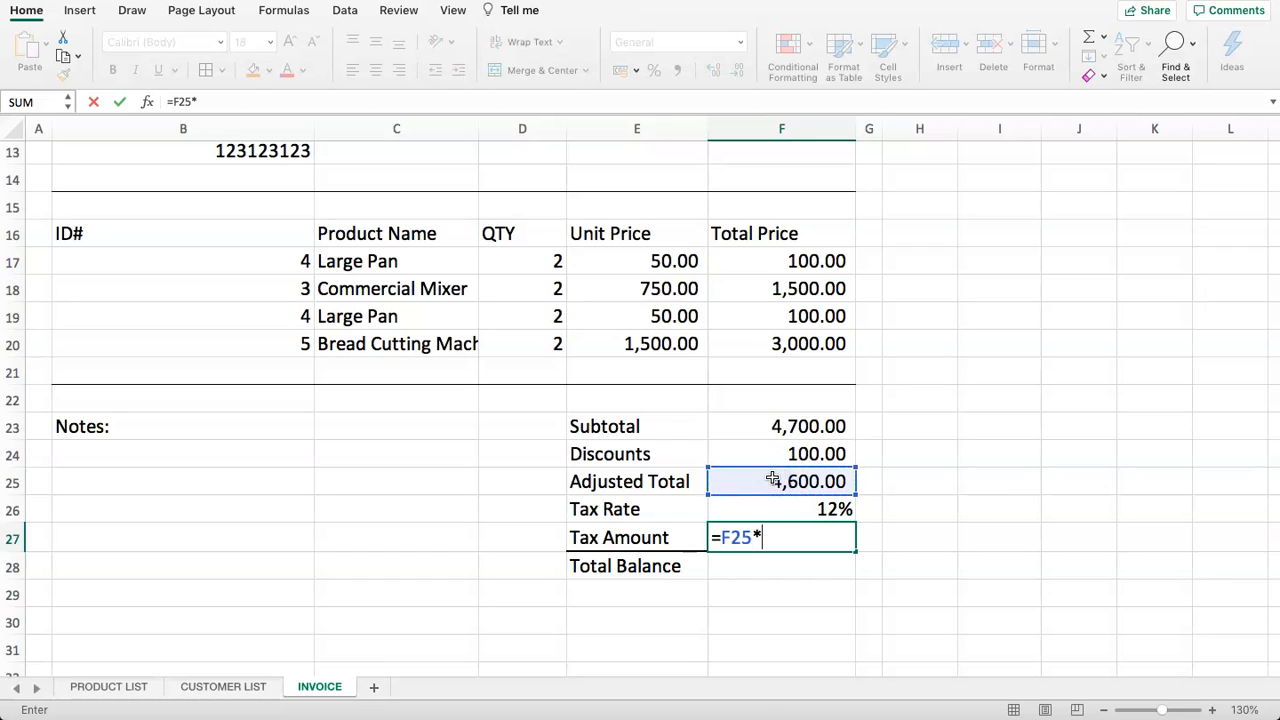
pyautogui.press('Return')
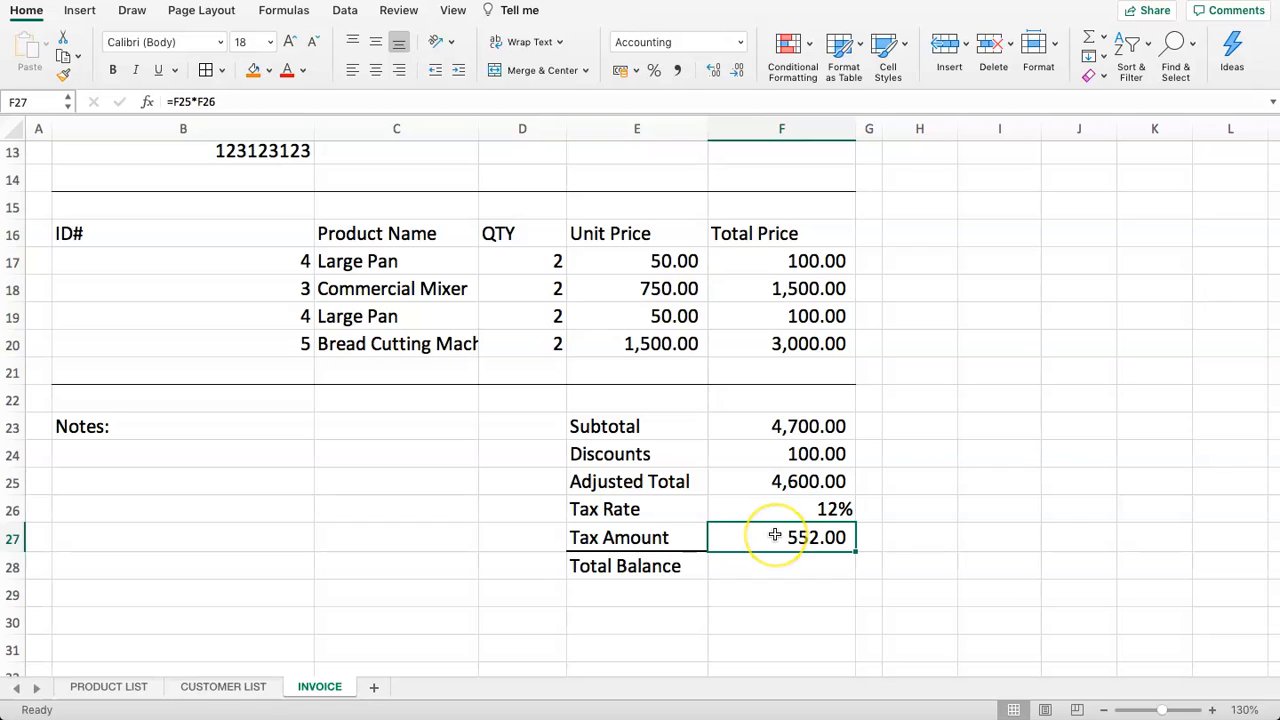
# Enter =F25+F27 in F28 to calculate the total balance
pyautogui.click(791, 561)
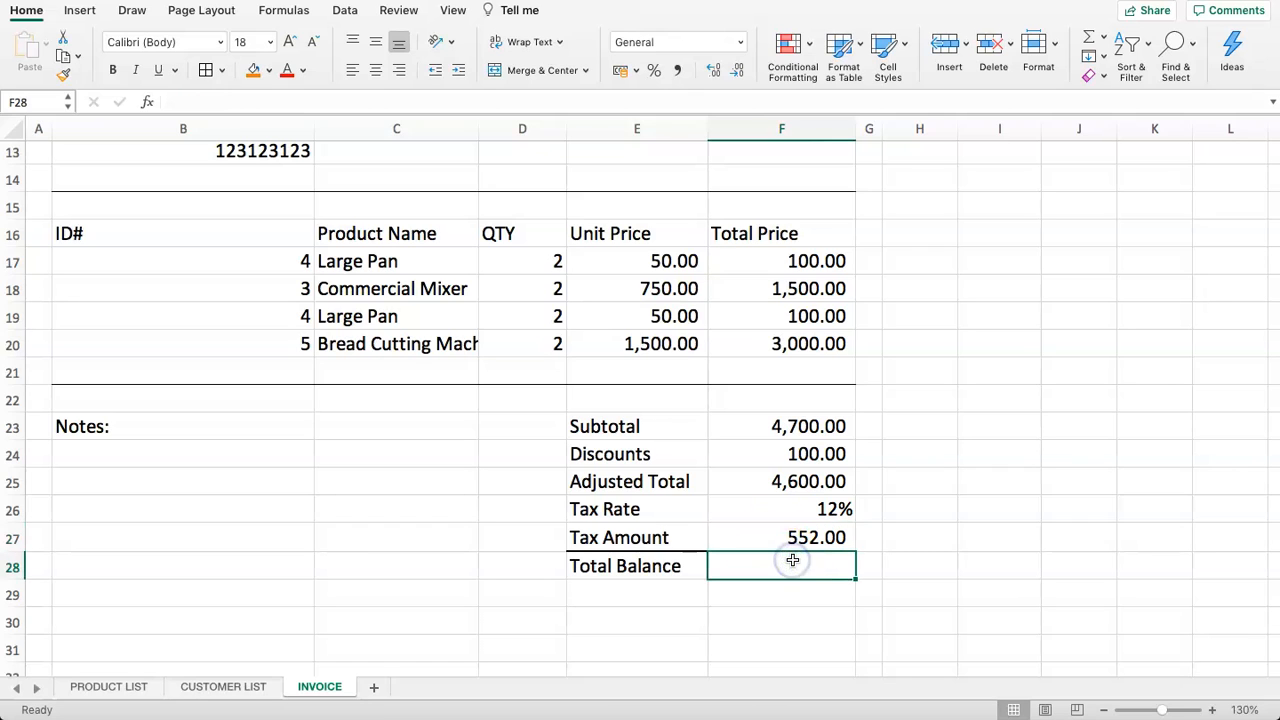
pyautogui.write('=')
pyautogui.click(776, 480)
pyautogui.write('+')
pyautogui.click(776, 530)
pyautogui.press('Return')
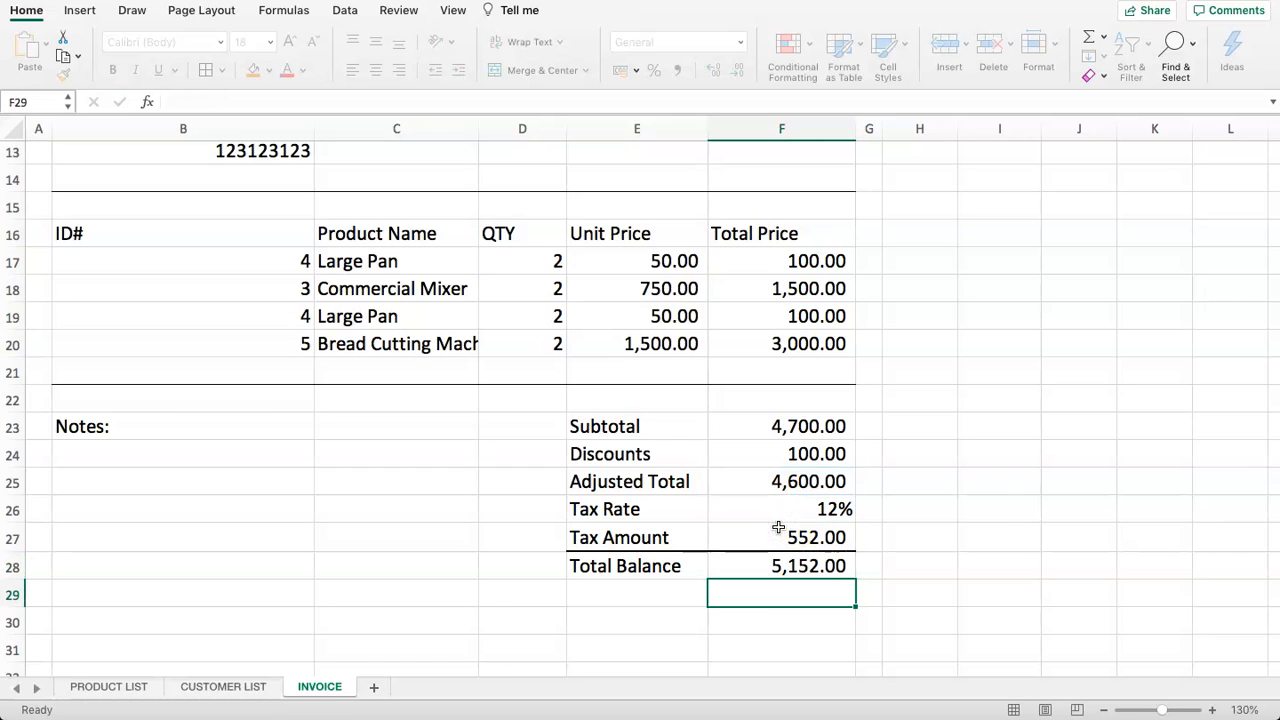
# Bold the amounts for total balance, adjusted total, subtotal and tax amount in column F
pyautogui.scroll(-1, 757, 563)
pyautogui.click(763, 548)
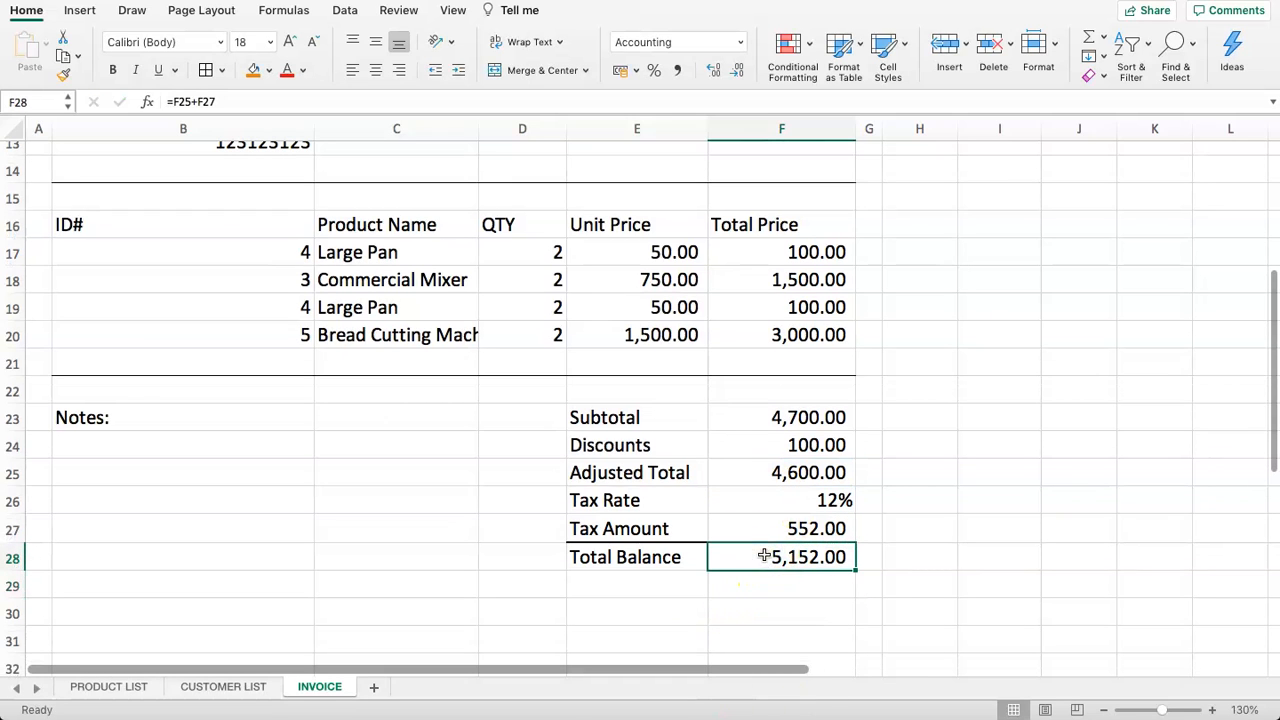
pyautogui.click(767, 470)
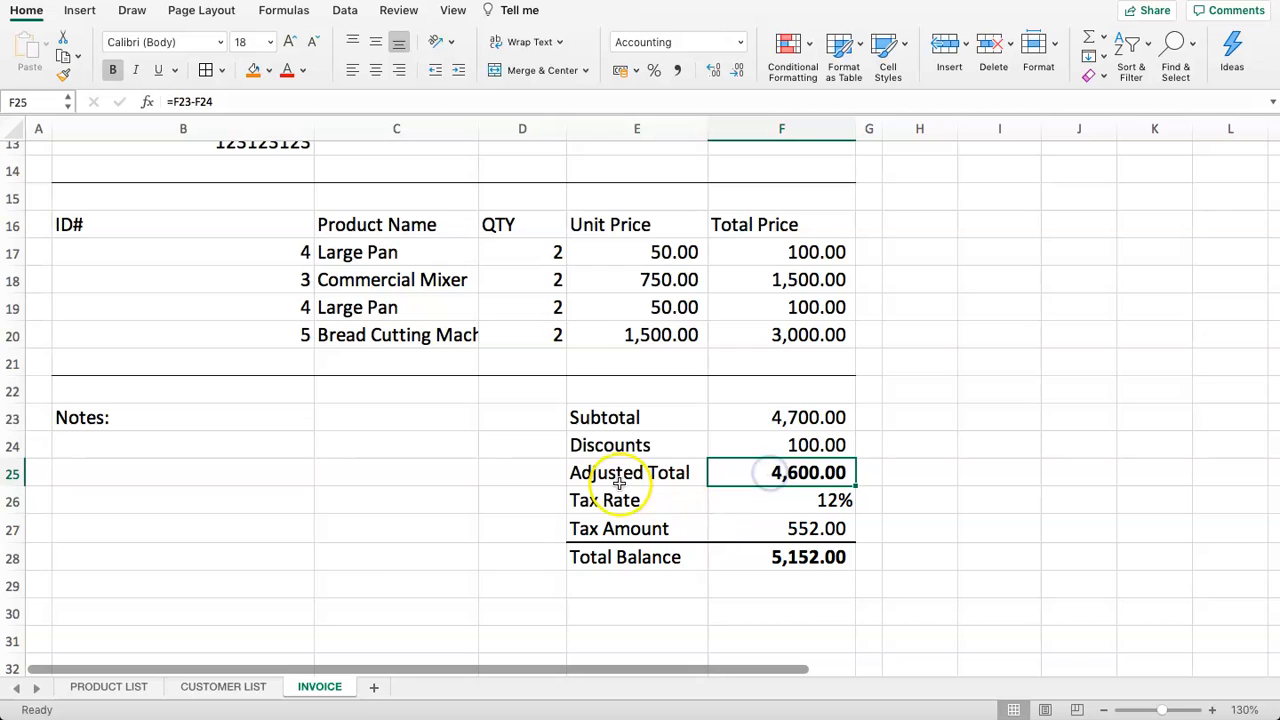
pyautogui.moveTo(622, 418); pyautogui.dragTo(790, 558)
pyautogui.click(757, 557)
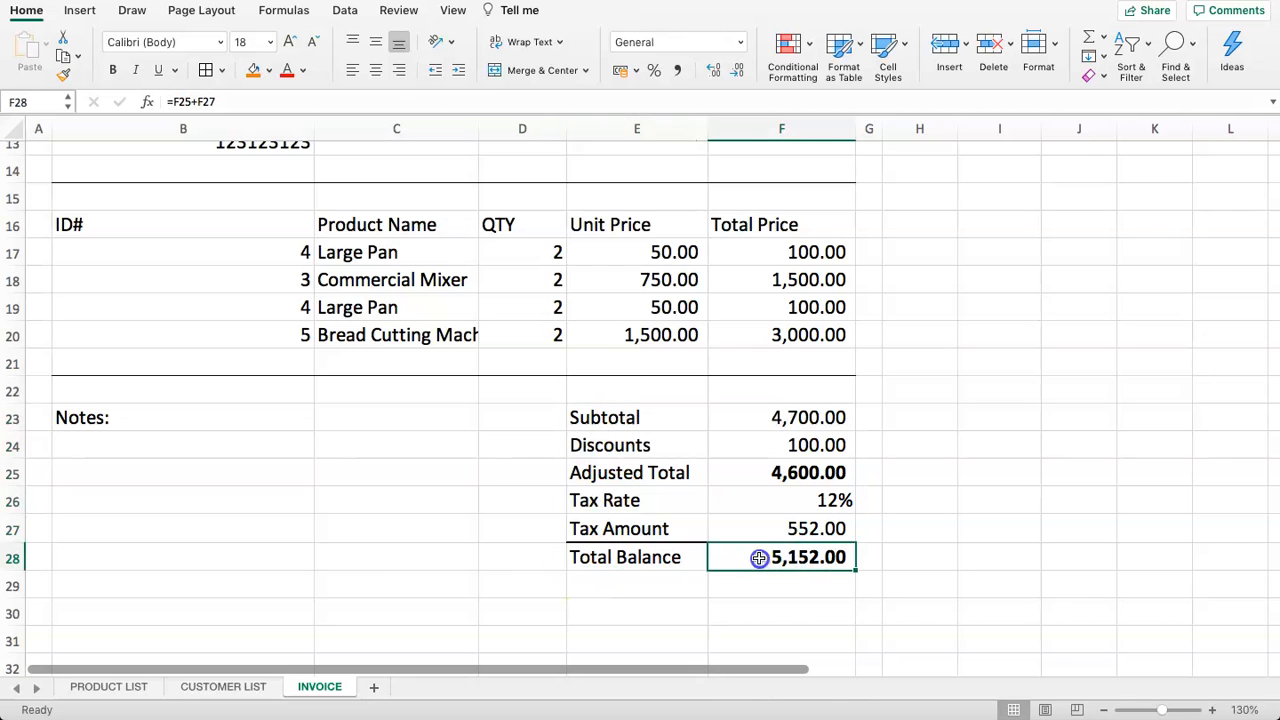
pyautogui.click(745, 425)
pyautogui.click(766, 528)
pyautogui.click(749, 505)
pyautogui.moveTo(757, 420); pyautogui.dragTo(760, 532)
pyautogui.click(680, 523)
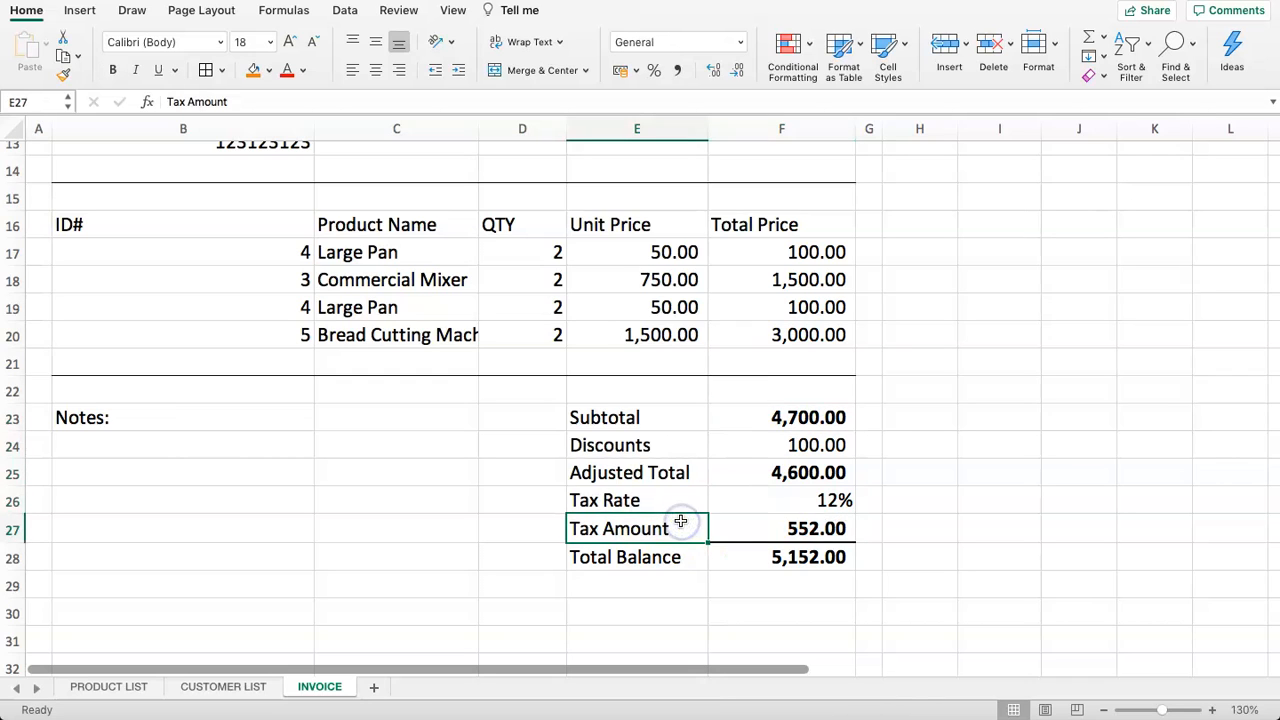
# Increase the font size of the total balance amount in F28 by three increments
pyautogui.click(800, 562)
pyautogui.click(289, 41)
pyautogui.click(289, 41)
pyautogui.click(289, 41)
pyautogui.click(430, 467)
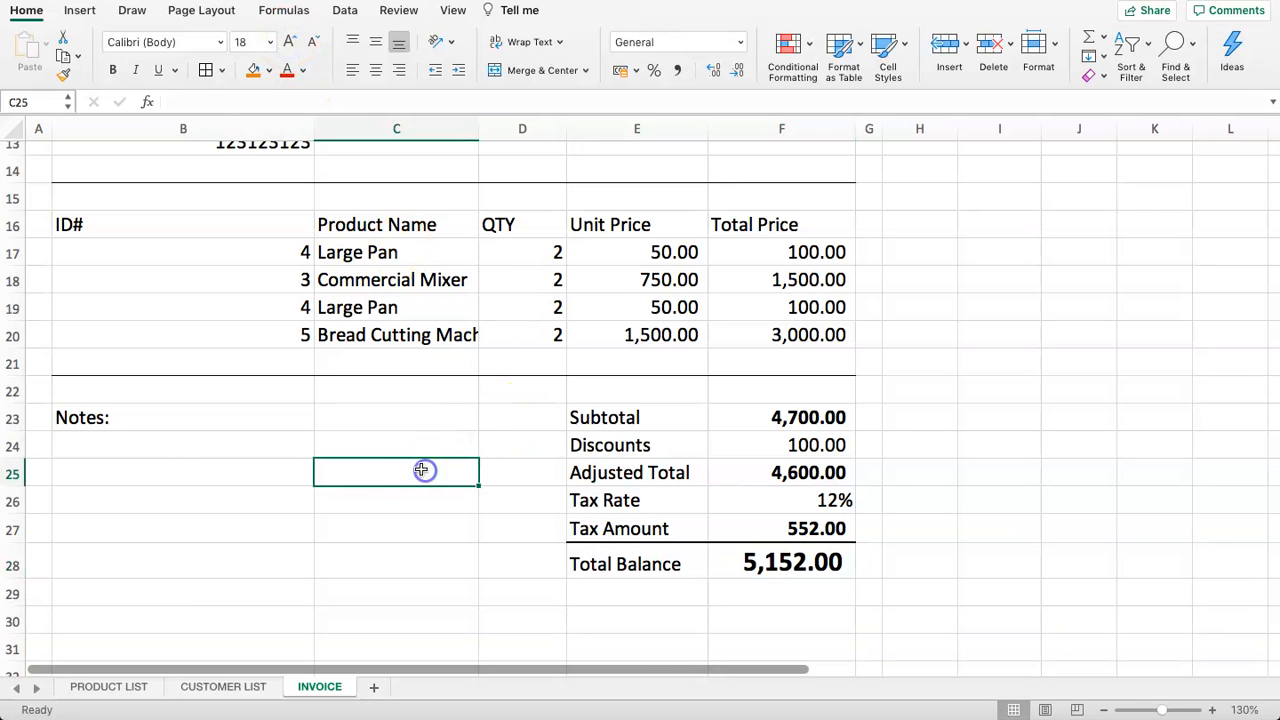
# Set the font size of the Total Balance label in E28 to 20
pyautogui.click(638, 562)
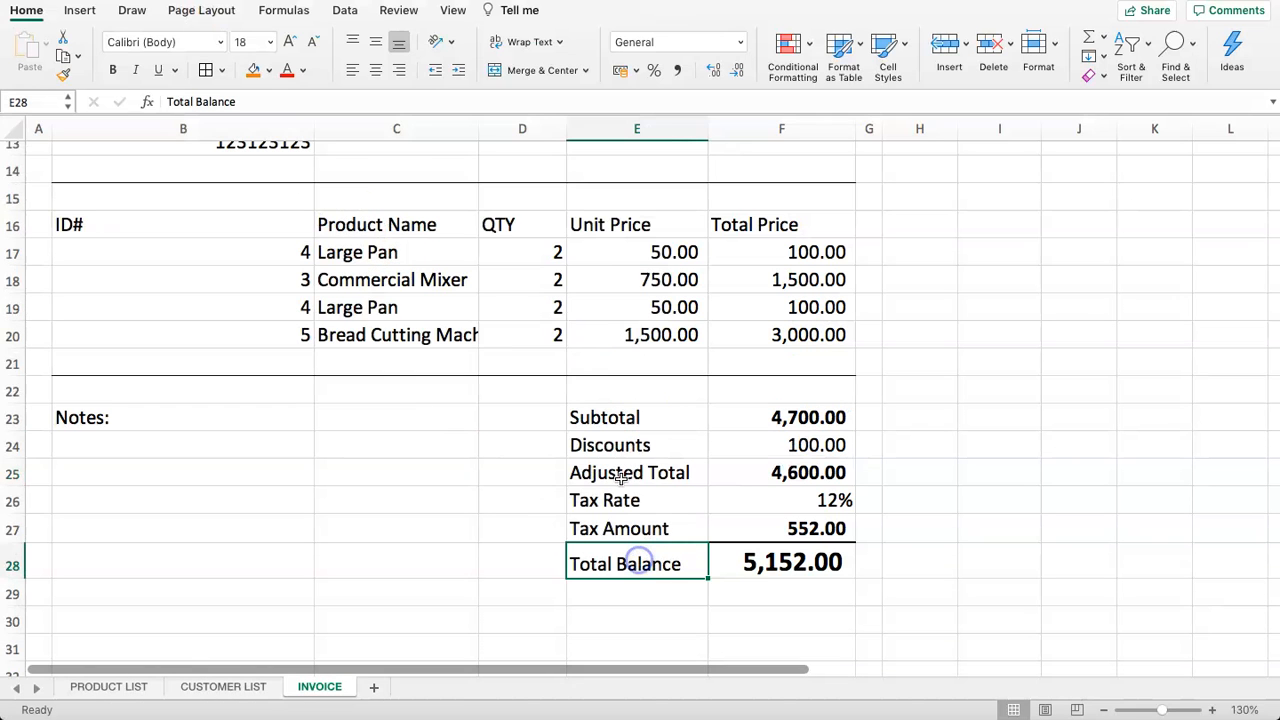
pyautogui.click(289, 41)
pyautogui.click(289, 41)
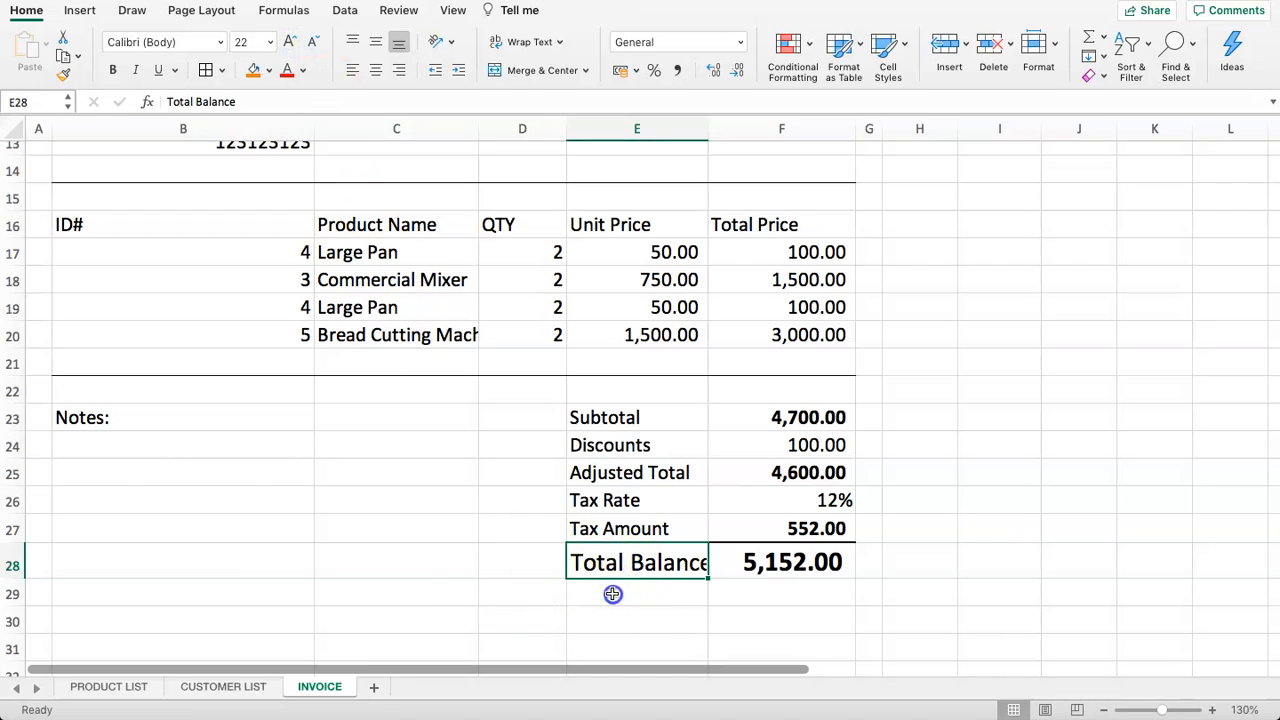
pyautogui.click(311, 43)
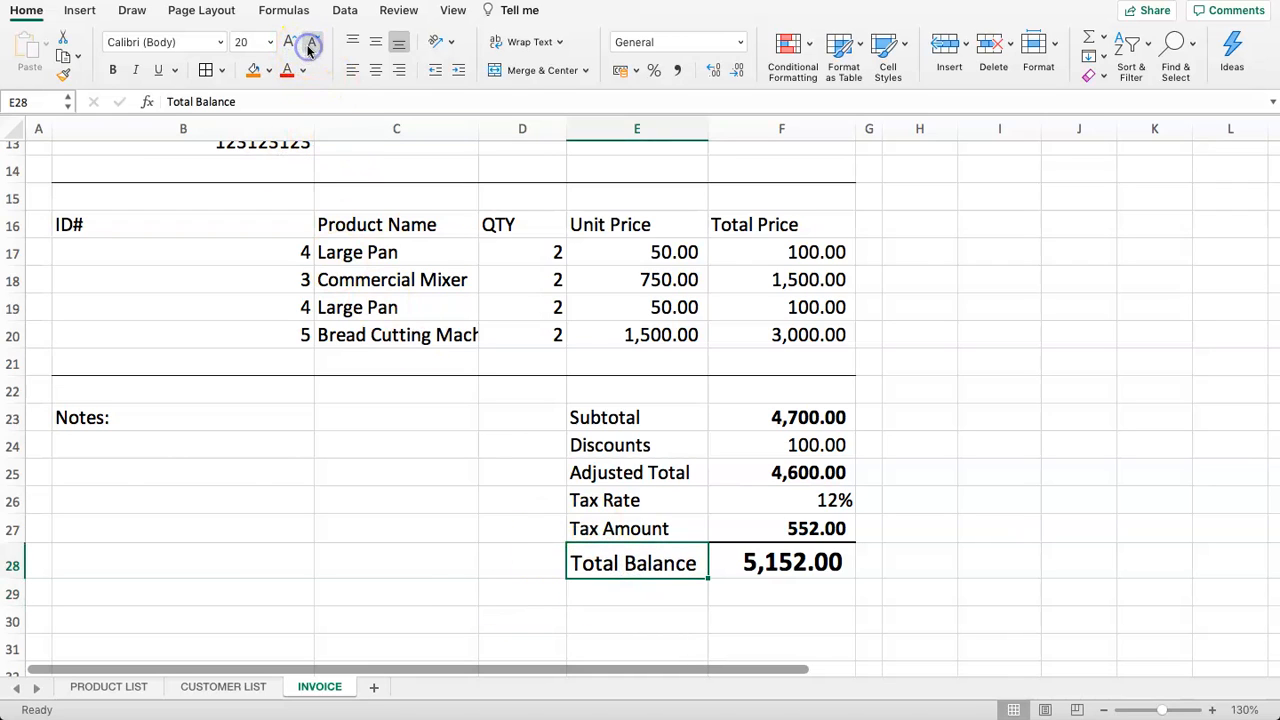
pyautogui.click(770, 555)
pyautogui.click(680, 558)
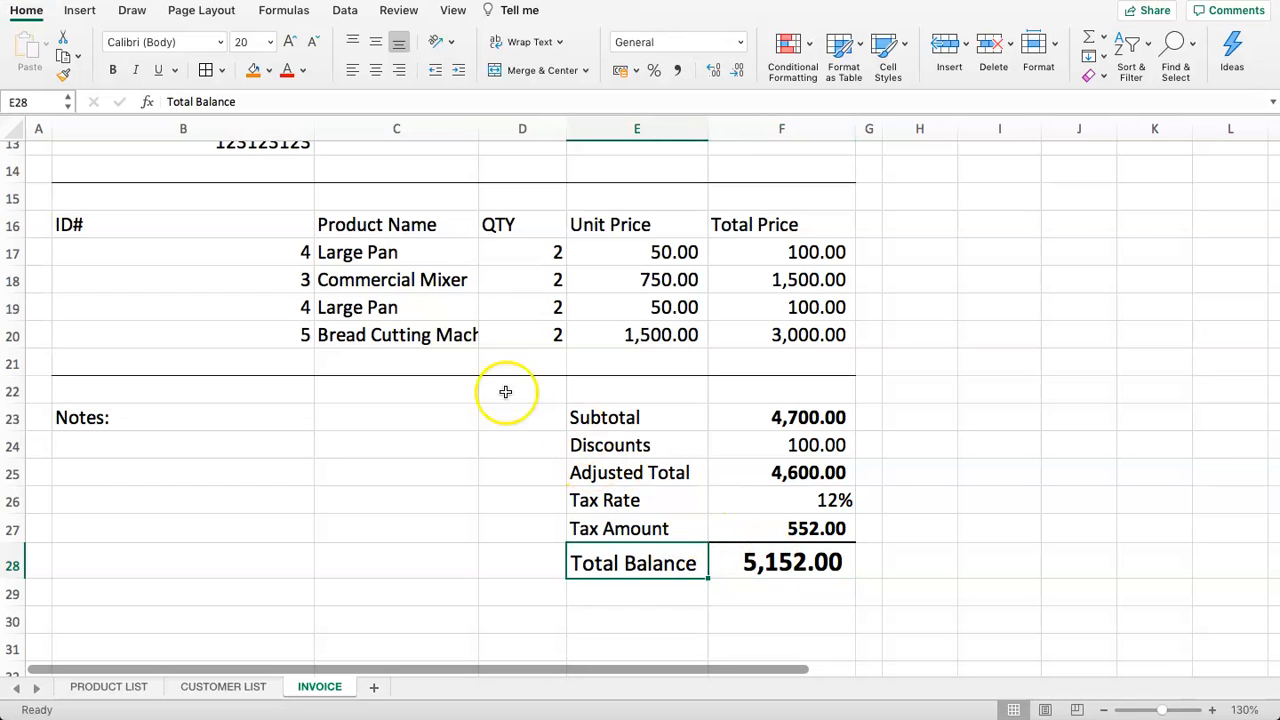
pyautogui.scroll(2, 452, 467)
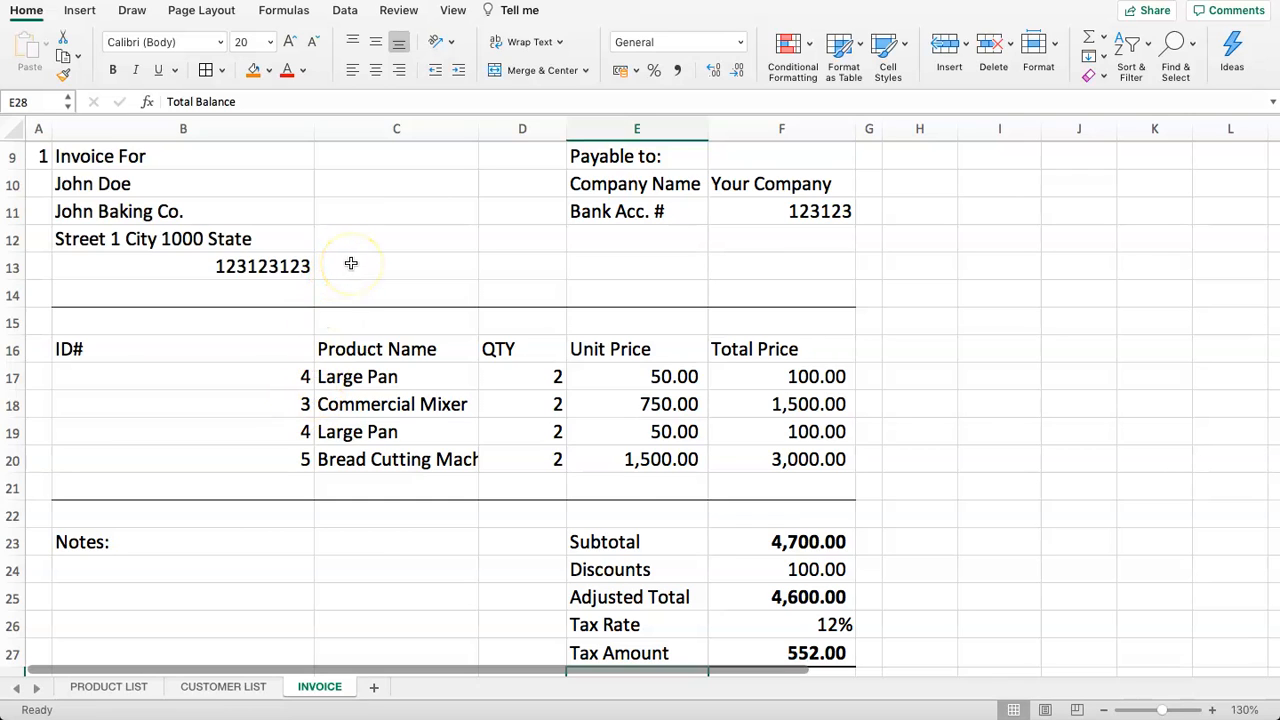
pyautogui.scroll(3, 345, 255)
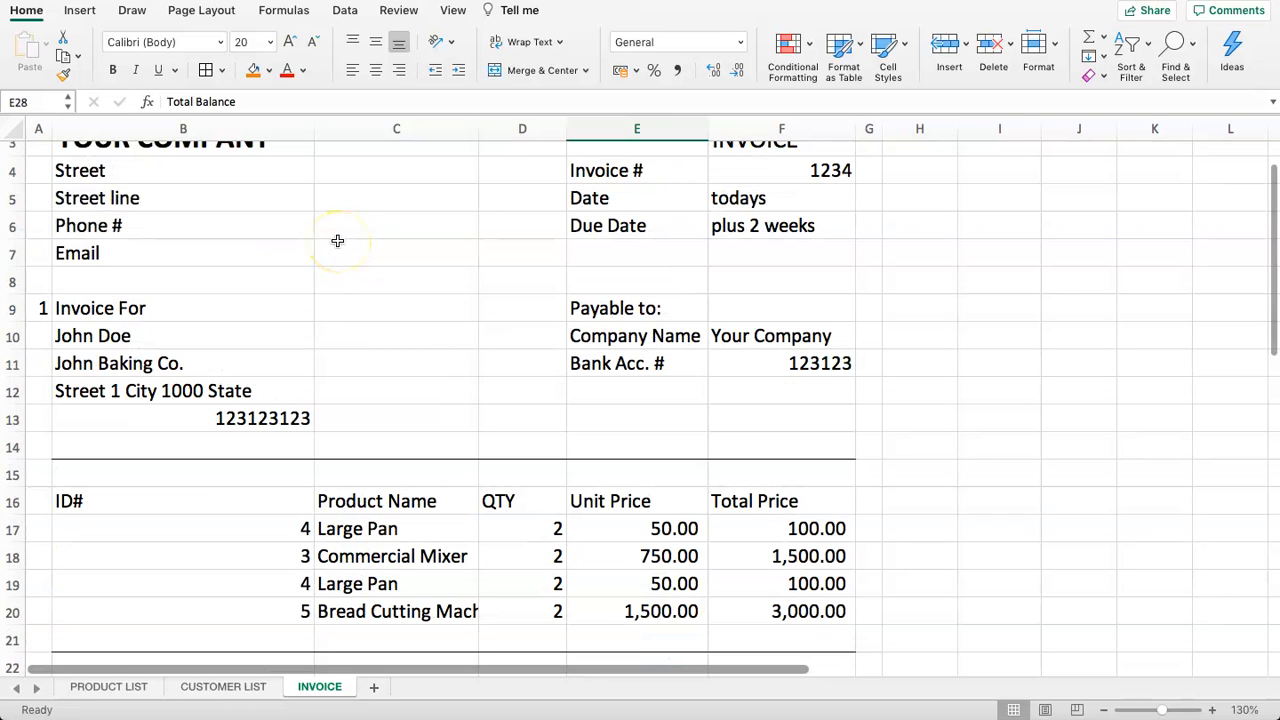